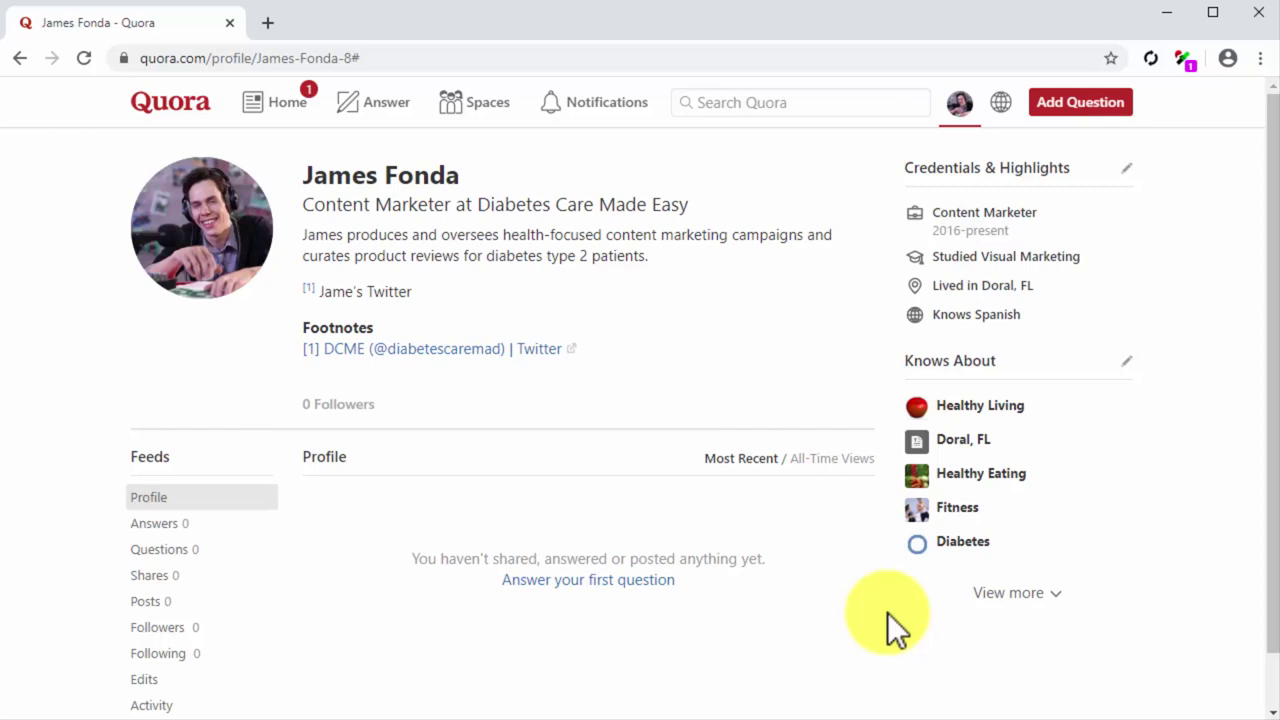
Open the suggested questions to answer from the empty profile feed.
left_click(643, 602)
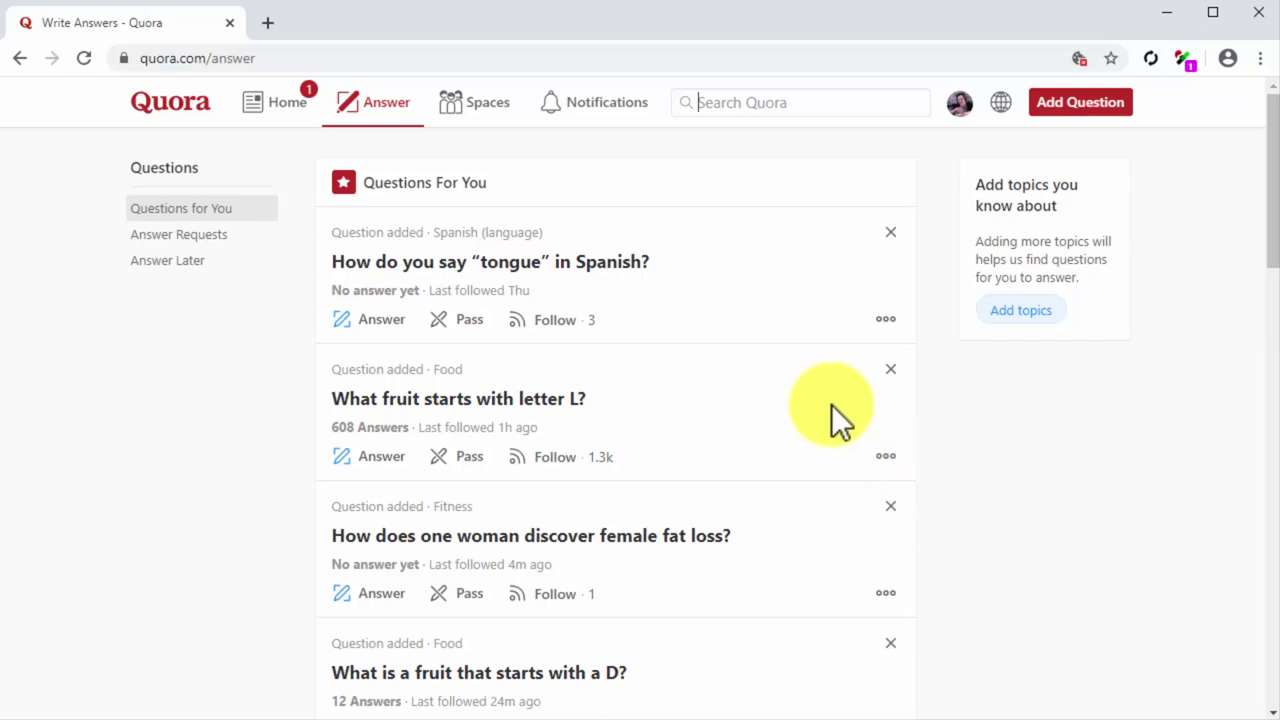
left_click(400, 128)
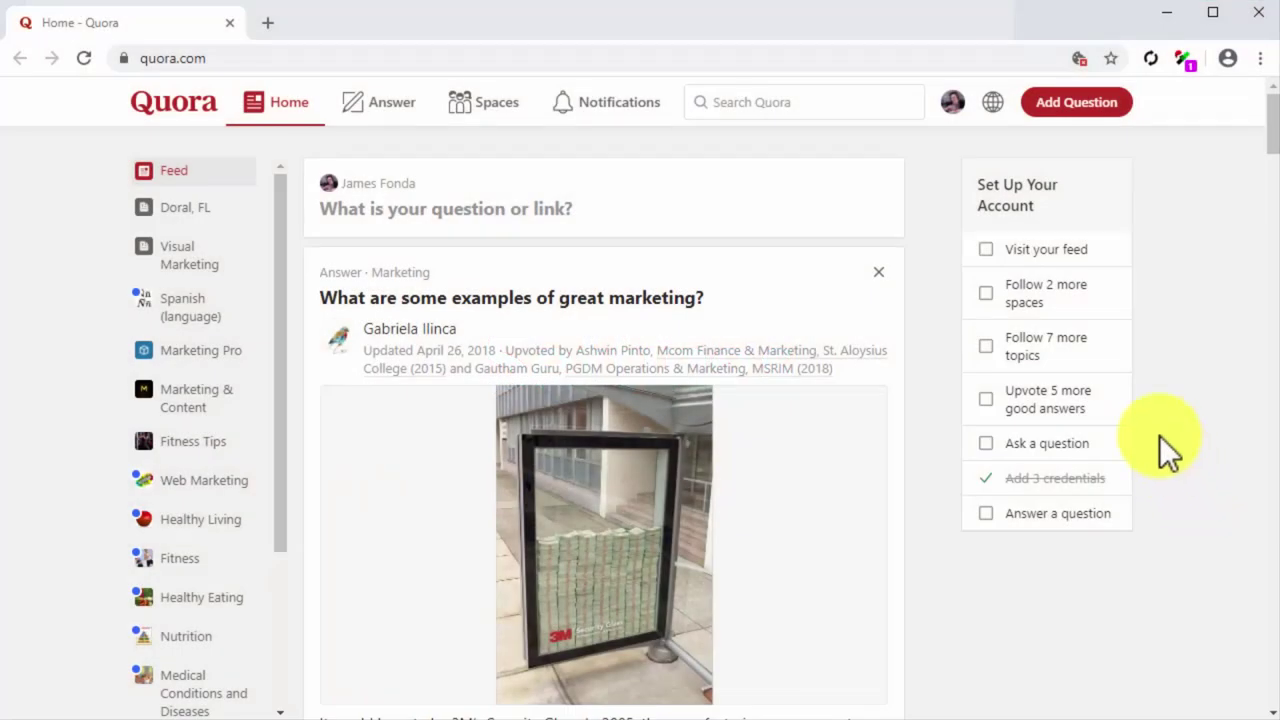
In the account's privacy settings, allow any person on Quora to send messages and review the remaining preferences.
left_click(952, 104)
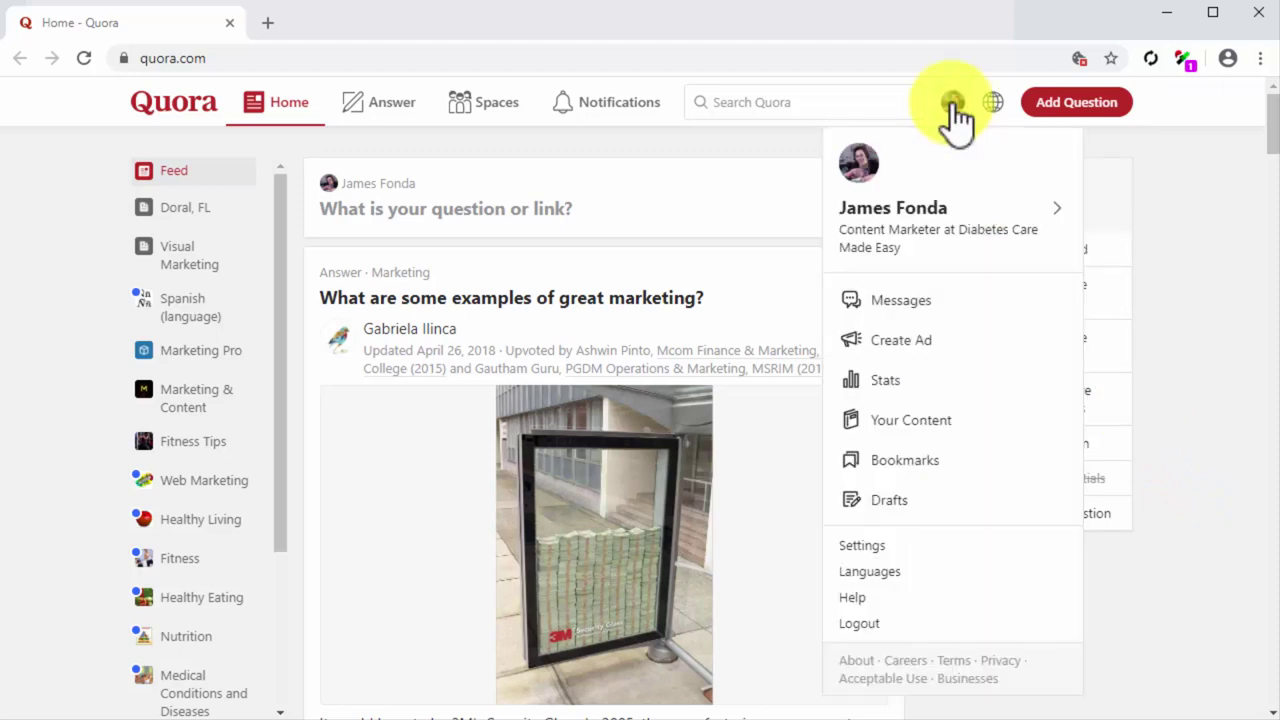
left_click(990, 541)
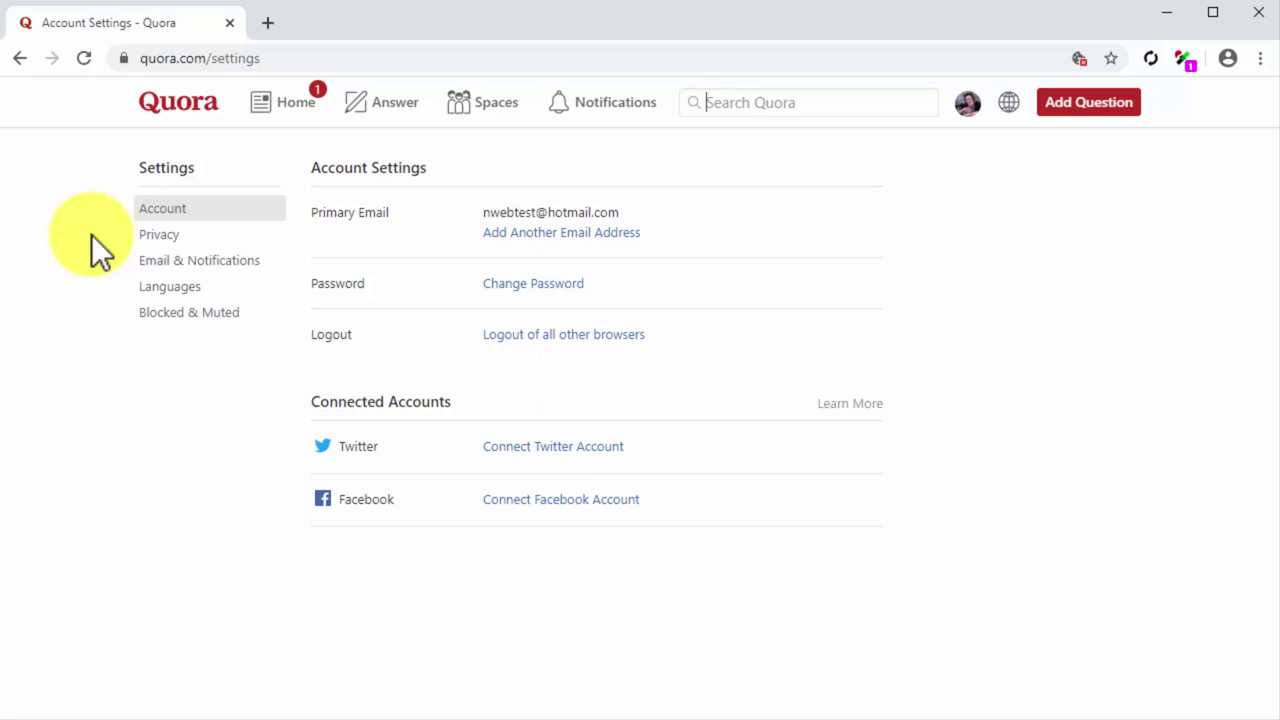
left_click(185, 238)
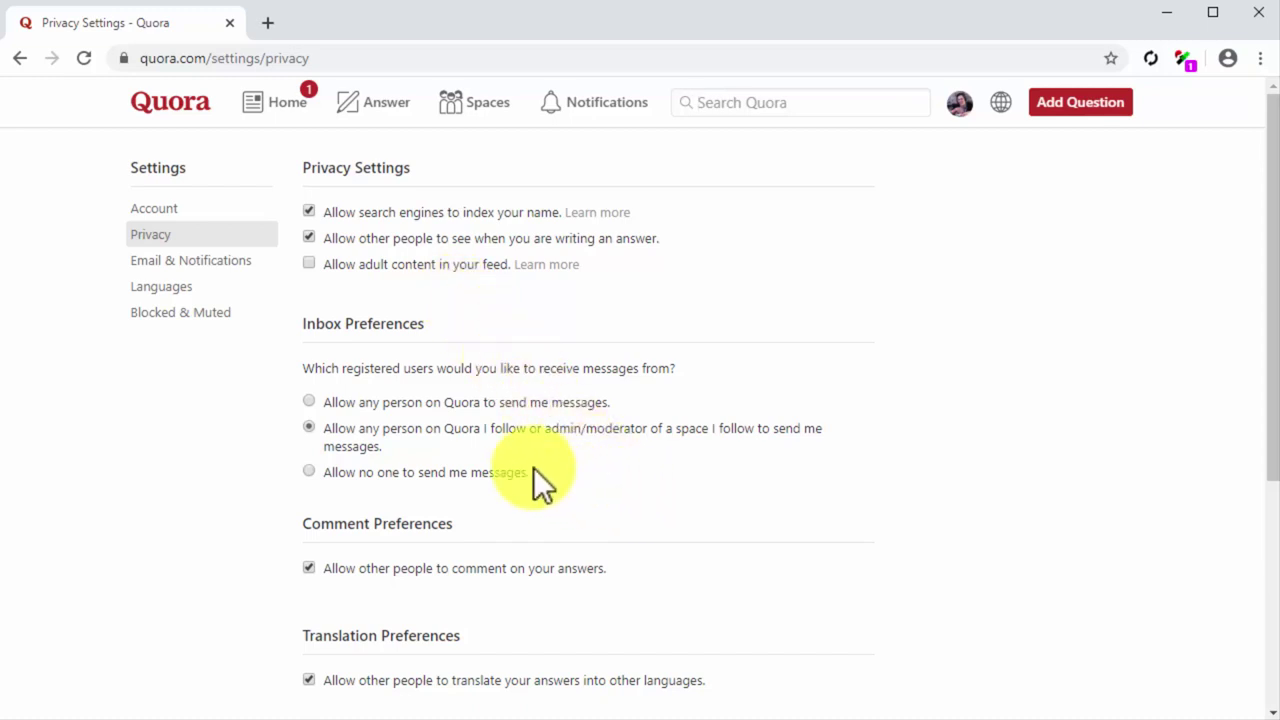
left_click(308, 401)
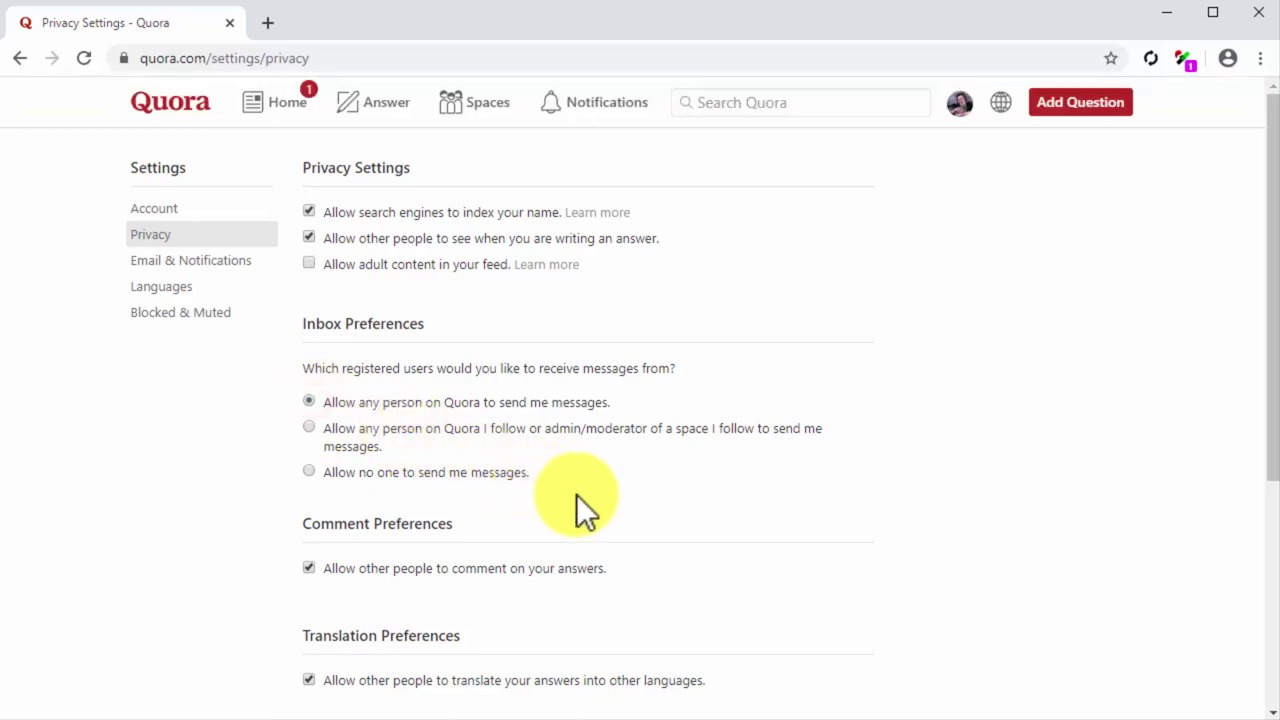
scroll(576, 494, "down", 1)
scroll(576, 494, "down", 1)
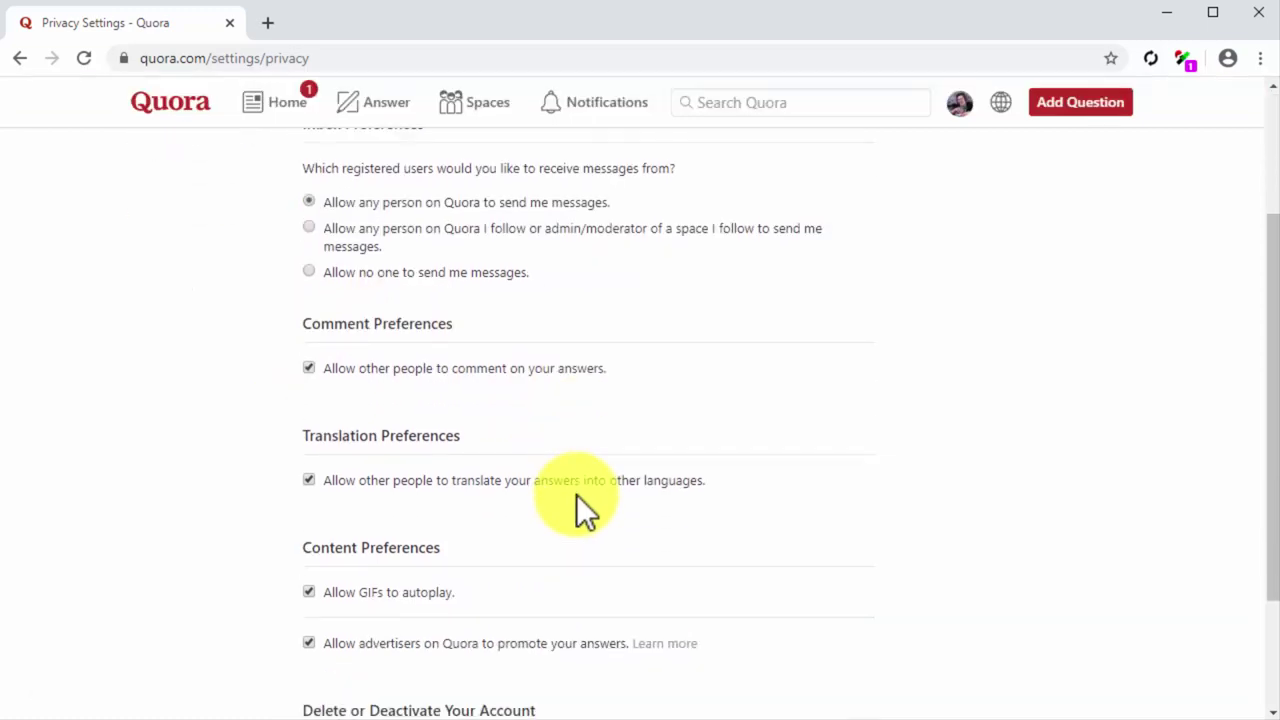
scroll(576, 494, "down", 1)
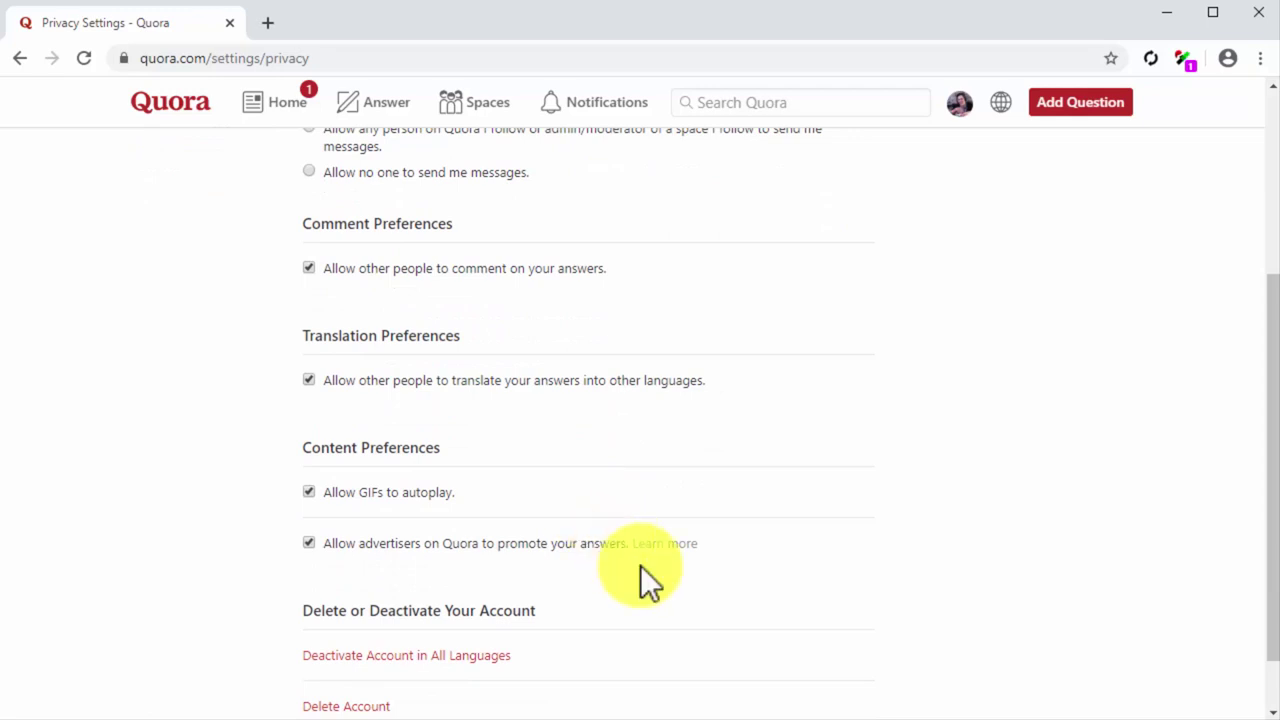
scroll(286, 343, "up", 3)
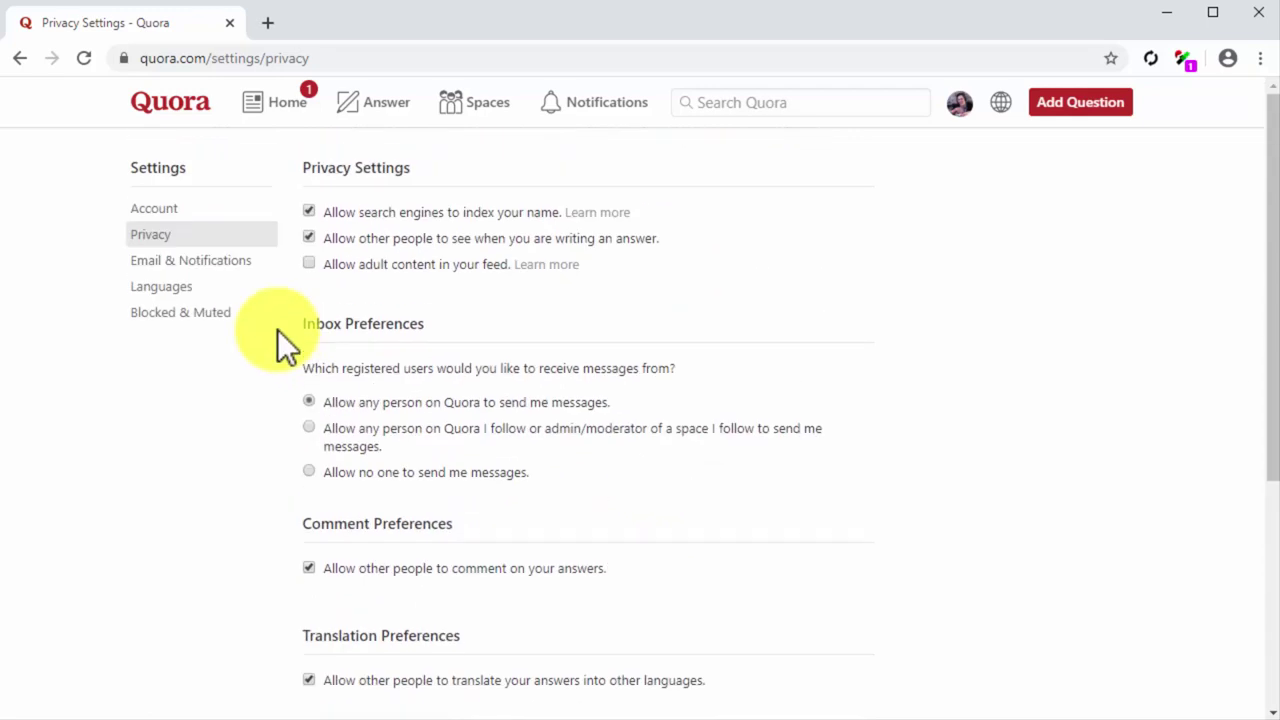
Examine the email and notification settings, from general questions and answers through to the Quora Digest and recommendations.
left_click(233, 260)
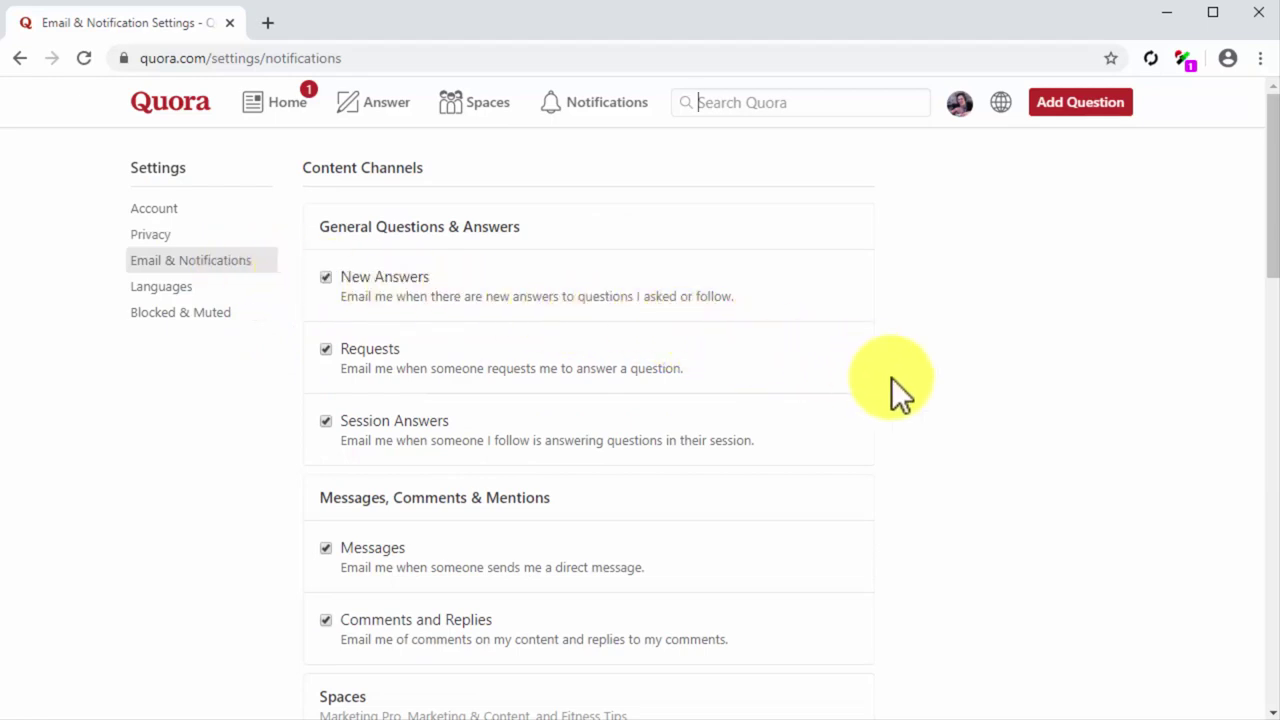
scroll(891, 377, "down", 2)
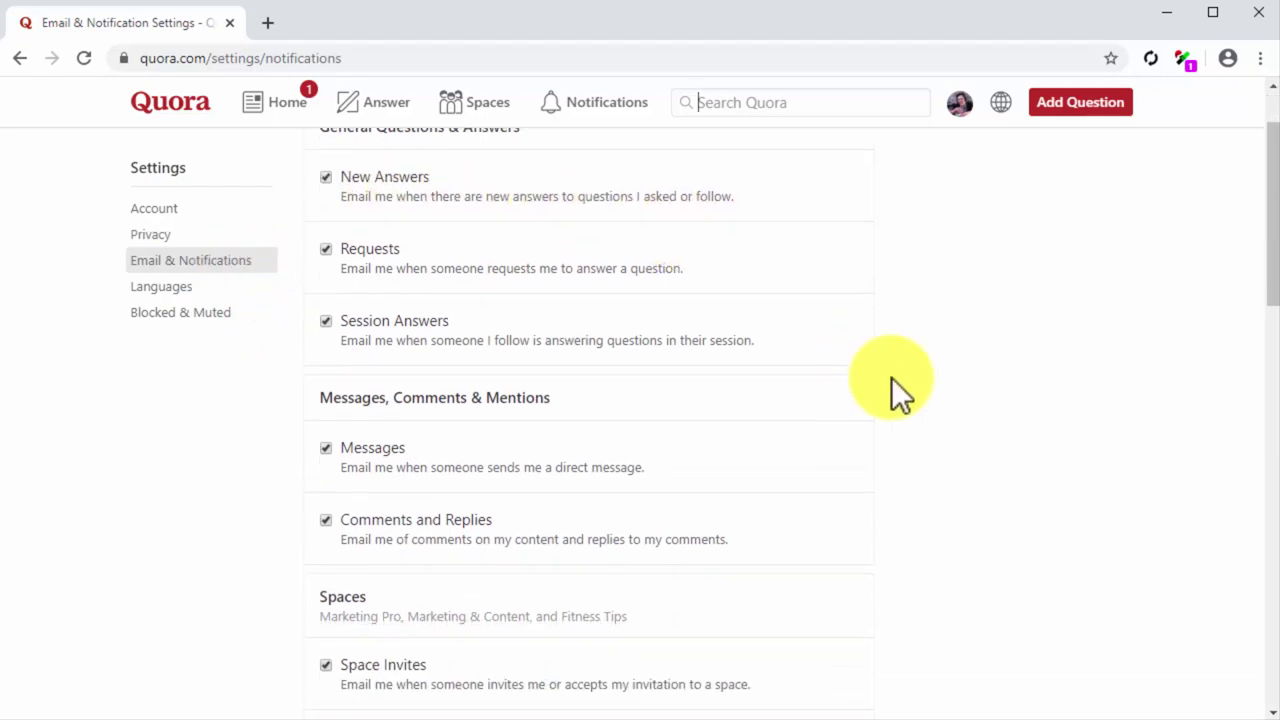
scroll(891, 377, "down", 1)
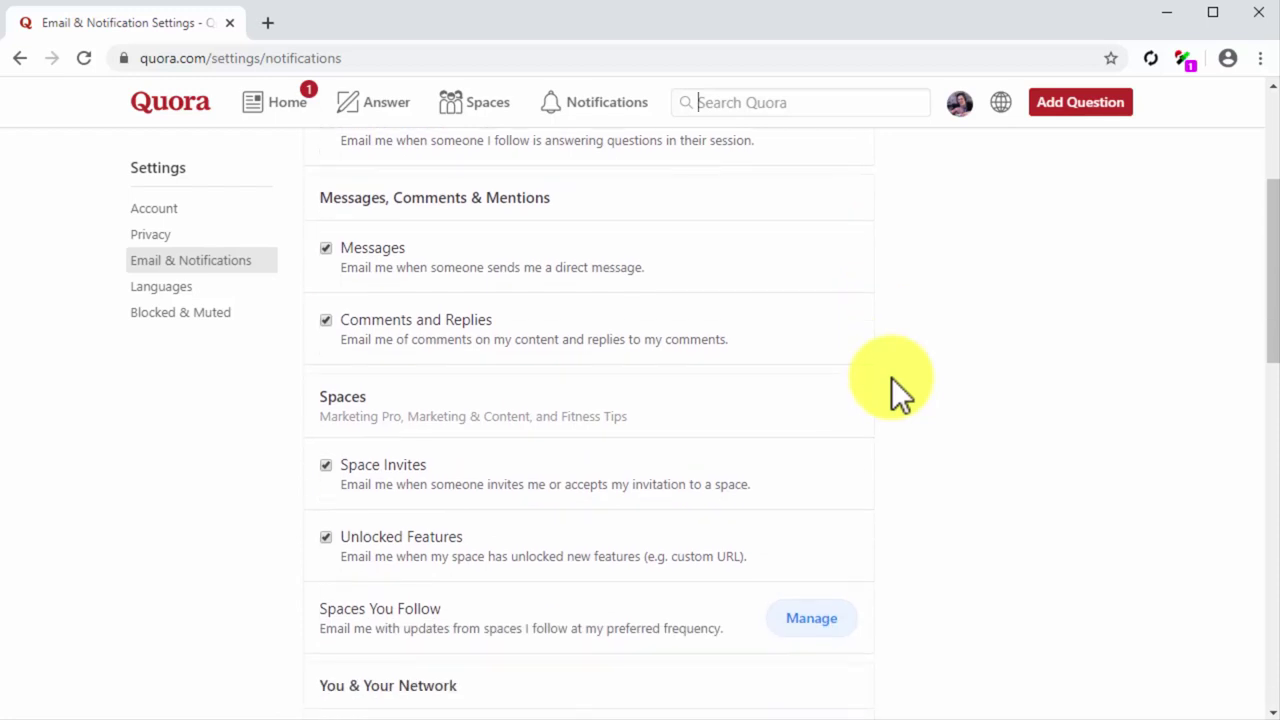
scroll(891, 377, "down", 1)
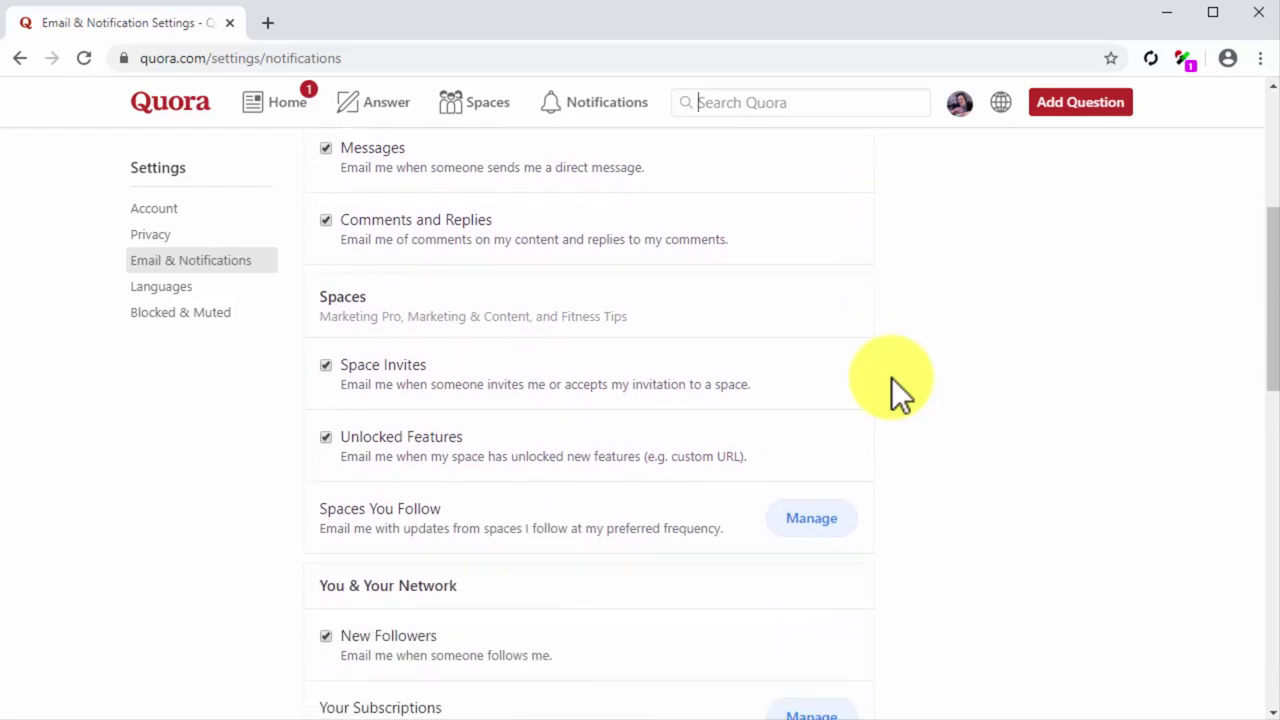
scroll(891, 377, "down", 1)
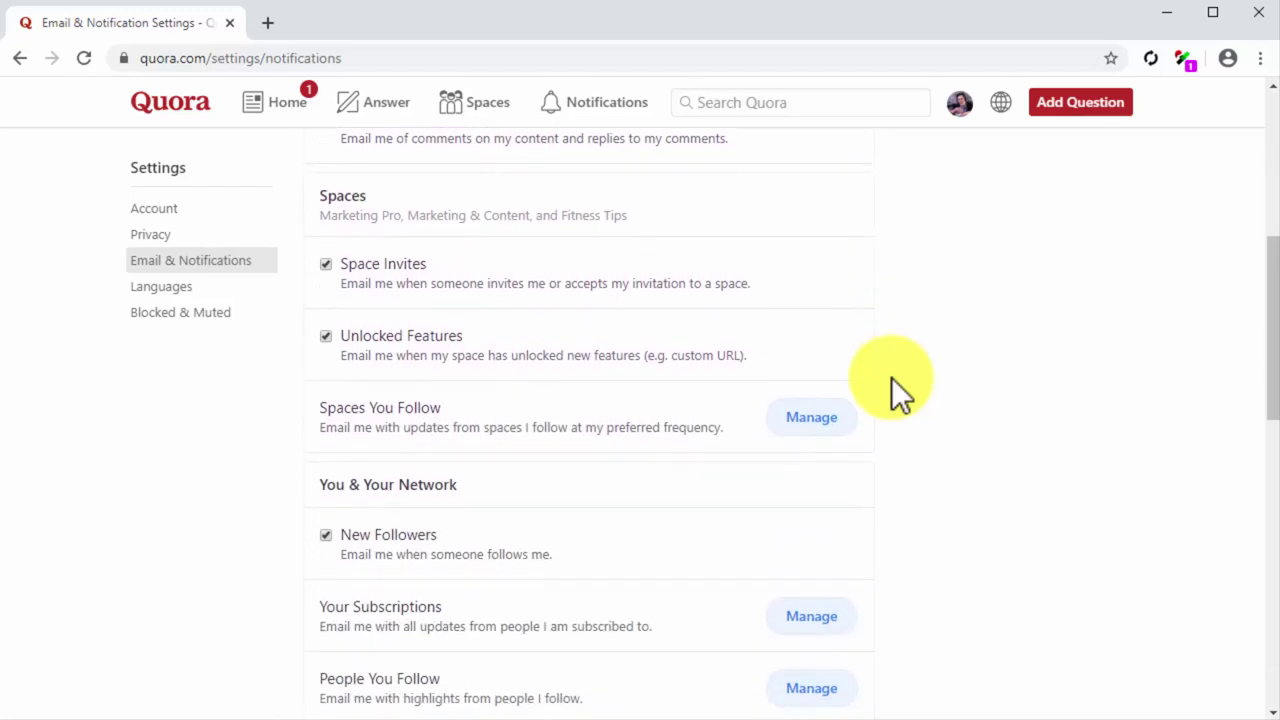
scroll(891, 377, "down", 2)
scroll(891, 377, "down", 4)
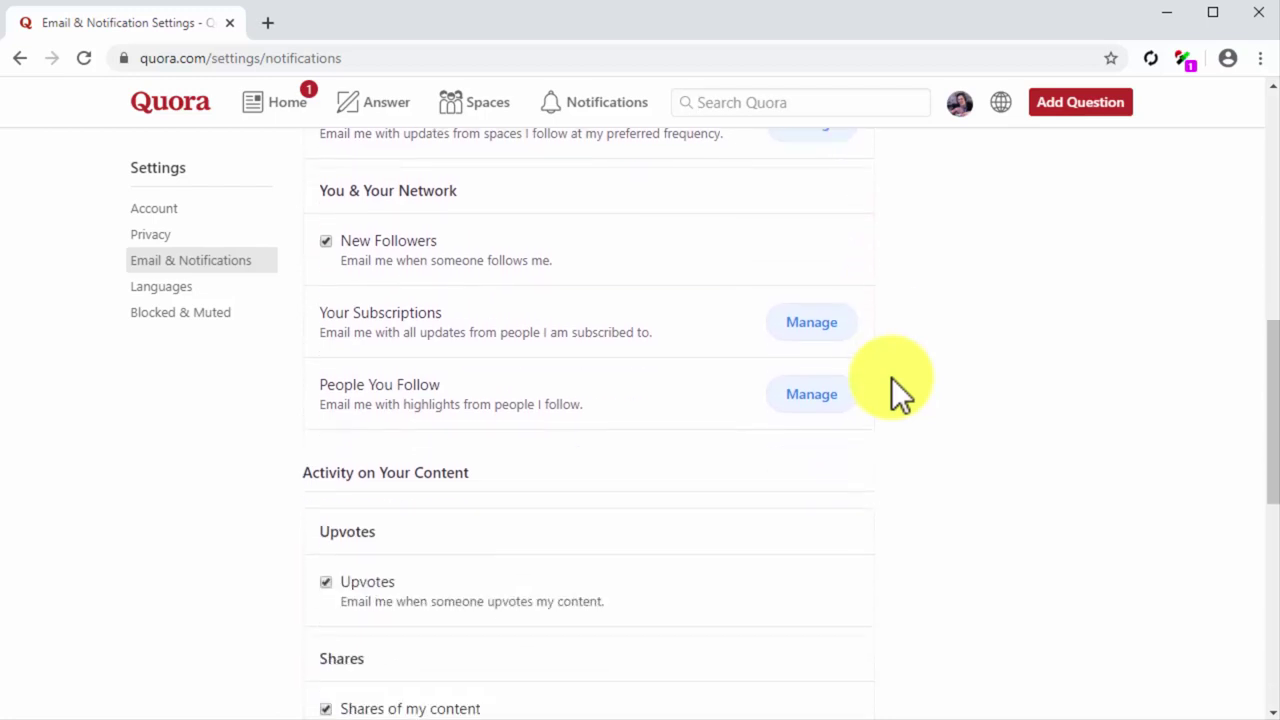
scroll(891, 377, "down", 4)
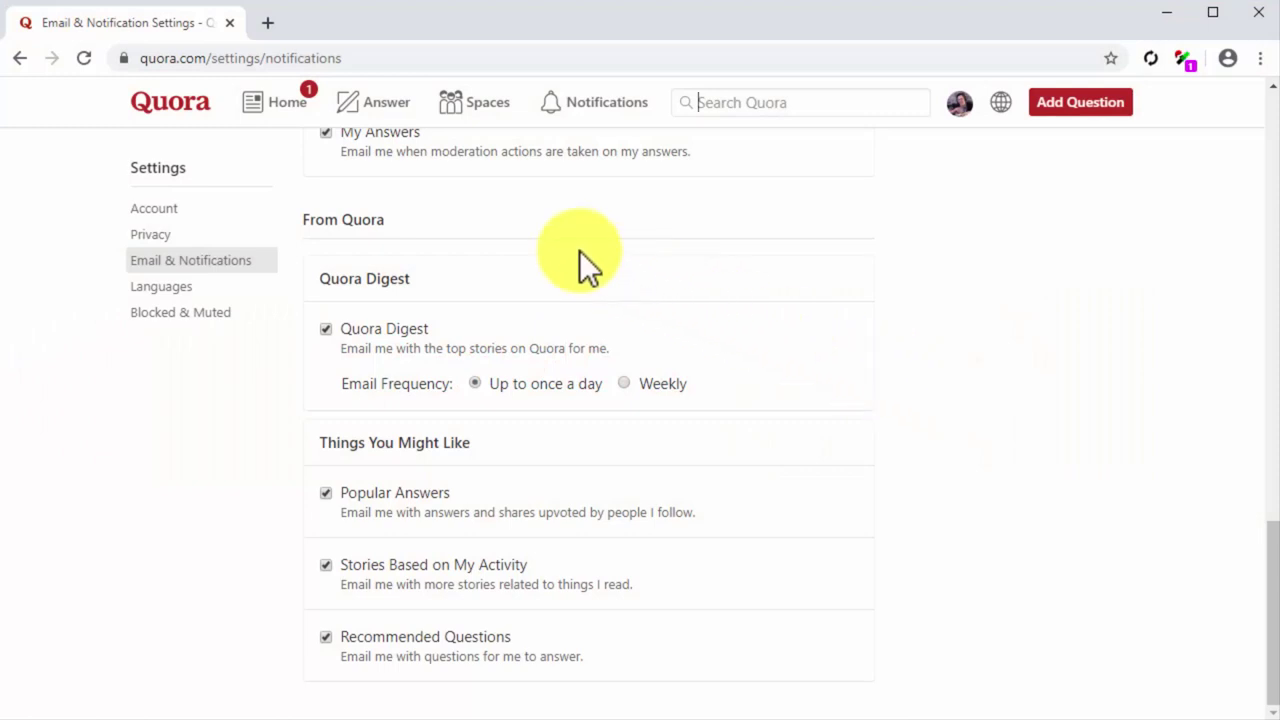
From the home feed, open the profile of the author answering "What are some examples of great marketing?" and follow them.
left_click(258, 110)
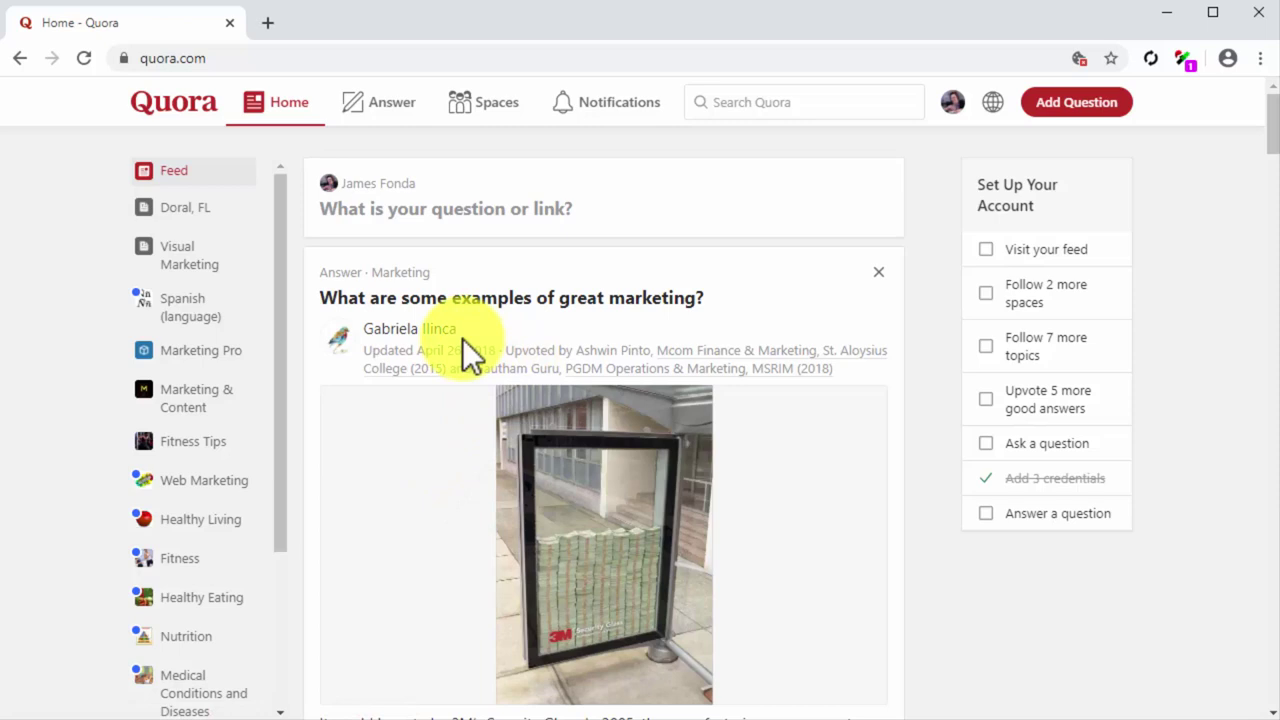
scroll(462, 338, "down", 1)
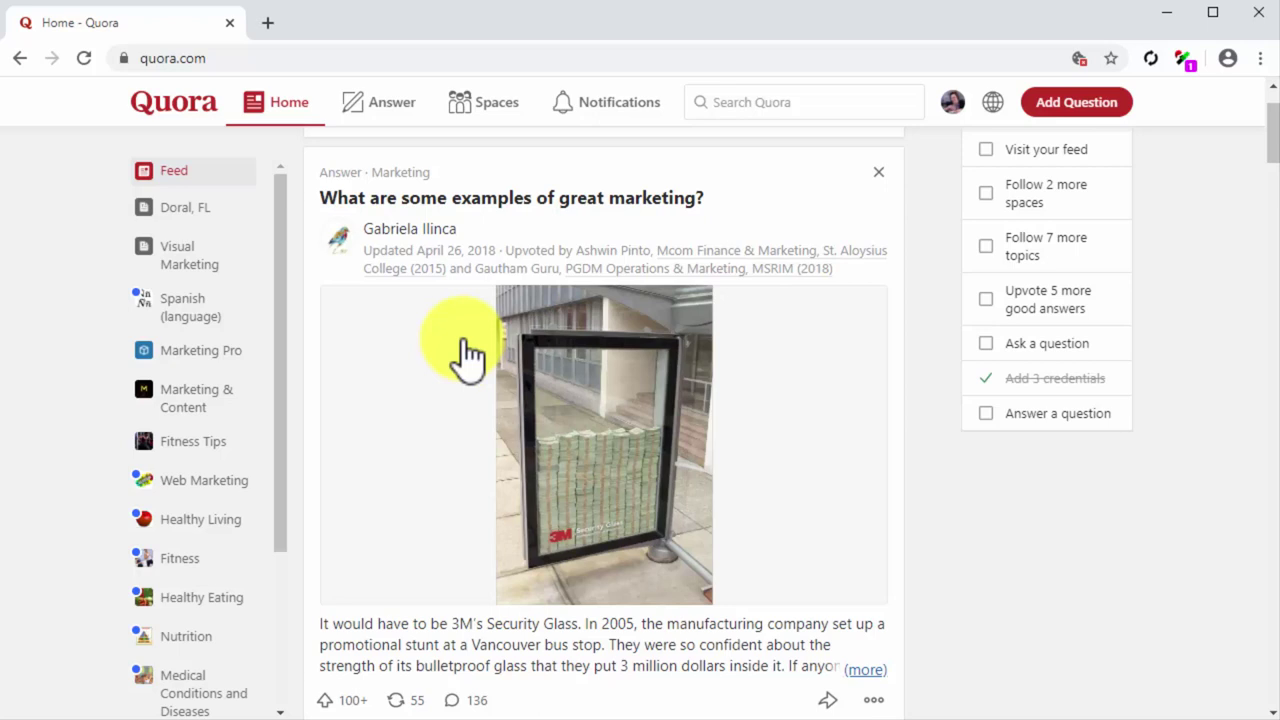
left_click(425, 232)
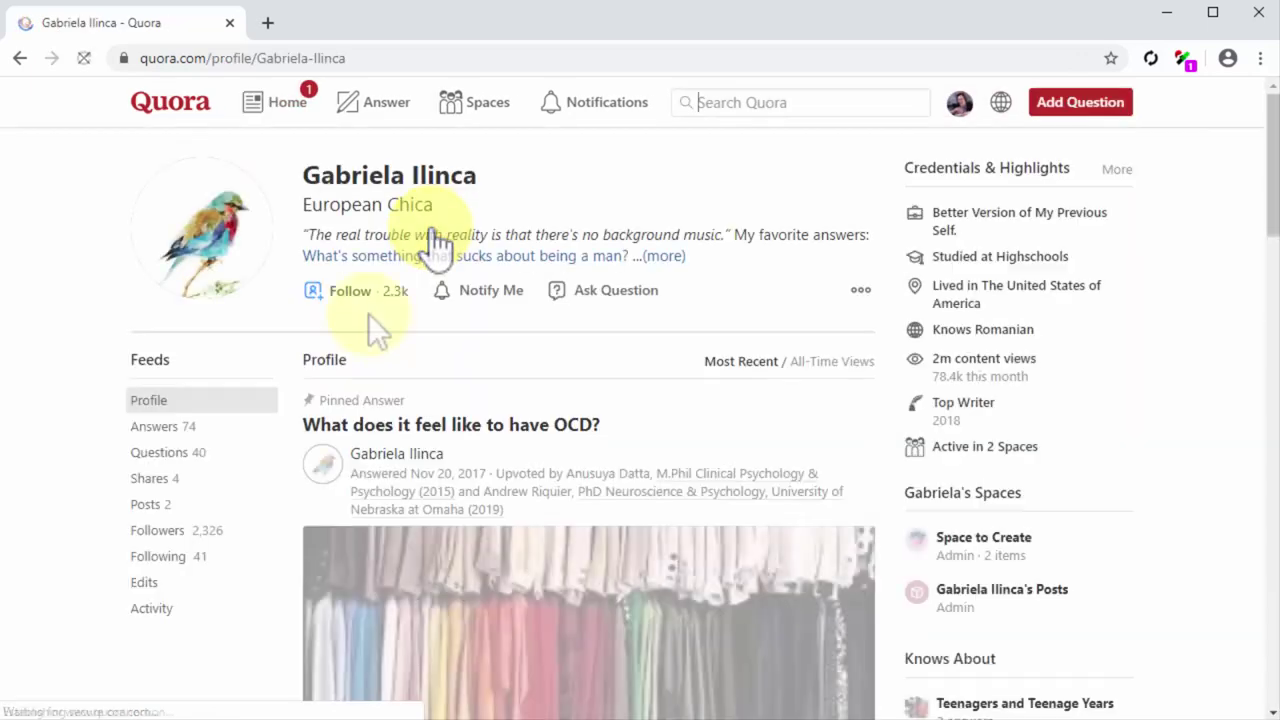
left_click(350, 292)
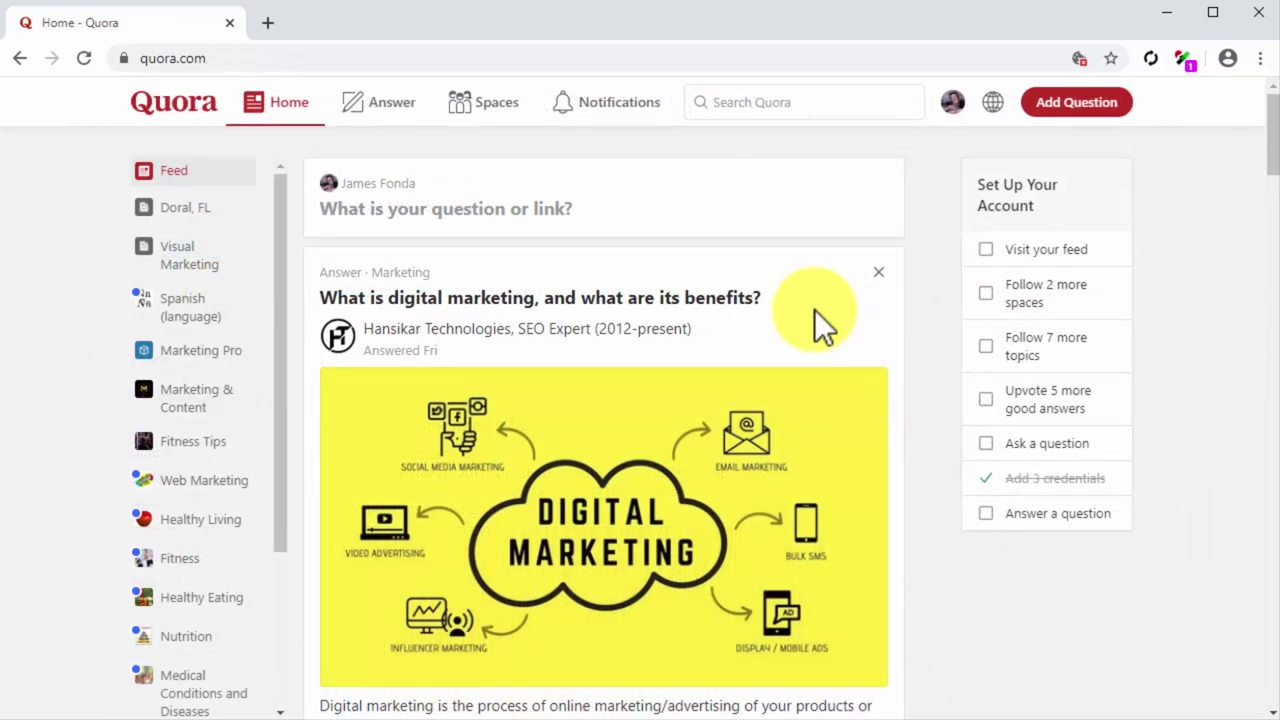
Open the feed question "What is digital marketing, and what are its benefits?" and follow it.
left_click(725, 297)
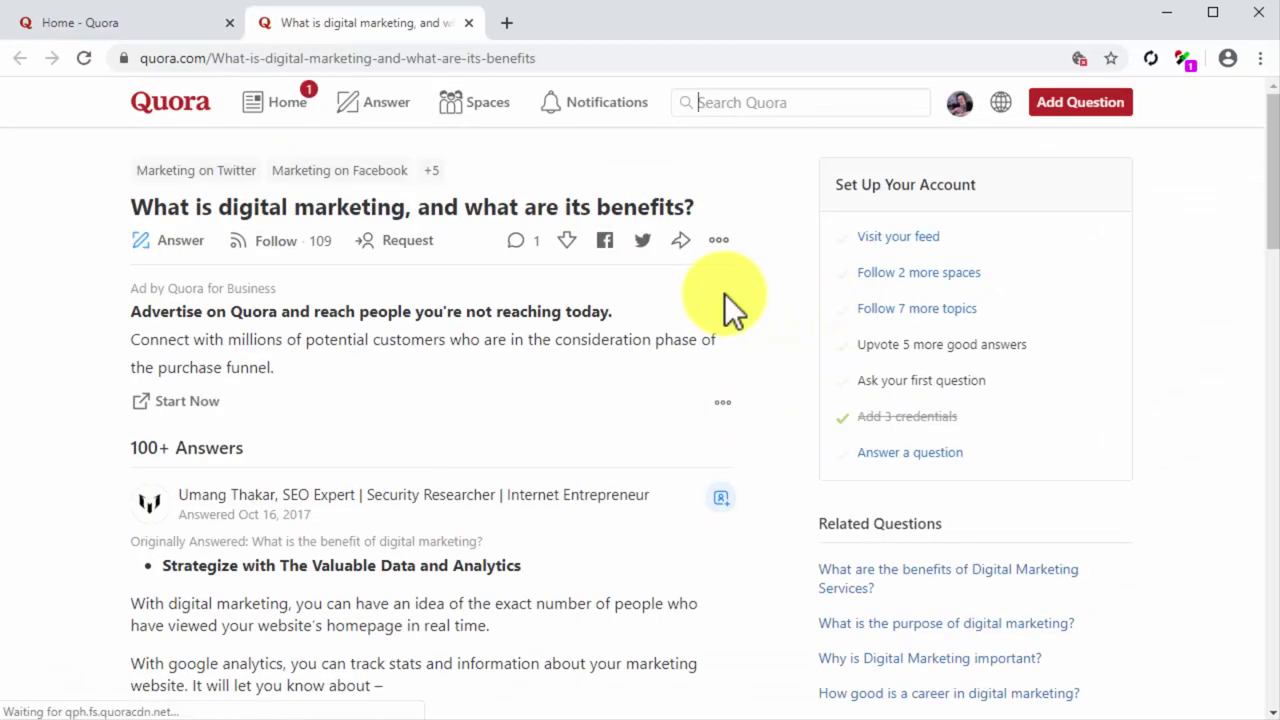
left_click(284, 243)
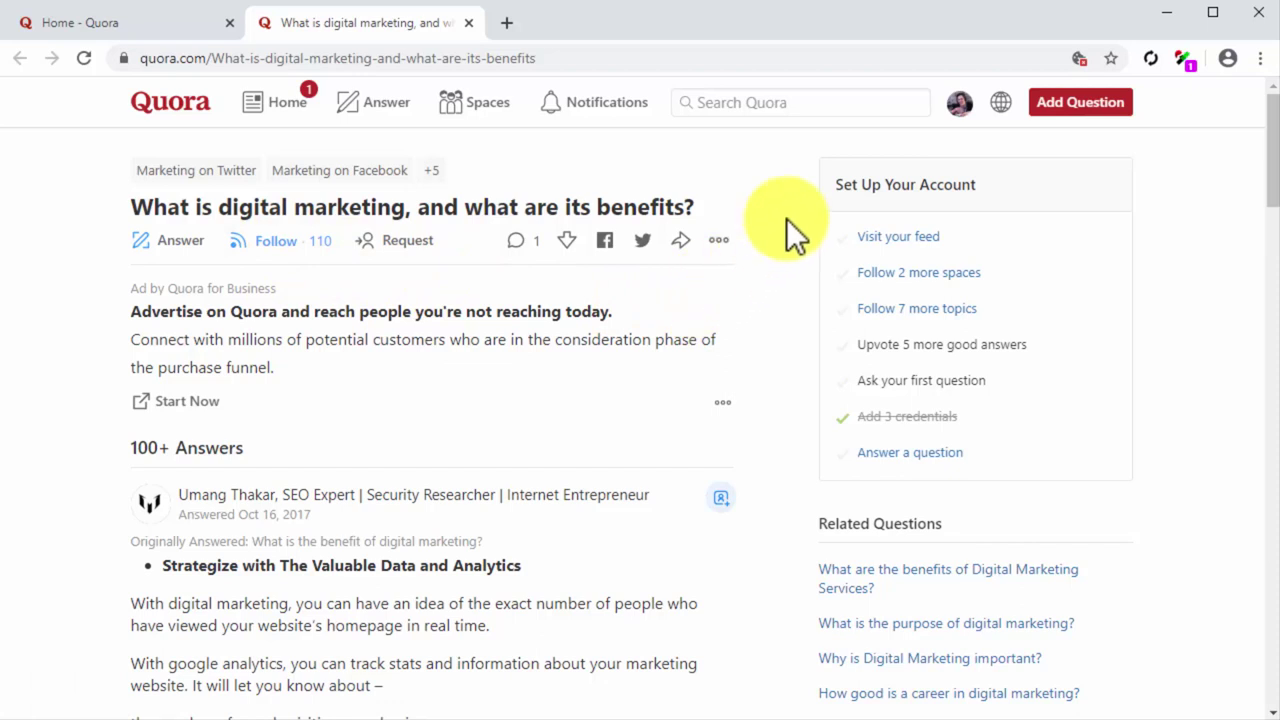
Search Quora for "diabetes", limit the results to profiles, and follow the consultant diabetologist from Bombay Hospital, Indore.
left_click(879, 108)
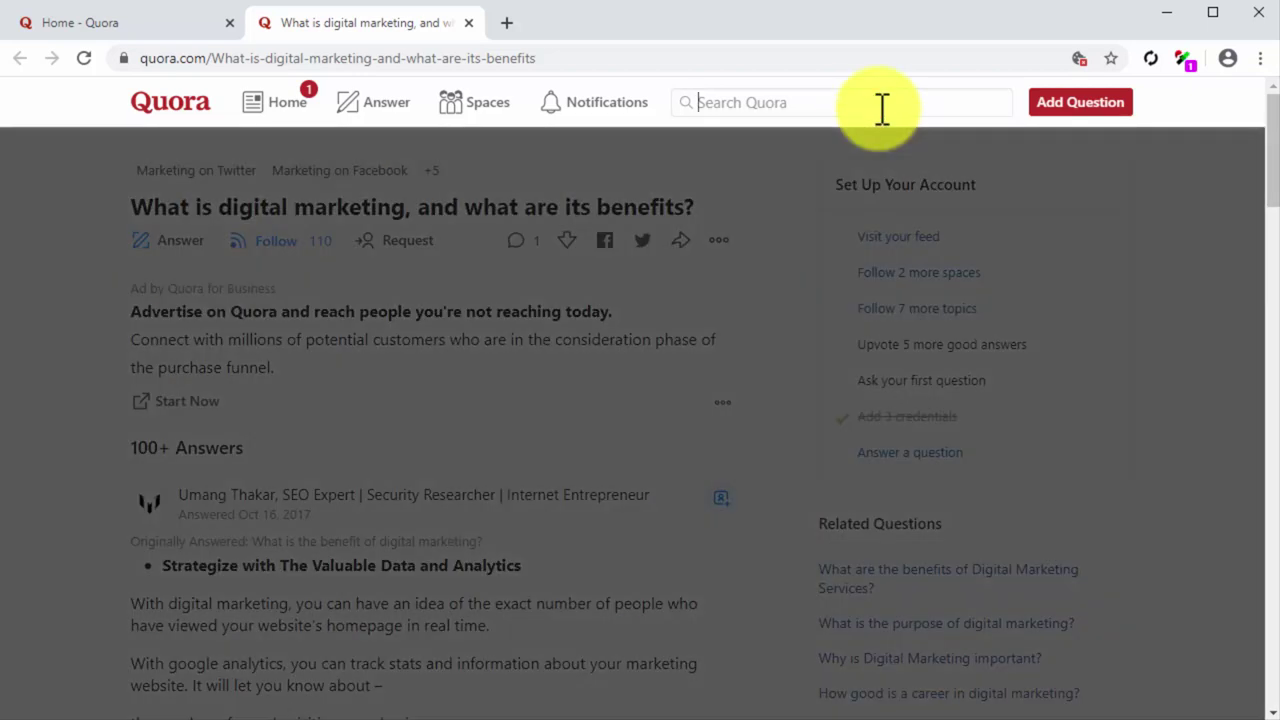
type("diabetes")
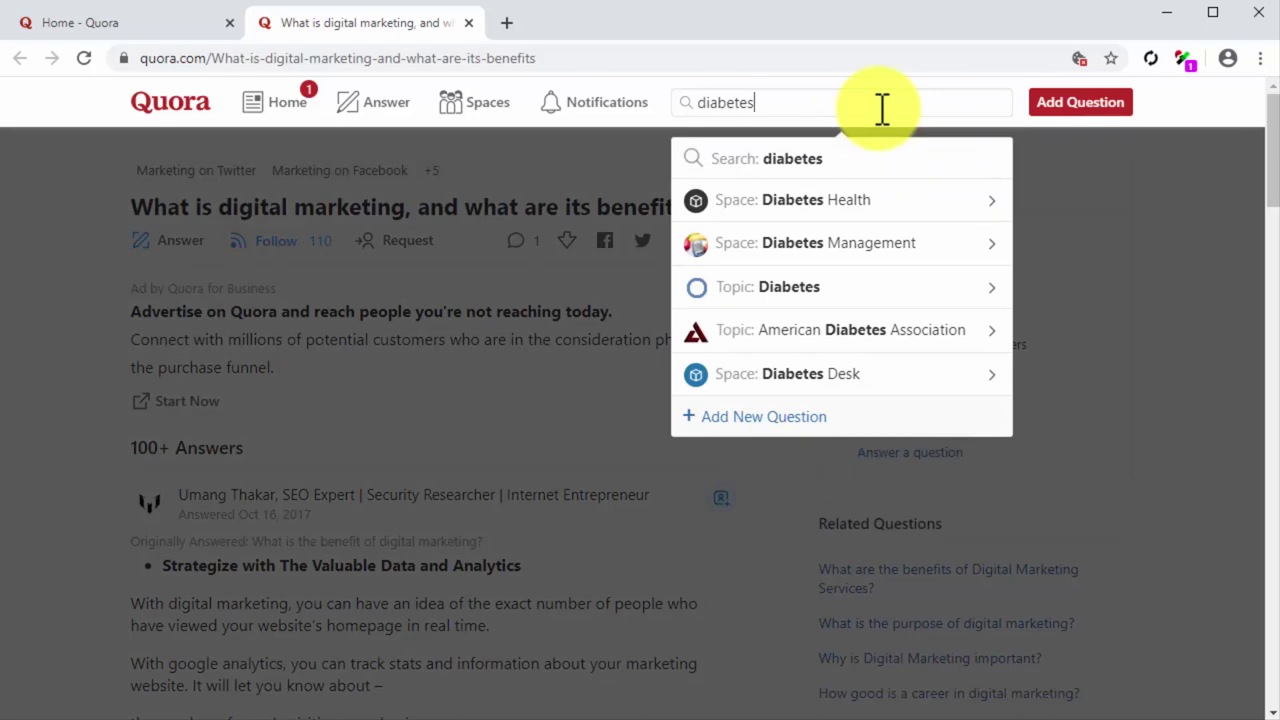
left_click(863, 168)
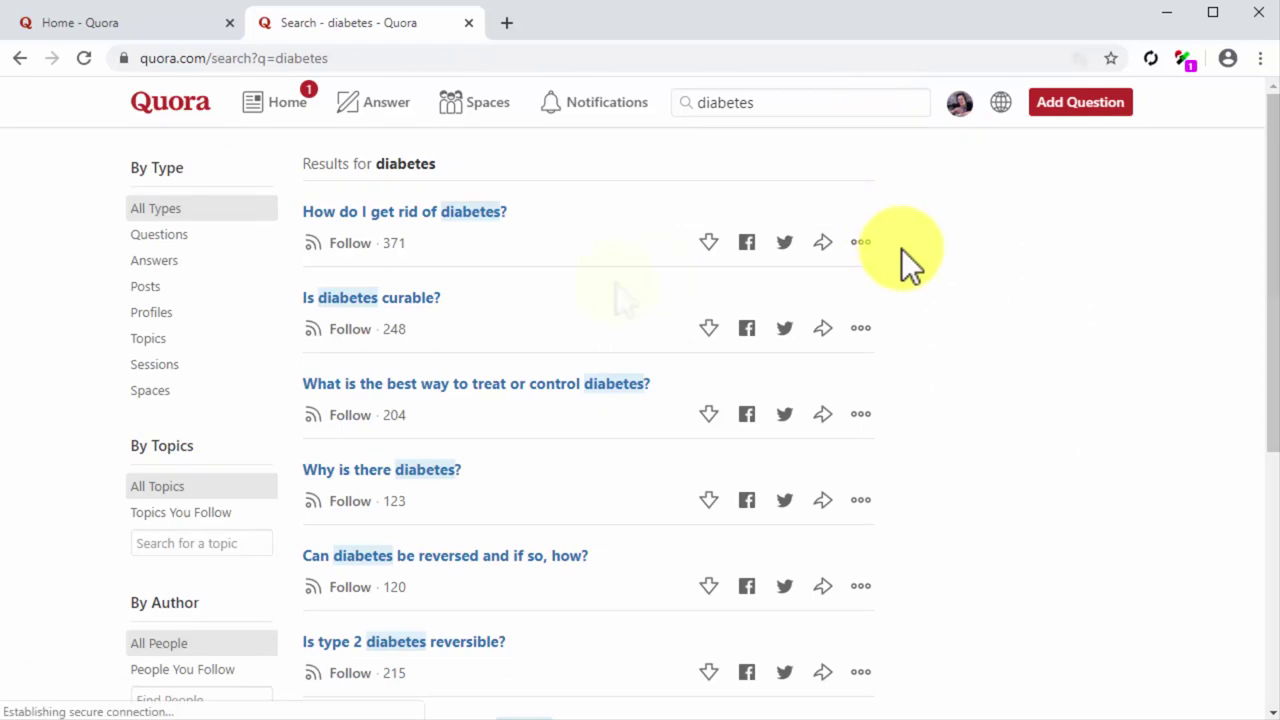
left_click(152, 314)
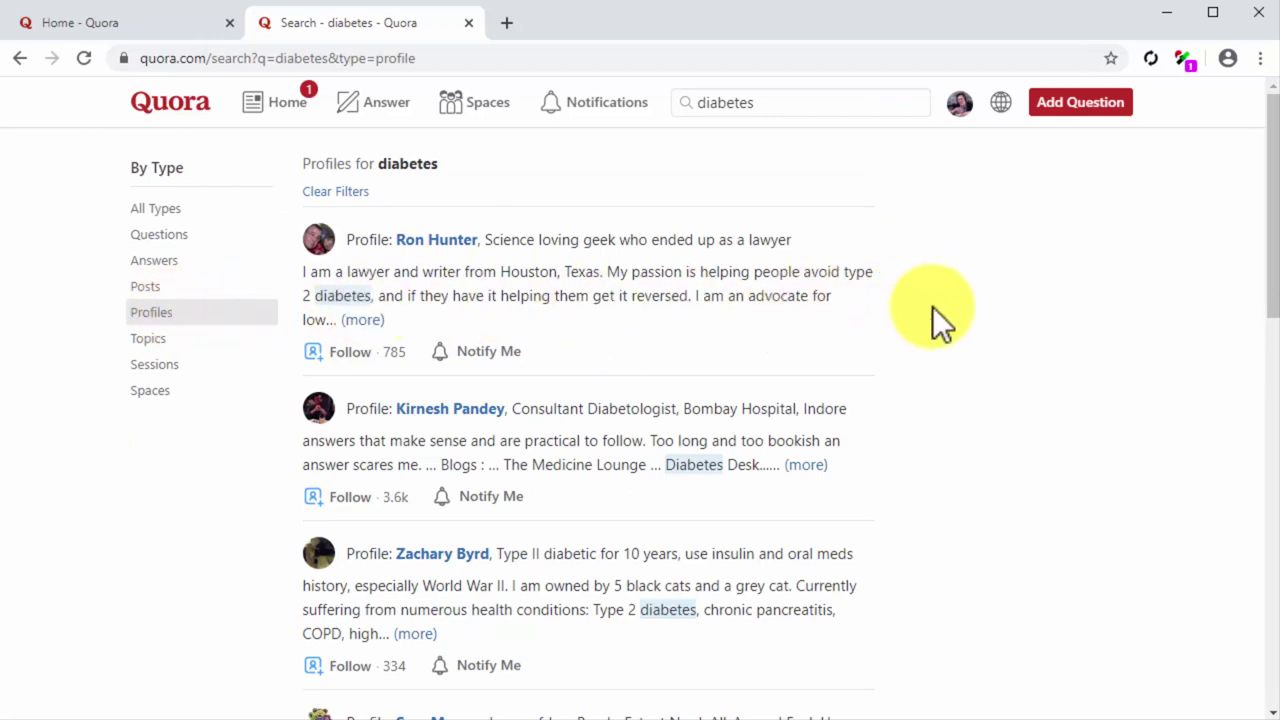
left_click(340, 500)
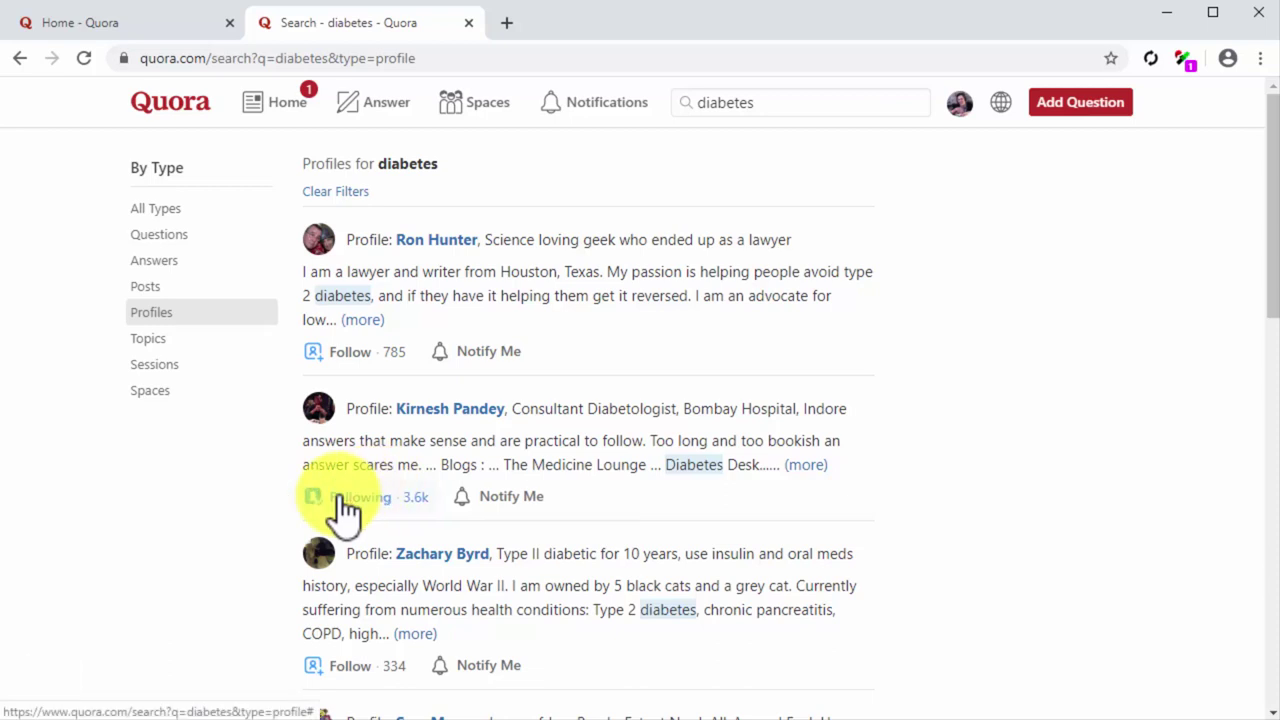
Limit the diabetes search results to questions and follow "What is the best way to treat or control diabetes?".
left_click(192, 236)
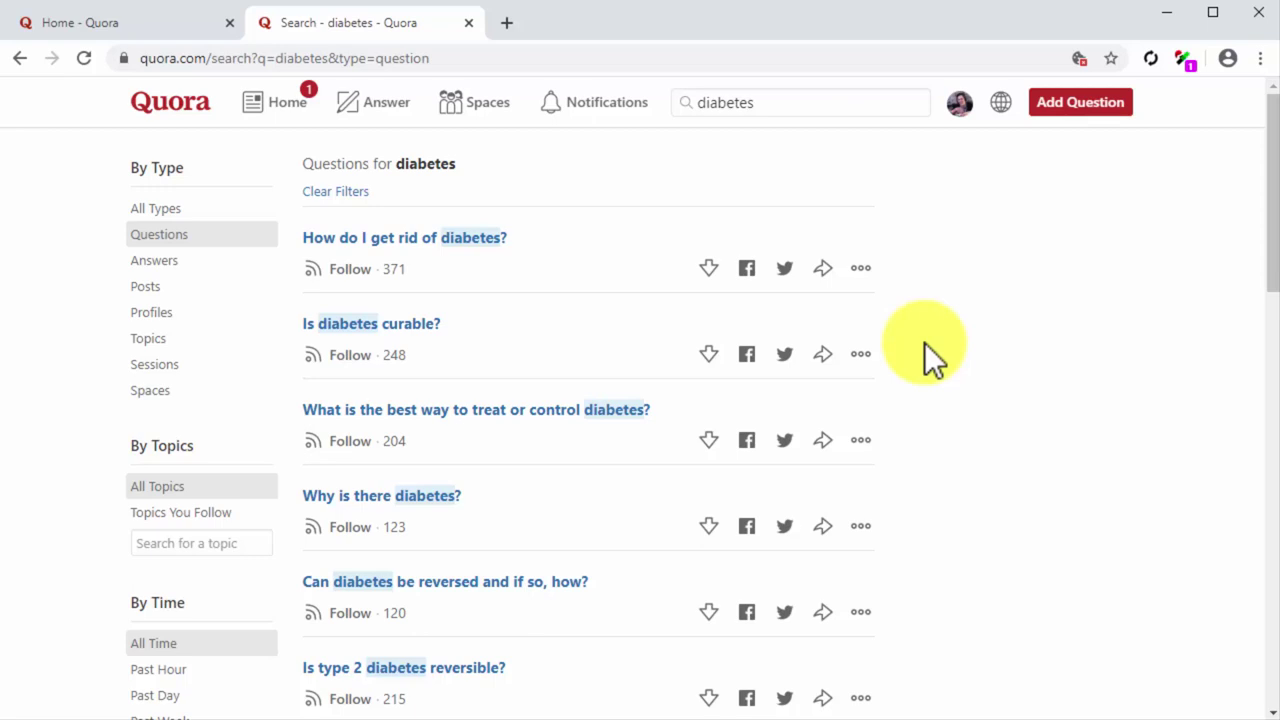
left_click(355, 441)
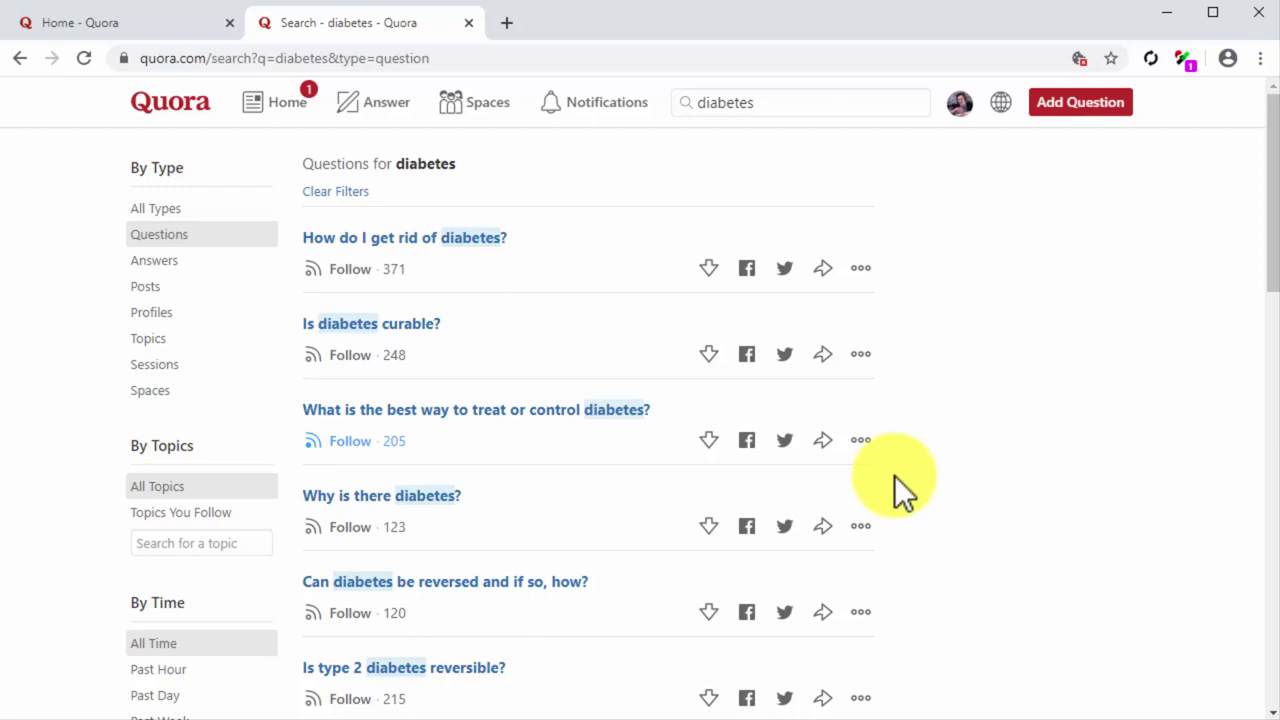
Start an answer to the followed question with "Controlling your diabetes is easy when you follow some simple healthy living rules." in bold.
left_click(639, 412)
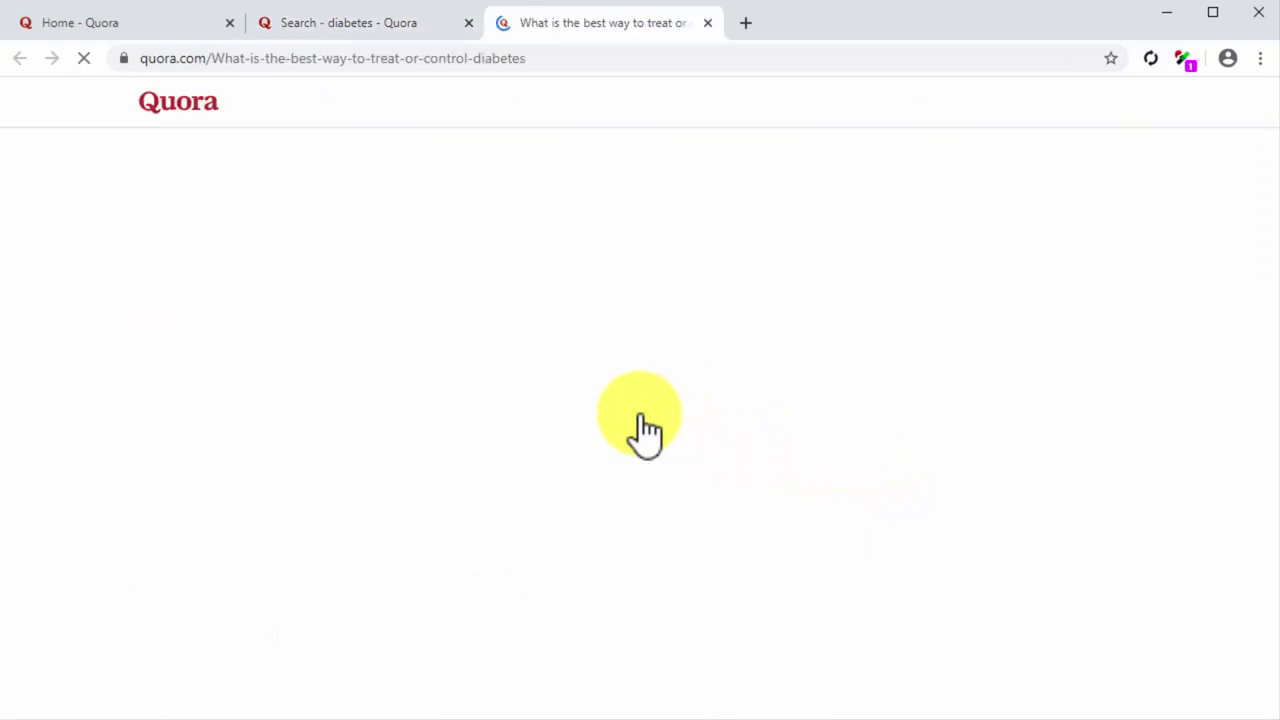
left_click(198, 266)
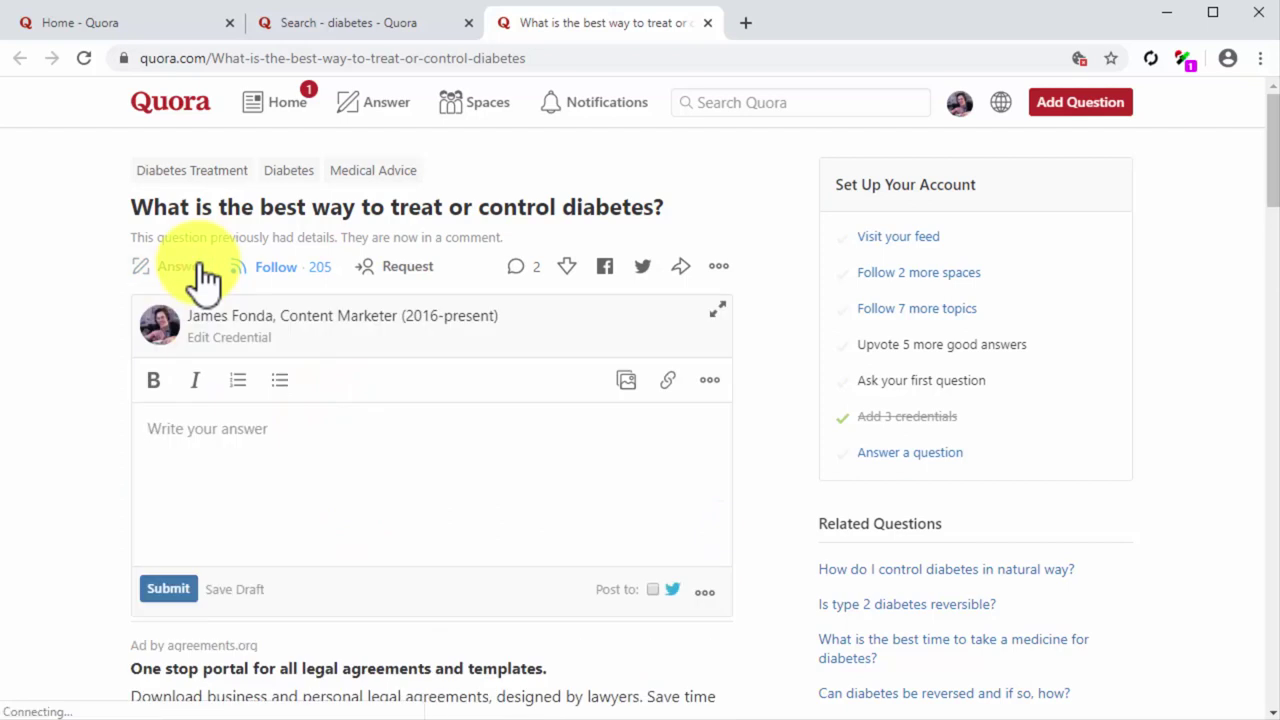
left_click(375, 415)
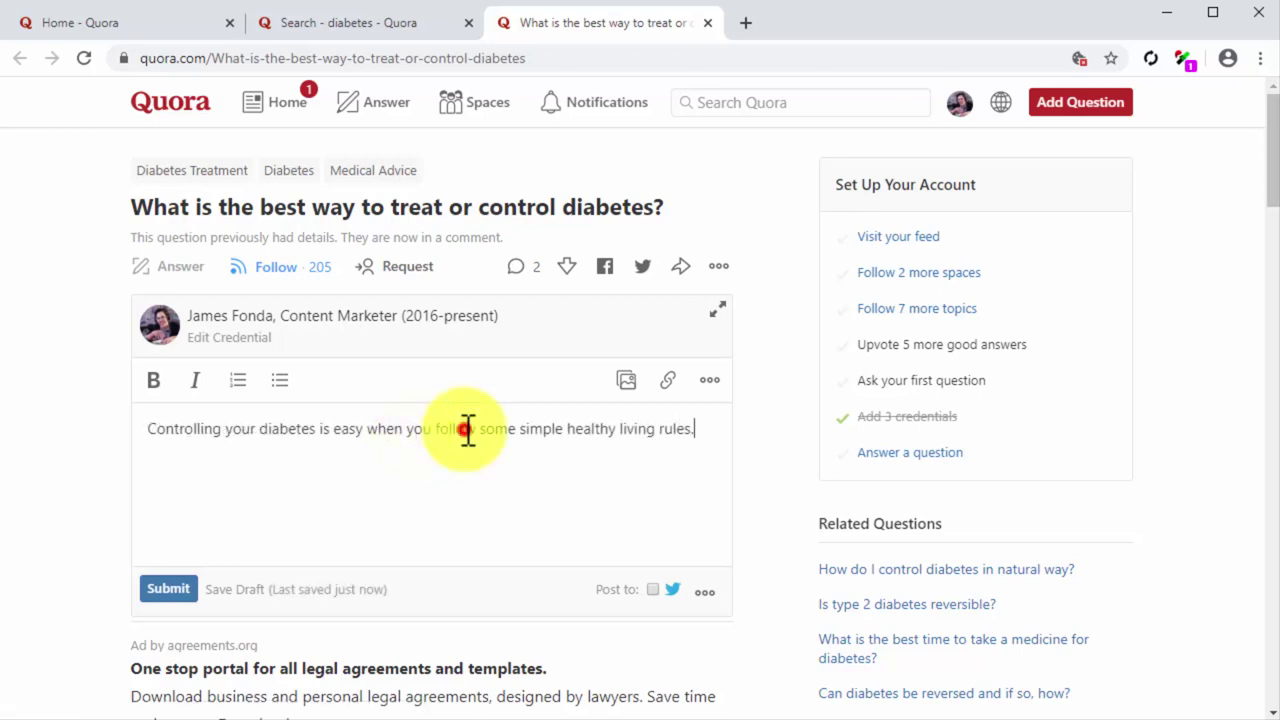
triple_click(467, 428)
left_click(154, 382)
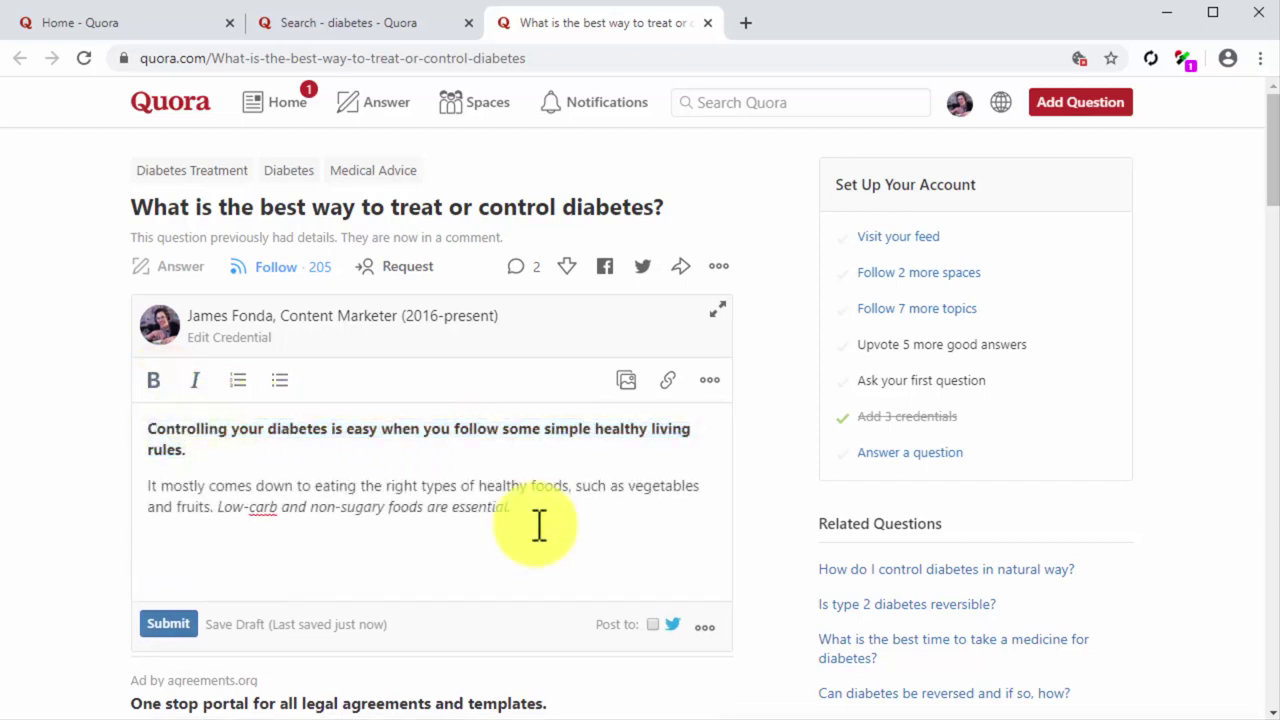
Insert the picture of two apples and a banana below the paragraph on low-carb and non-sugary foods.
left_click(625, 388)
left_click(345, 275)
left_click(506, 443)
scroll(519, 449, "down", 3)
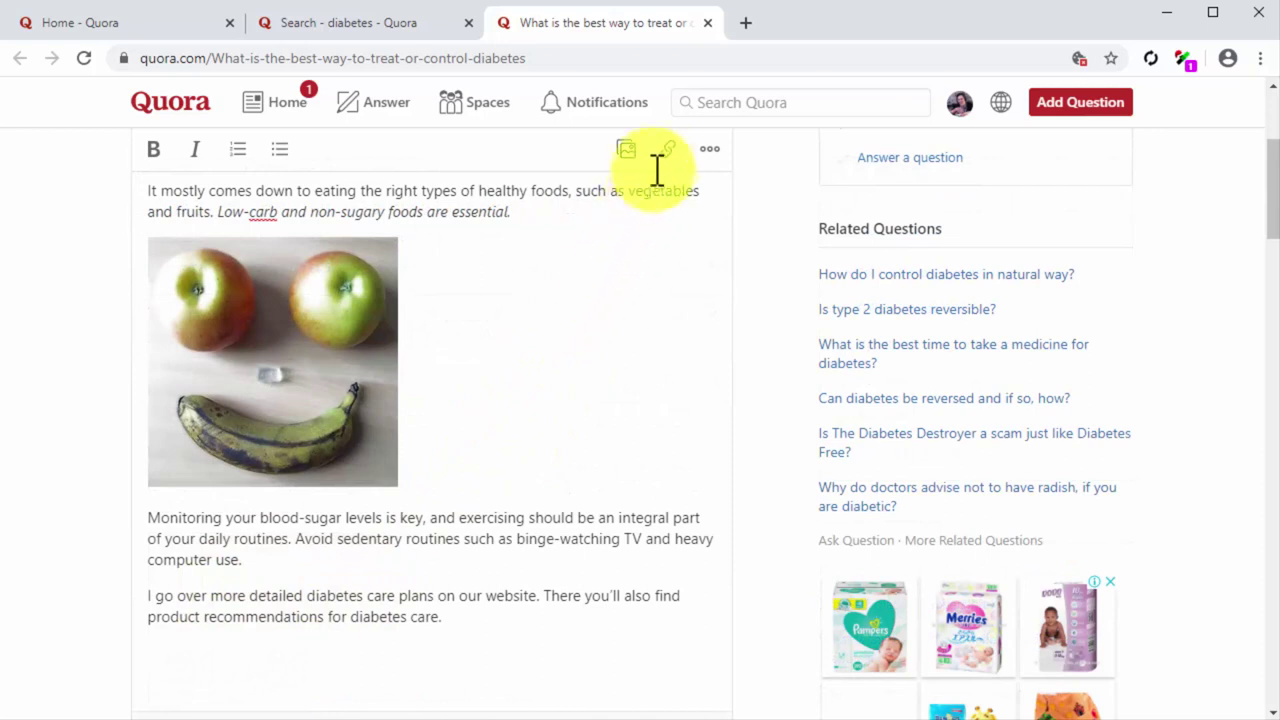
left_click(666, 152)
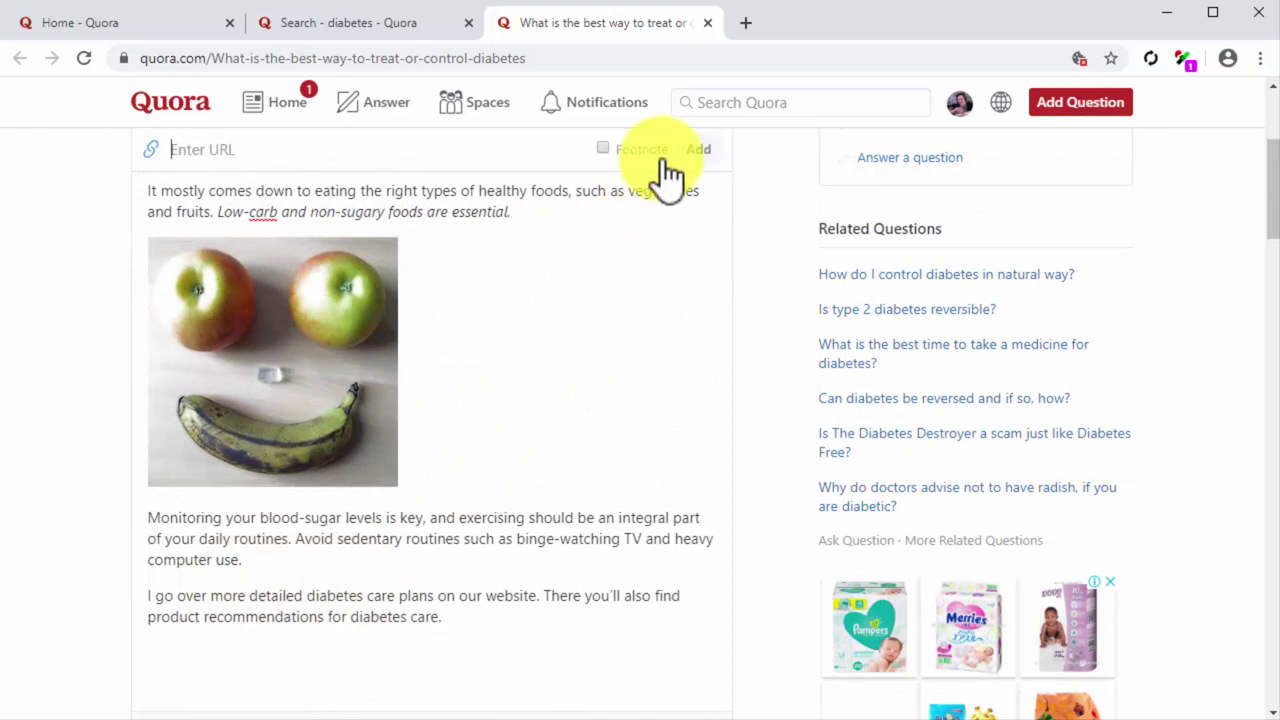
type("http://diabetescaremadeeasy.com")
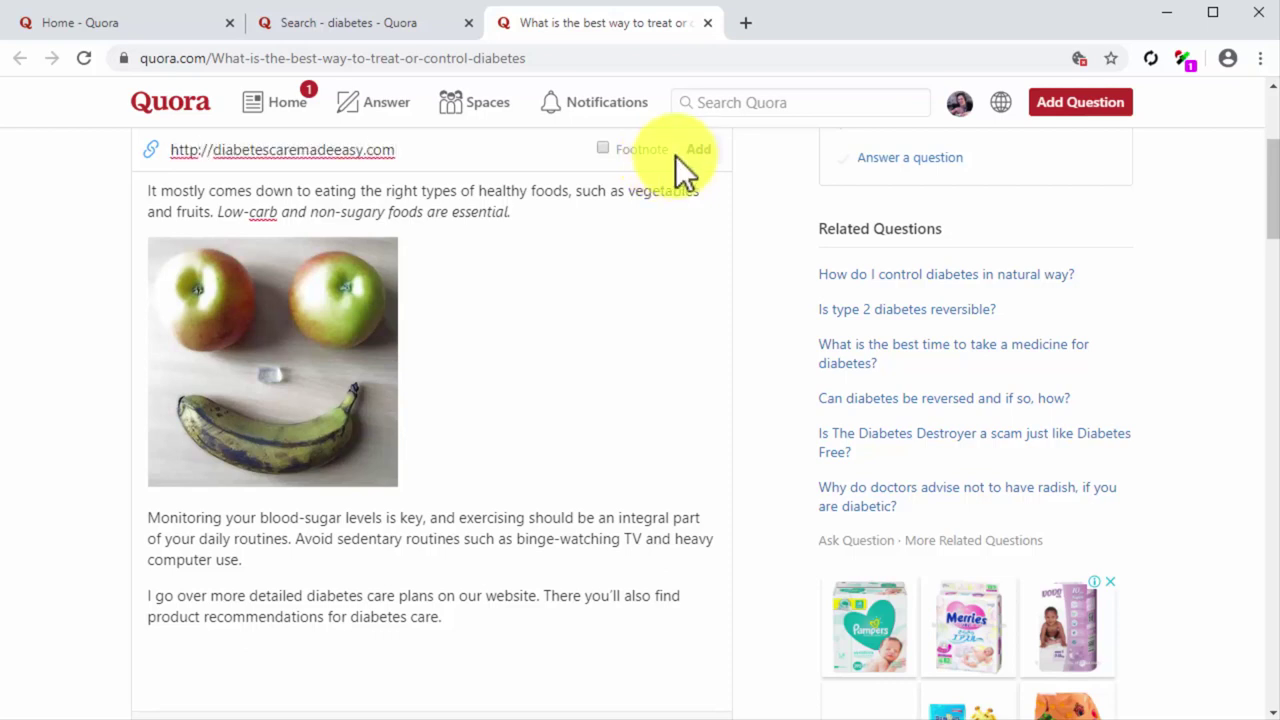
left_click(690, 152)
scroll(669, 343, "down", 1)
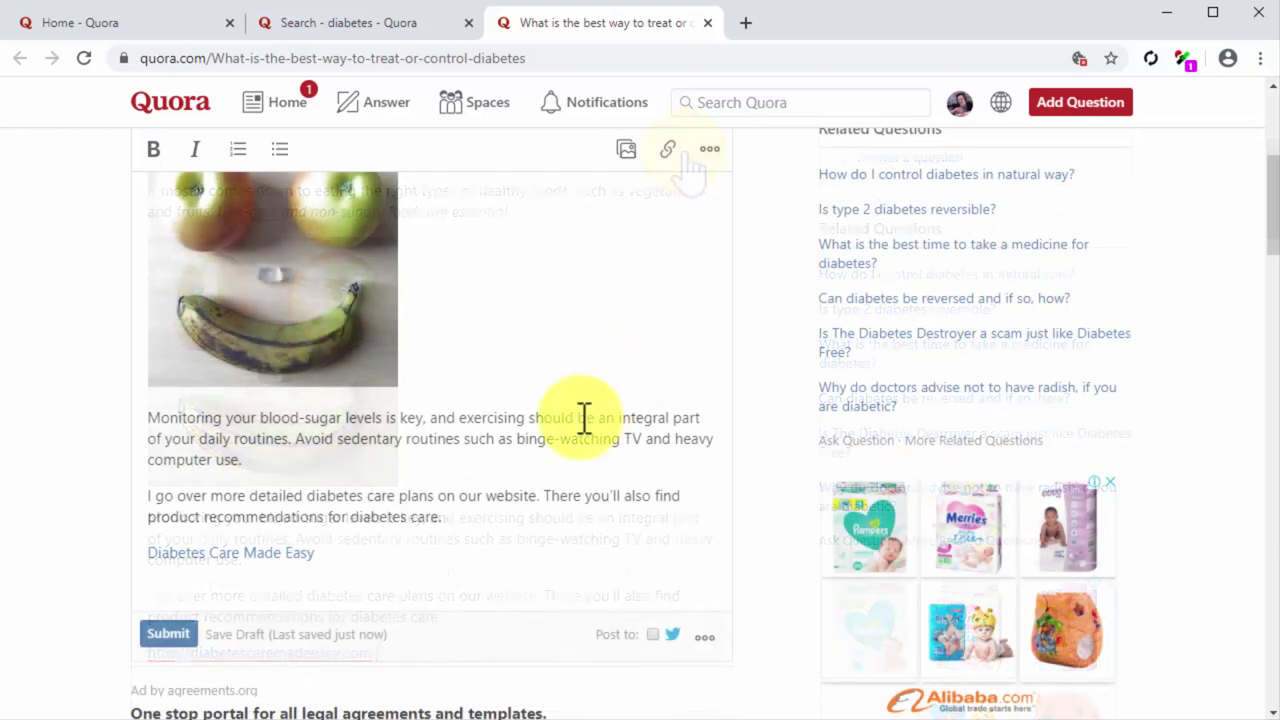
left_click(174, 630)
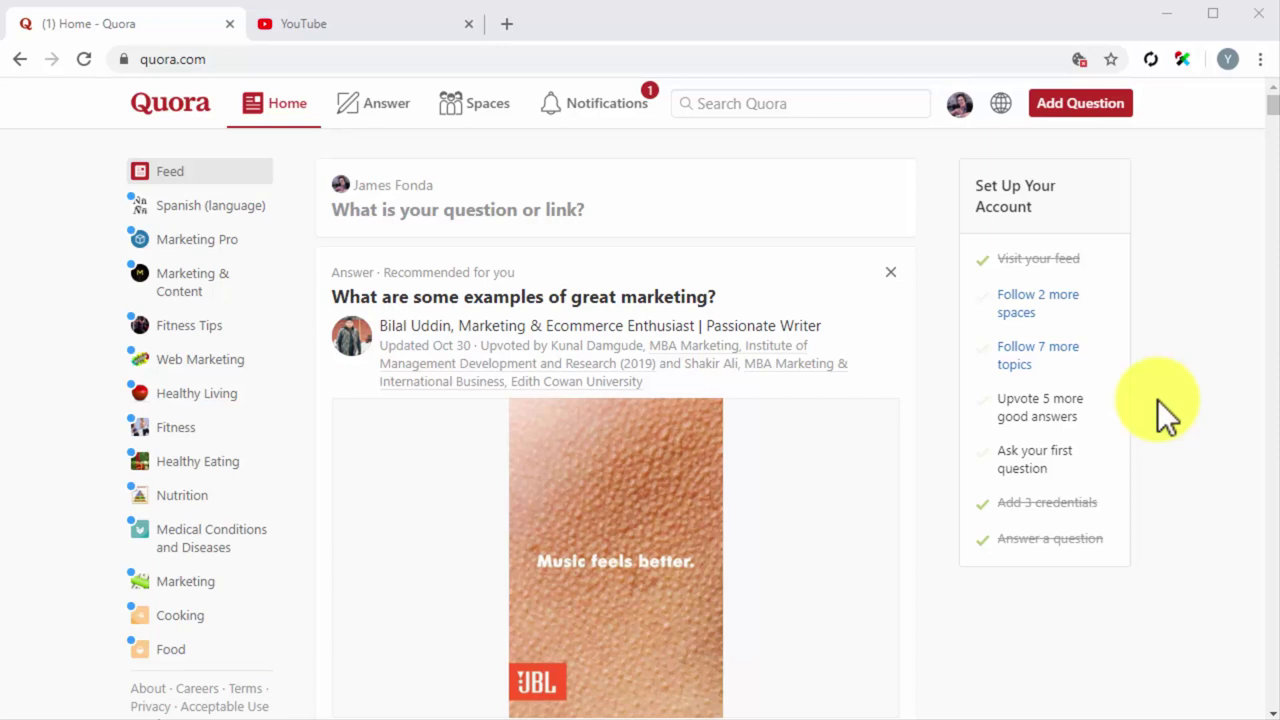
Find the Video Marketing topic on Quora and open its question "Who wants 3 video marketing tips for beginners?".
left_click(766, 106)
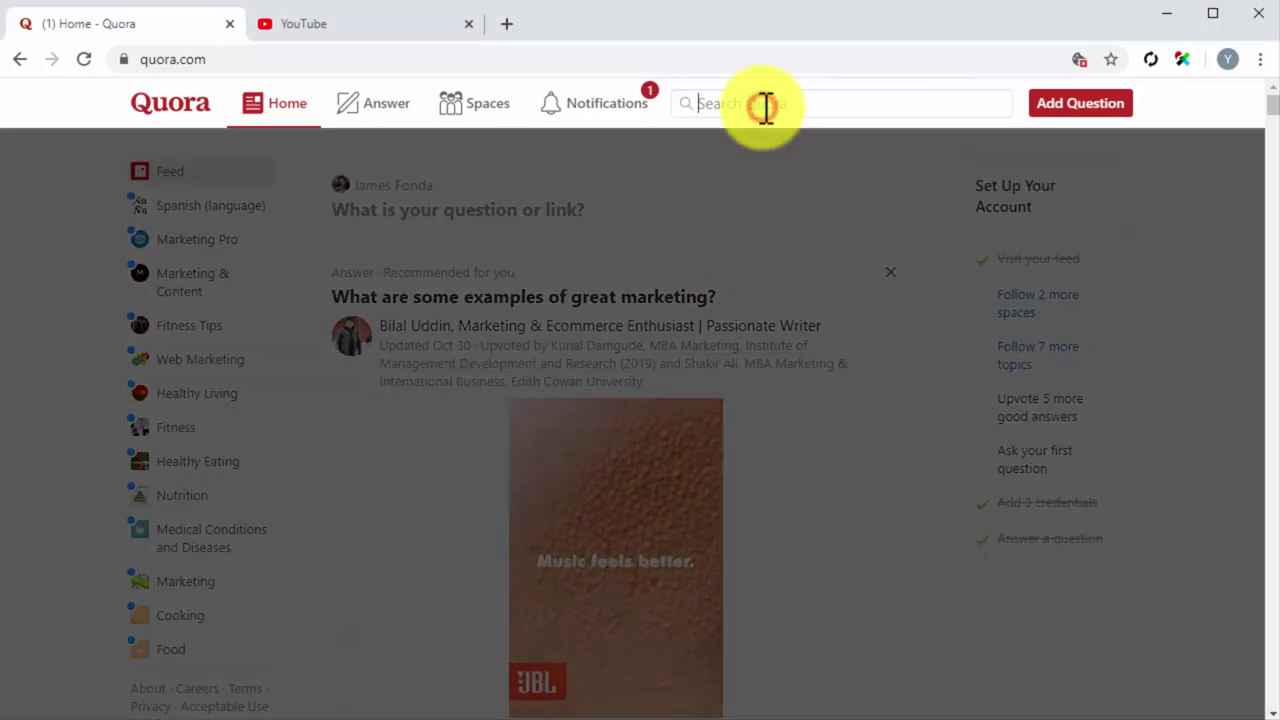
type("video ")
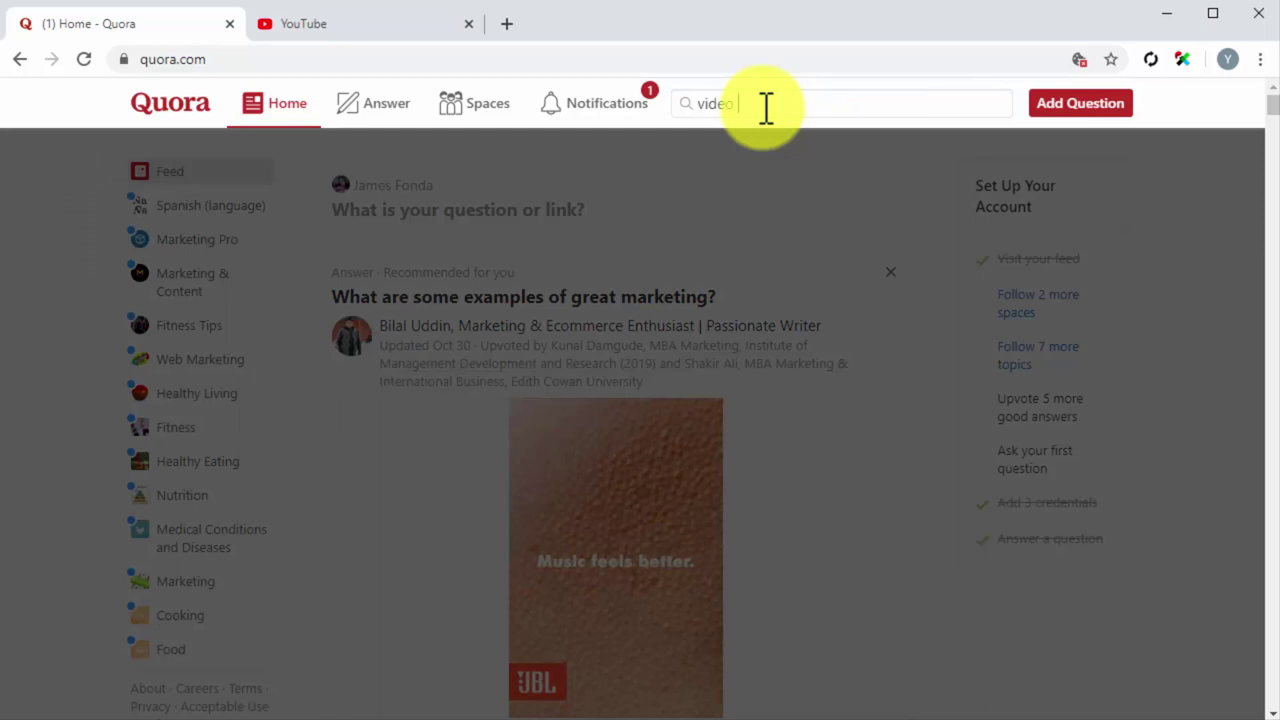
type("marketing")
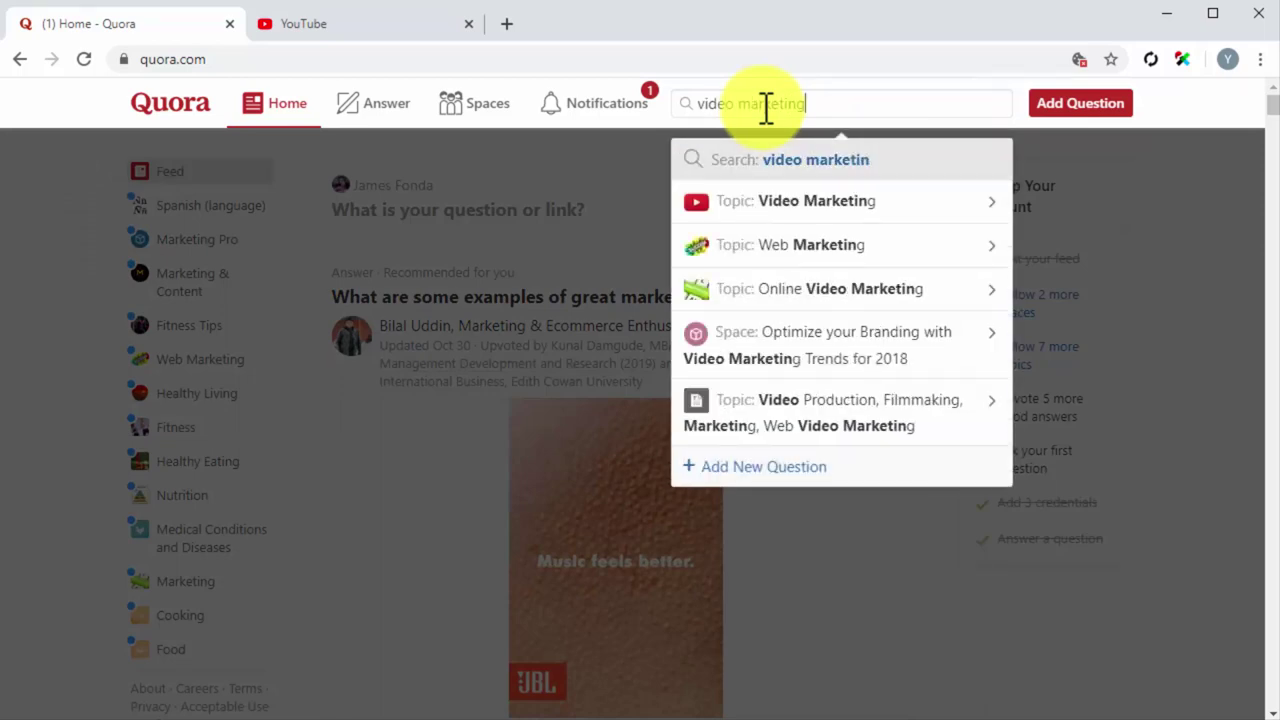
left_click(784, 197)
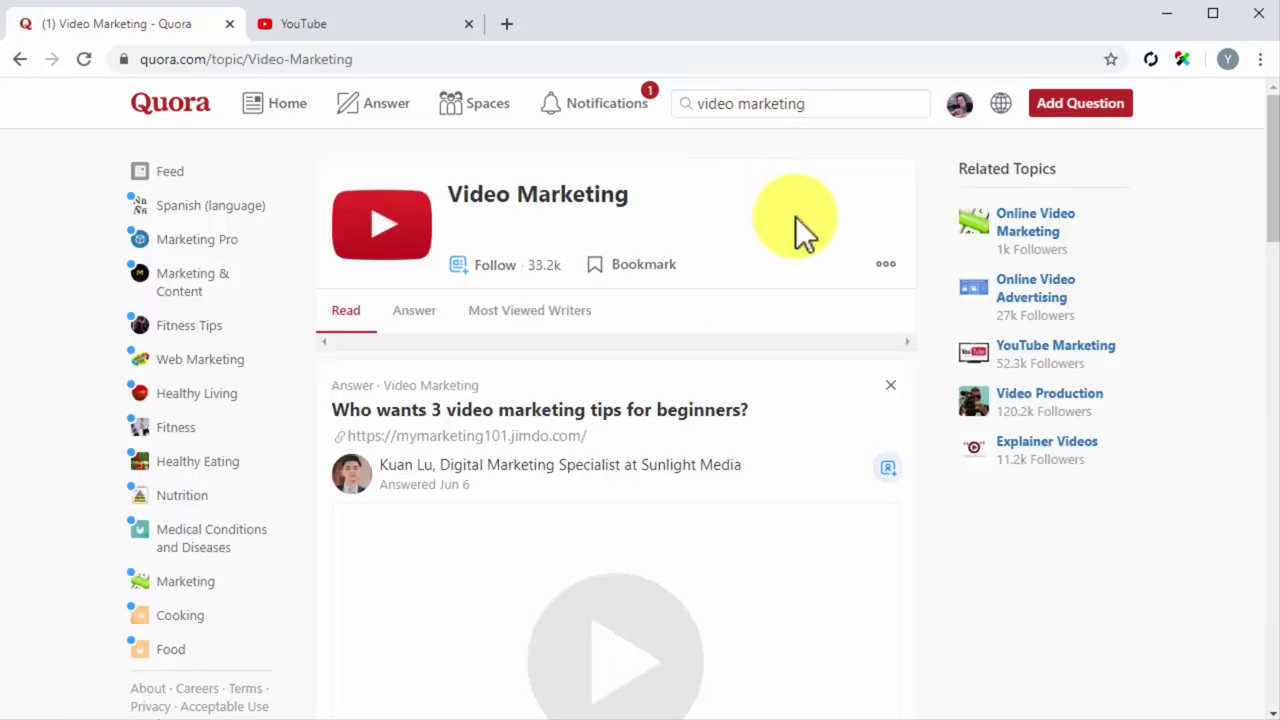
scroll(916, 387, "down", 1)
scroll(916, 387, "down", 2)
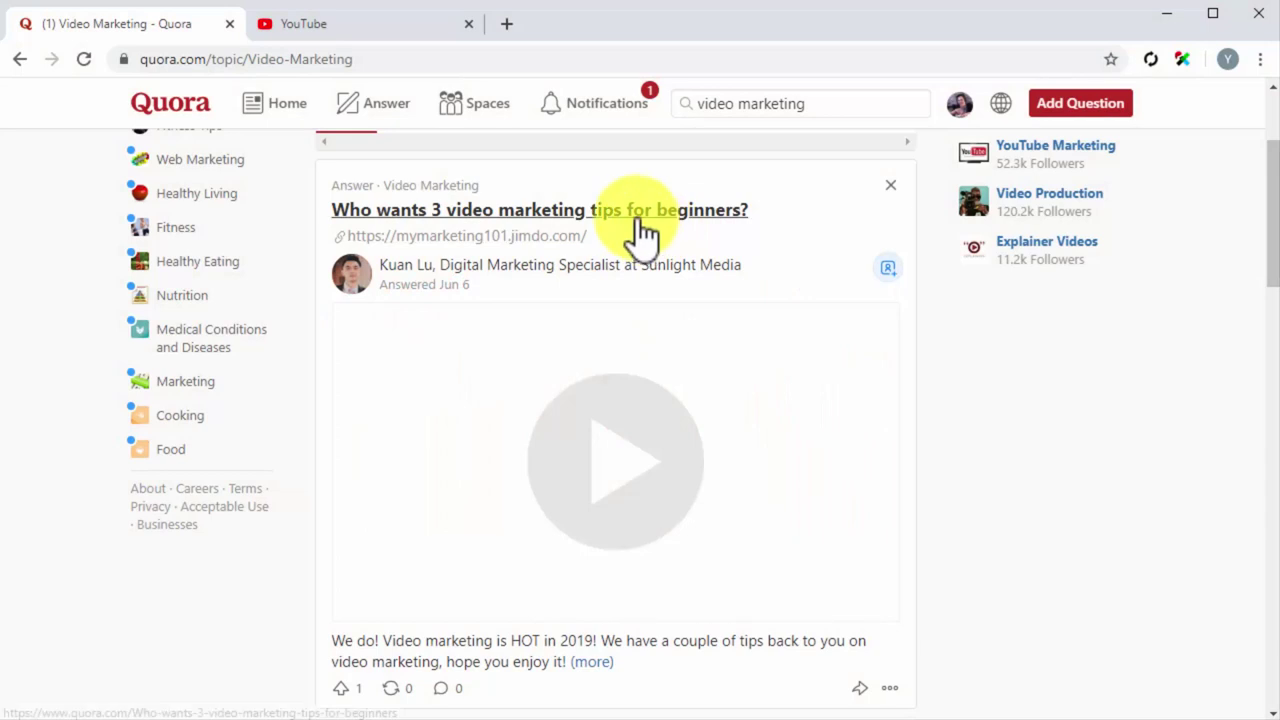
left_click(637, 219)
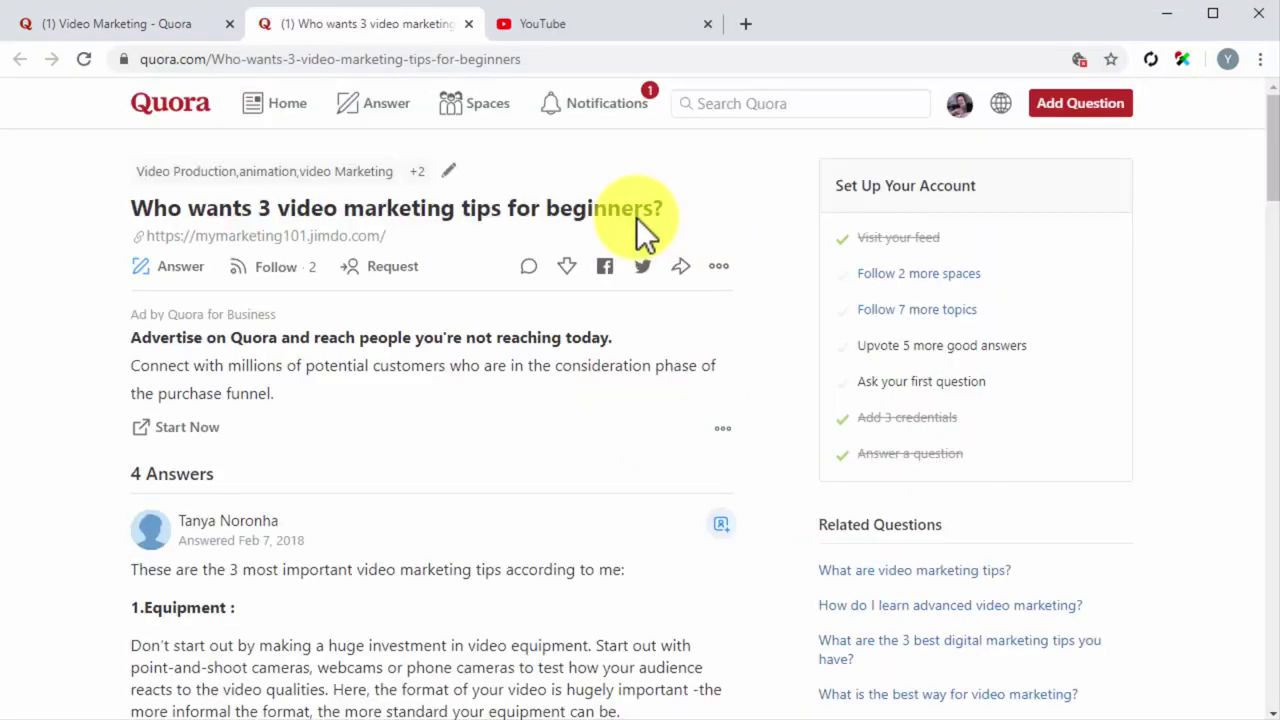
Look through the question's answers down to the one with an embedded video, play that video, and close the question.
scroll(636, 217, "down", 2)
scroll(636, 217, "down", 8)
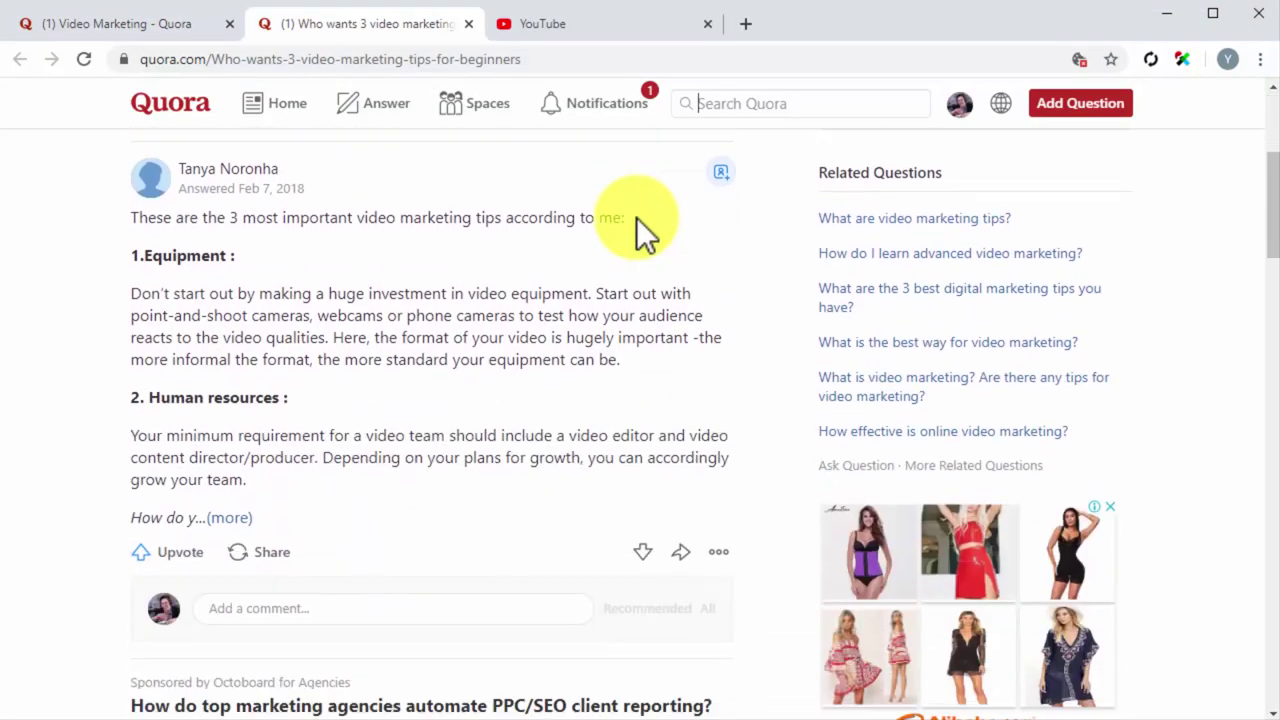
scroll(636, 217, "down", 10)
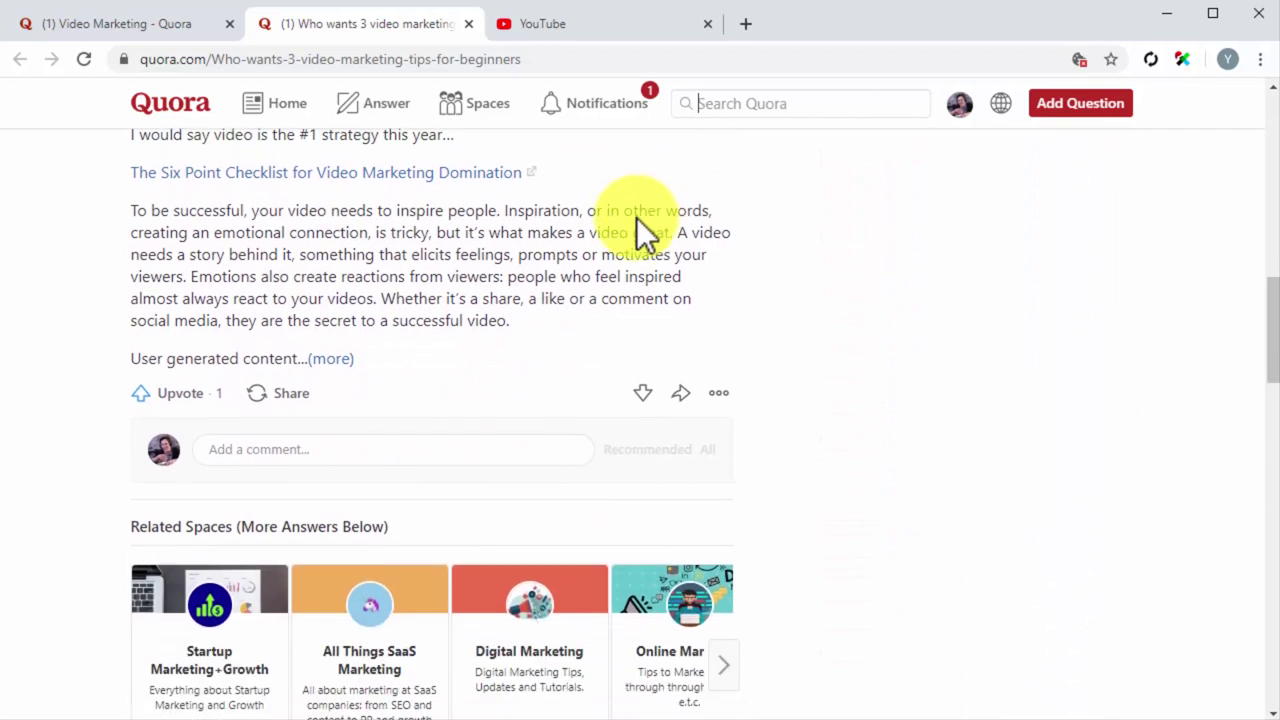
scroll(636, 217, "down", 5)
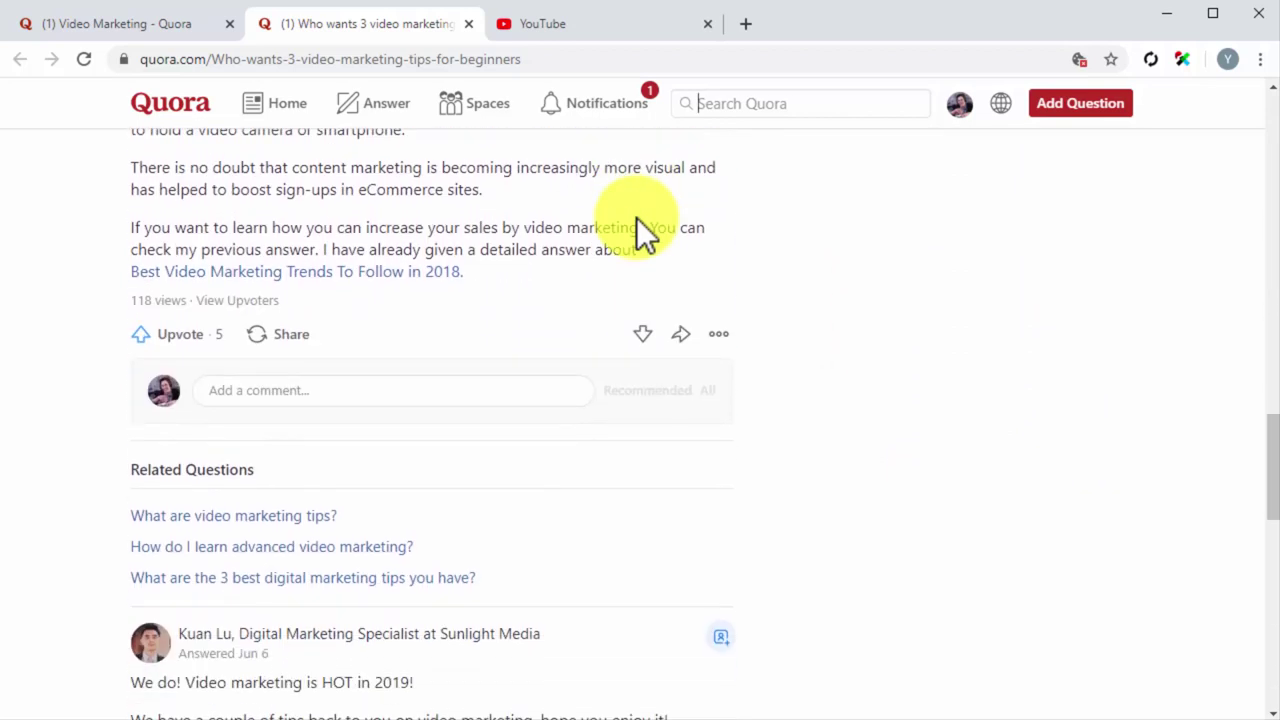
left_click(430, 442)
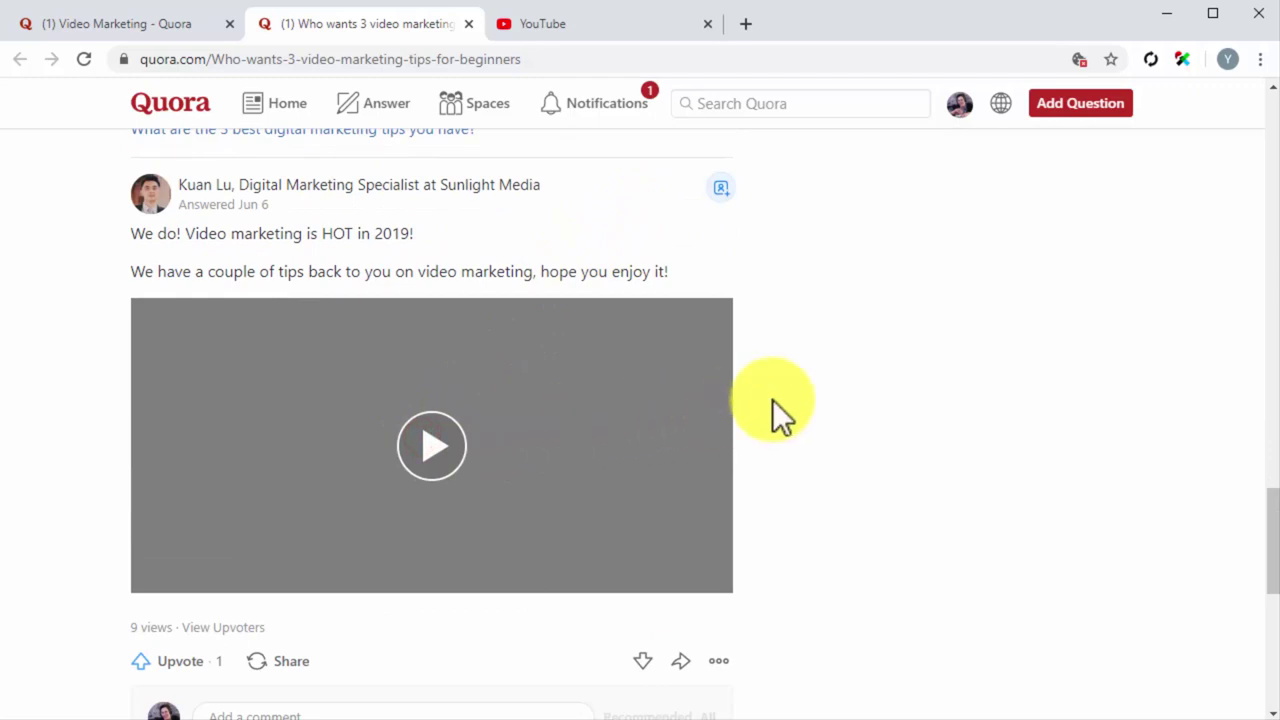
left_click(464, 446)
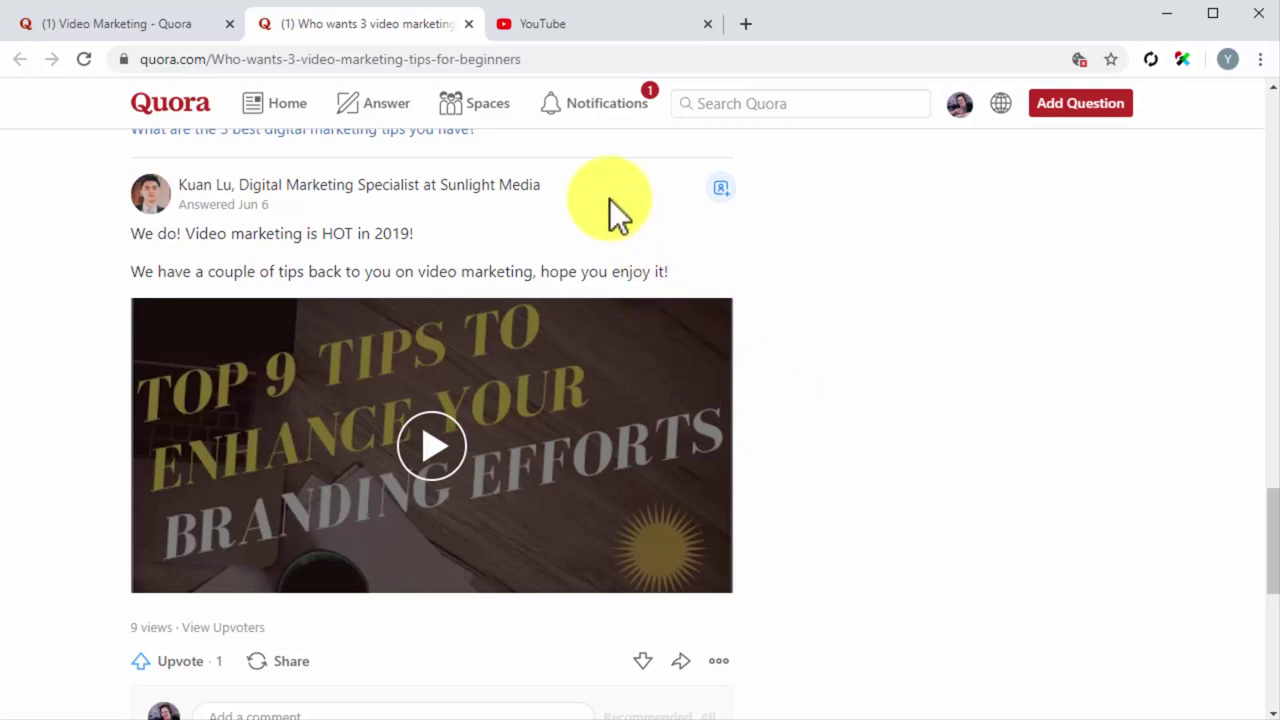
left_click(469, 23)
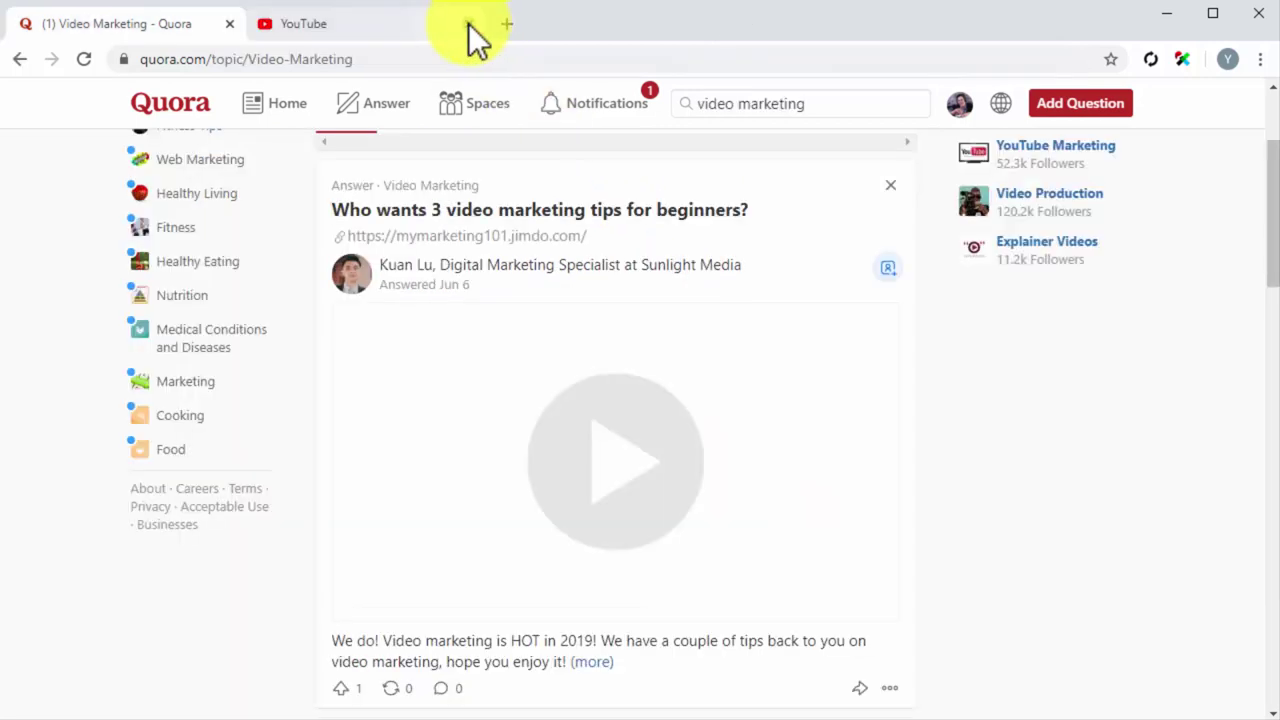
Switch to YouTube and copy the shareable link of the channel's 0:26 Care Touch diabetes testing kit video from YouTube Studio.
left_click(435, 32)
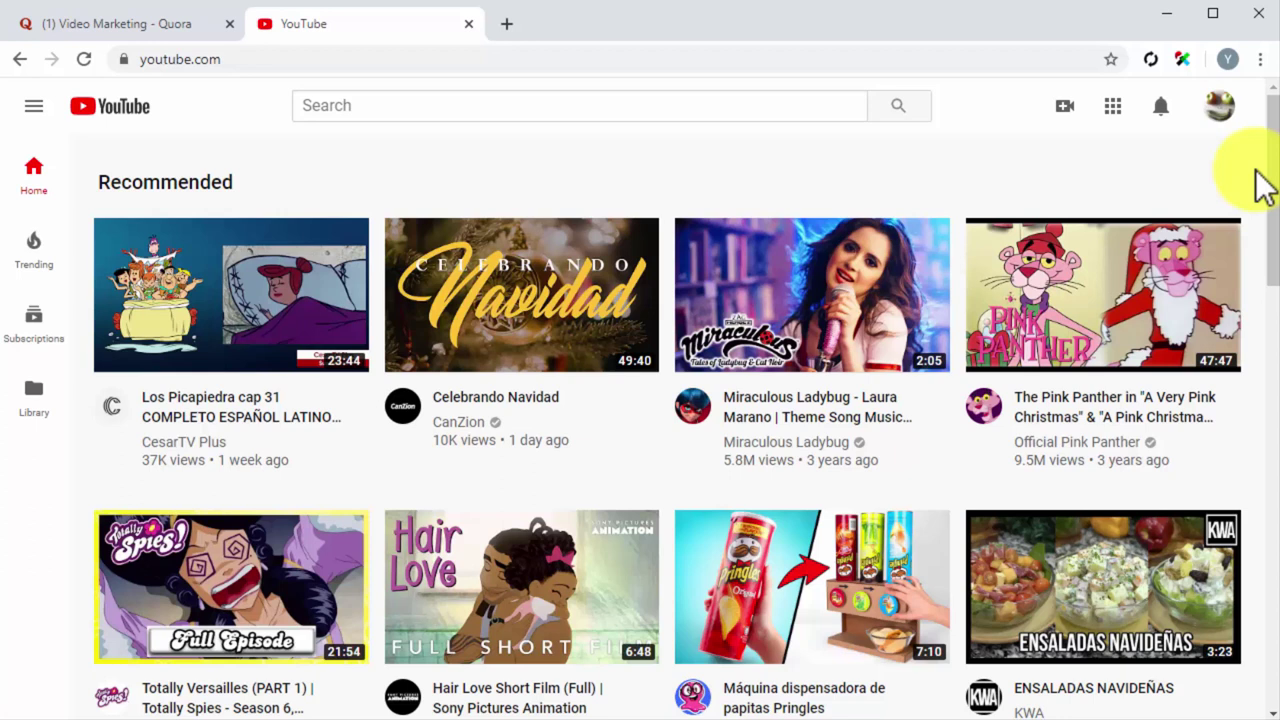
left_click(1219, 105)
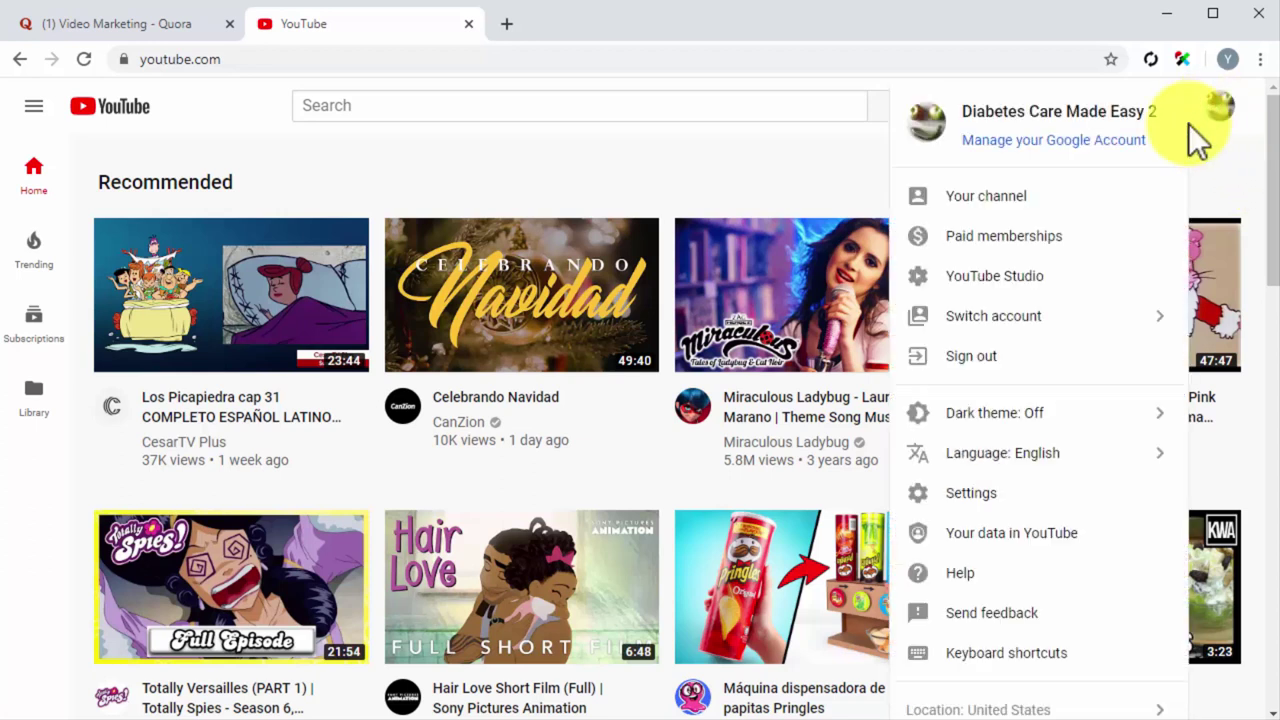
left_click(1037, 283)
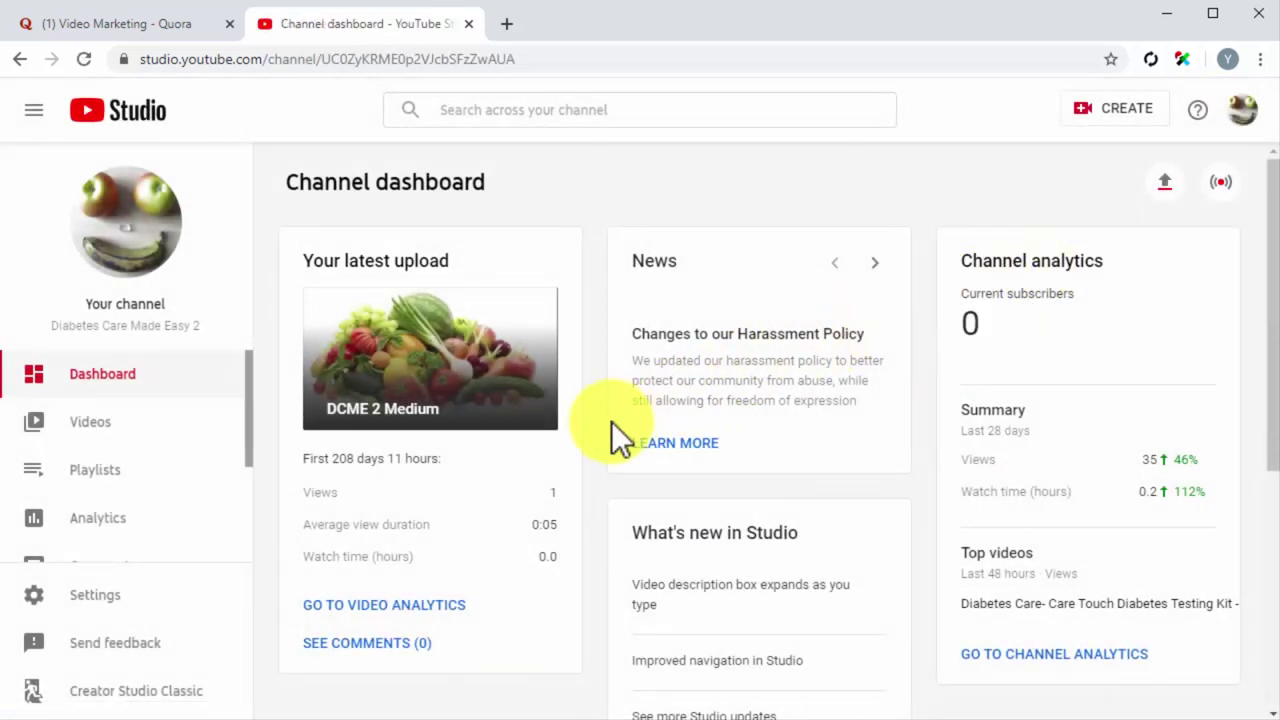
left_click(110, 432)
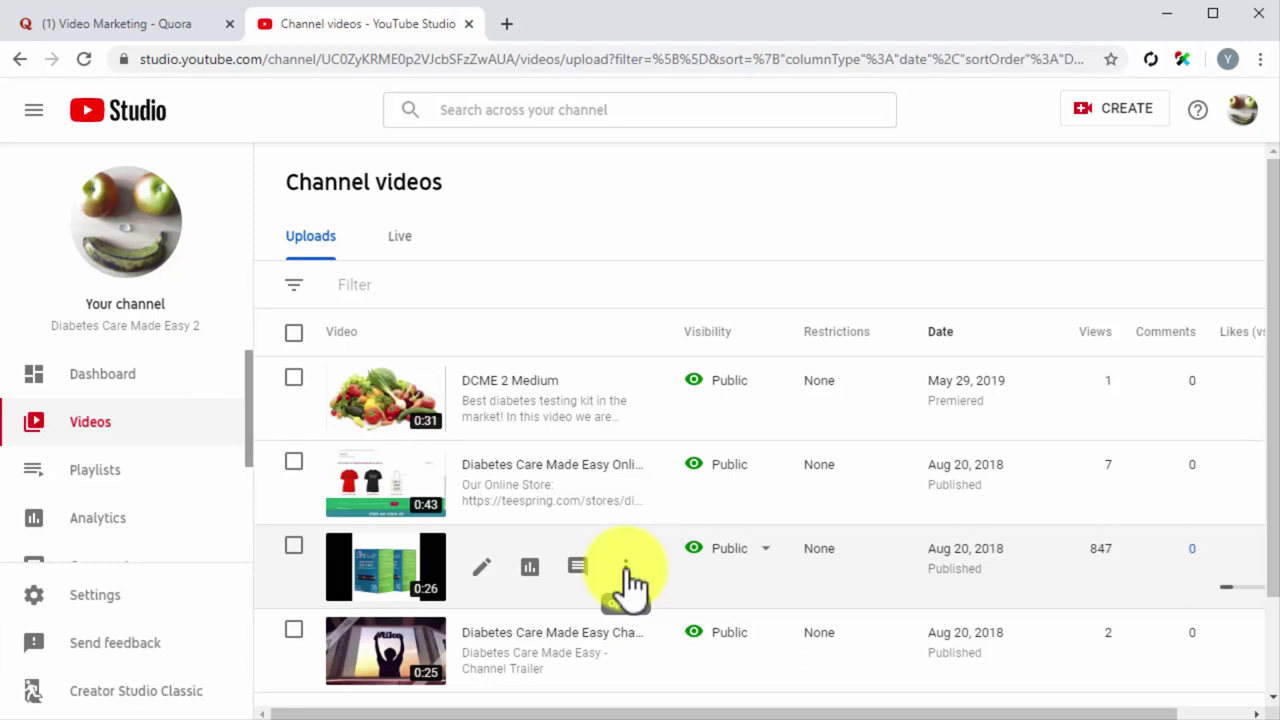
left_click(626, 567)
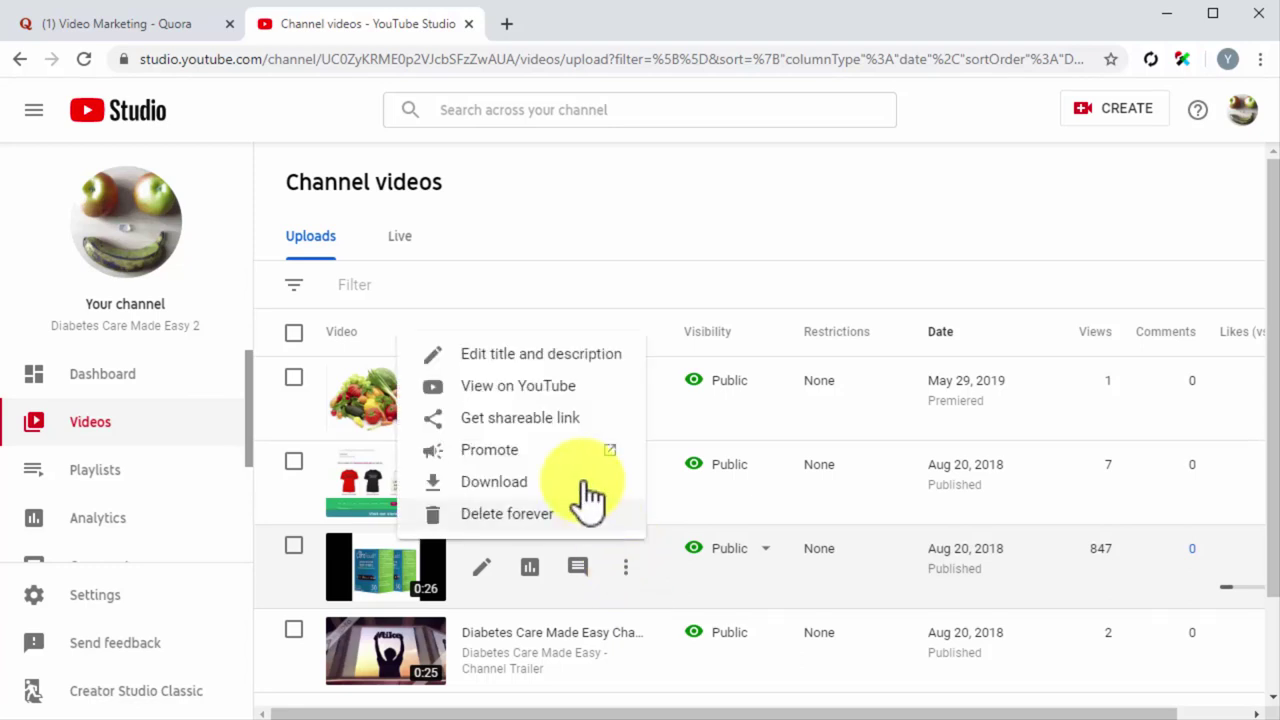
left_click(540, 419)
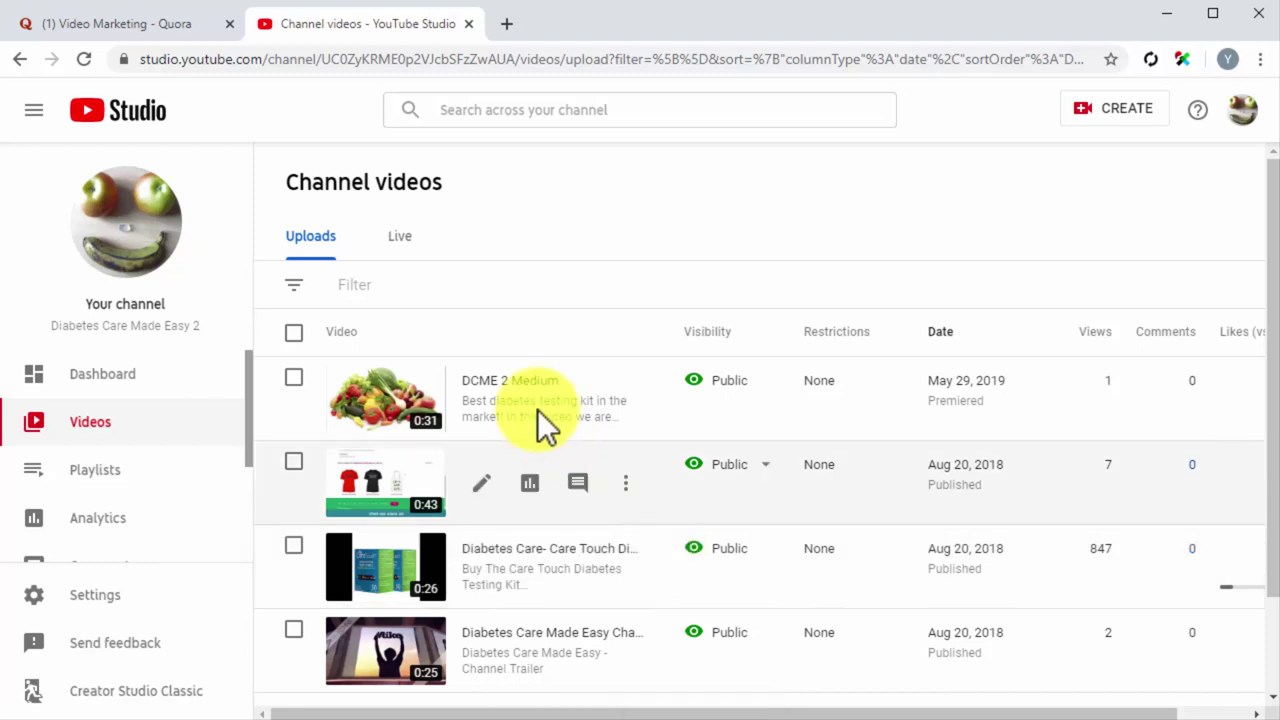
Switch back to Quora, search for "diabetes kit", and limit the results to questions.
left_click(188, 36)
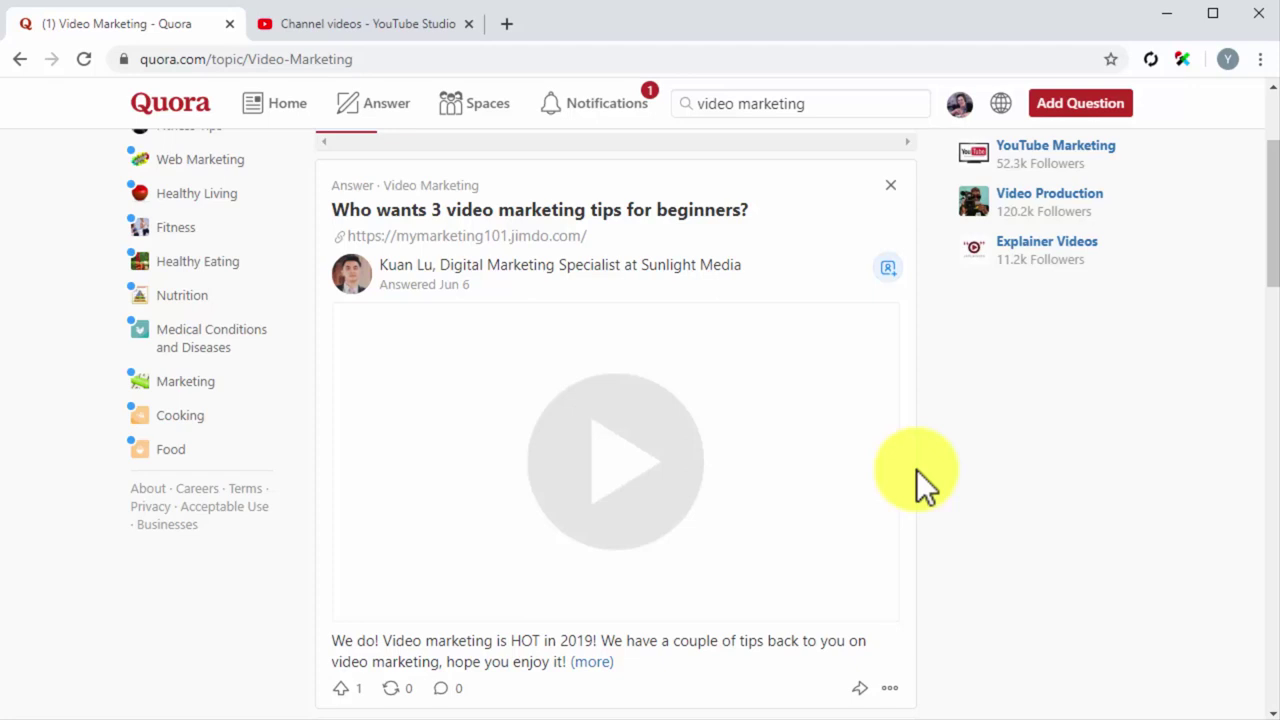
left_click(874, 98)
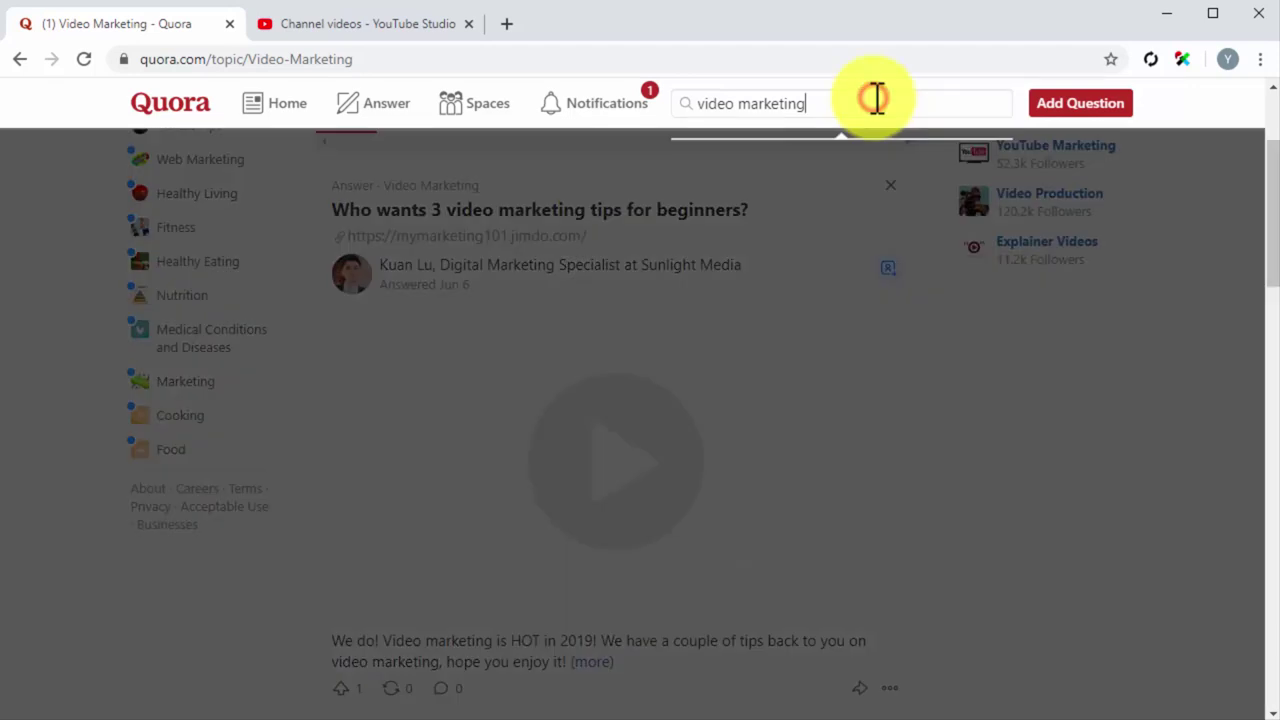
key("BackSpace")
key("BackSpace")
key("BackSpace")
key("BackSpace")
key("BackSpace")
key("BackSpace")
key("BackSpace")
key("BackSpace")
key("BackSpace")
key("BackSpace")
key("BackSpace")
key("BackSpace")
key("BackSpace")
key("BackSpace")
key("BackSpace")
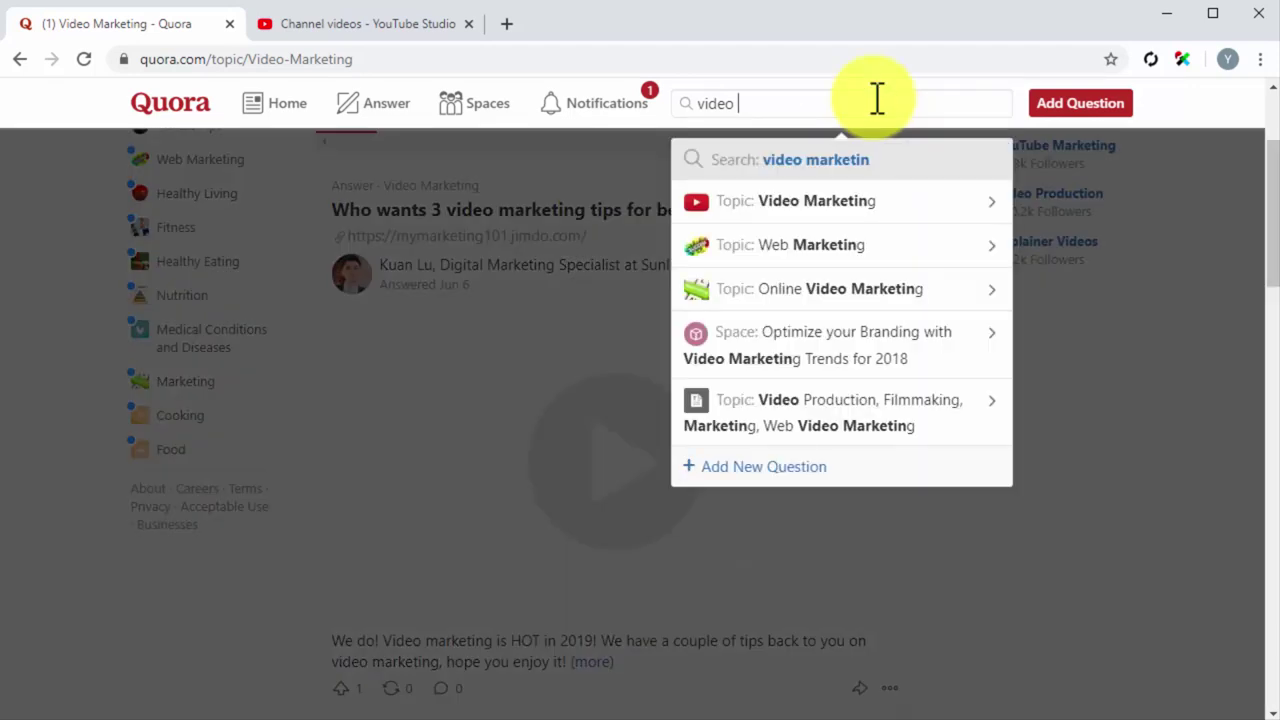
type("diabetes kit")
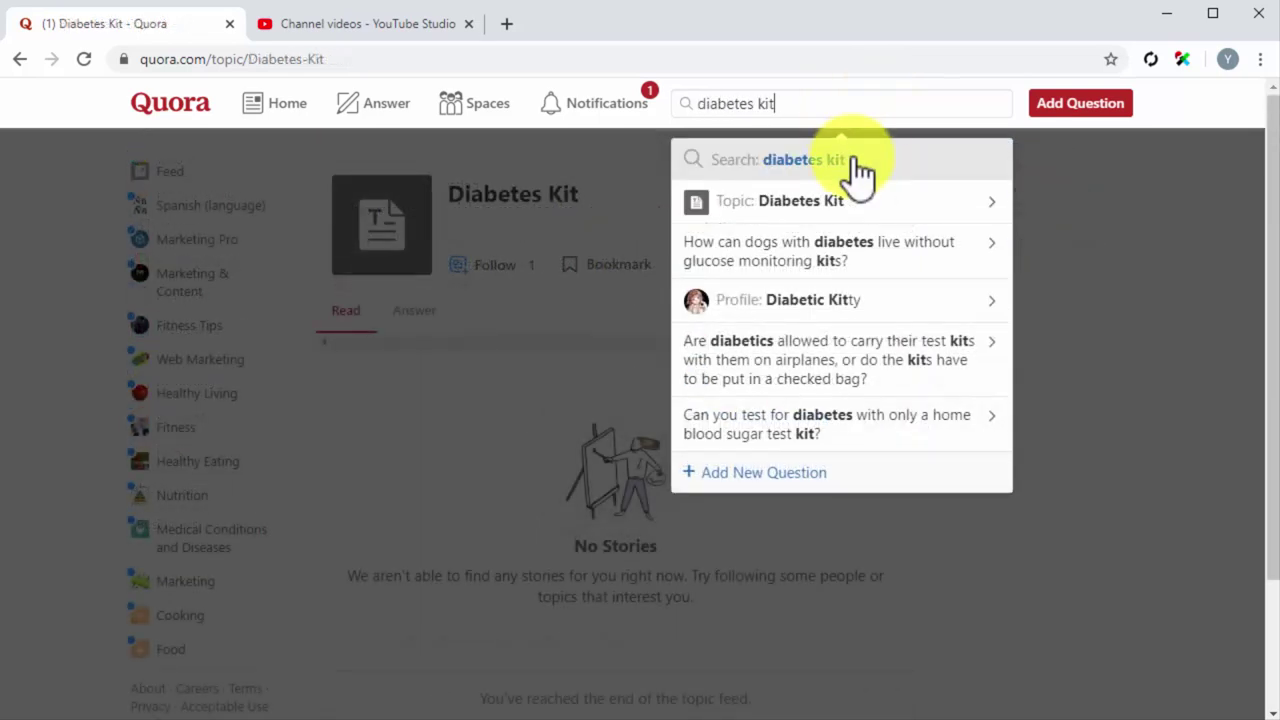
left_click(858, 165)
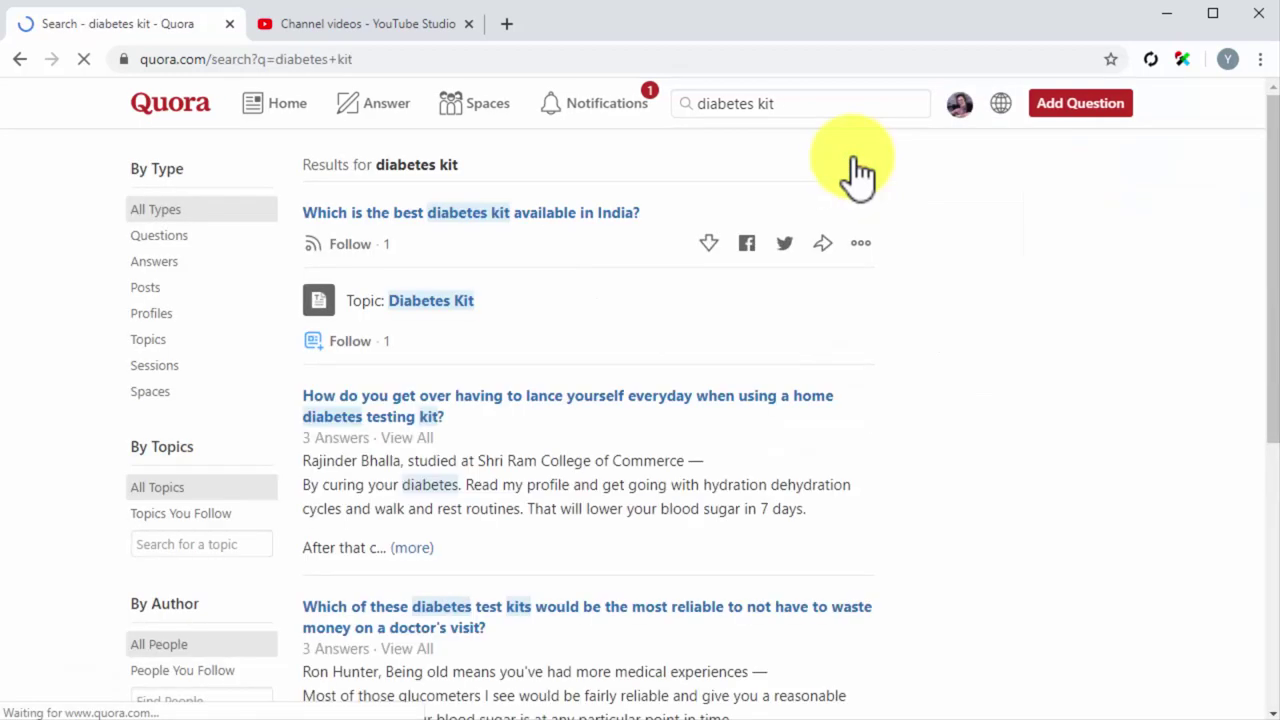
left_click(218, 236)
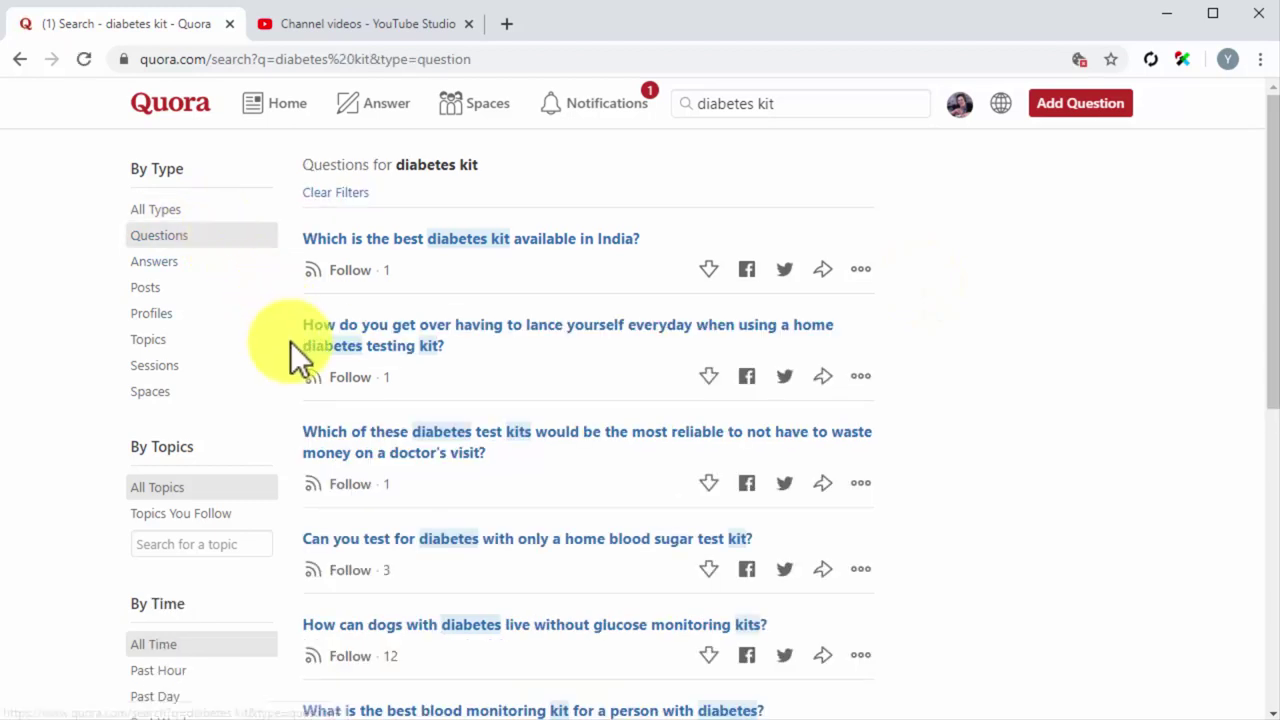
Open the question "What is the best blood monitoring kit for a person with diabetes?" and start an answer to it.
scroll(290, 341, "down", 3)
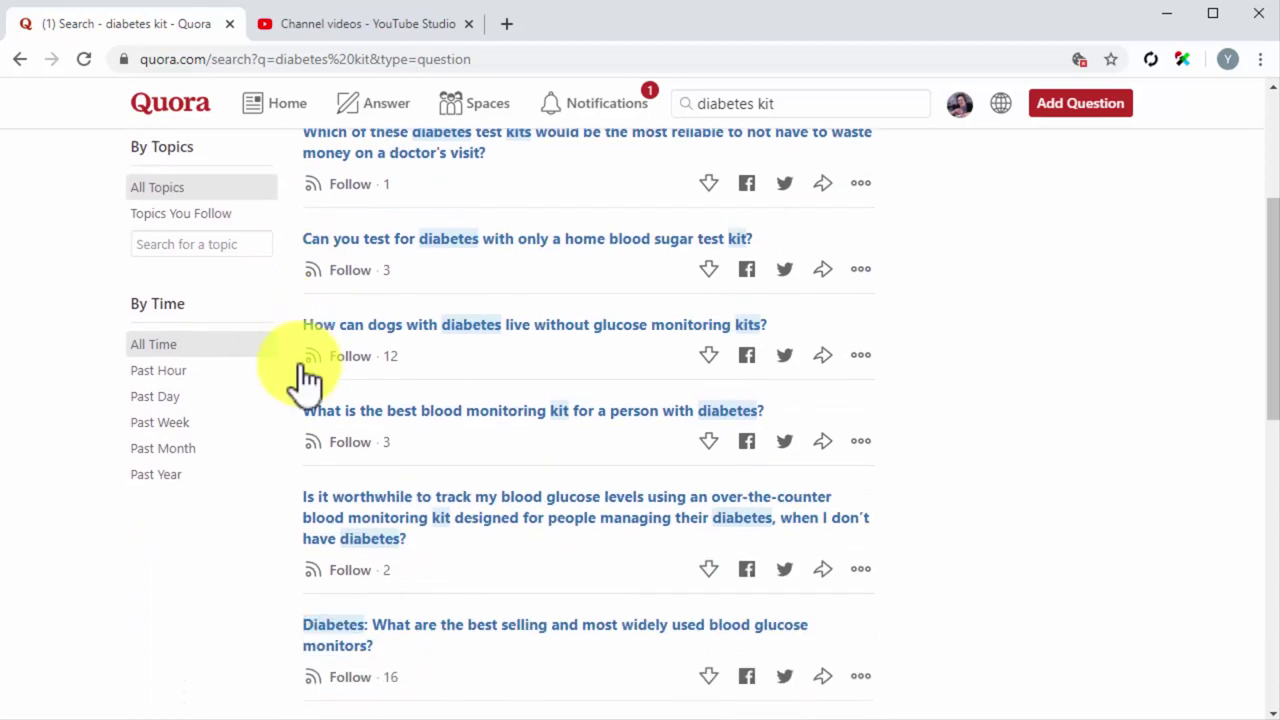
left_click(470, 412)
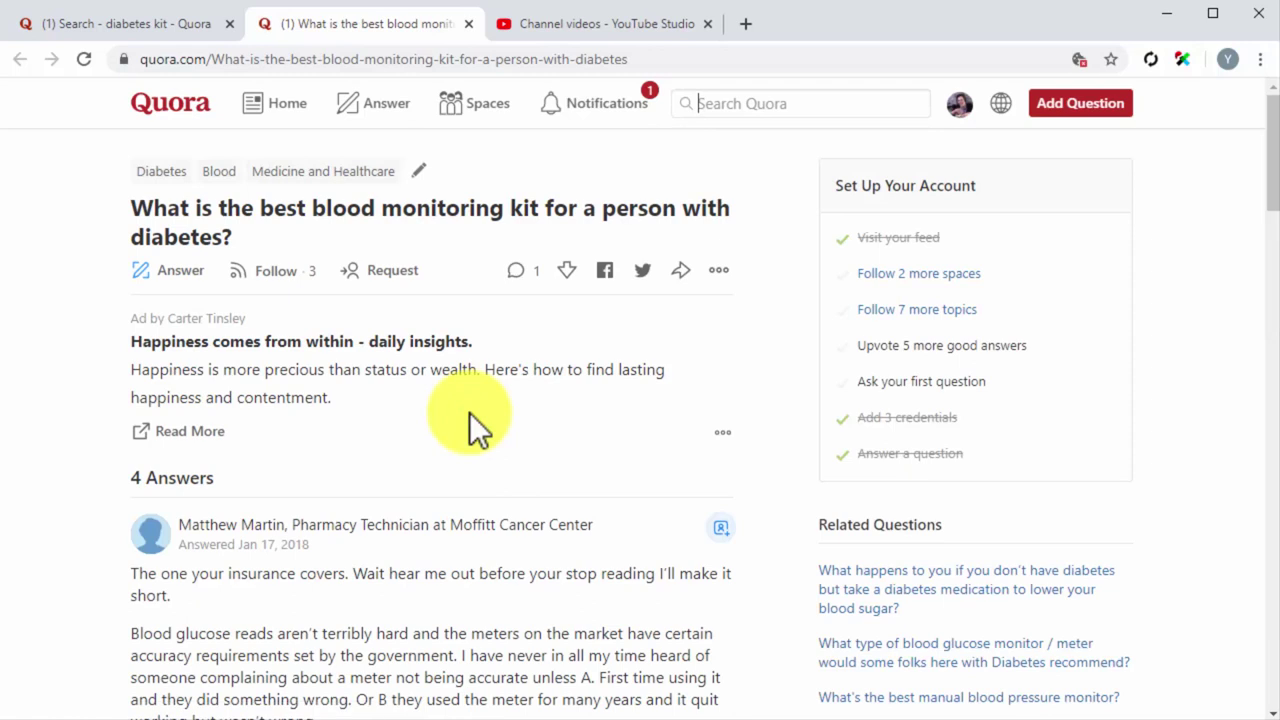
left_click(186, 272)
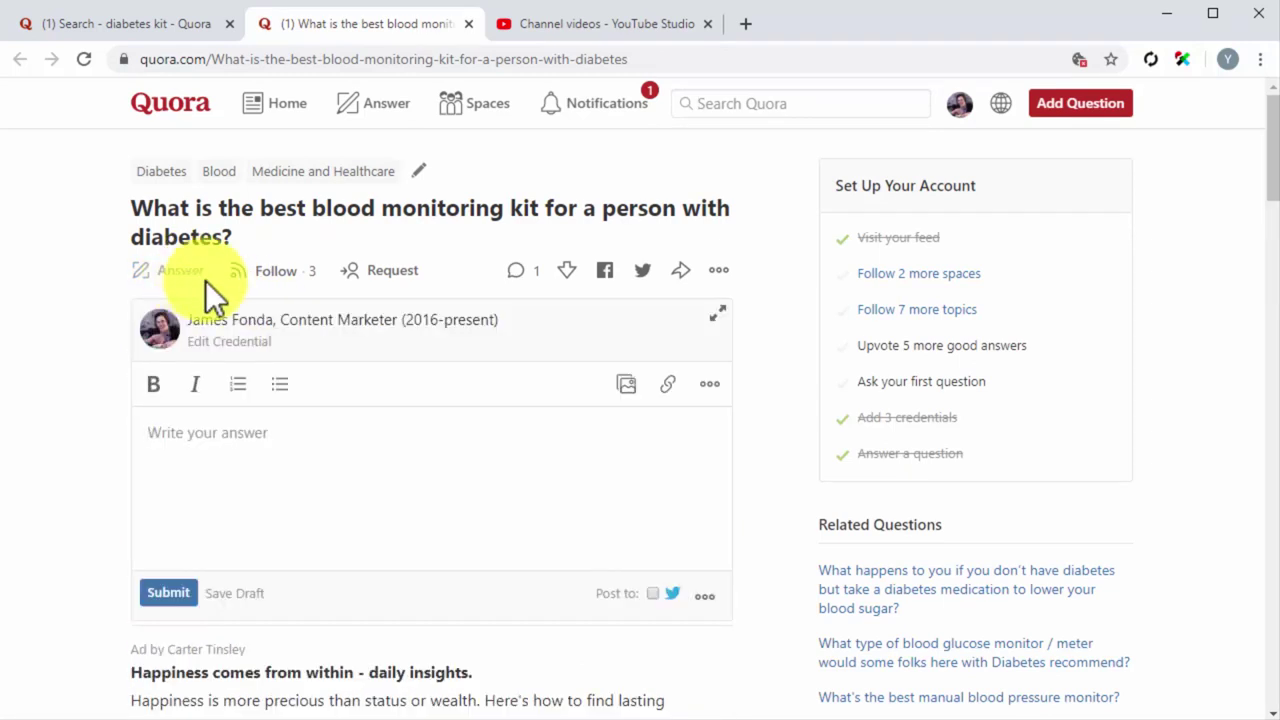
Write two paragraphs saying many good testing kits exist and it comes down to budget, and that tested best-selling and top-brand kits have virtually no differences.
left_click(494, 440)
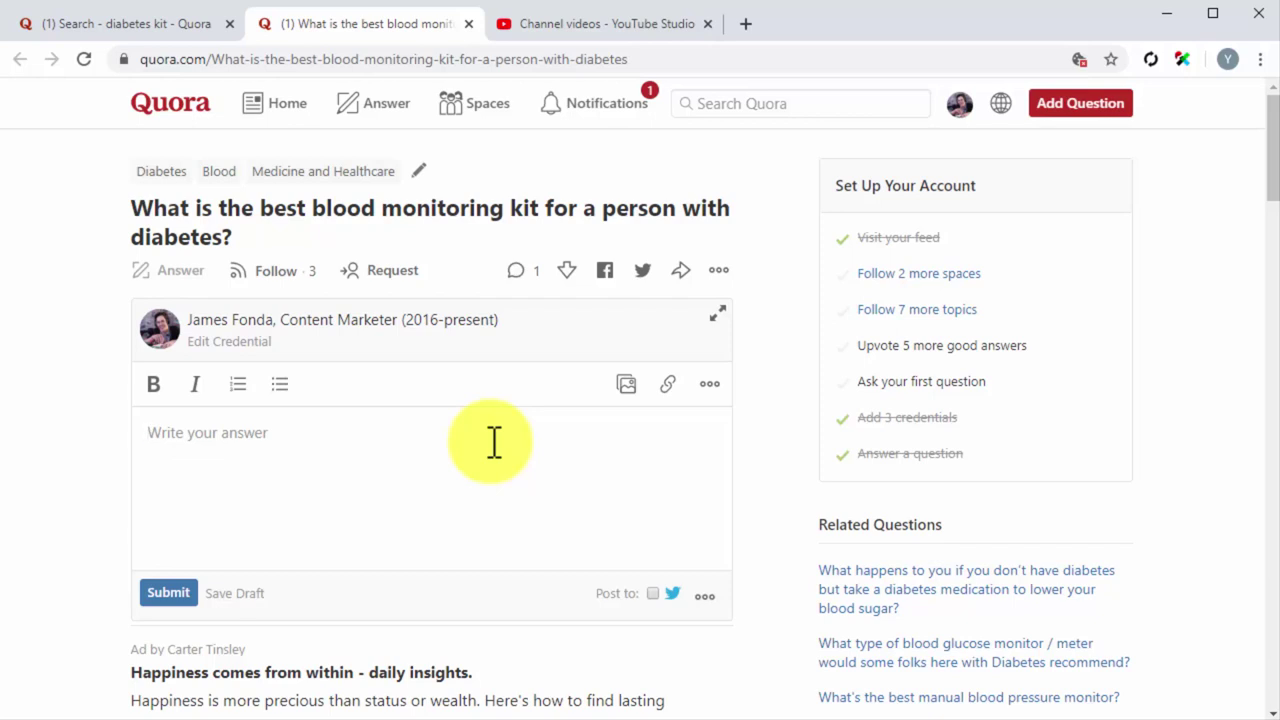
type("Th")
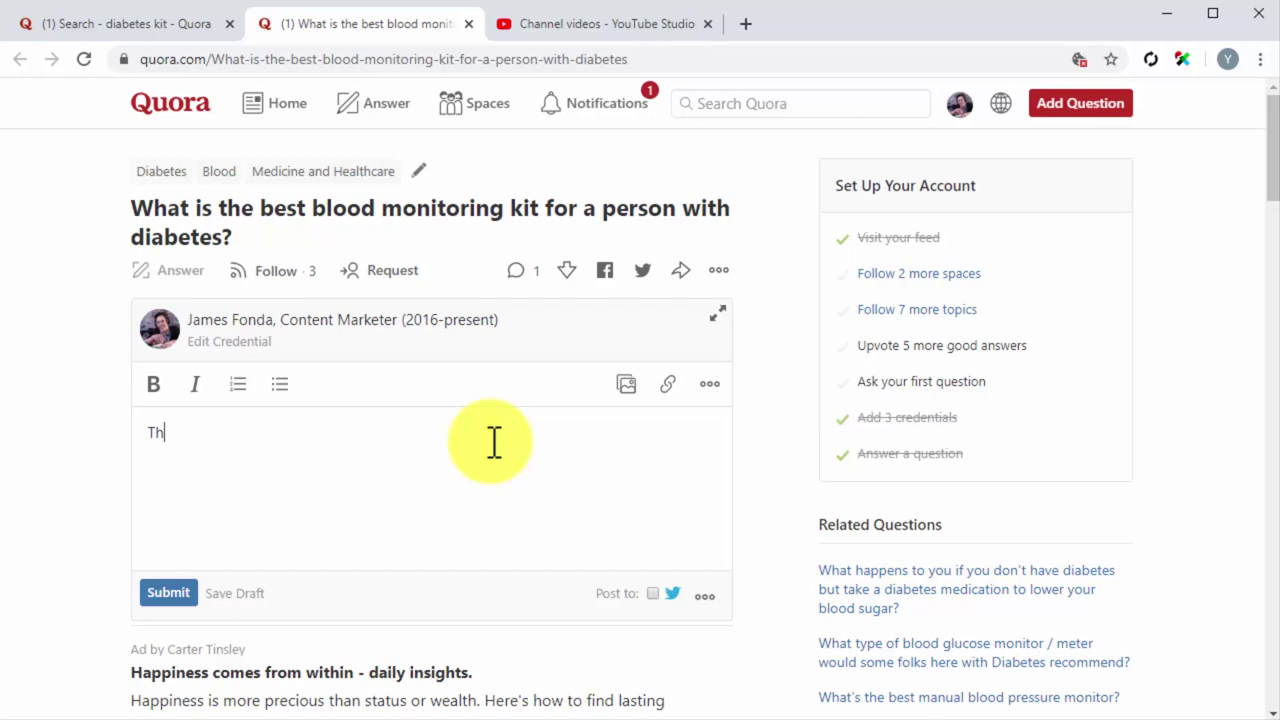
type("ere are a lot of good testing kits in the market and really, it all comes down to budget.")
key("Return")
type("We've tested the ones in the best-selling and top-brand categories to find any differences and there's virtually none.")
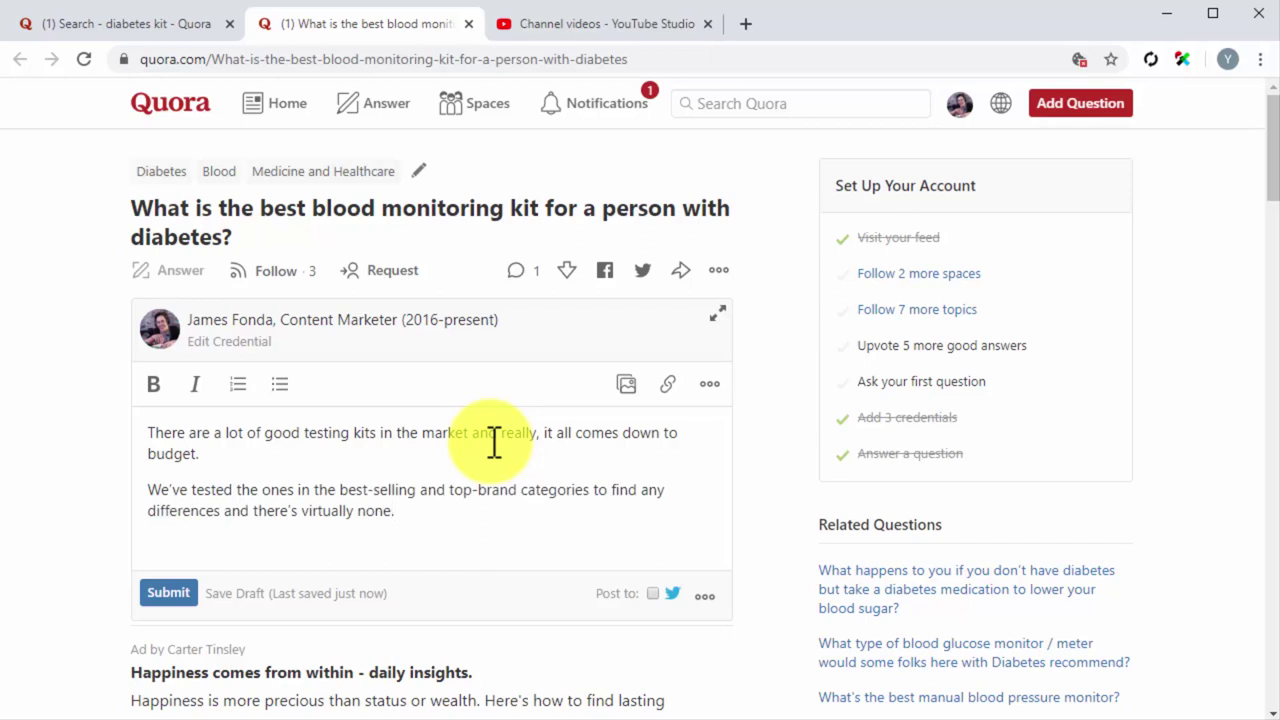
Add a sentence about the video review of the best choice for every budget, followed by the bold heading "TouchCare Diabetes Testing Kit Review".
key("ctrl+v")
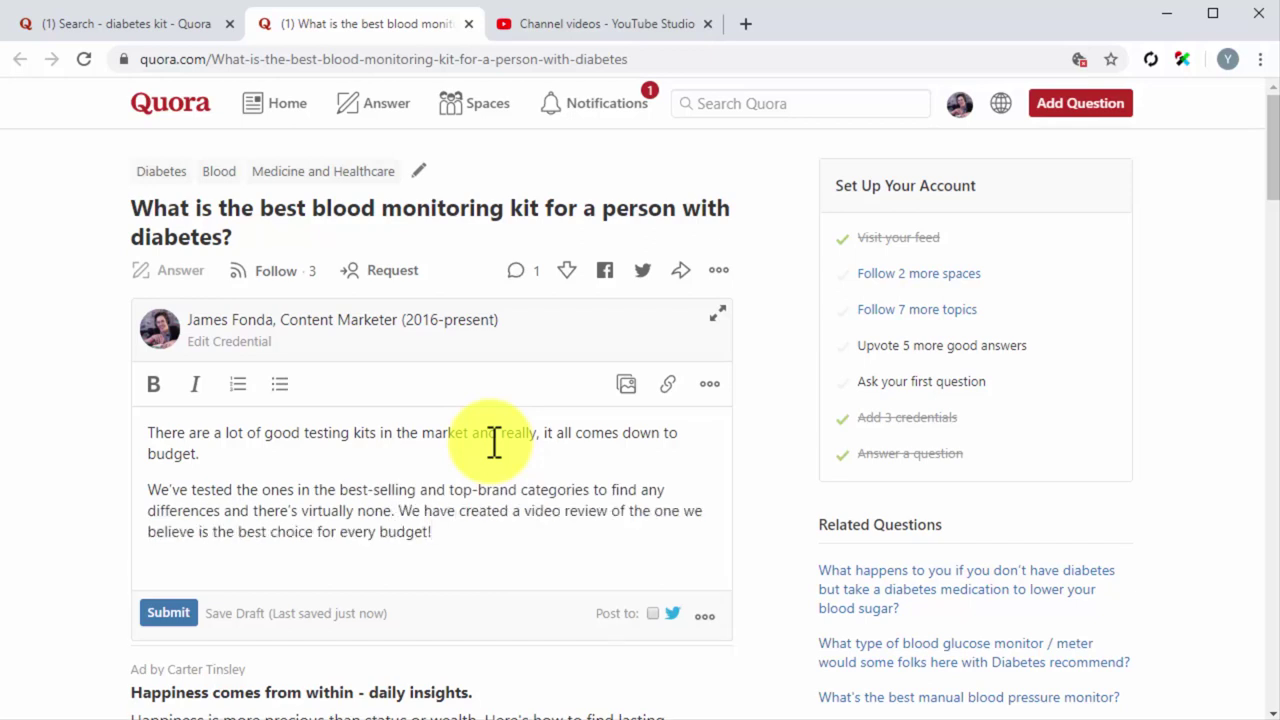
key("Return")
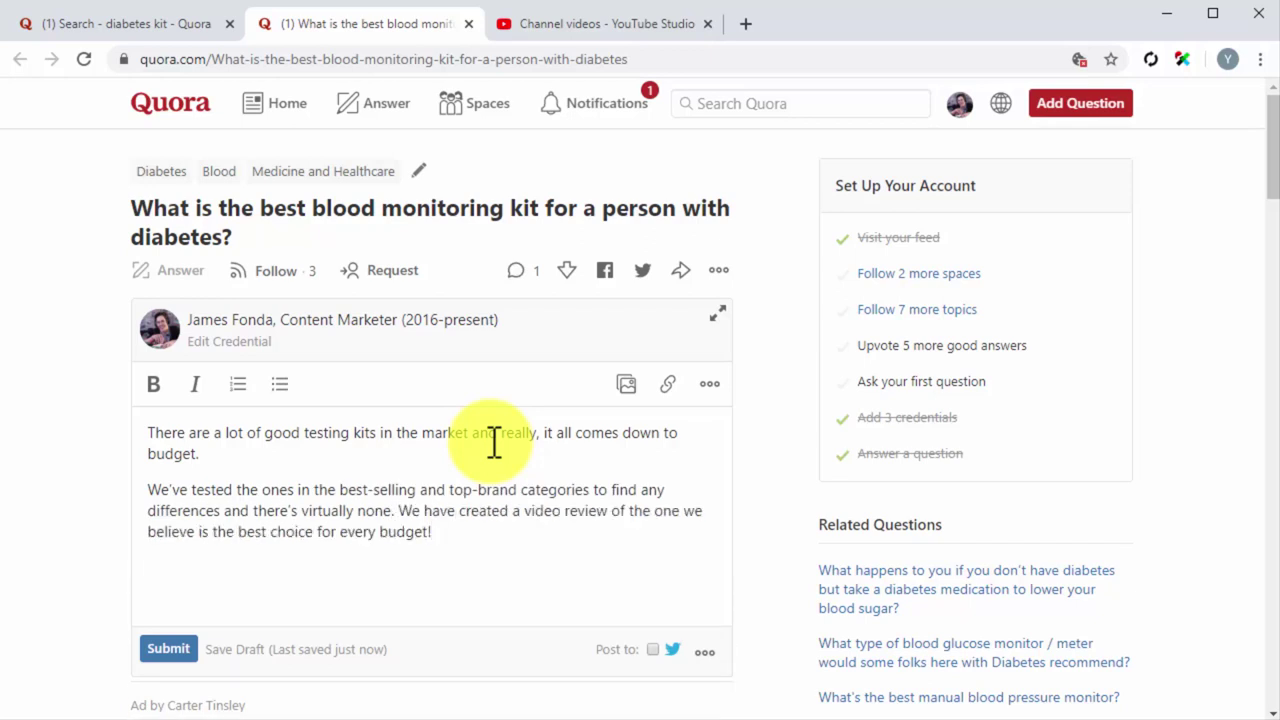
key("ctrl+v")
key("shift+Home")
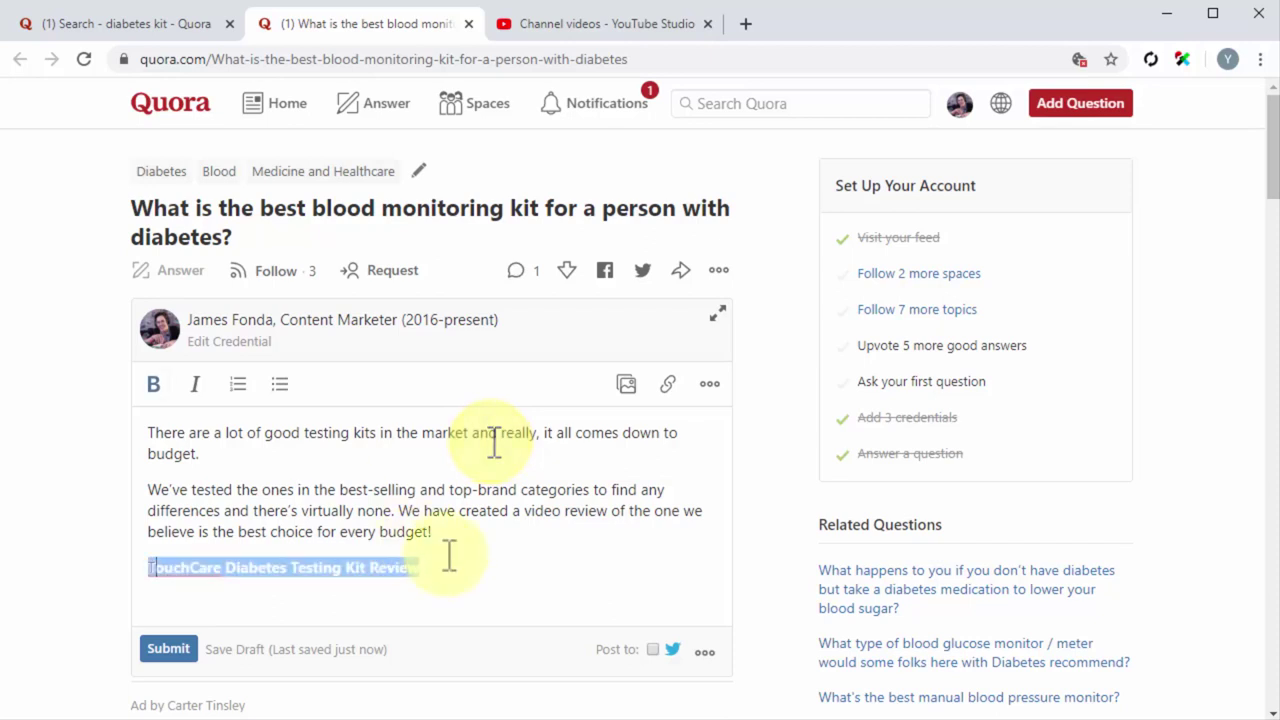
key("ctrl+b")
left_click(477, 571)
Embed the copied YouTube video in the answer below the bold heading and check its preview.
key("Return")
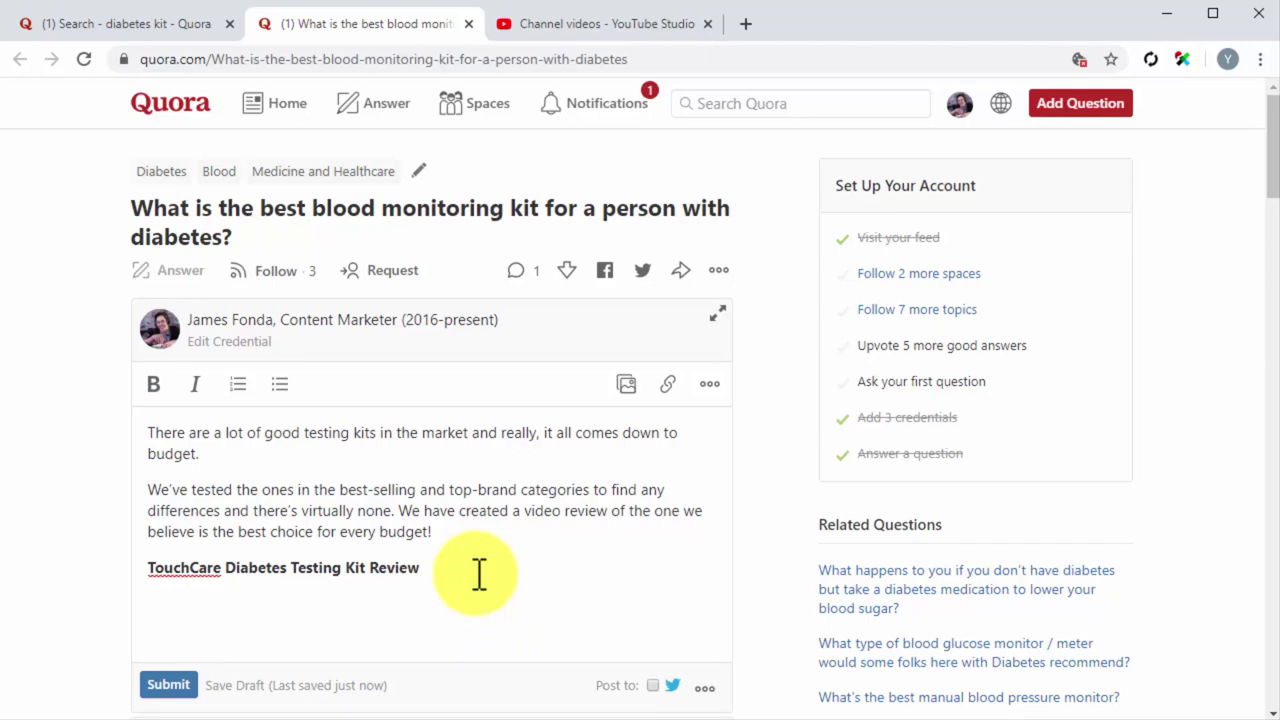
key("Return")
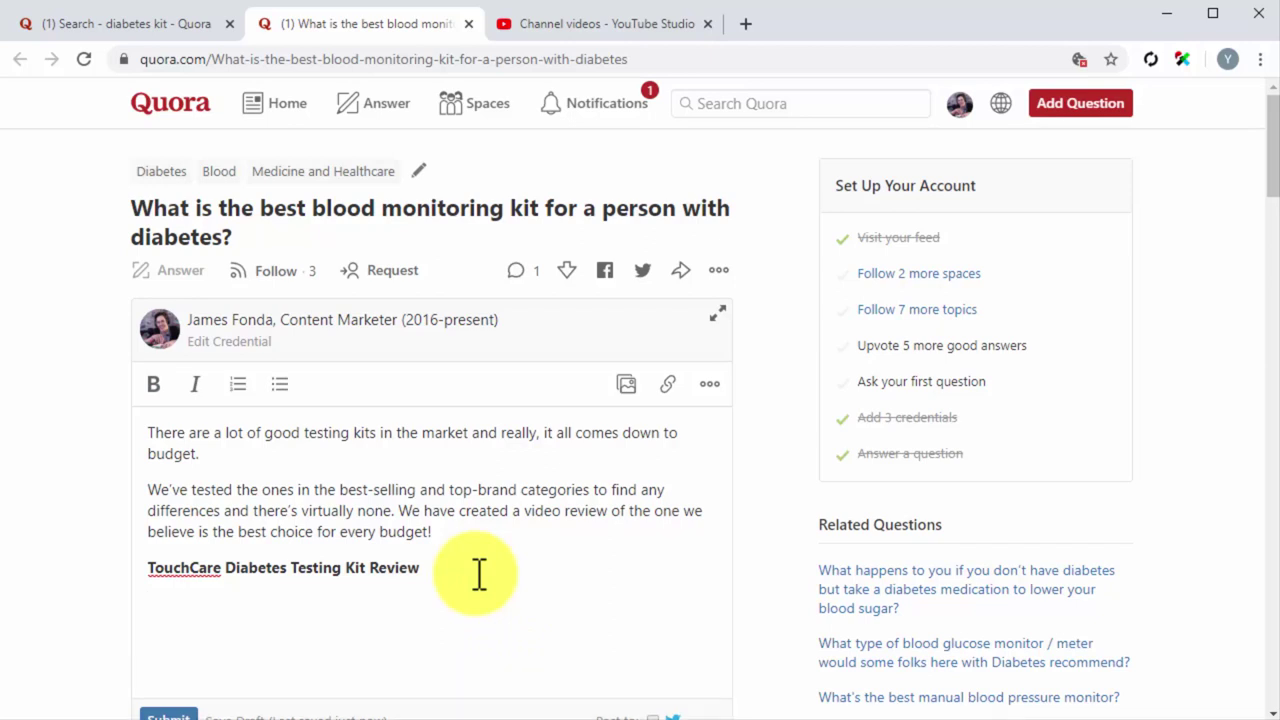
key("ctrl+v")
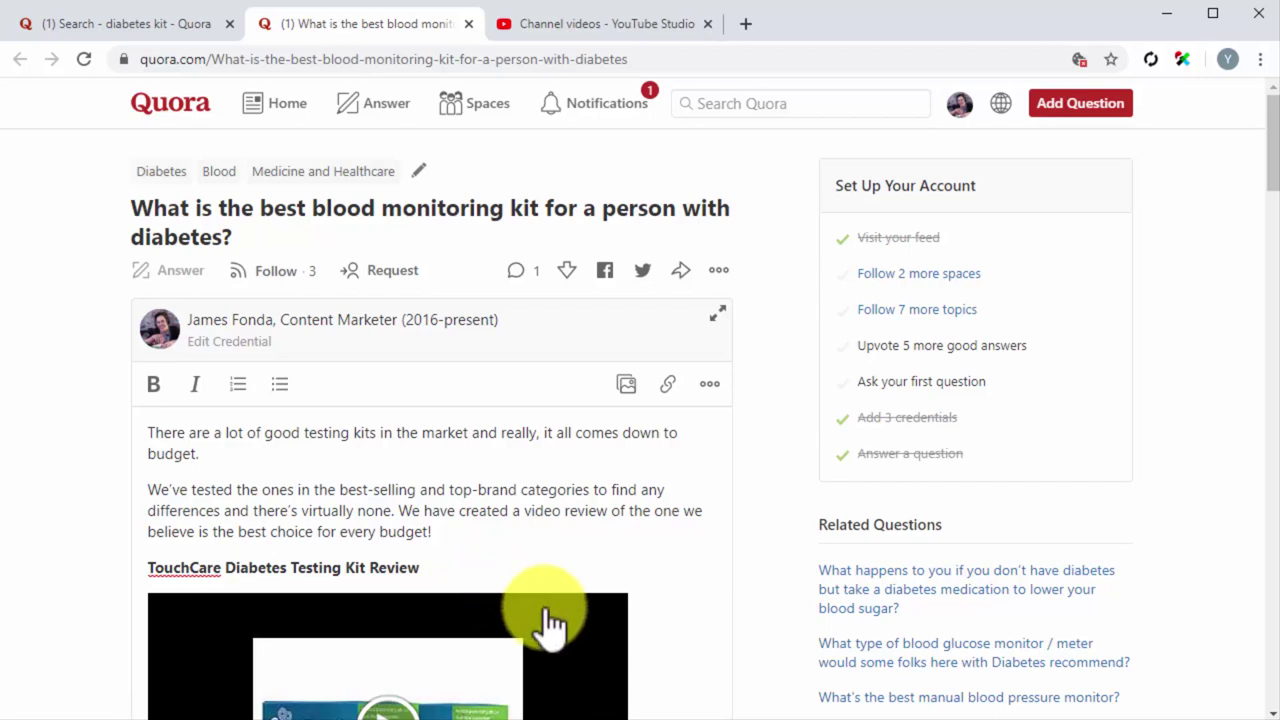
scroll(658, 640, "down", 2)
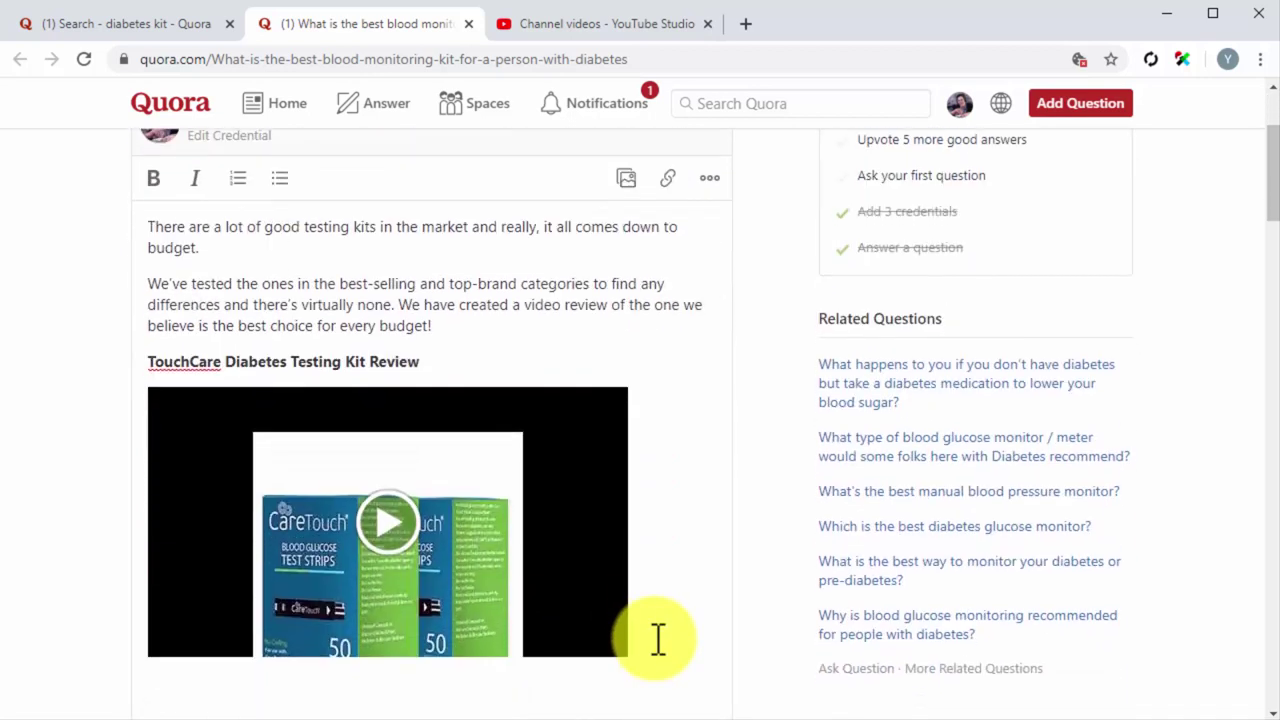
scroll(656, 640, "down", 1)
scroll(656, 640, "up", 1)
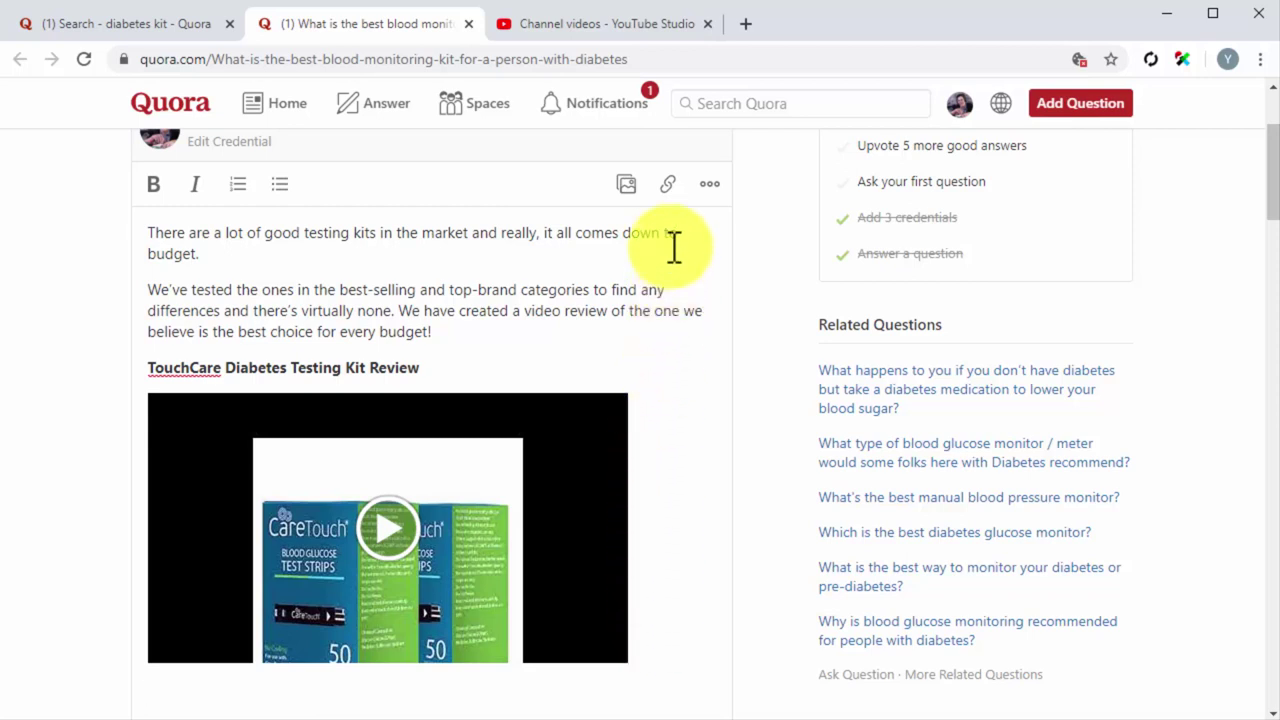
left_click(669, 186)
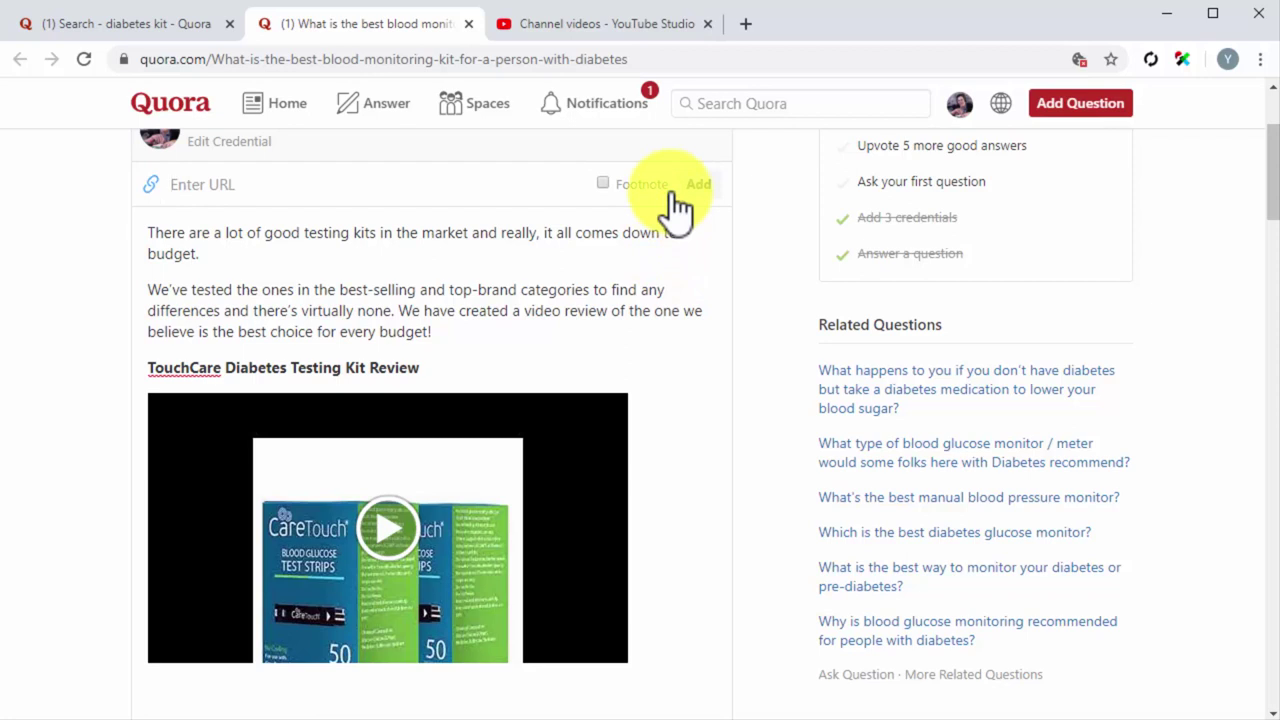
type("https://youtu.be/5-8EpIv6oiw")
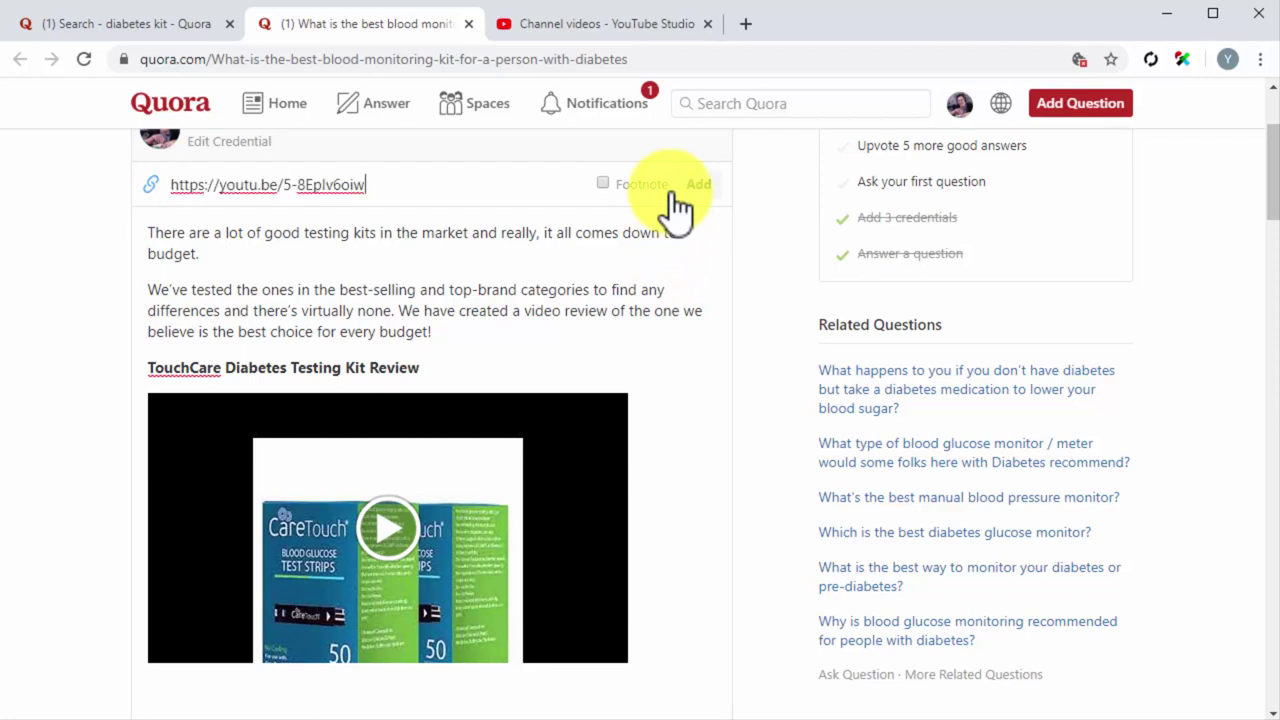
left_click(688, 192)
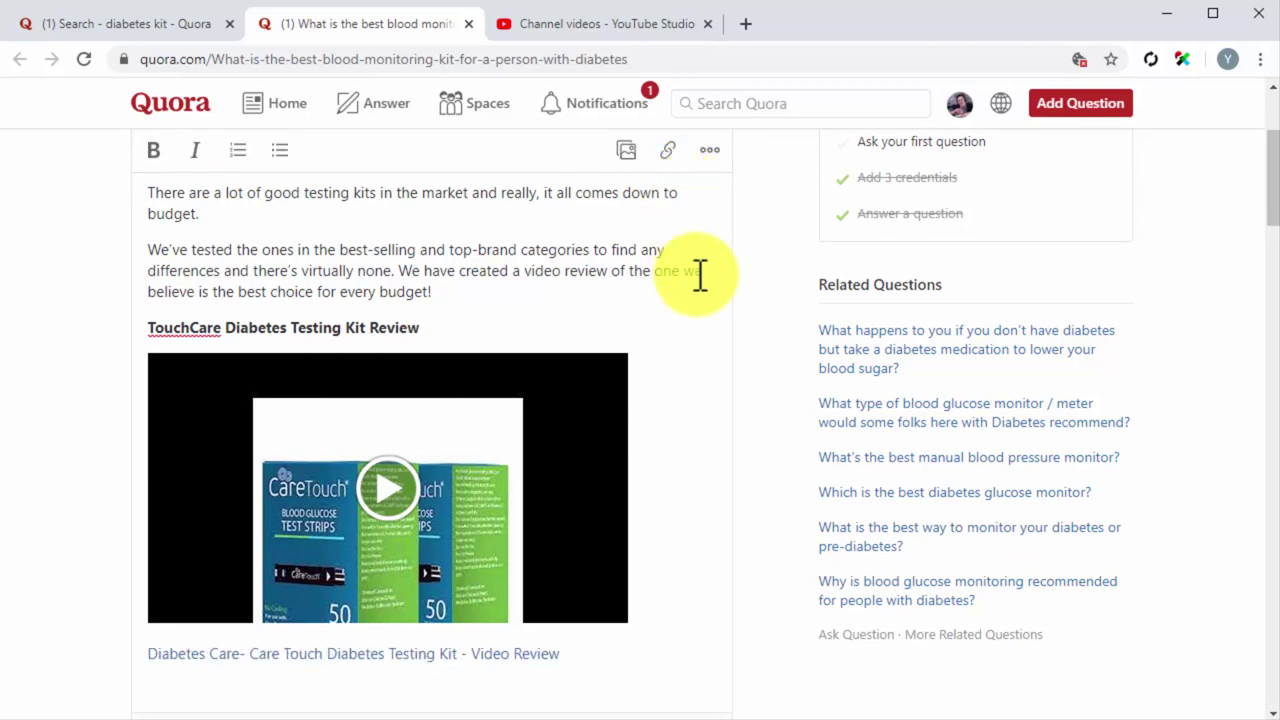
scroll(742, 527, "down", 1)
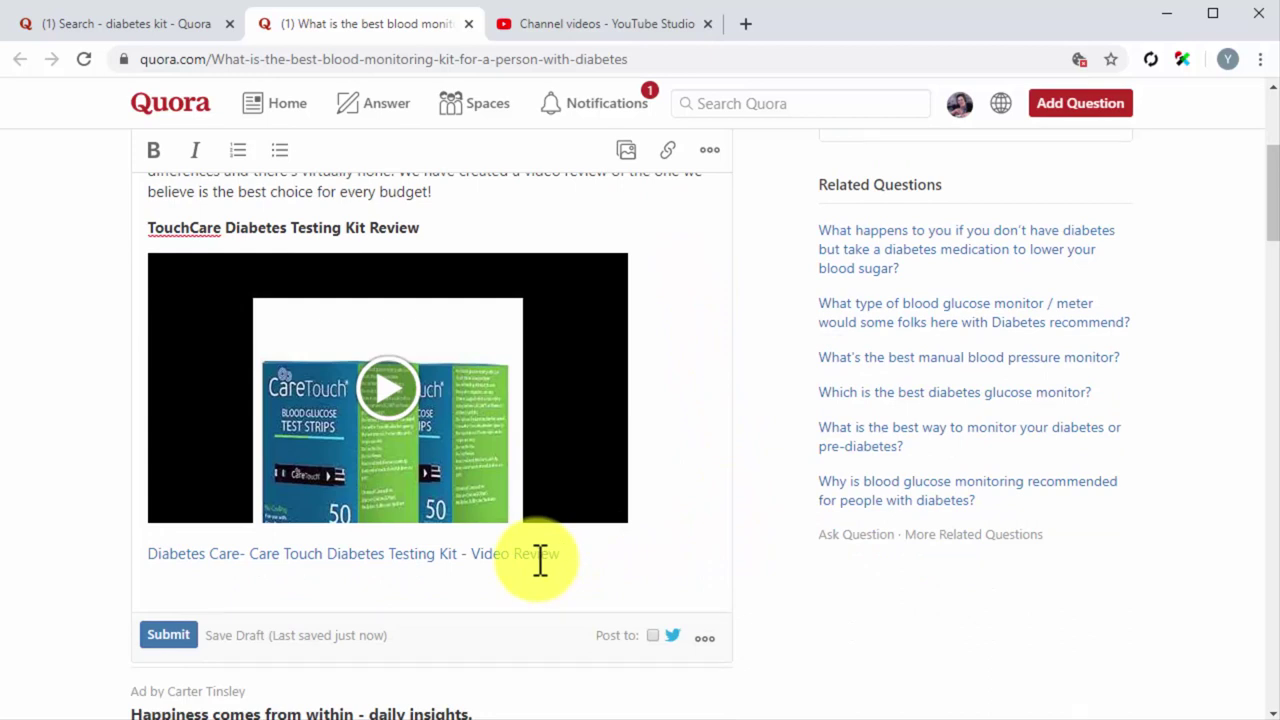
left_click(172, 636)
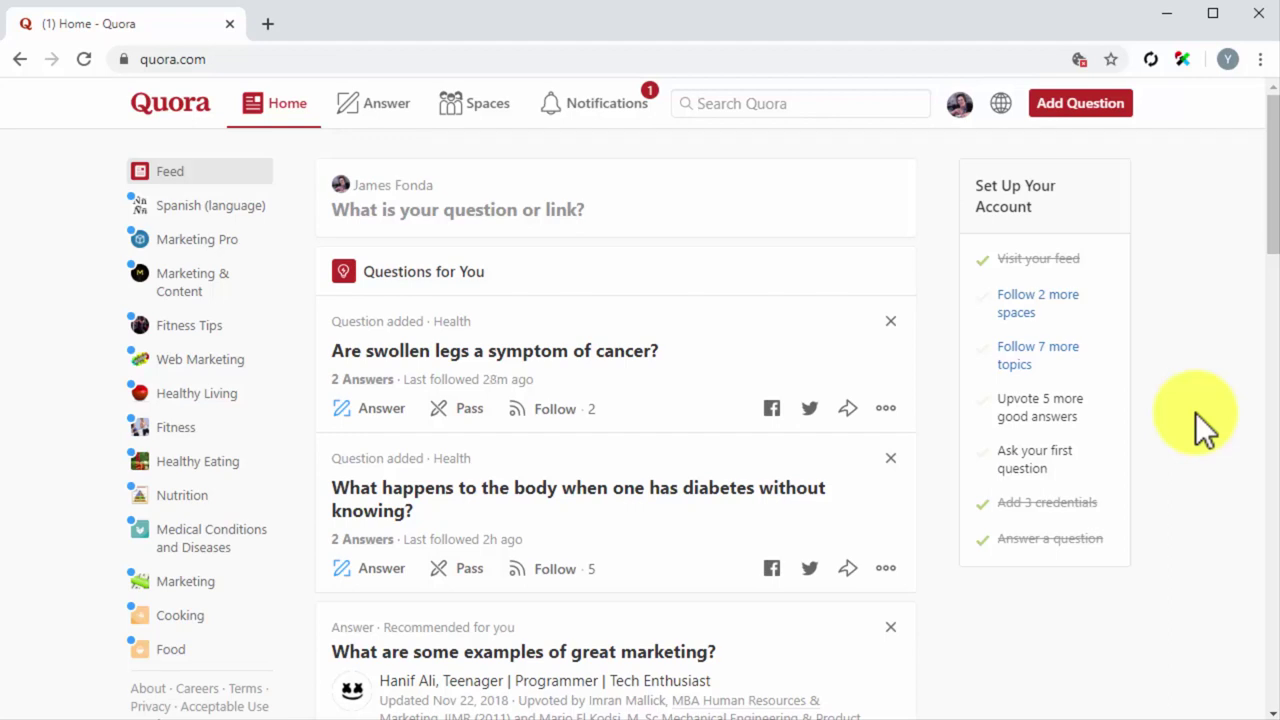
Browse the suggested questions to answer, looking through the Fitness, Spanish (language), Content Marketing and Medical Advice topics.
left_click(397, 107)
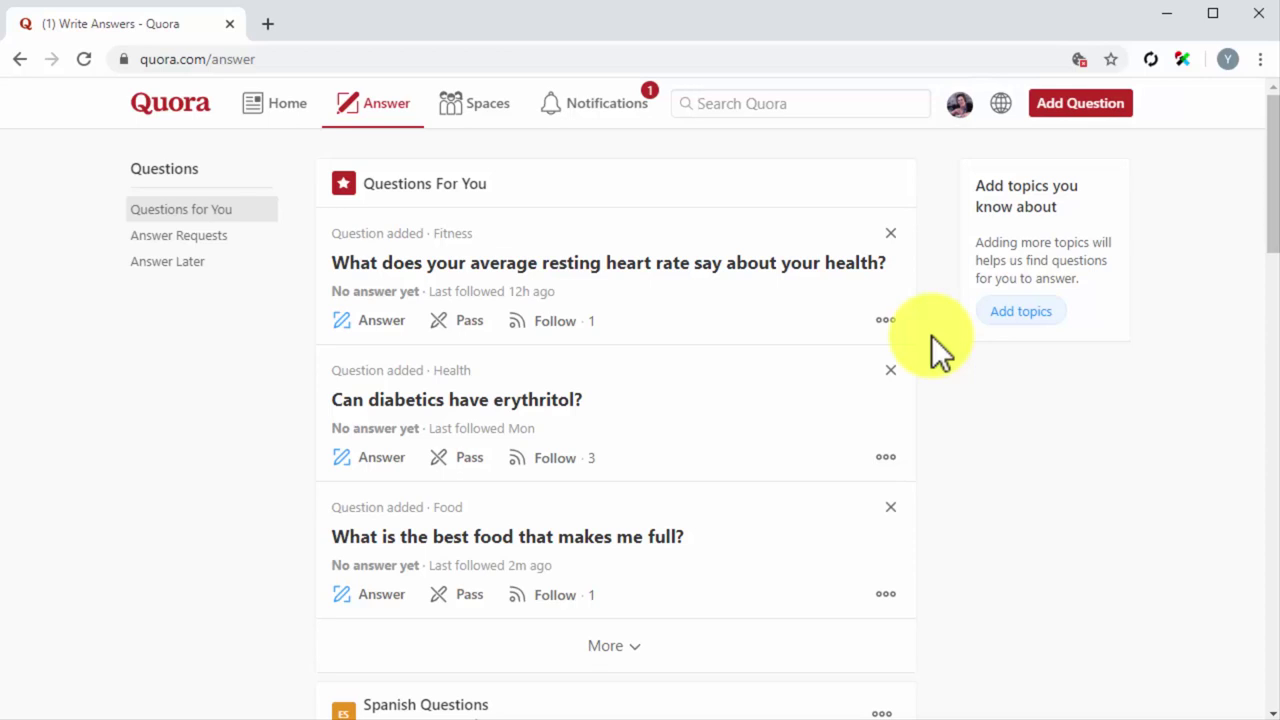
scroll(931, 335, "down", 1)
scroll(931, 335, "down", 2)
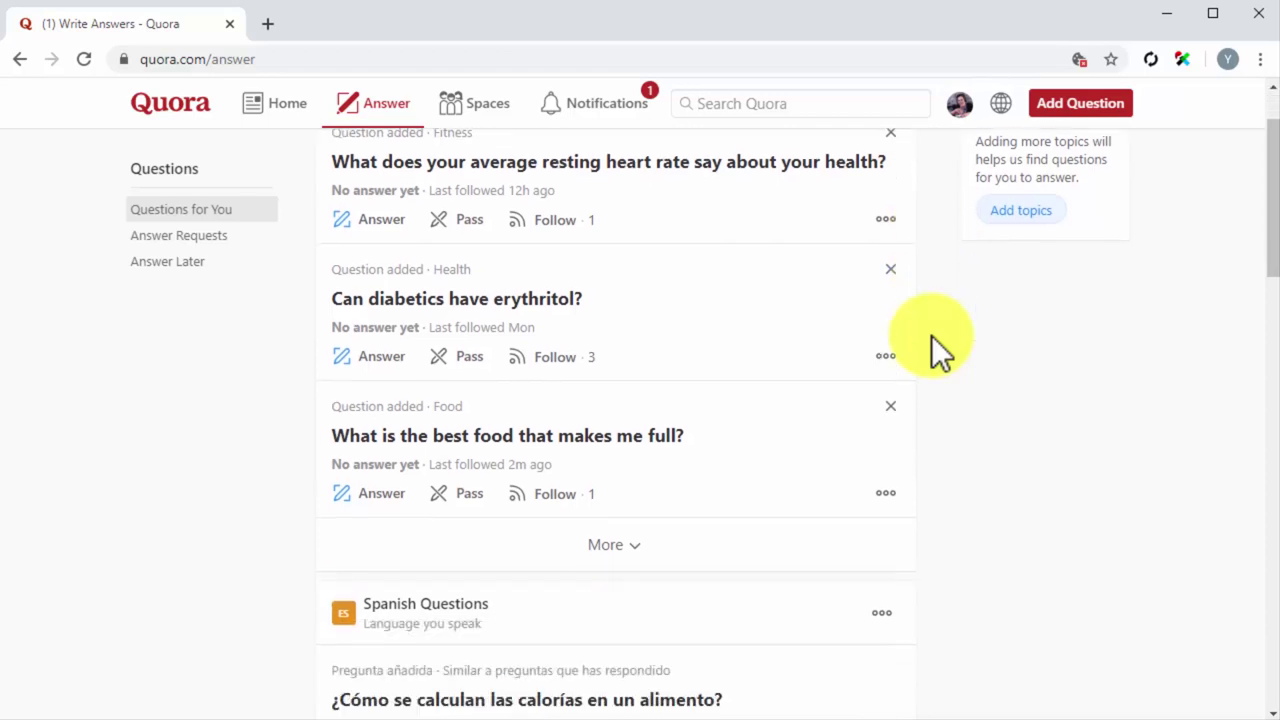
scroll(931, 335, "down", 2)
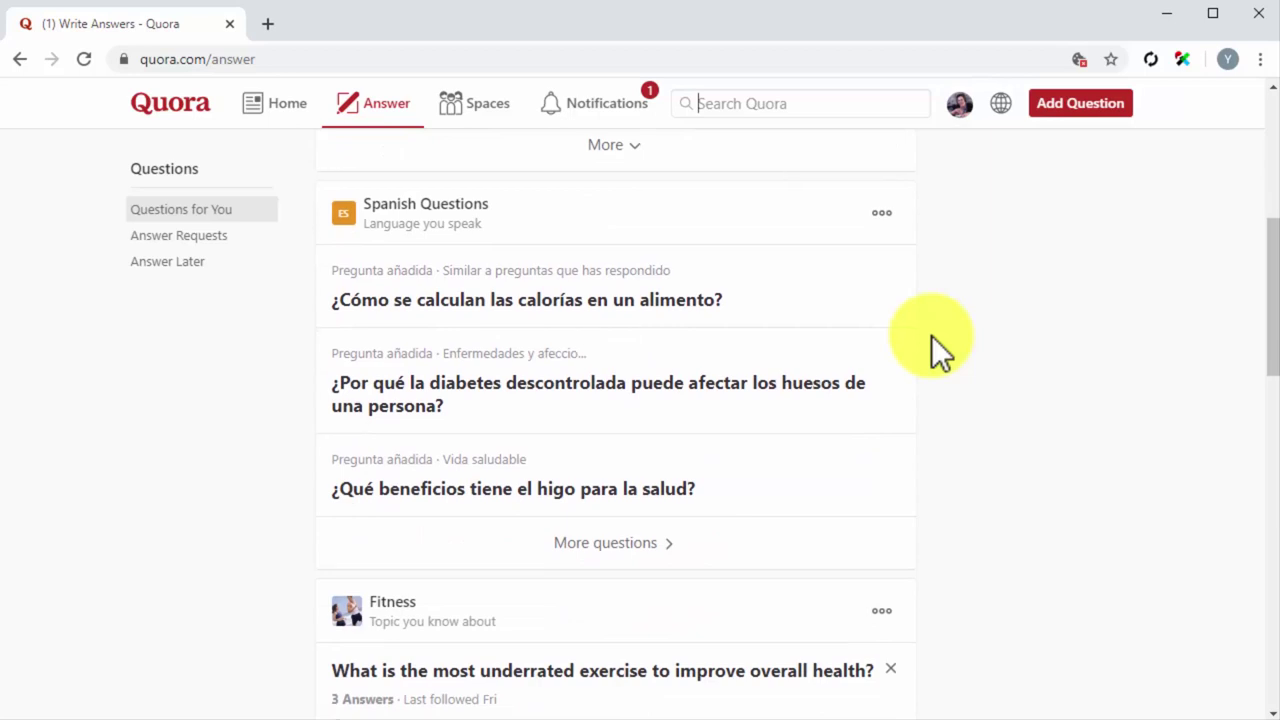
scroll(931, 335, "down", 2)
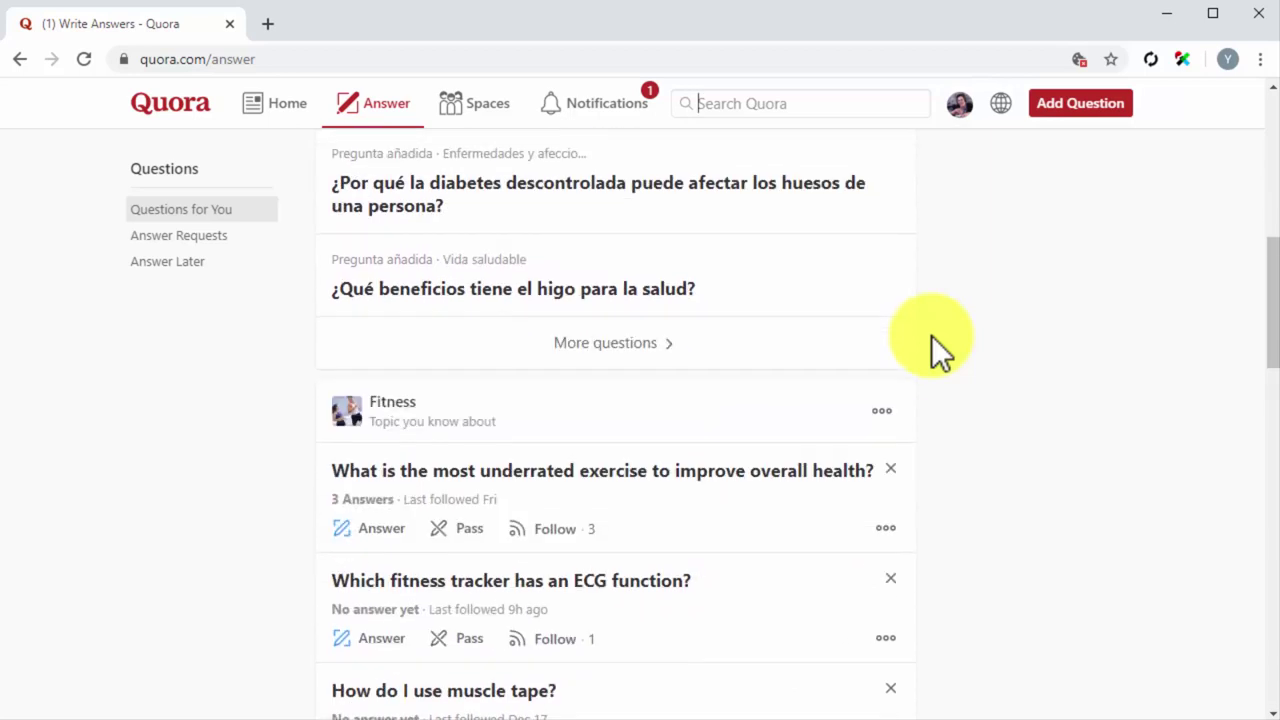
scroll(931, 335, "down", 3)
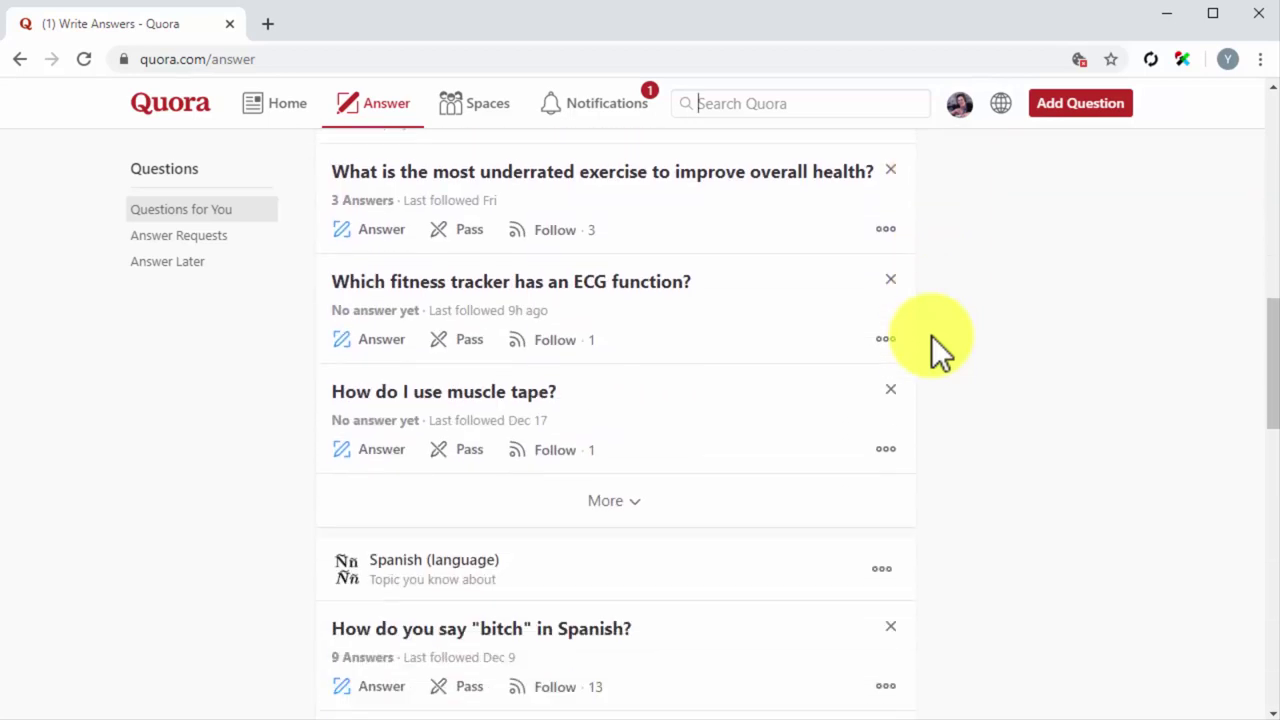
scroll(931, 335, "down", 3)
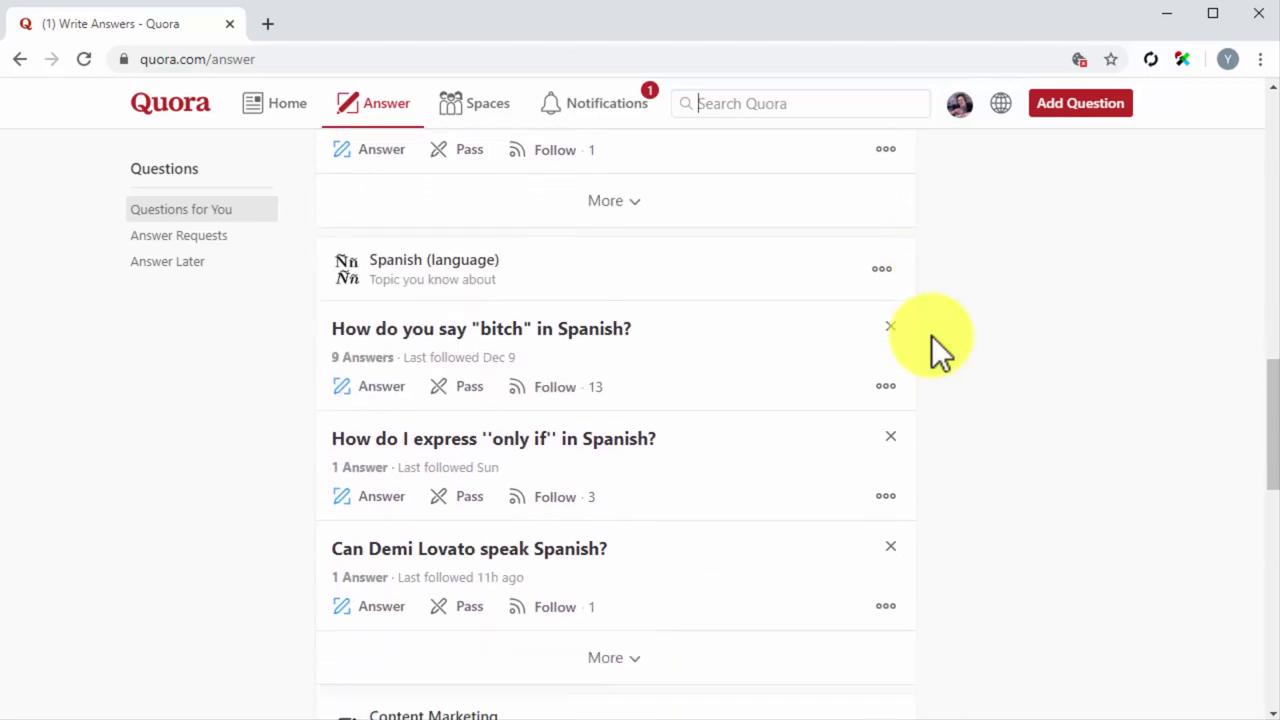
scroll(931, 335, "down", 1)
scroll(931, 335, "down", 2)
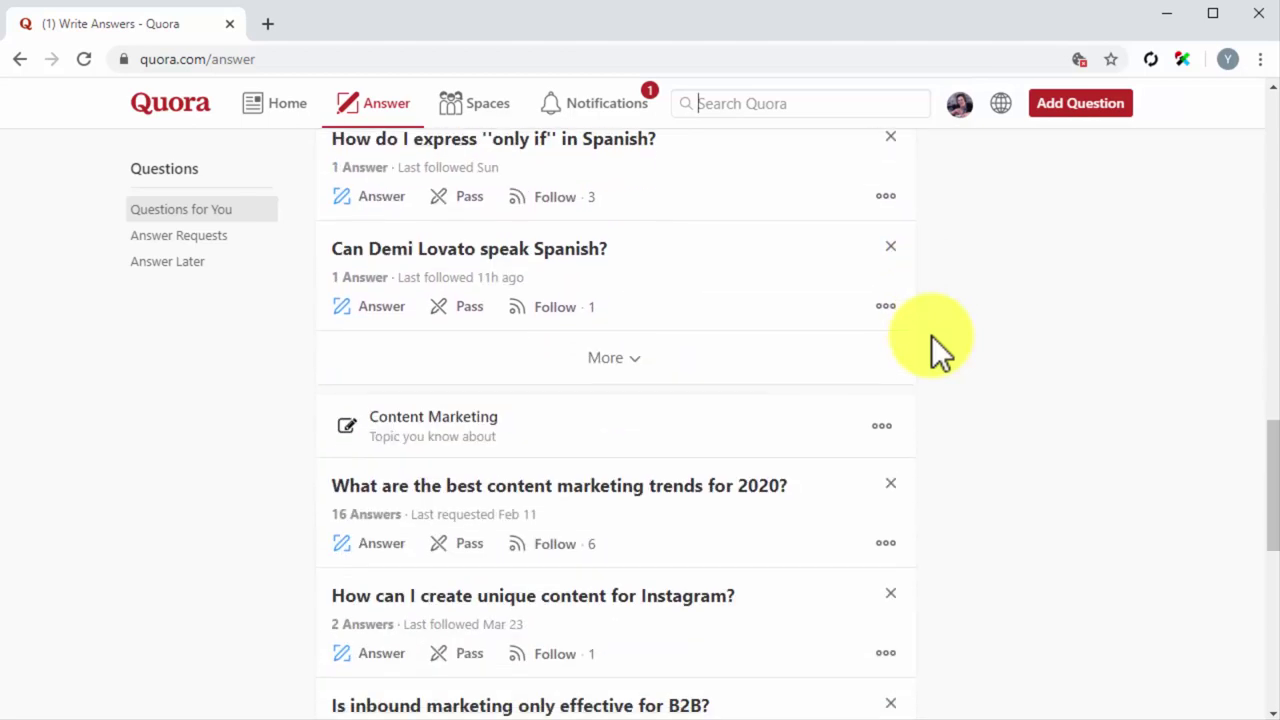
scroll(931, 335, "down", 1)
scroll(931, 335, "down", 2)
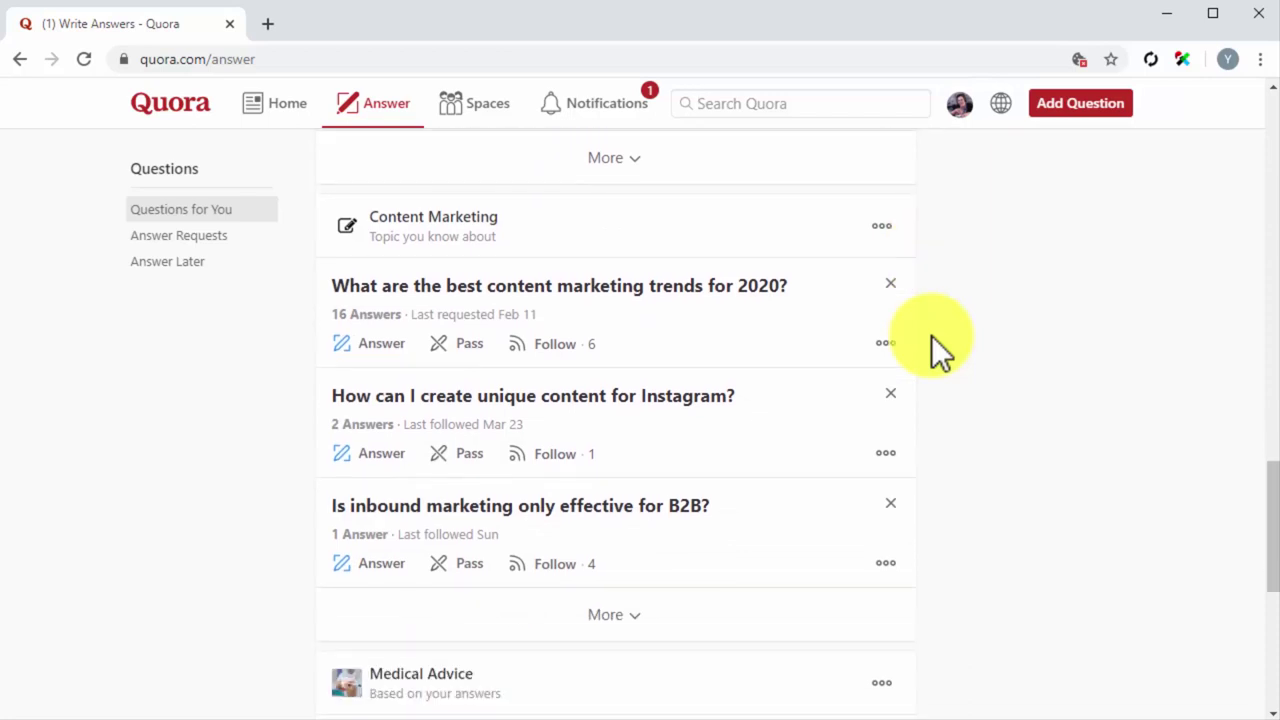
scroll(931, 335, "down", 1)
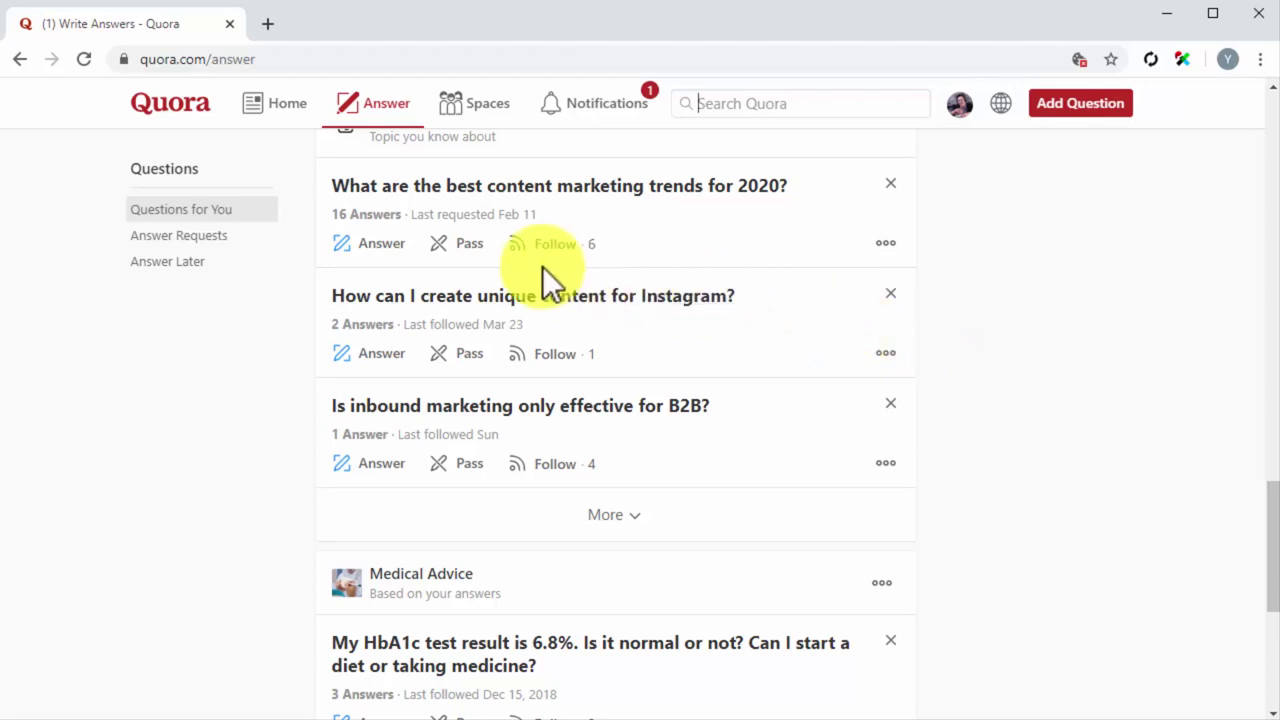
Upvote the answer starting "Did you eat, 8 hours maybe enough" on the question about 9 hours of sleep for people training in fitness.
left_click(244, 241)
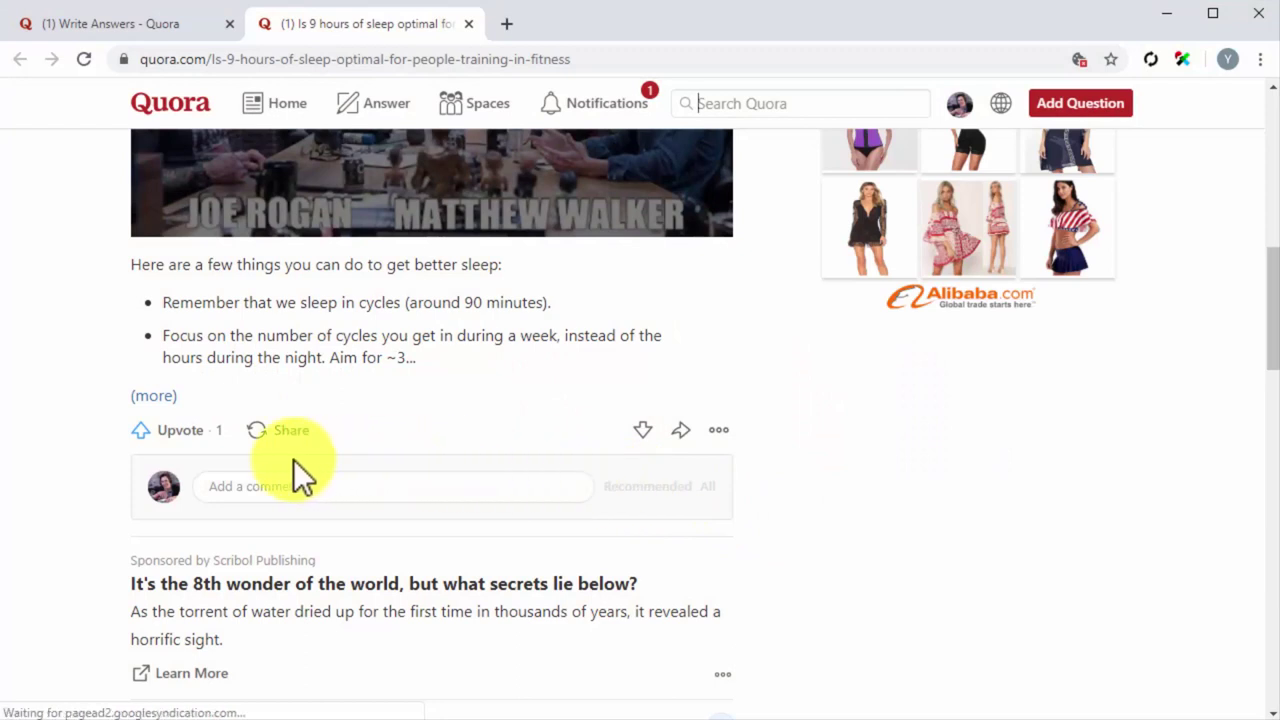
scroll(293, 459, "down", 5)
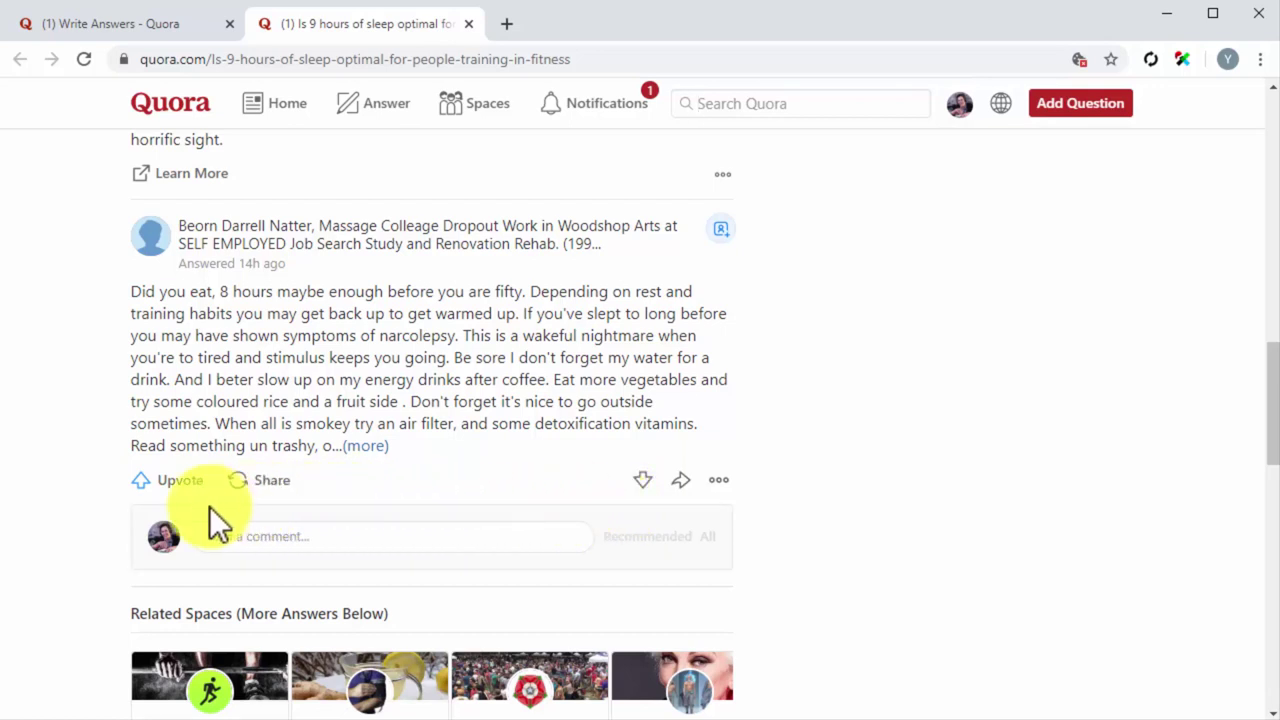
left_click(190, 482)
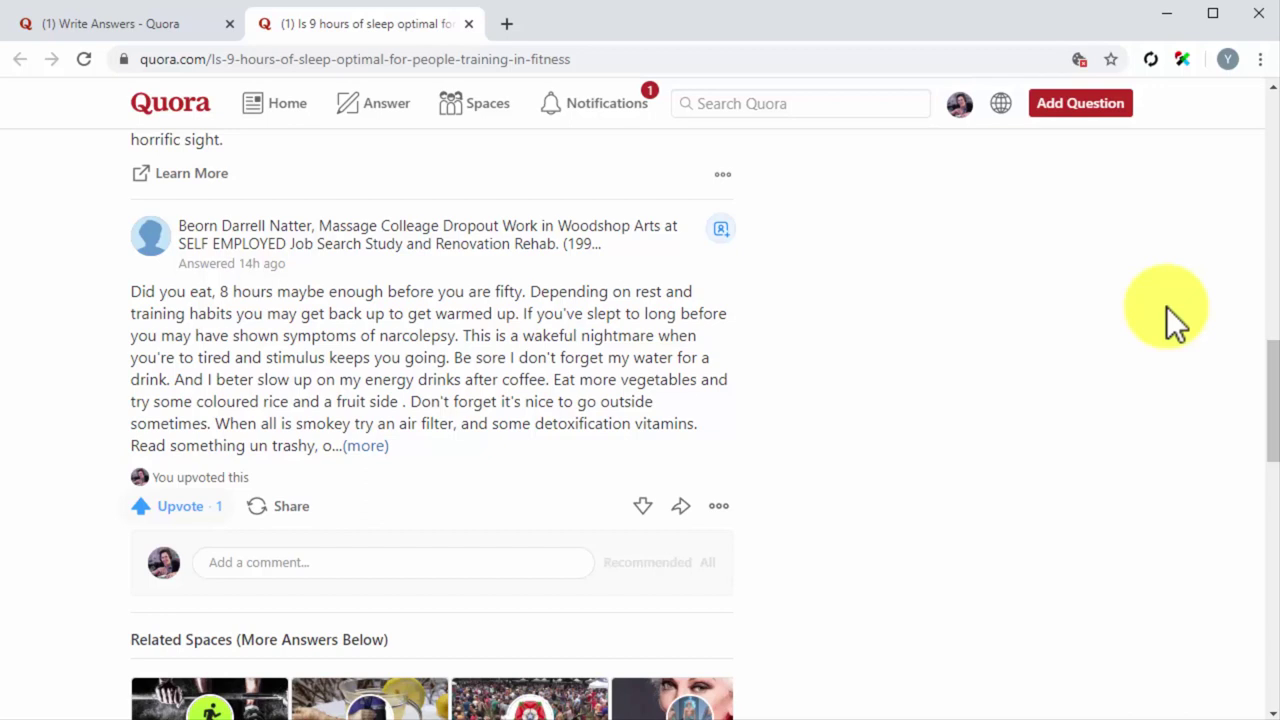
List your own content, limit it to answers, and open the answer to "What is the best way to treat or control diabetes?".
left_click(965, 108)
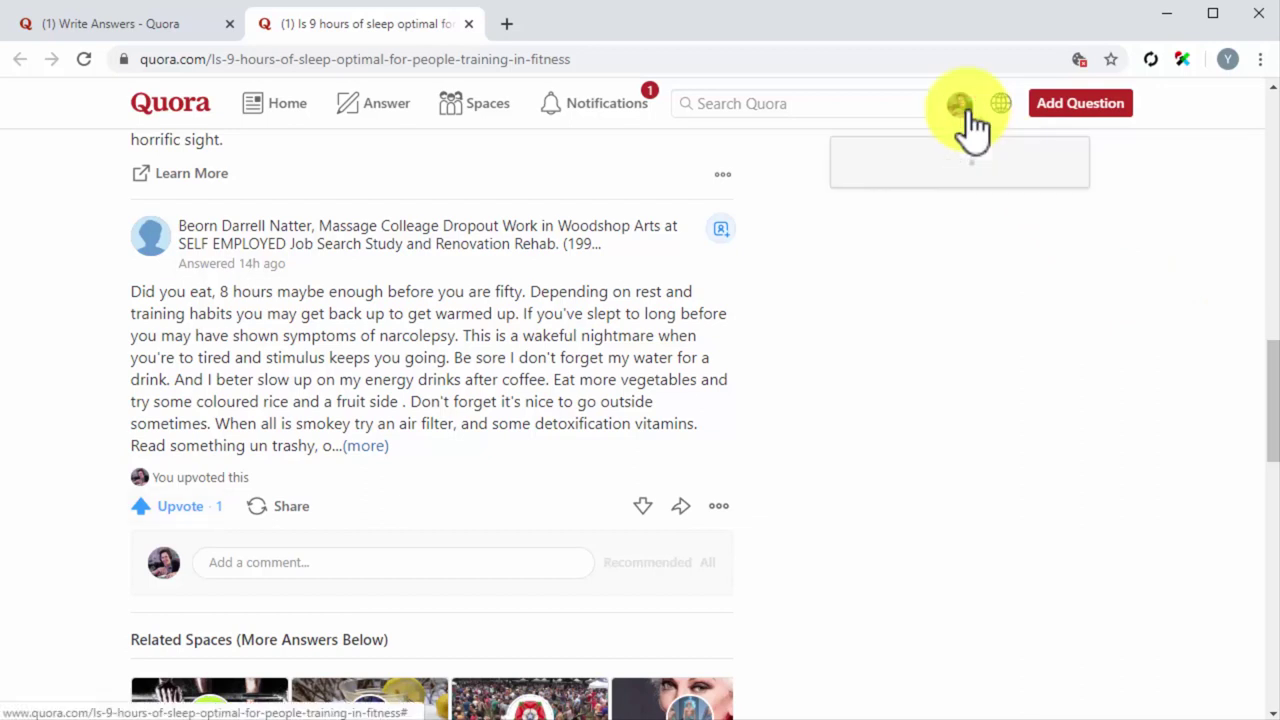
left_click(933, 445)
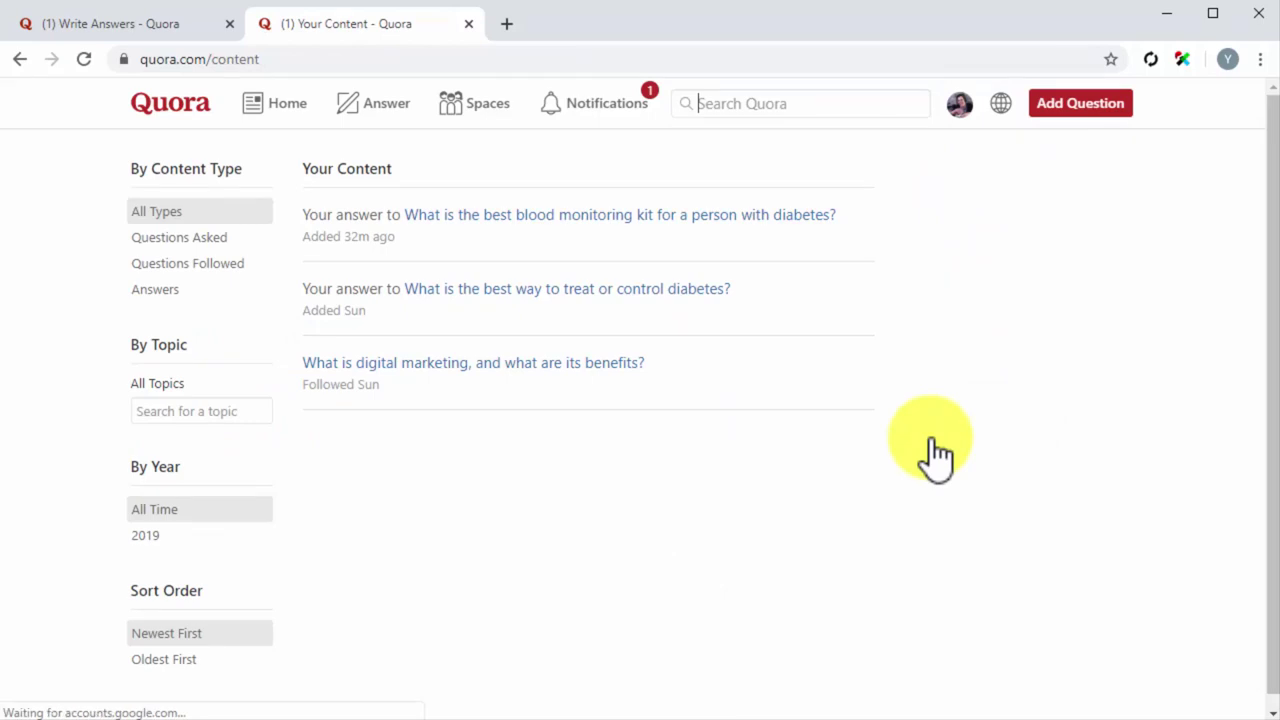
left_click(225, 290)
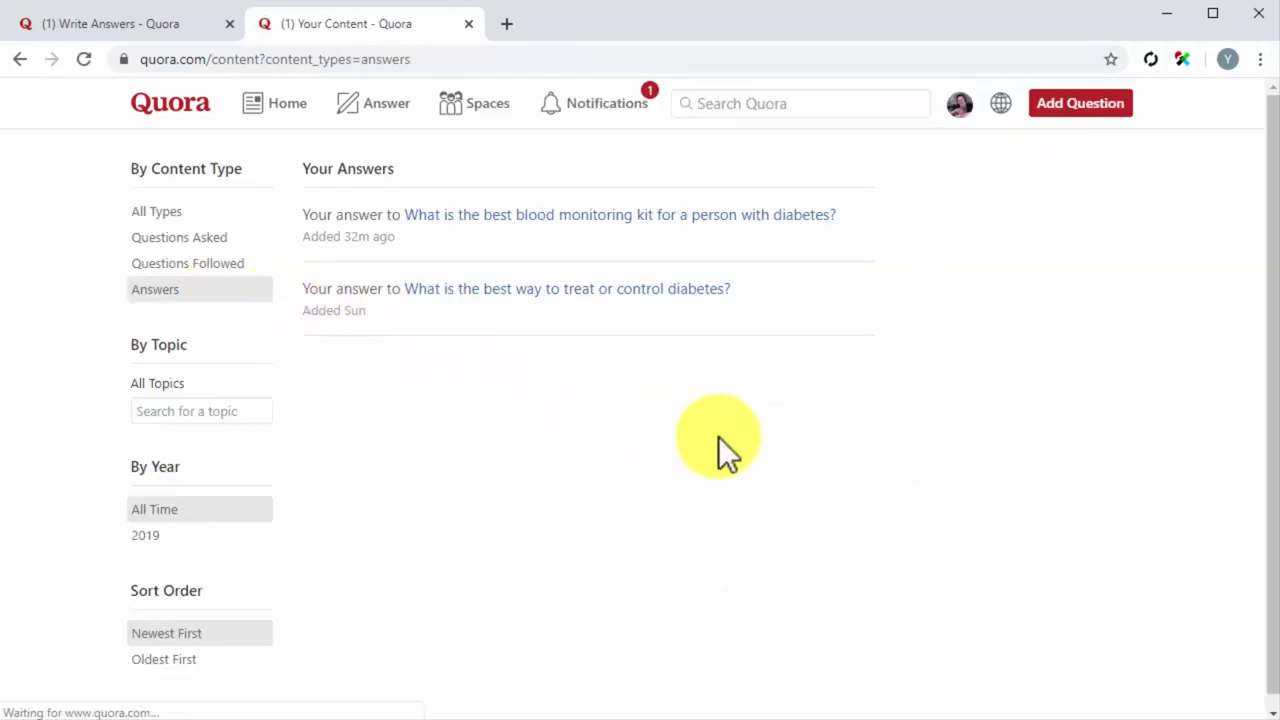
left_click(703, 289)
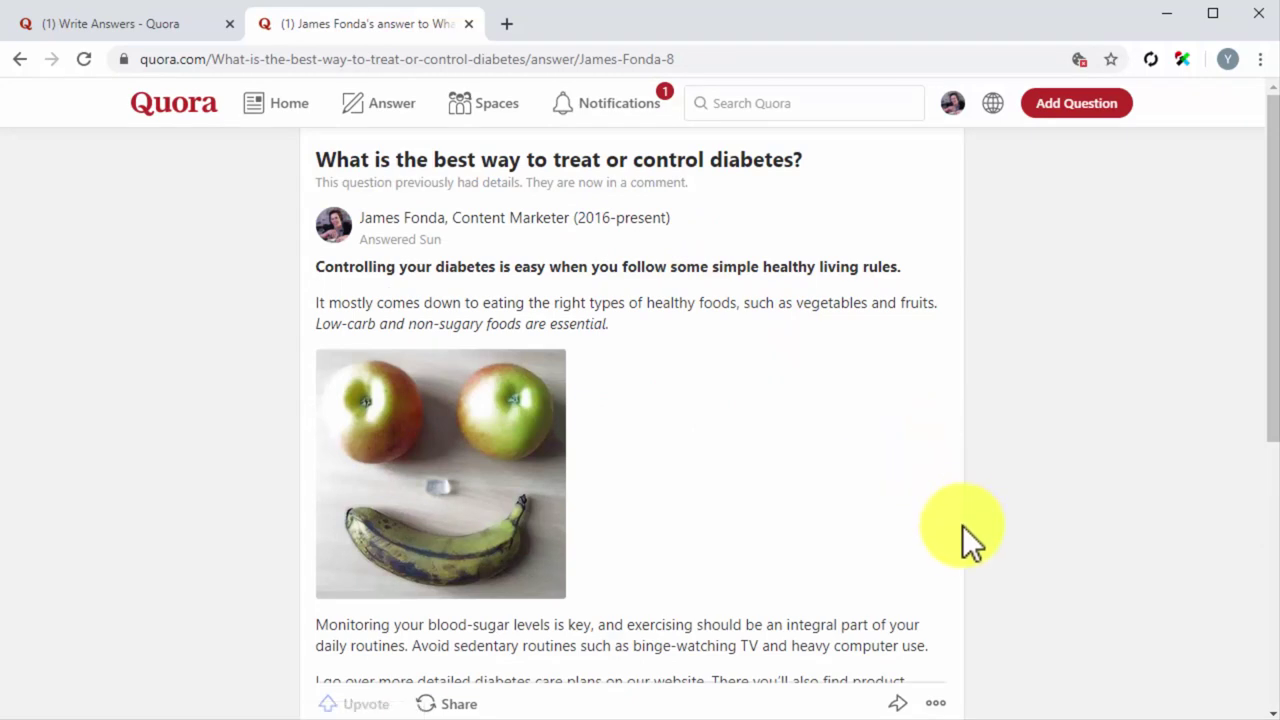
Open the diabetes treatment answer for editing and review its text and image.
left_click(933, 703)
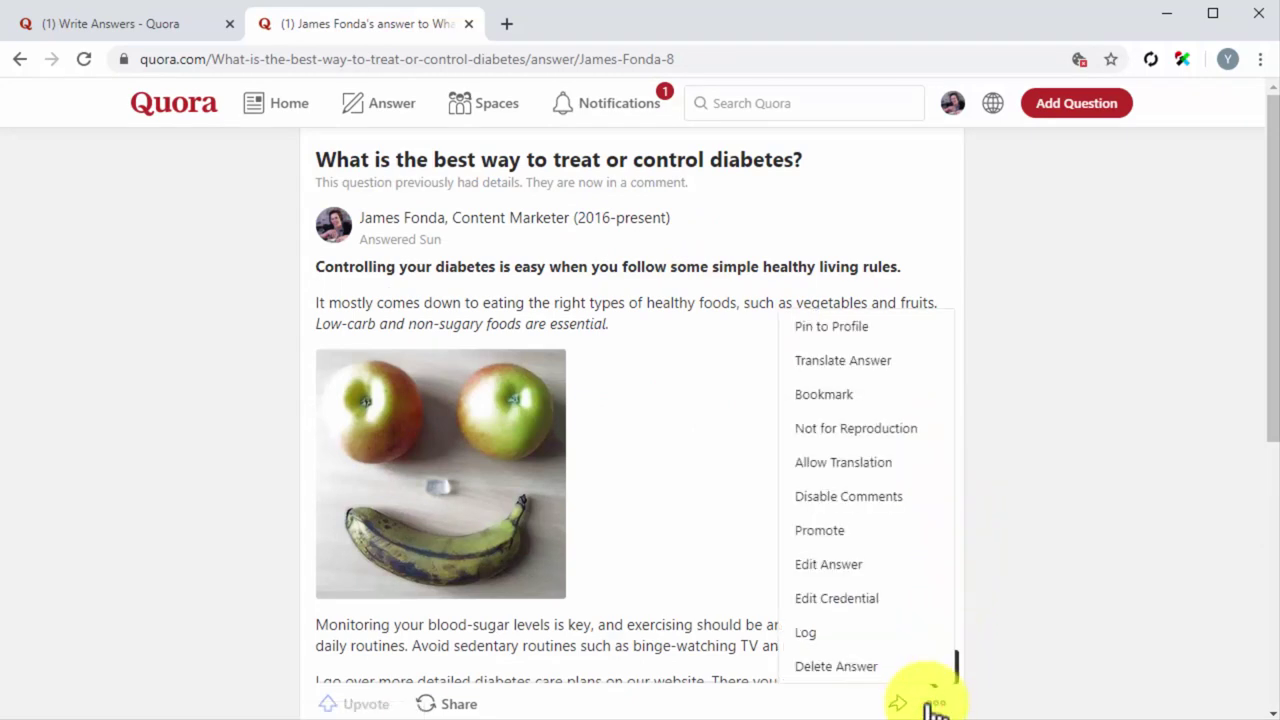
left_click(877, 572)
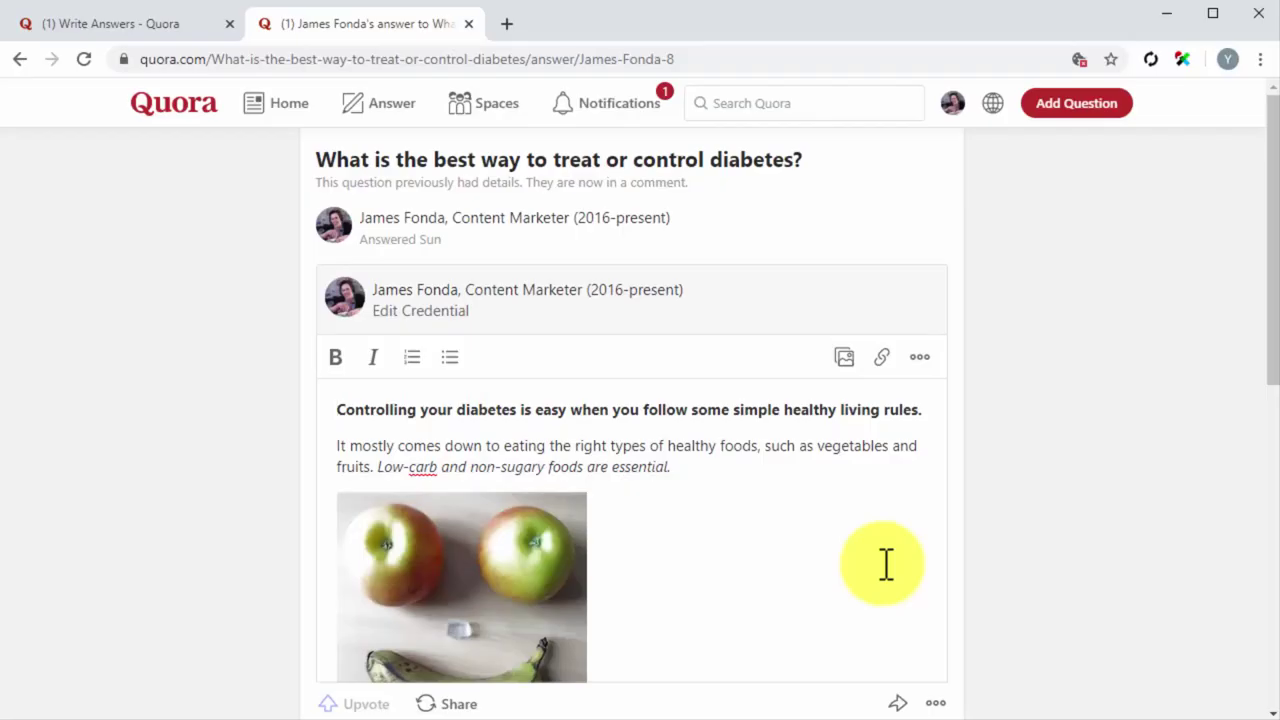
scroll(886, 563, "down", 3)
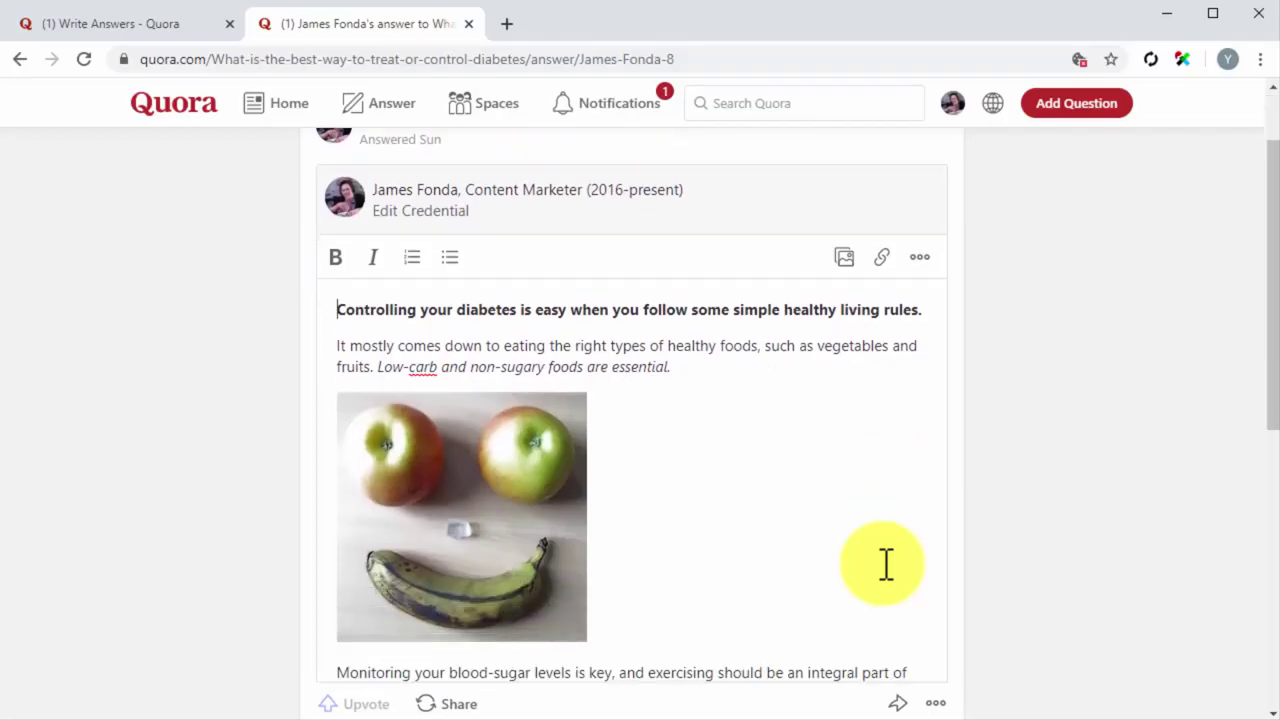
scroll(886, 563, "down", 2)
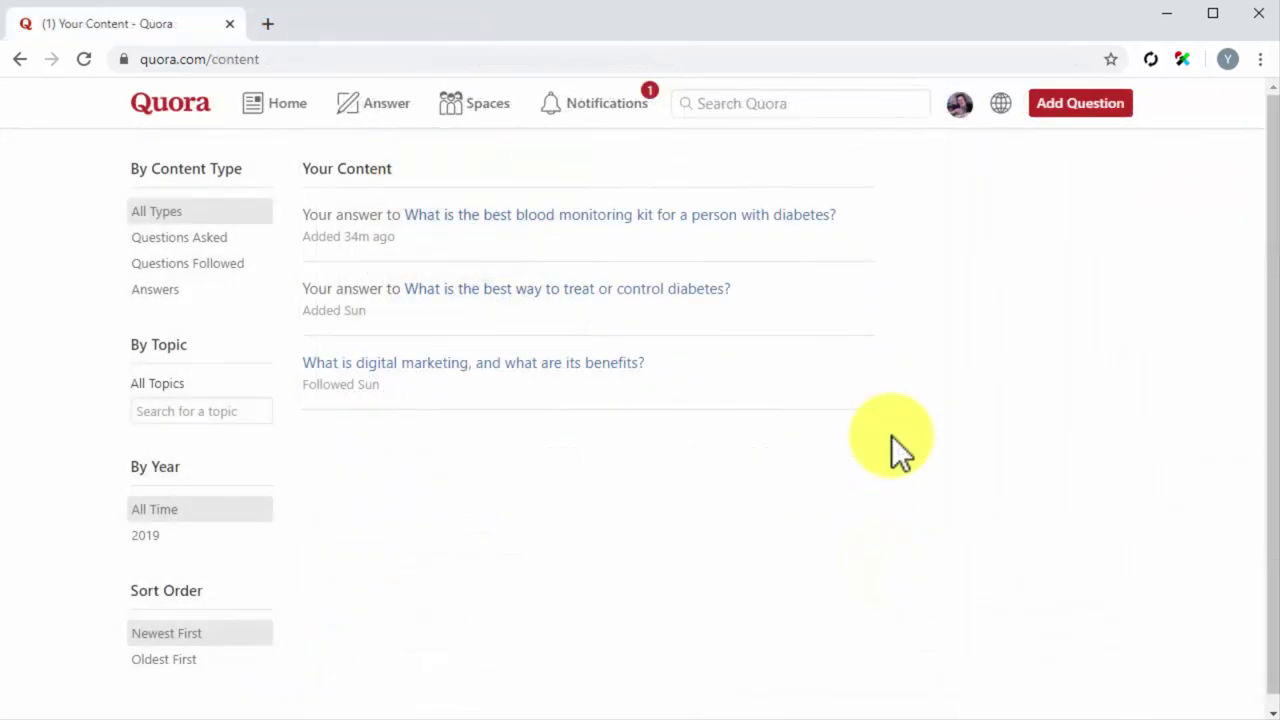
Limit your content to answers, open the answer to "What is the best way to treat or control diabetes?" and pin it to the profile.
left_click(230, 289)
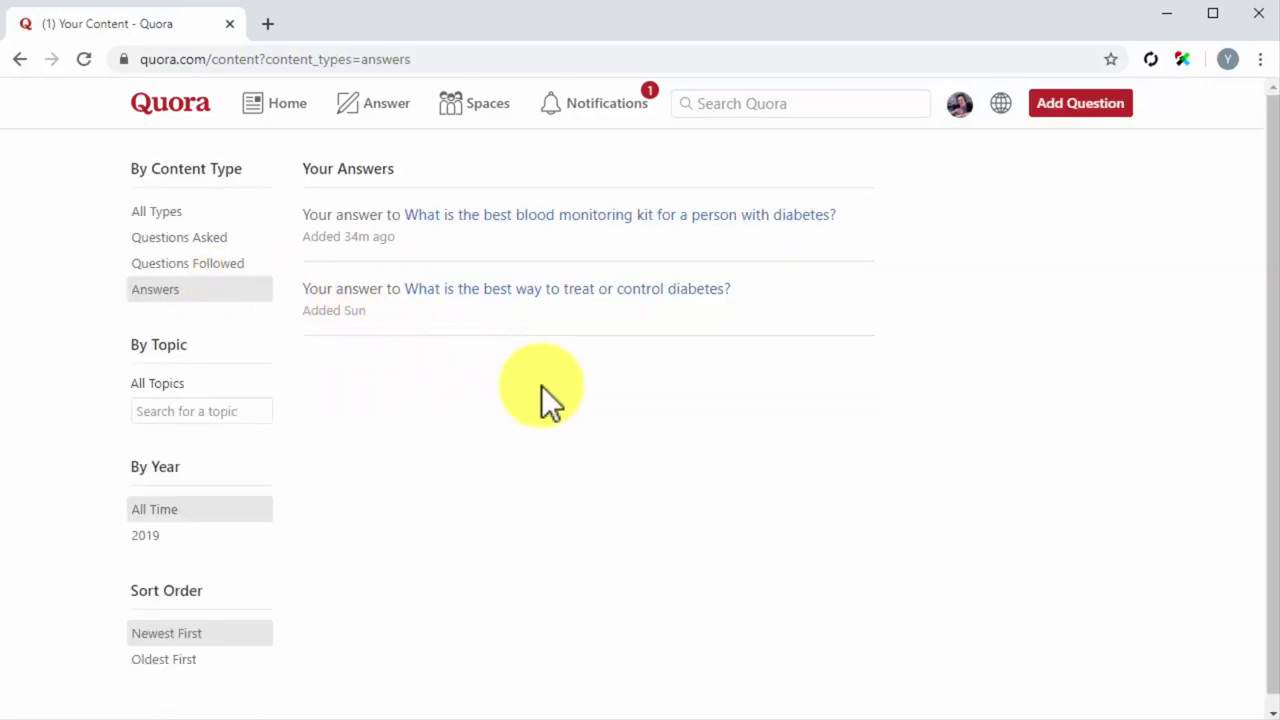
left_click(638, 296)
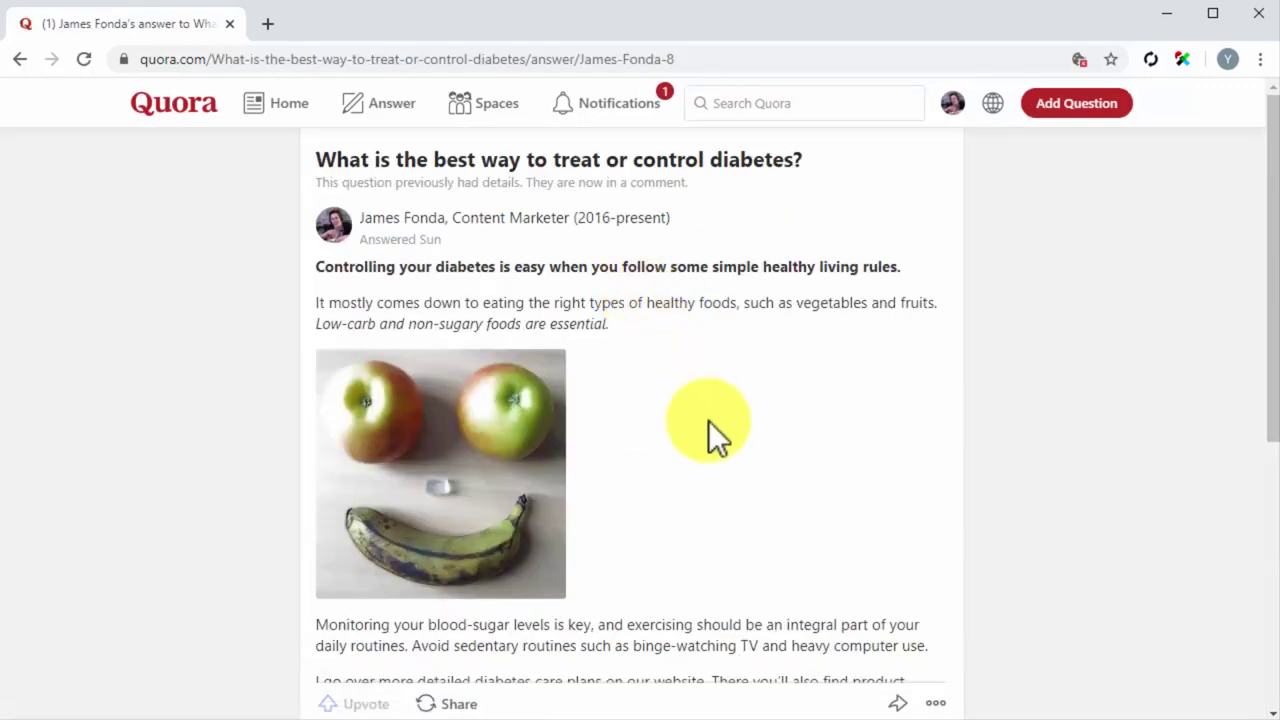
left_click(929, 705)
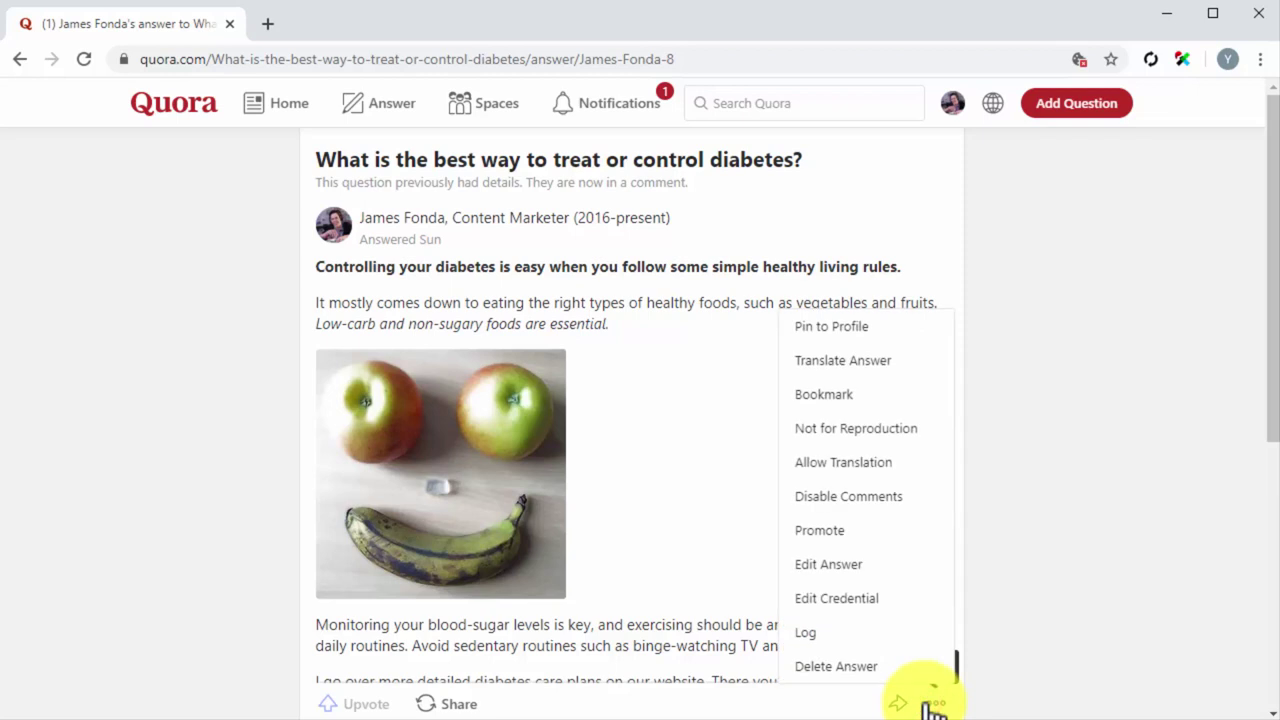
left_click(911, 327)
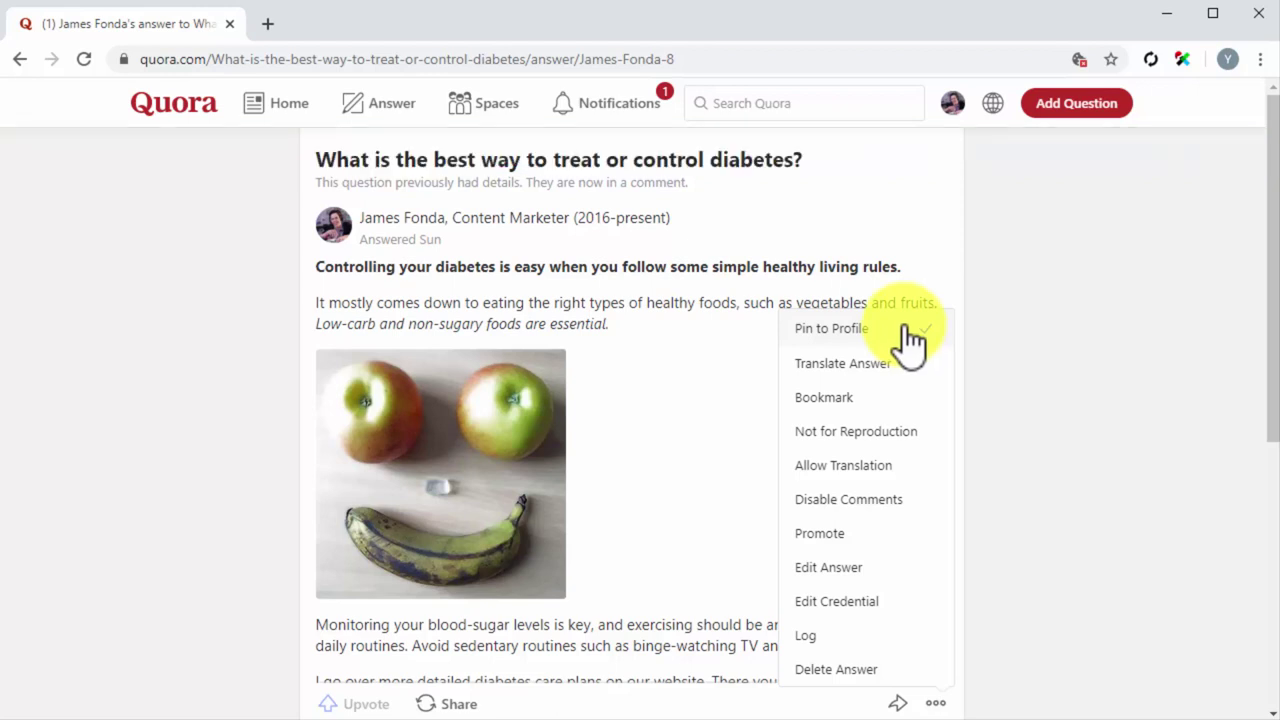
Open your own profile page and look through the answers displayed on it.
left_click(950, 103)
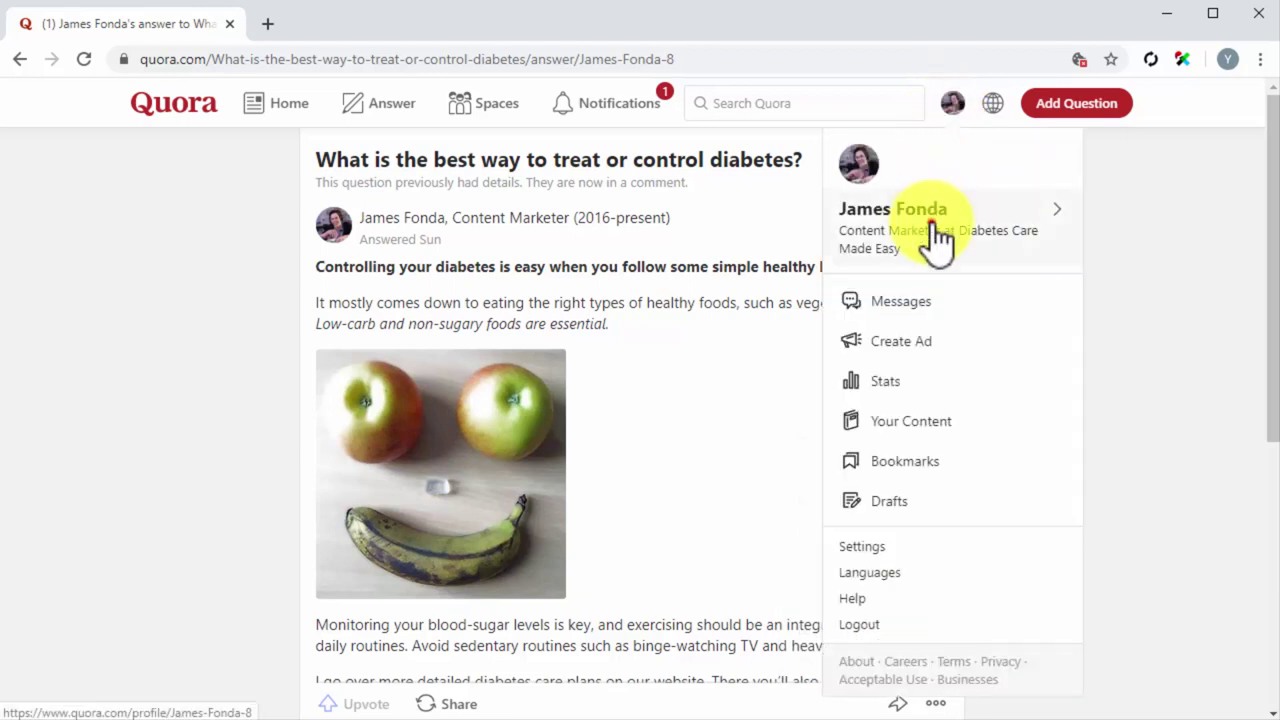
left_click(933, 233)
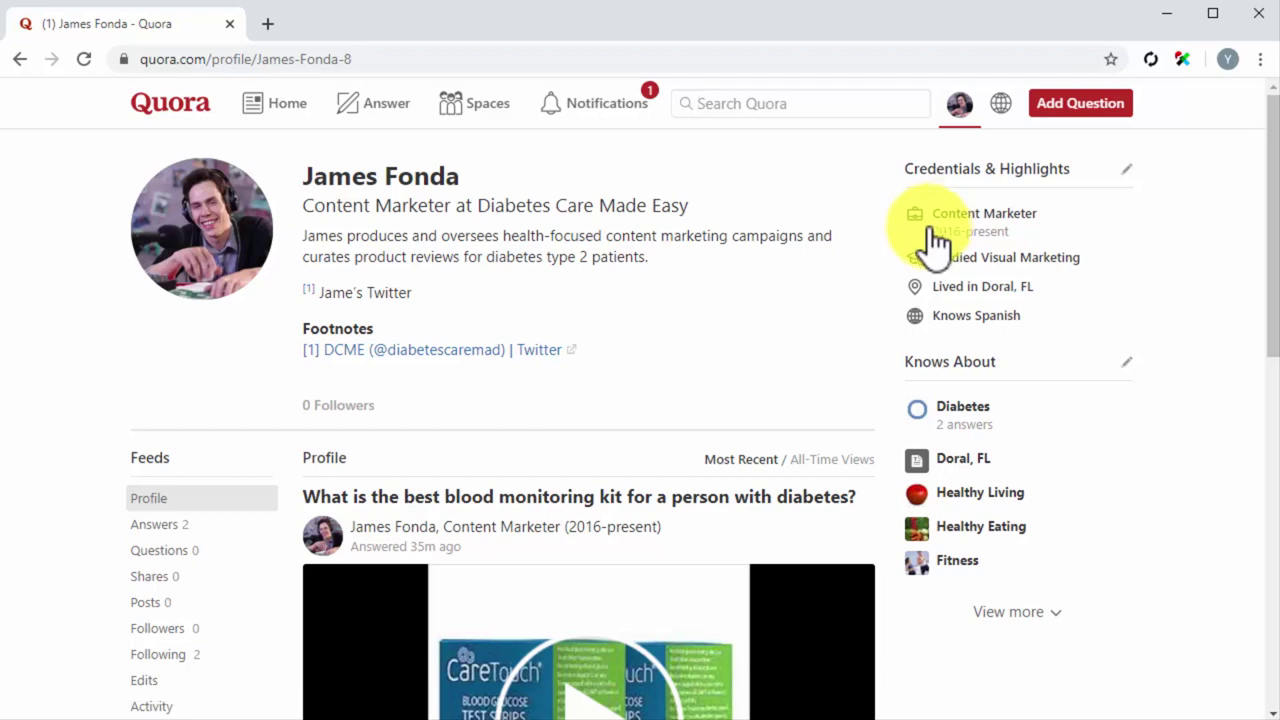
scroll(860, 381, "down", 2)
scroll(860, 381, "down", 4)
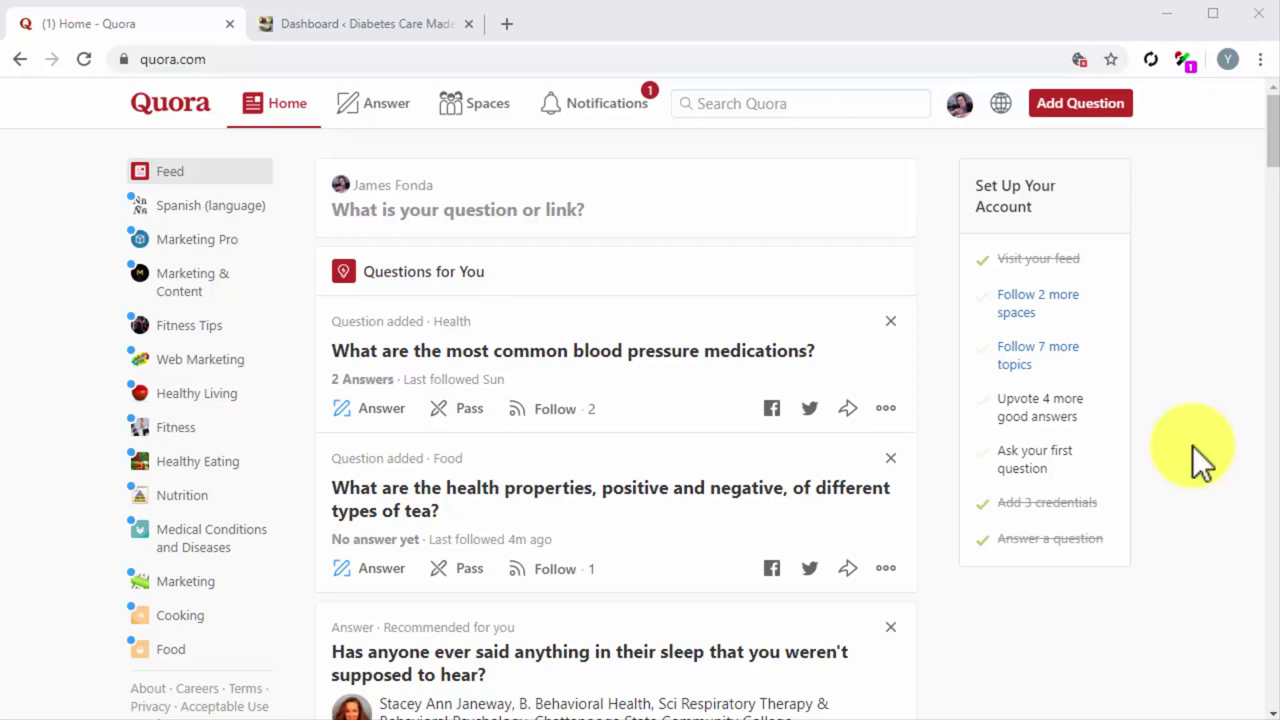
Switch to the WordPress dashboard, list the posts, and view and skim the post starting "5 Simple Diabetes Care Tips And Best Practices".
left_click(404, 23)
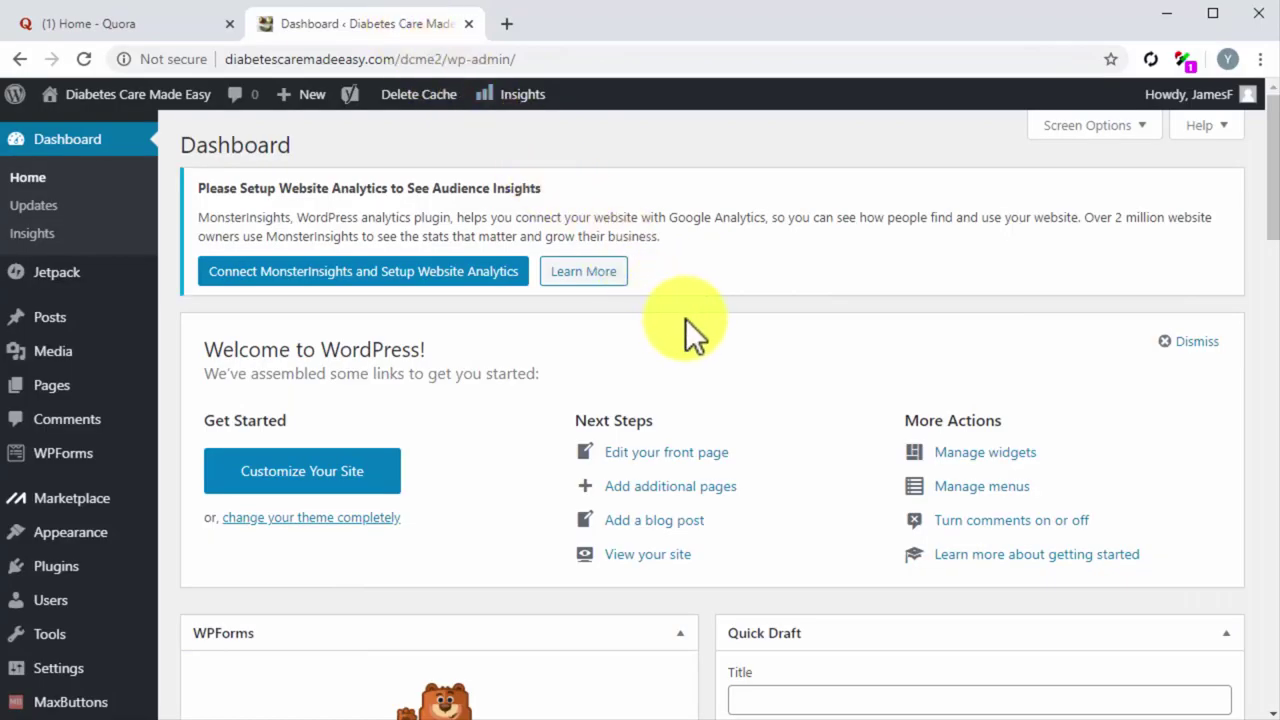
left_click(88, 320)
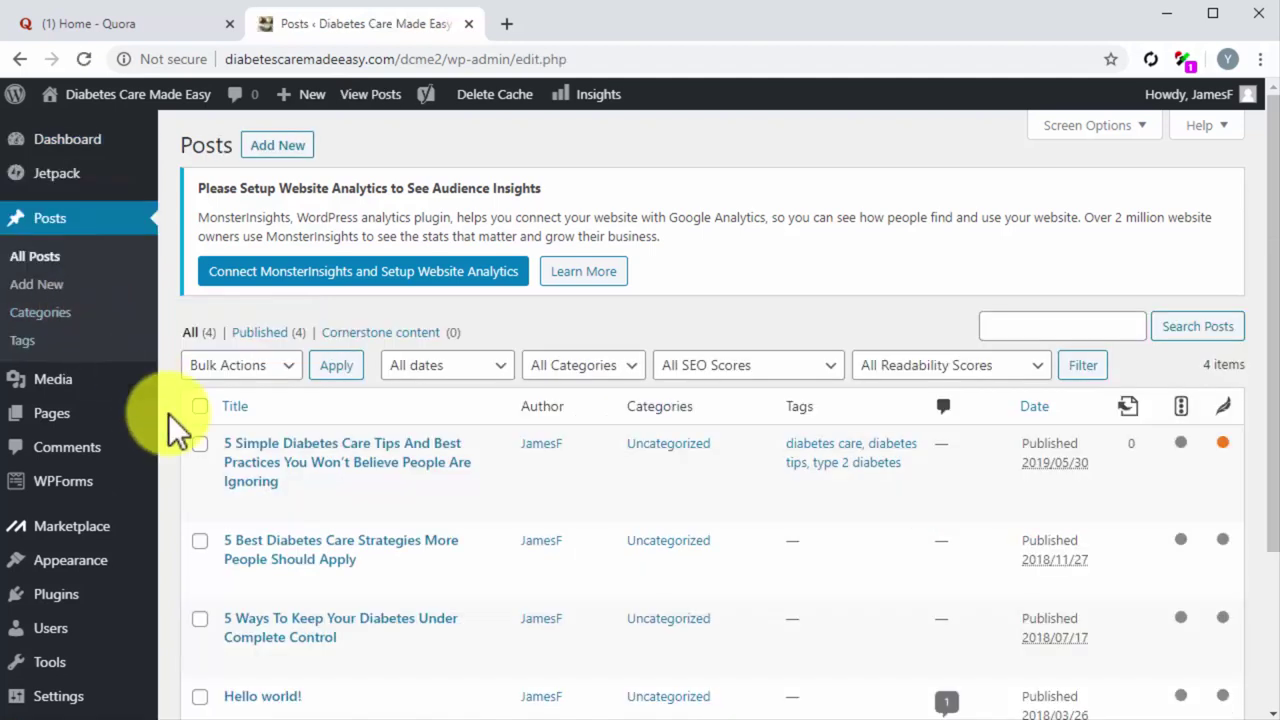
scroll(168, 413, "down", 1)
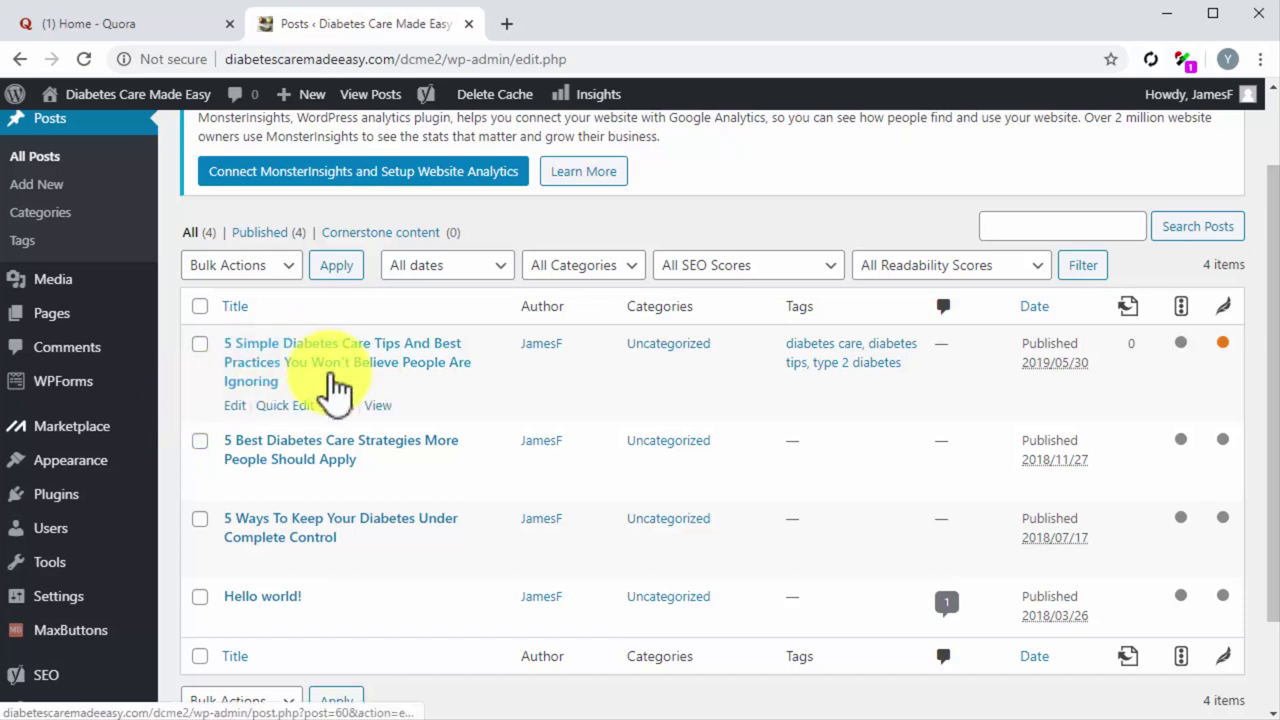
left_click(378, 406)
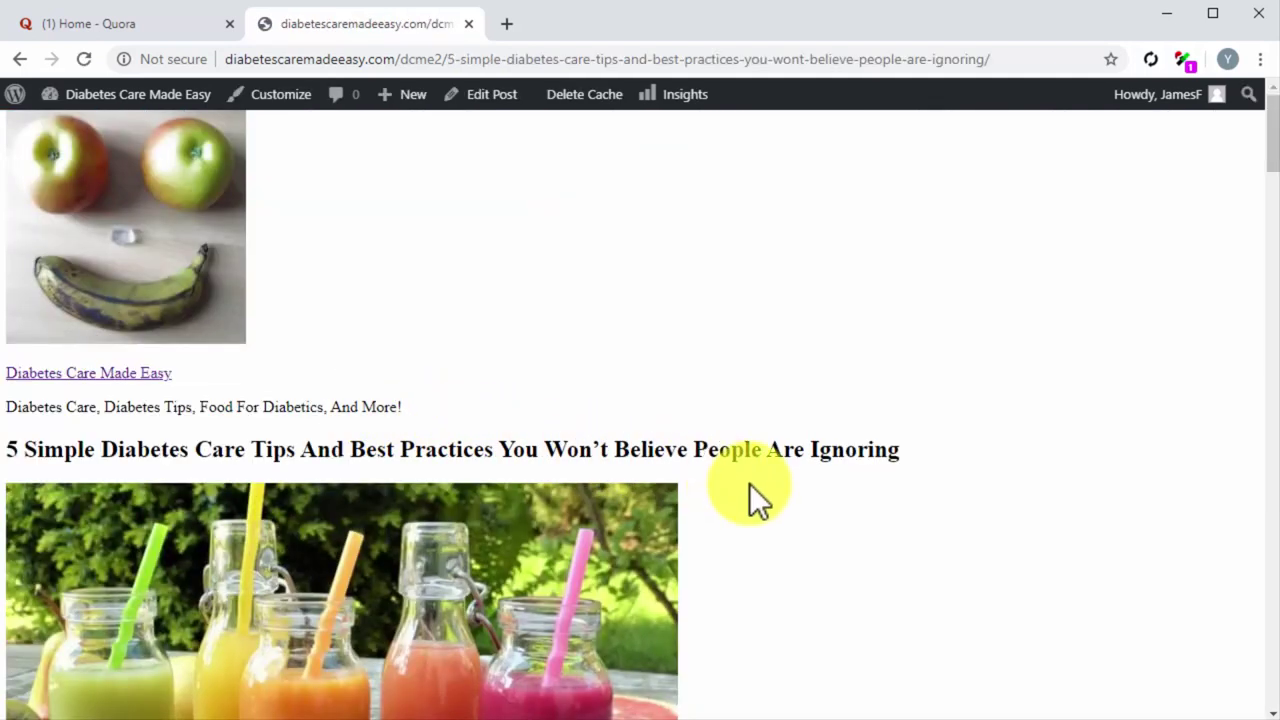
scroll(749, 483, "down", 5)
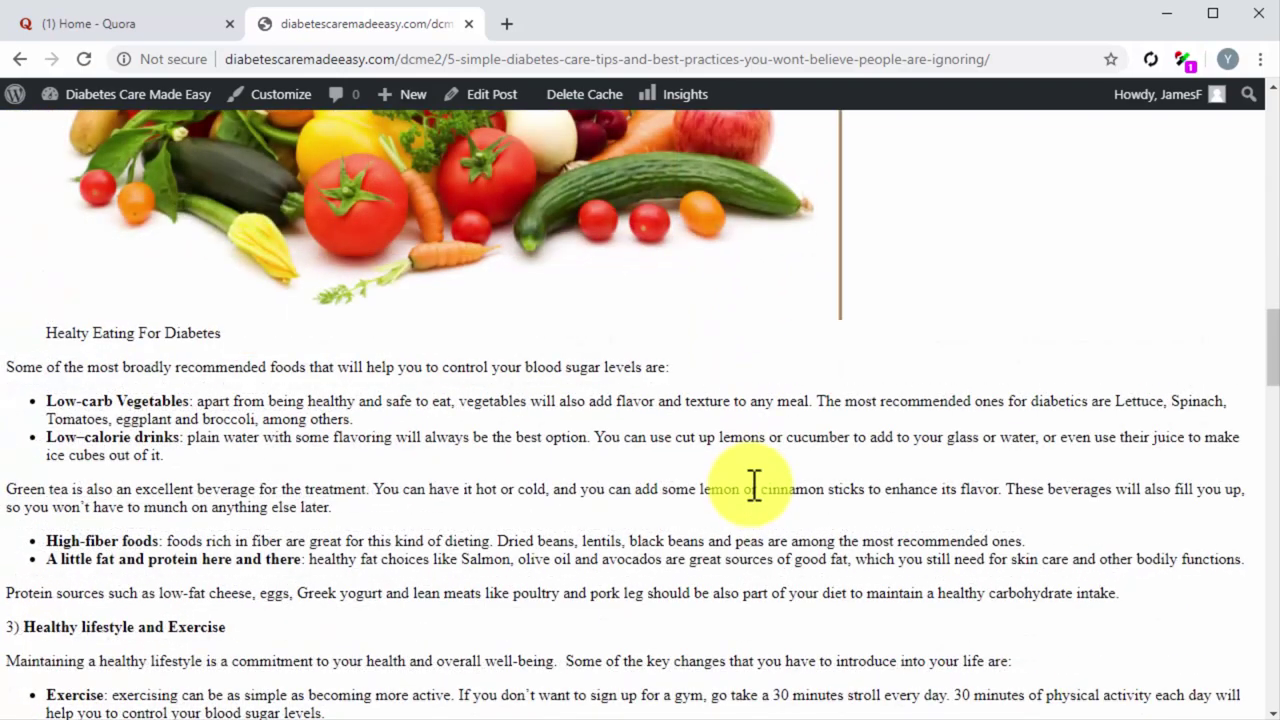
scroll(751, 485, "up", 10)
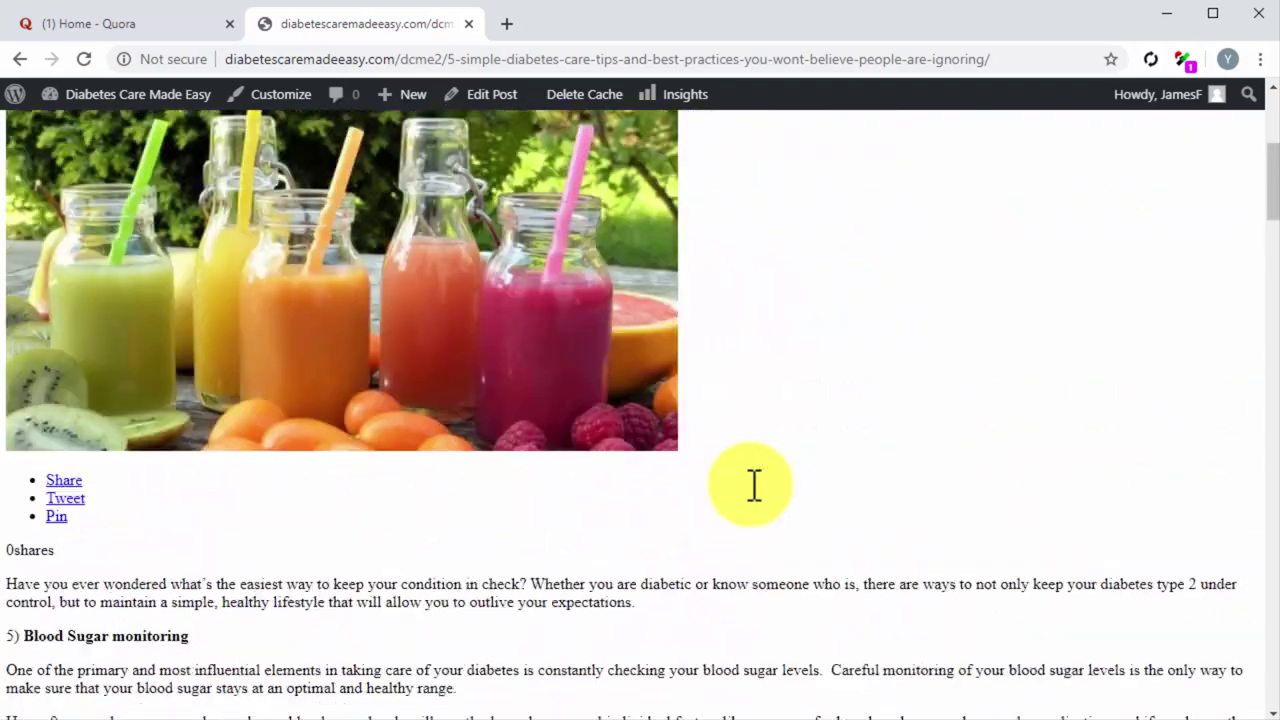
scroll(740, 478, "up", 5)
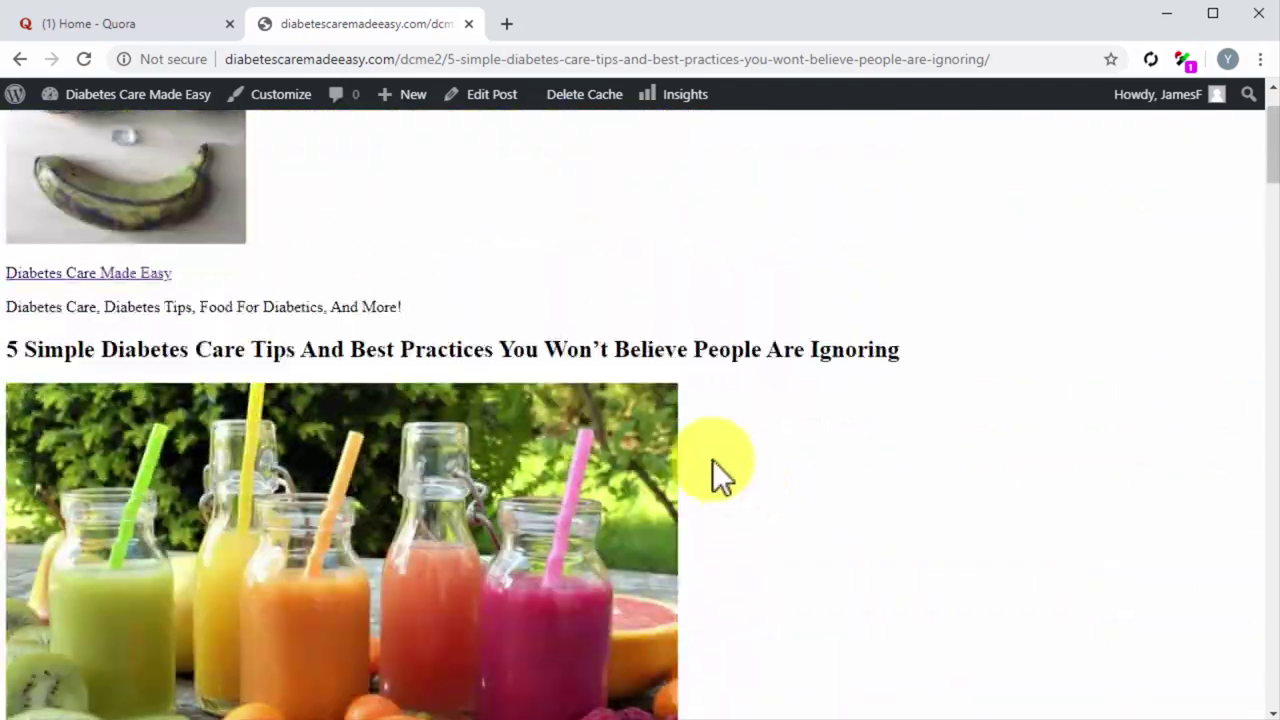
Switch back to Quora, search for "diabetes tips", limit the results to questions and look through them.
left_click(181, 35)
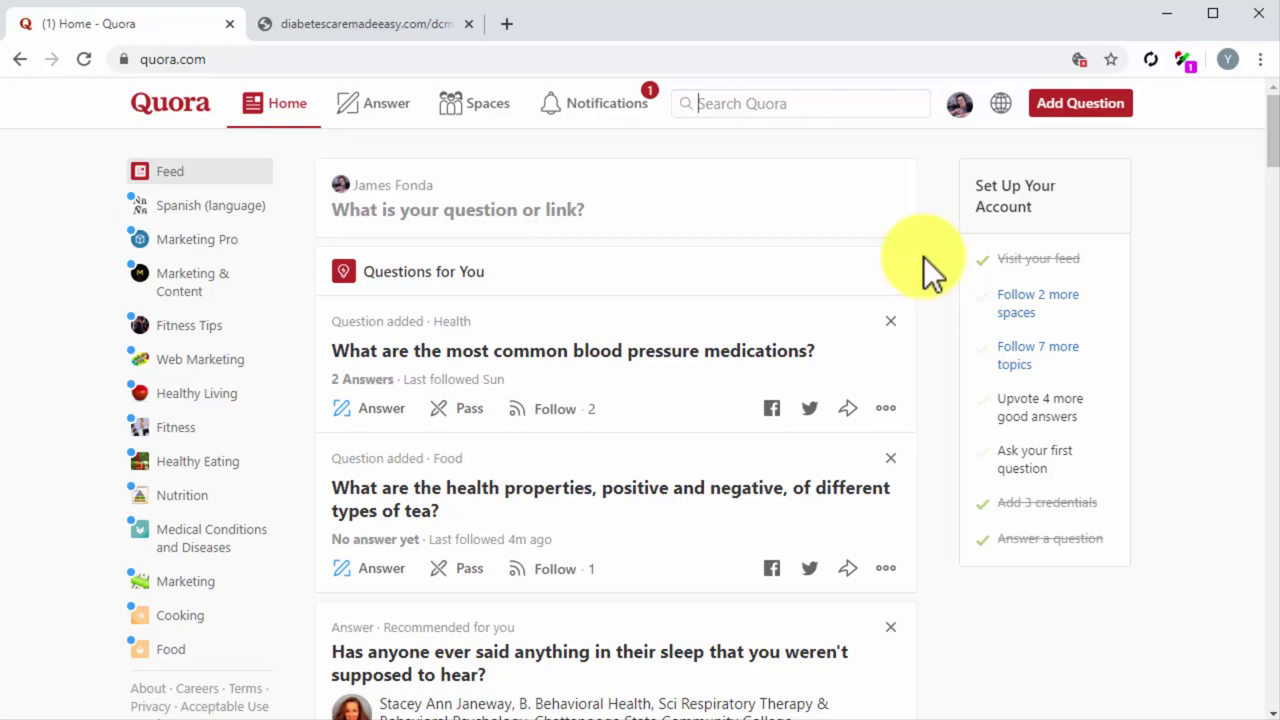
left_click(847, 108)
type("diabetes tips")
left_click(874, 168)
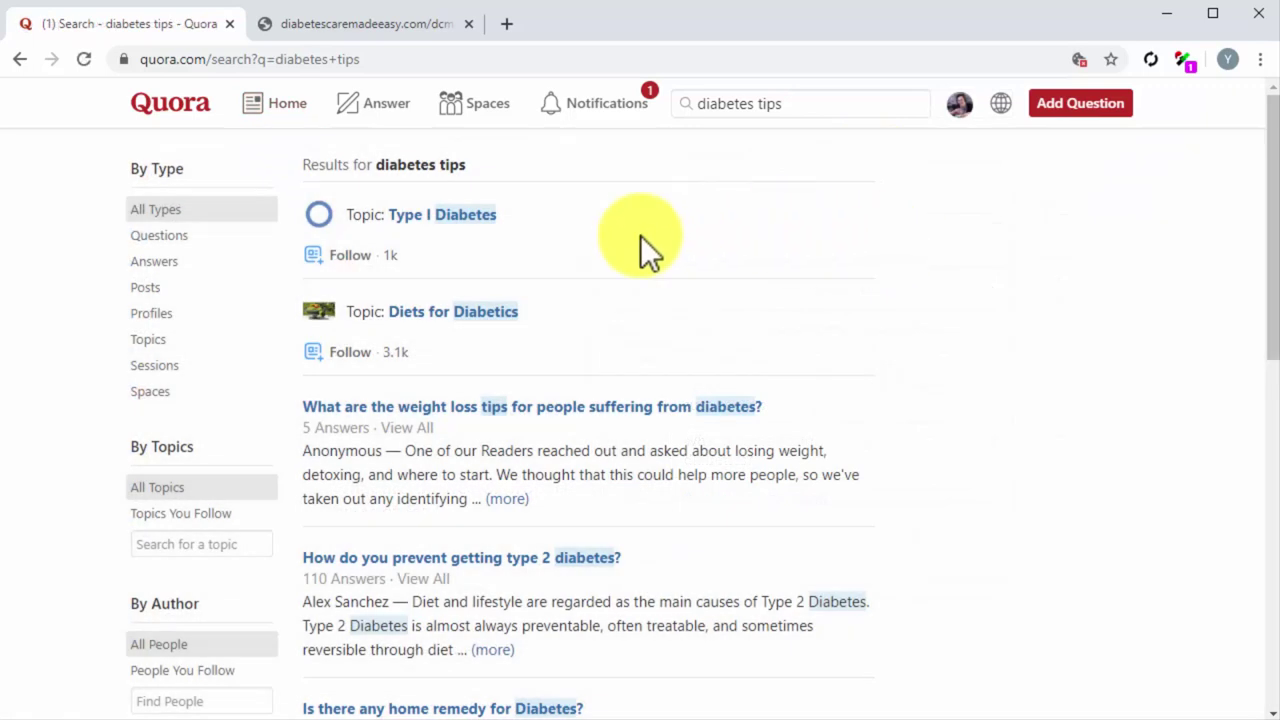
left_click(184, 238)
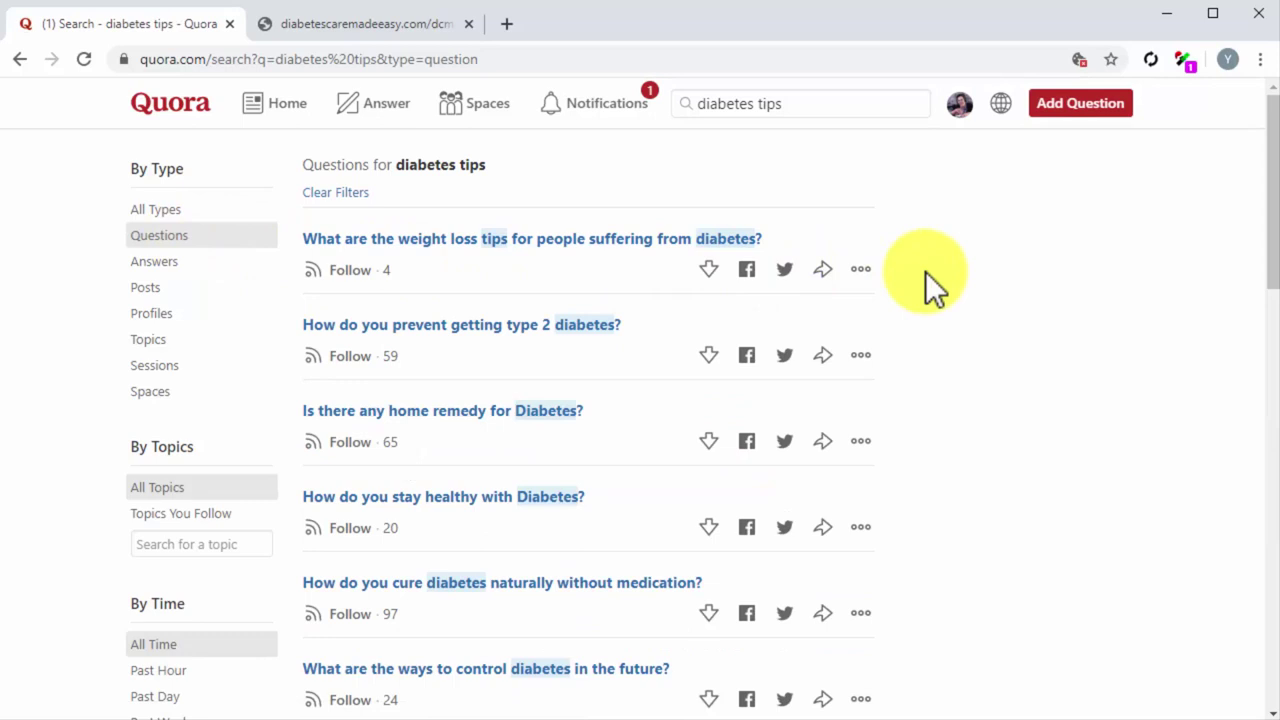
scroll(925, 271, "down", 2)
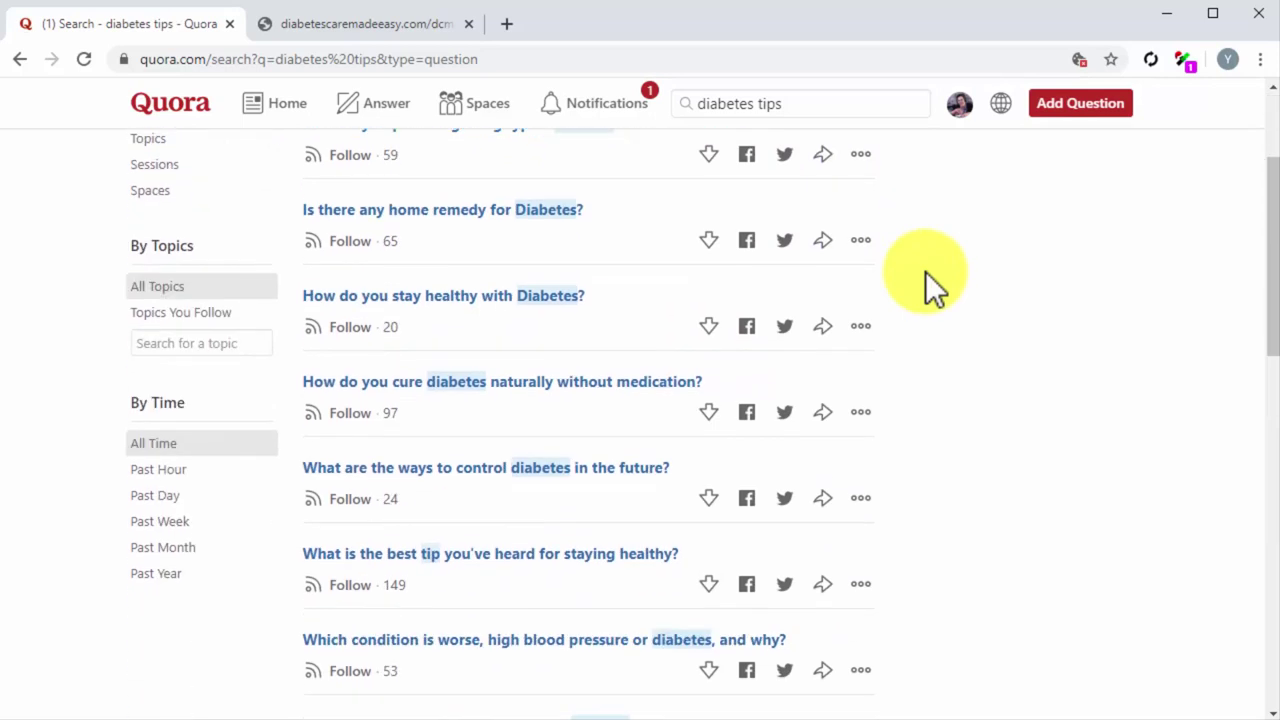
scroll(925, 271, "down", 1)
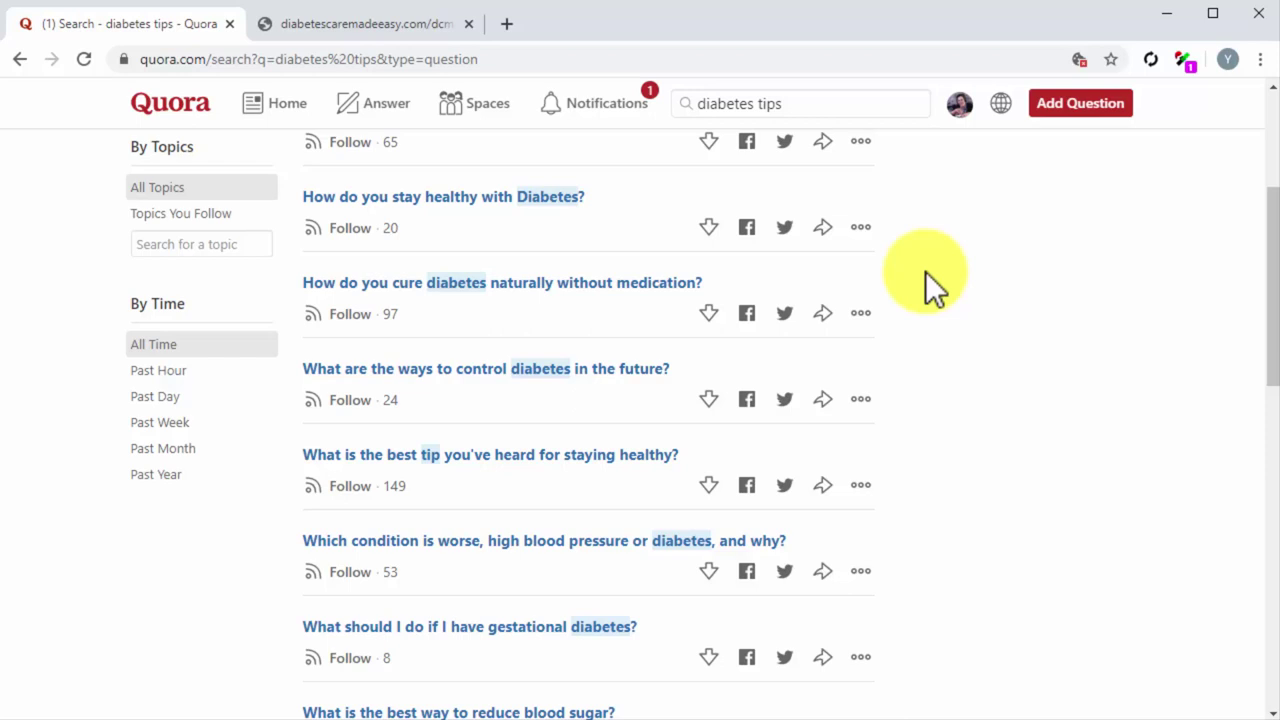
Open the question "How do you stay healthy with Diabetes?", start an answer to it, and check the blog post's title.
left_click(547, 200)
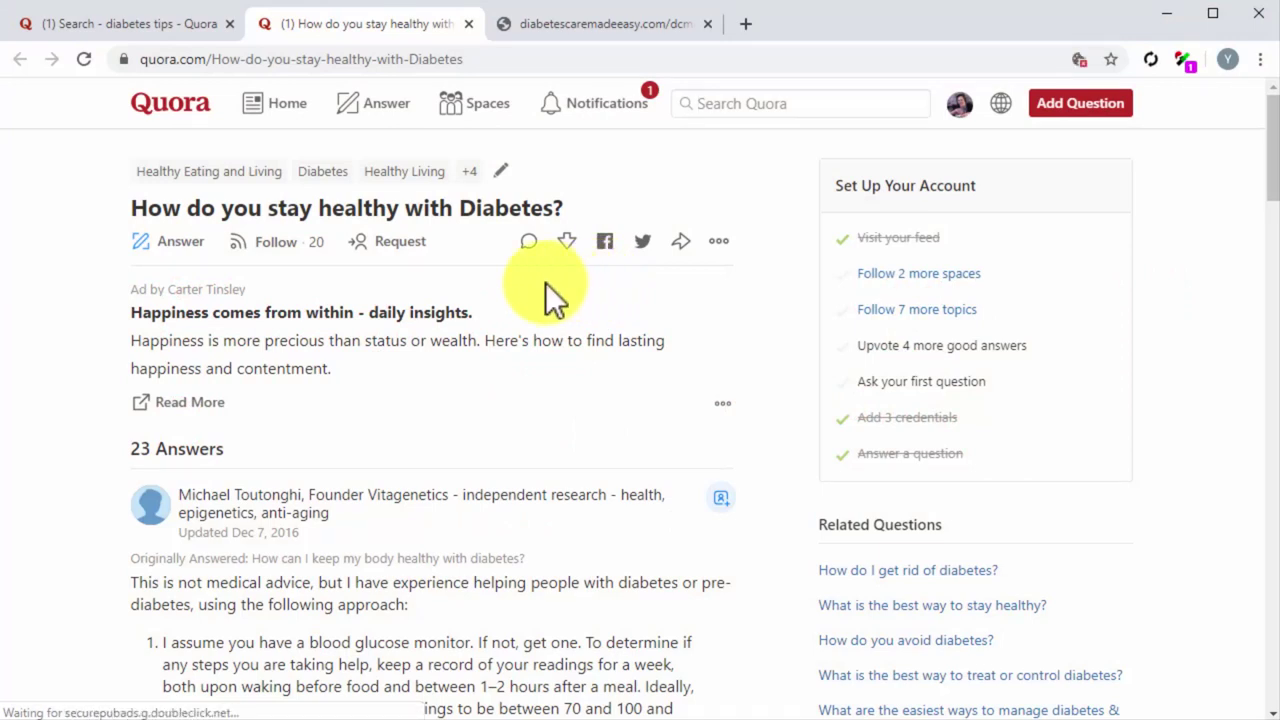
left_click(183, 246)
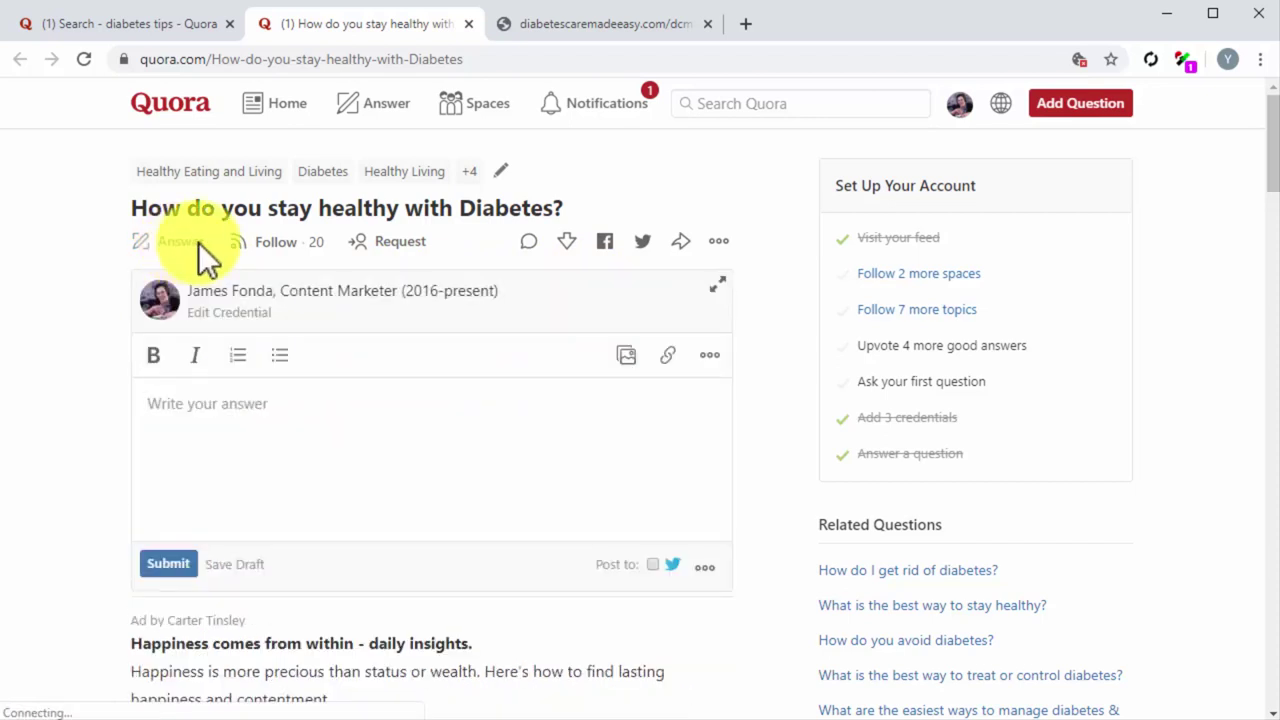
left_click(562, 33)
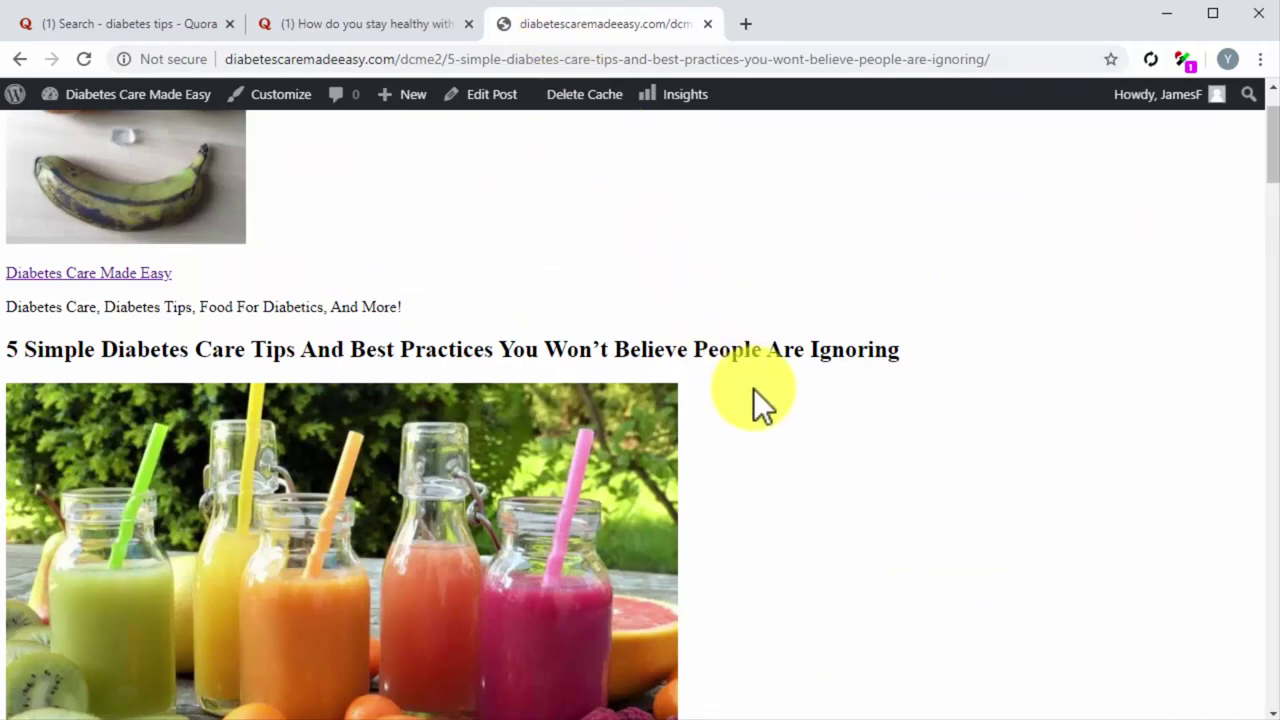
scroll(753, 388, "up", 1)
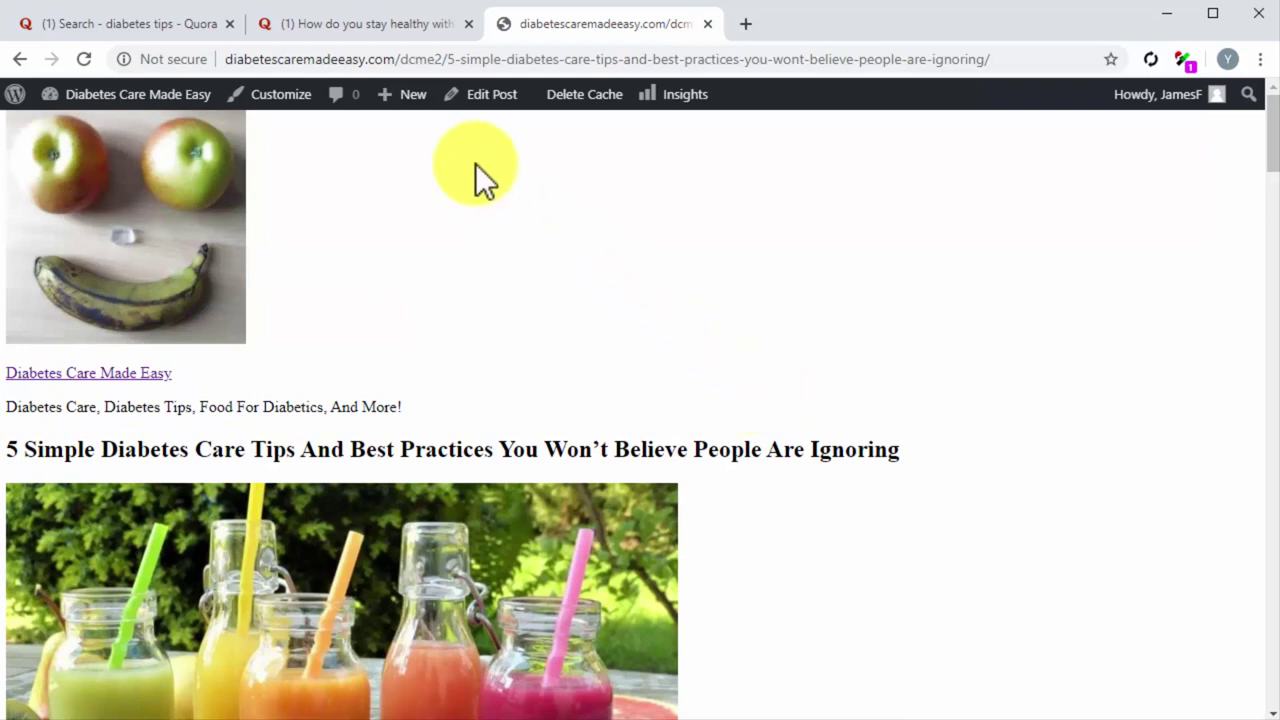
left_click(371, 28)
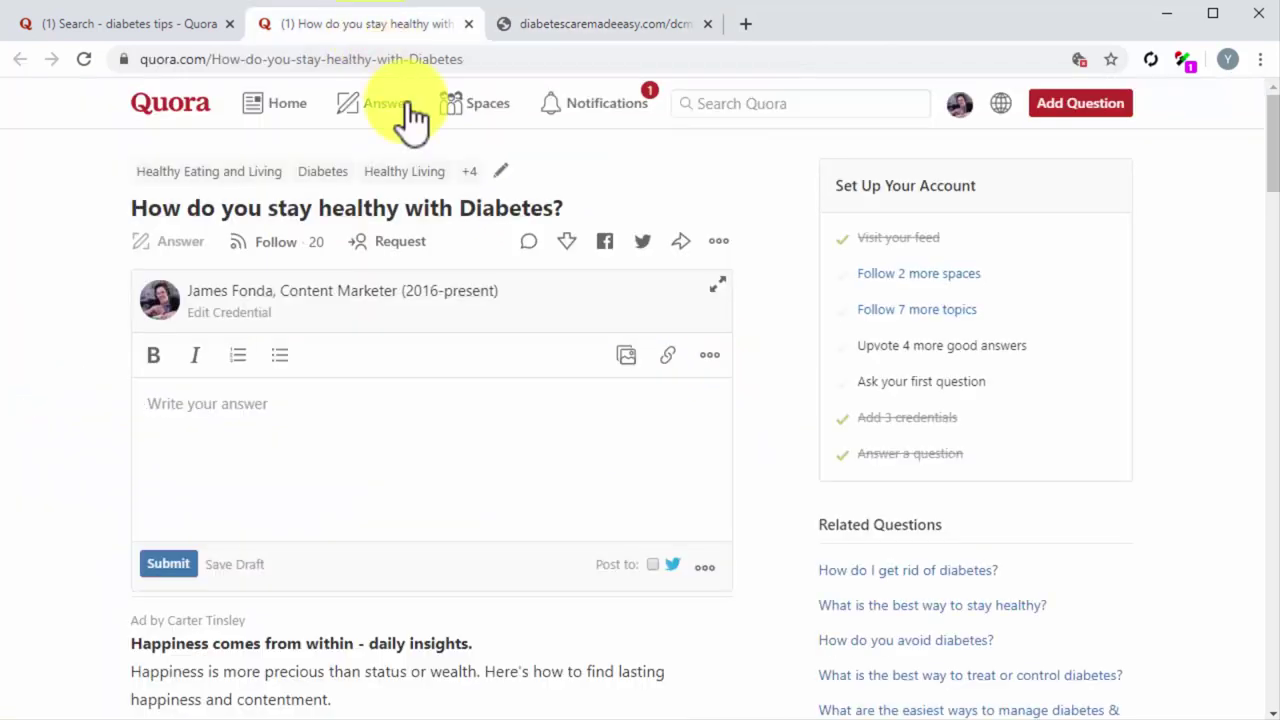
Begin the answer with the bold line "There are 4 easy ways to stay healthy when you have diabetes" and a paragraph about lifestyle guidelines.
type("There are 4 easy ways to stay healthy when you have diabetes")
left_click_drag(600, 423, 149, 400)
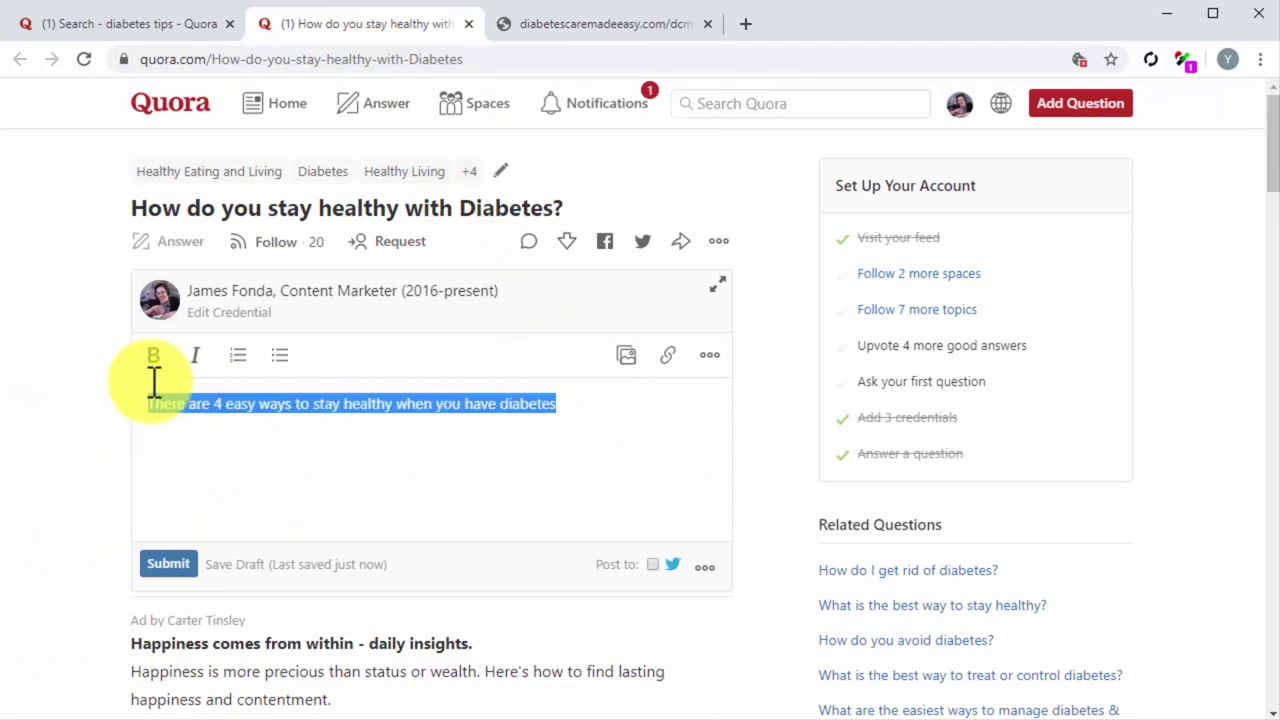
left_click(152, 357)
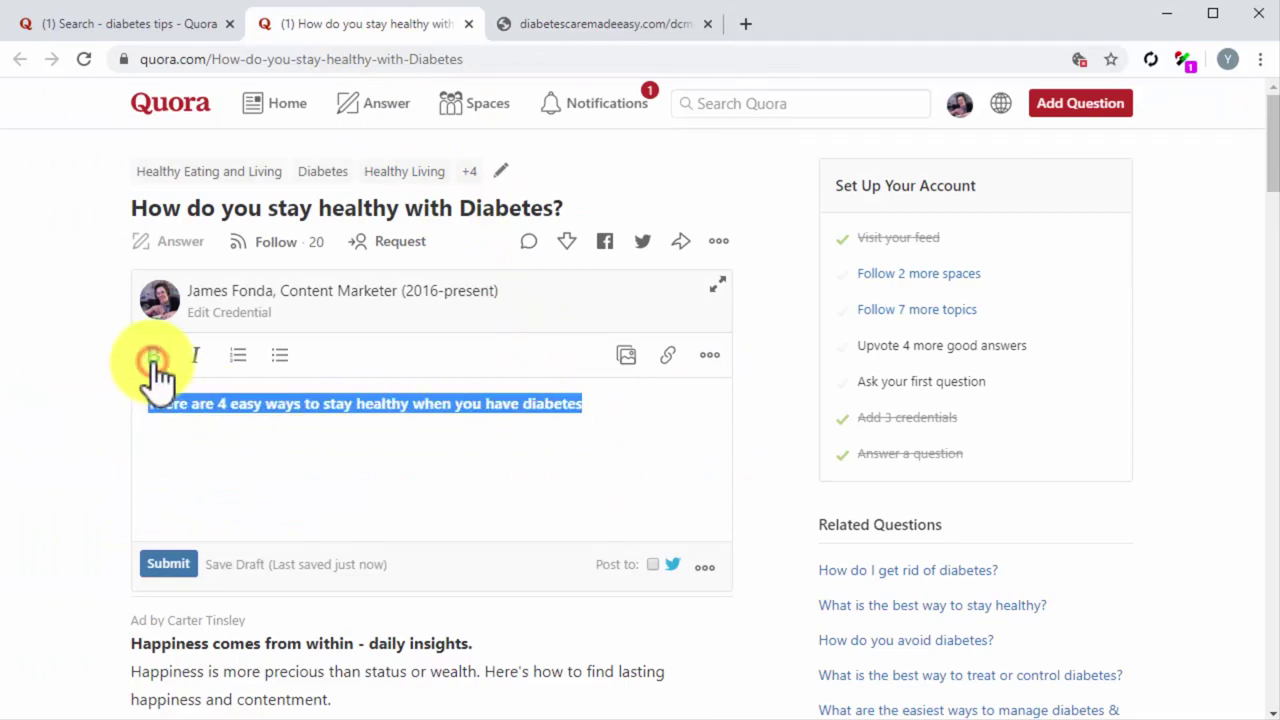
left_click(620, 417)
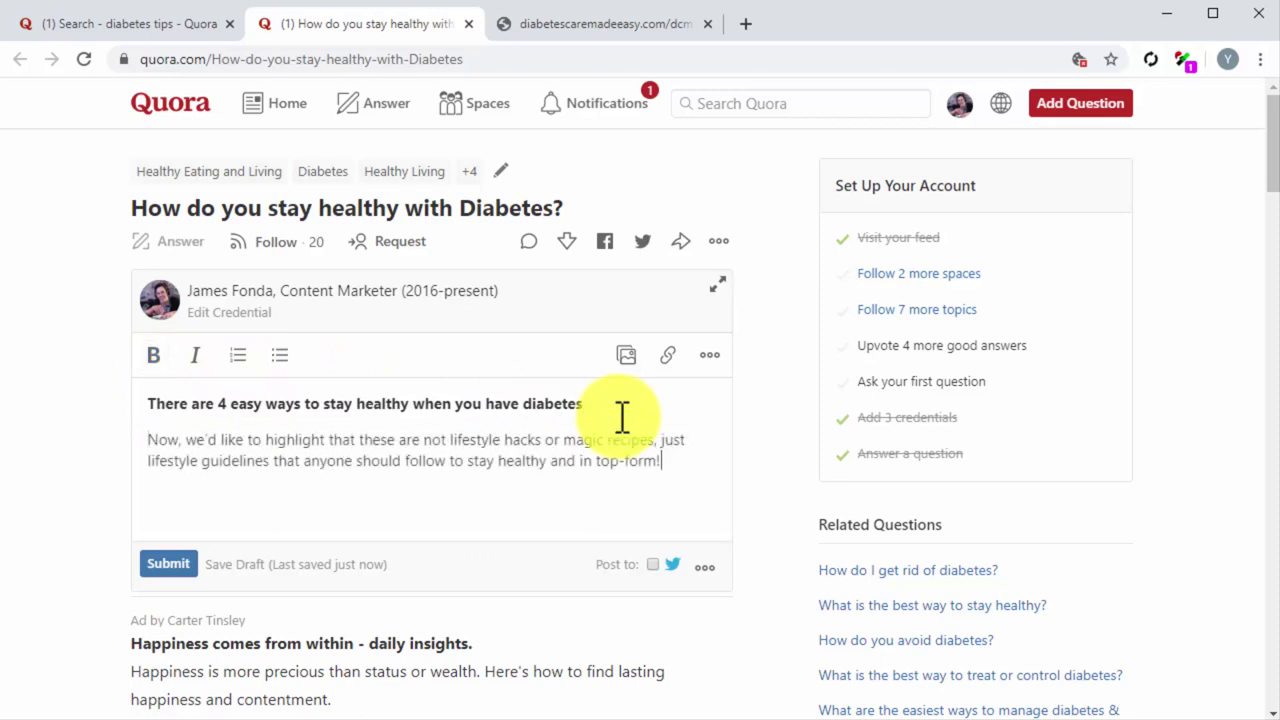
key("Return")
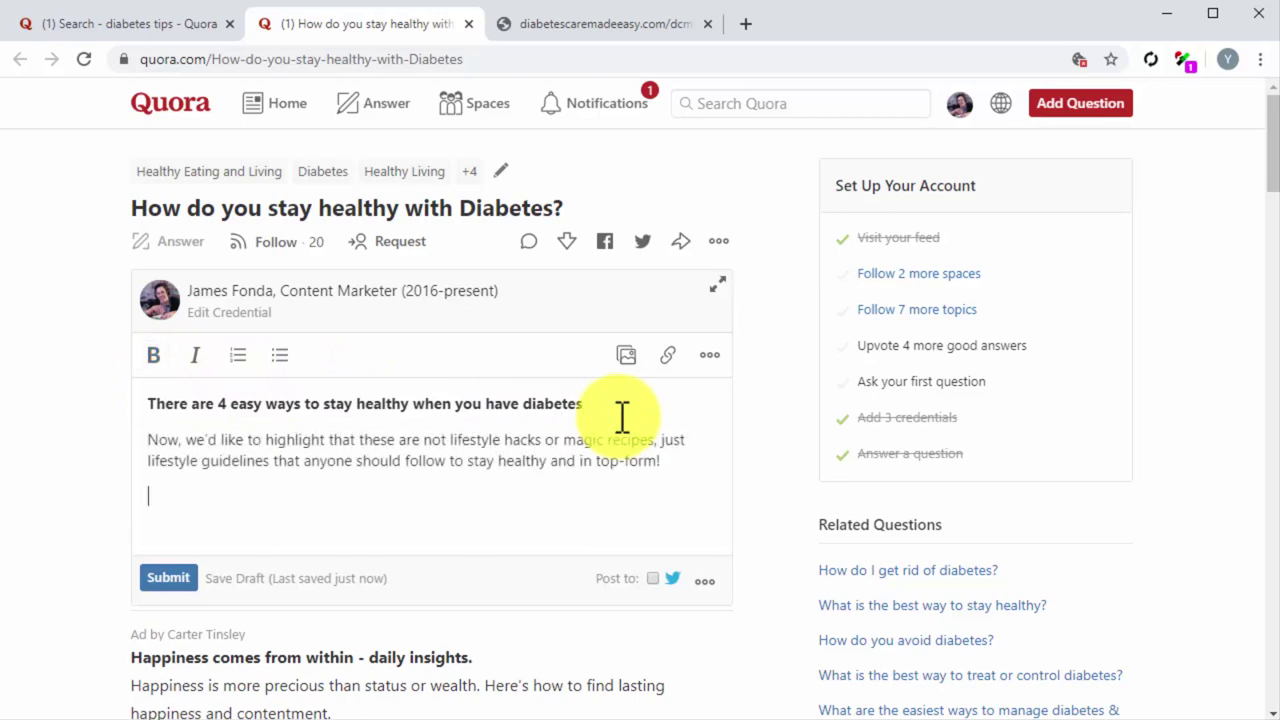
Copy the blog post's sections on blood sugar monitoring, healthy eating, healthy lifestyle and exercise, and medication into the answer, then review the text.
left_click(541, 39)
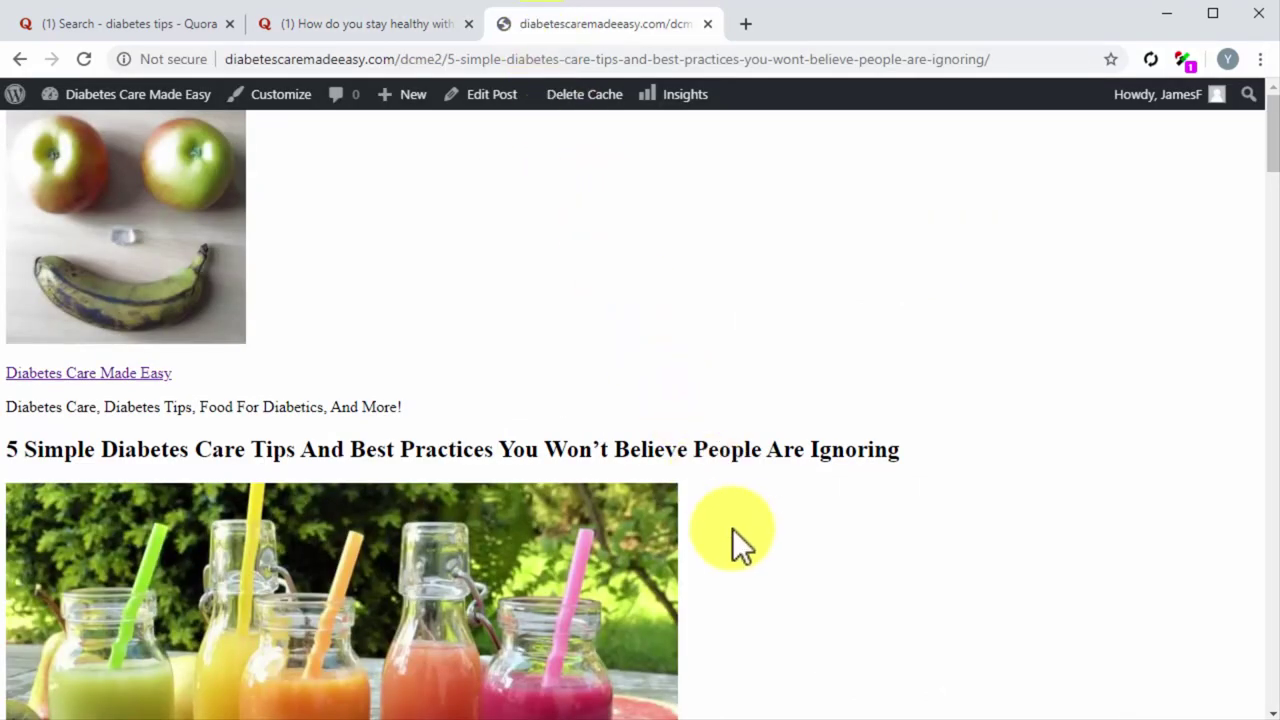
scroll(733, 530, "down", 2)
scroll(733, 530, "down", 5)
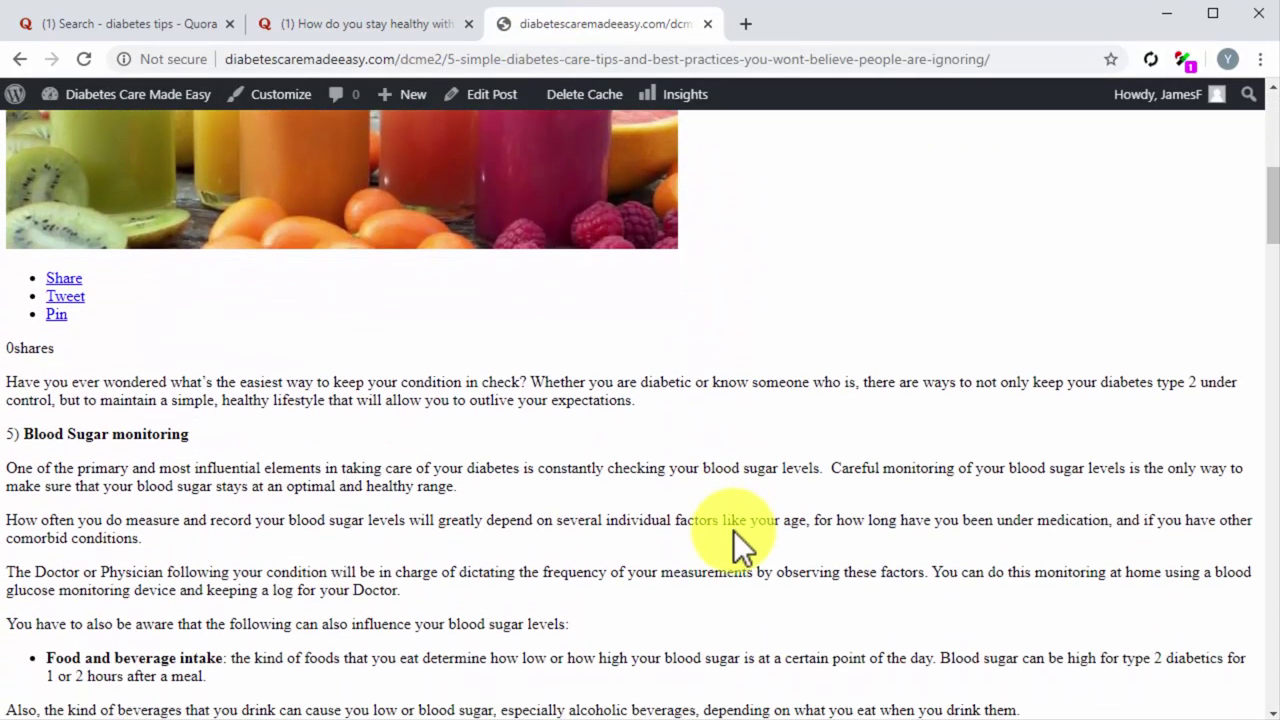
scroll(733, 530, "down", 3)
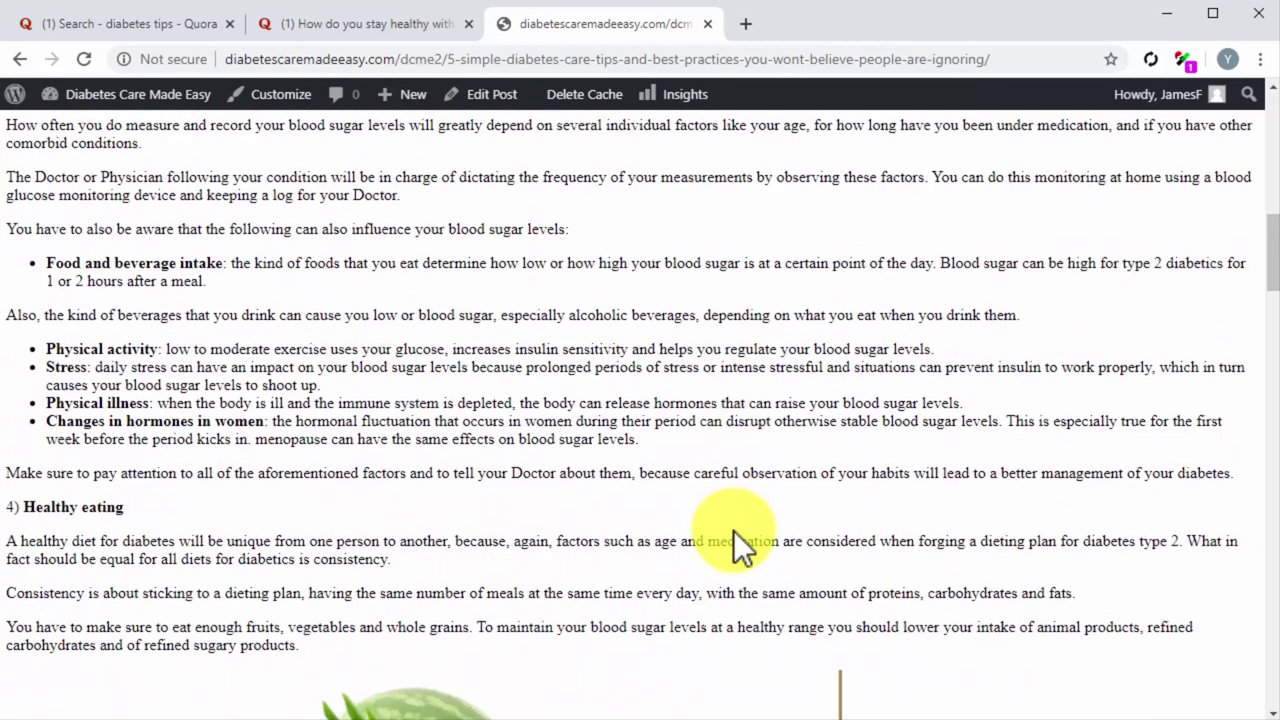
scroll(733, 530, "up", 2)
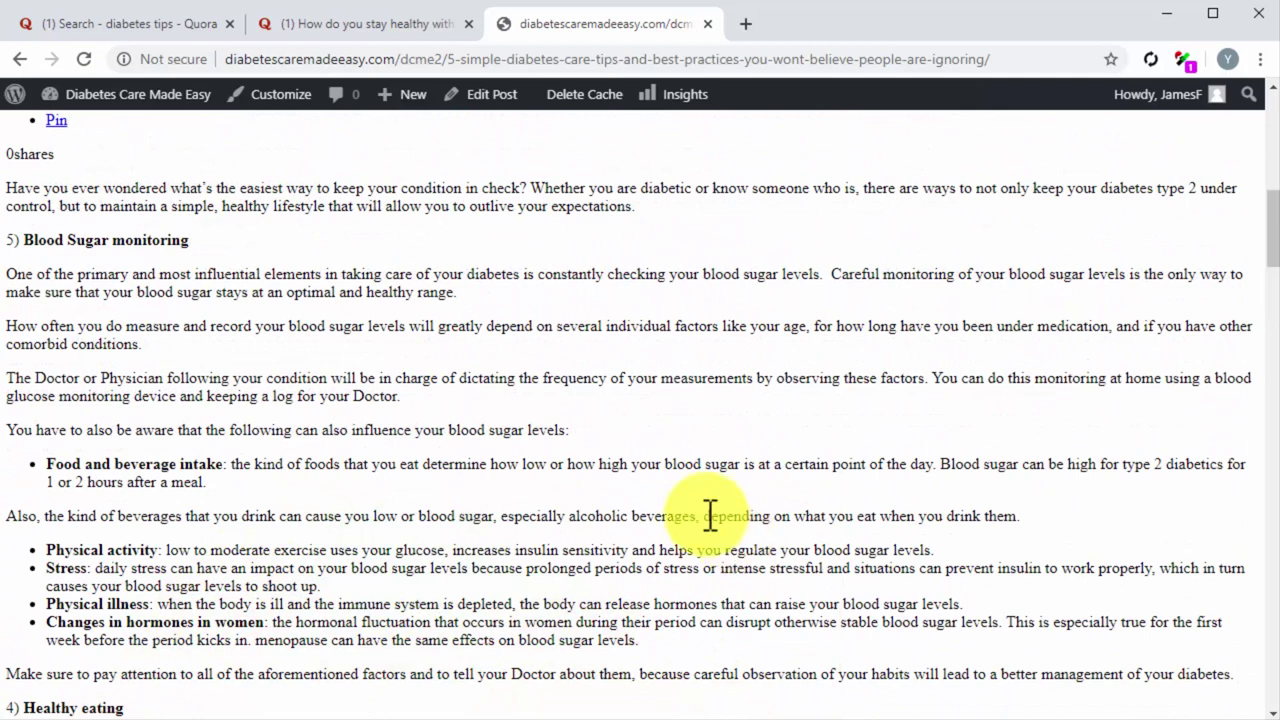
triple_click(421, 396)
left_click_drag(240, 318, 26, 240)
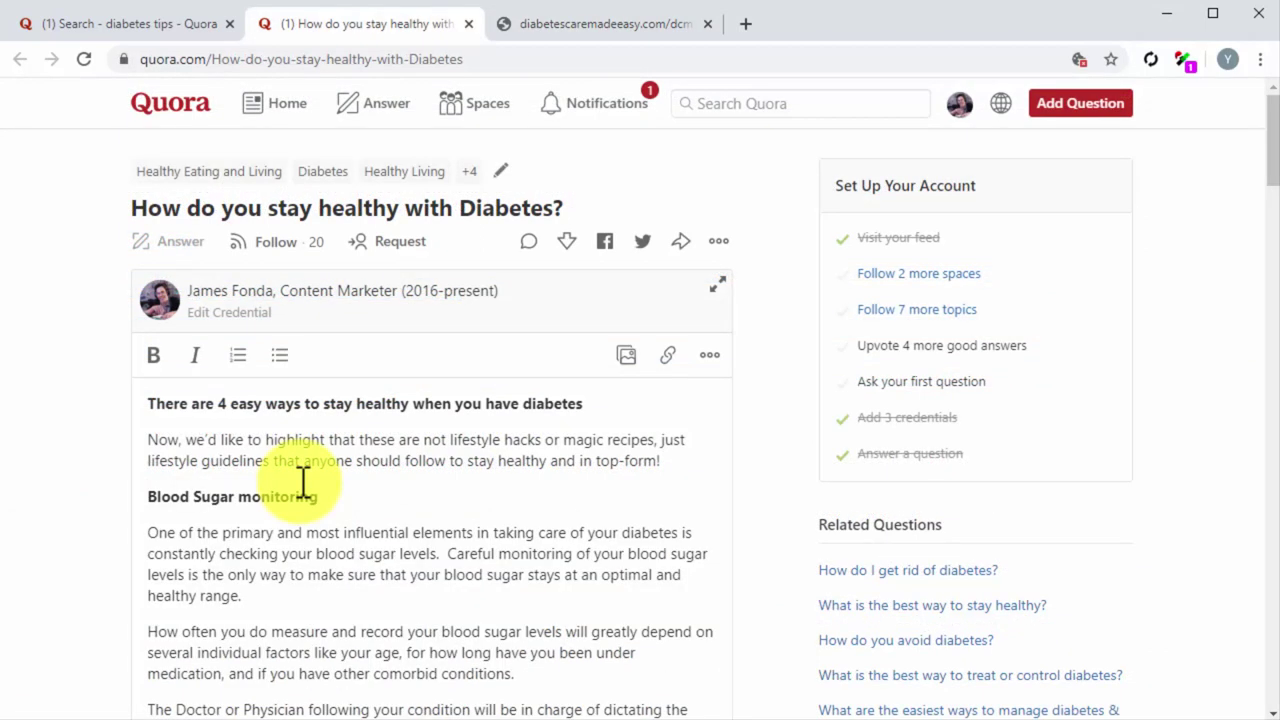
scroll(303, 483, "down", 2)
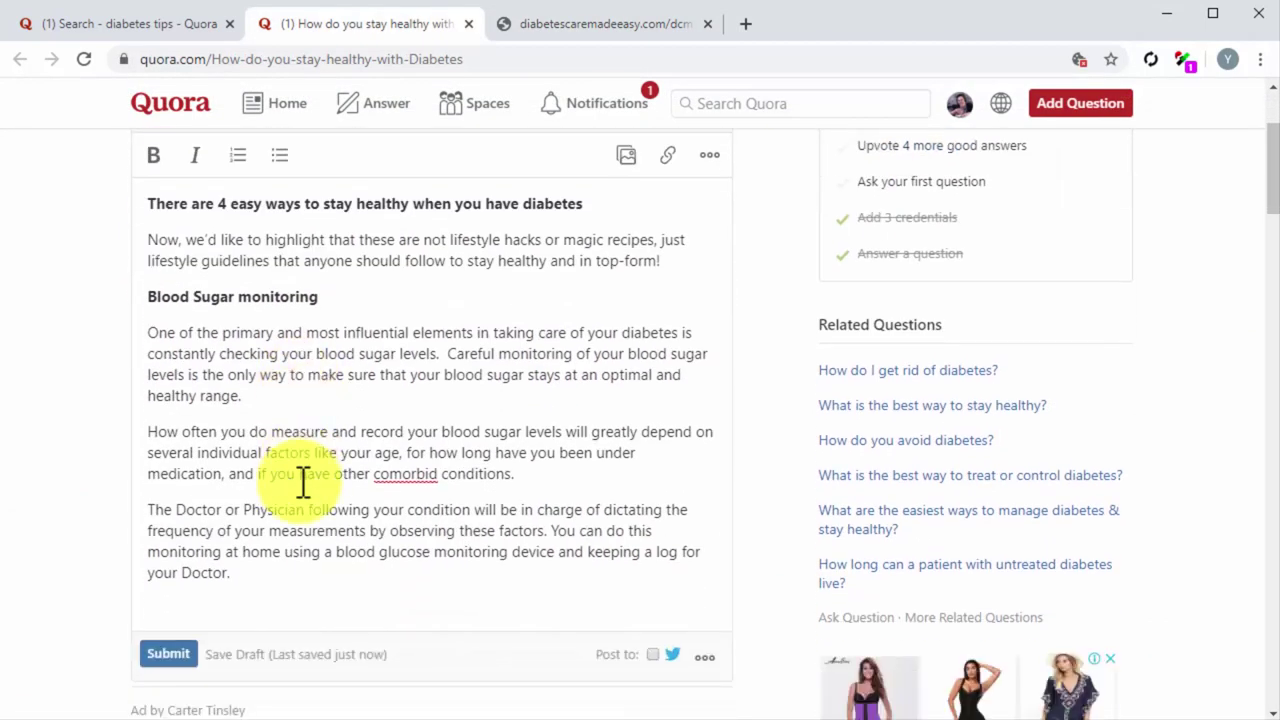
scroll(303, 483, "down", 10)
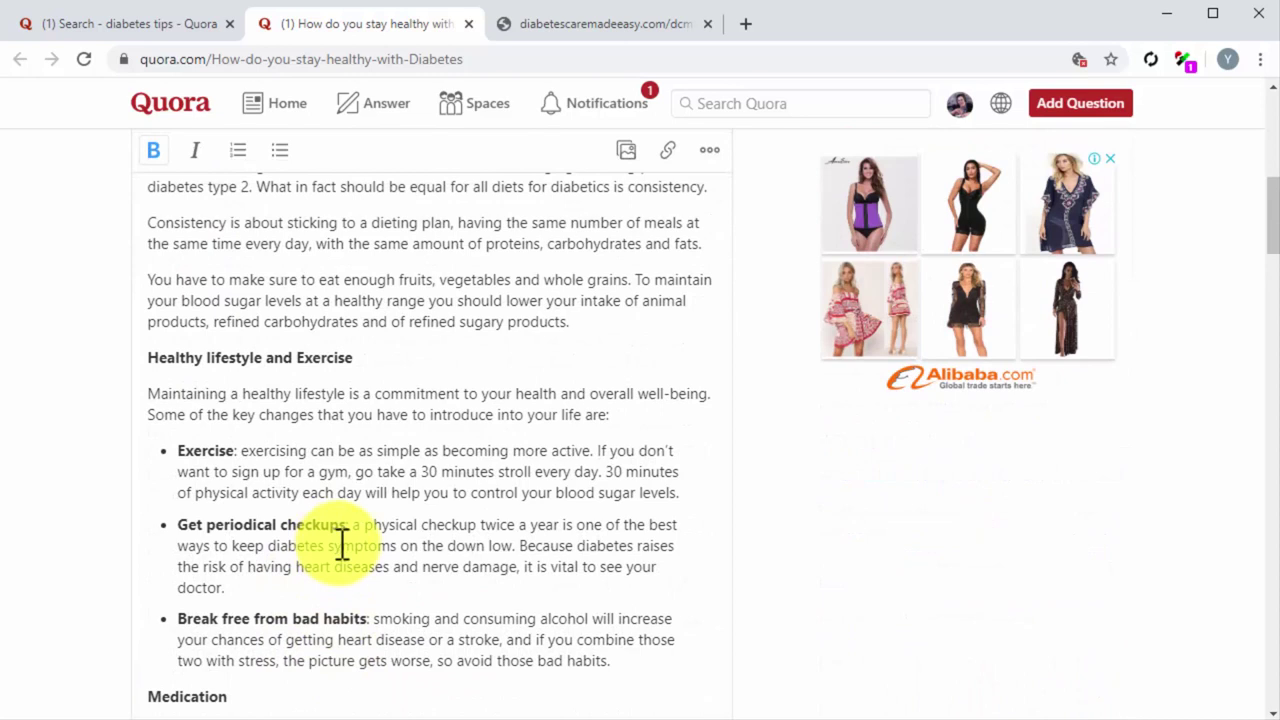
Reword the sentence introducing the exercise list to read "Some things you can do to stay on top of your health are:".
left_click_drag(606, 414, 191, 409)
type("you can do to stay on top of your health are:")
scroll(187, 432, "up", 1)
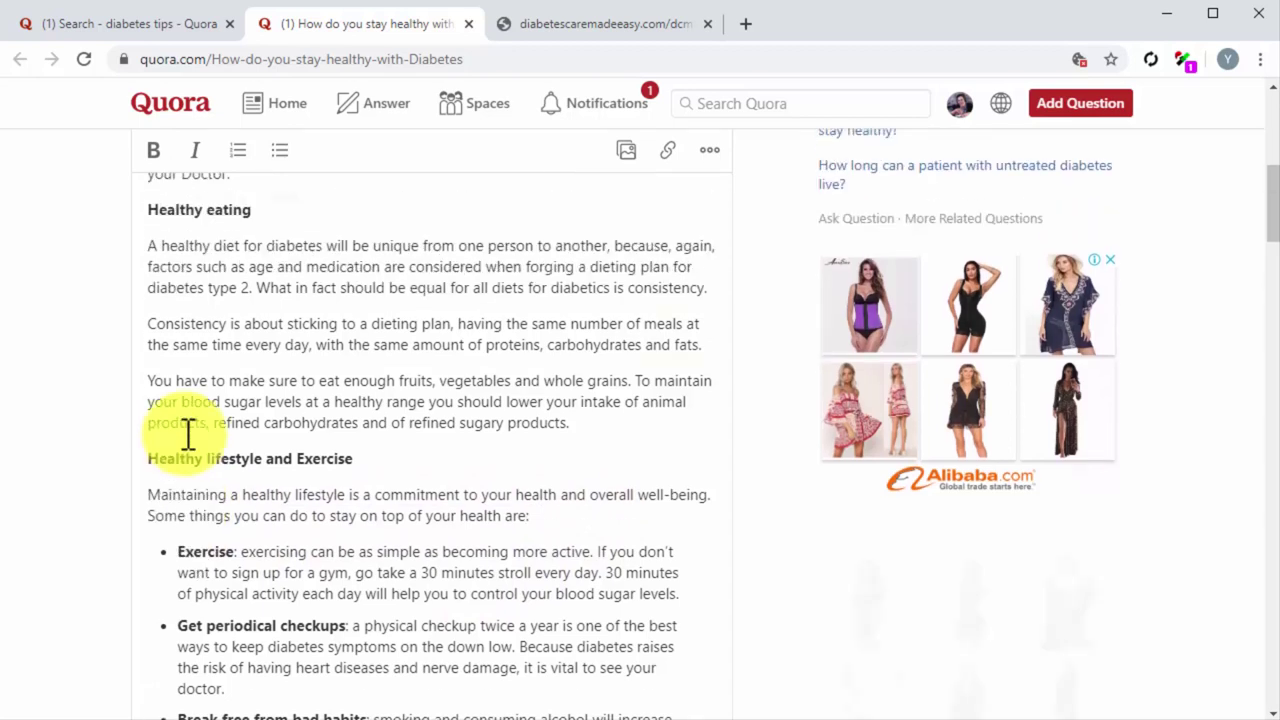
scroll(187, 432, "up", 3)
Switch to the blog post and copy the image address of its fruit and vegetable picture.
left_click(542, 40)
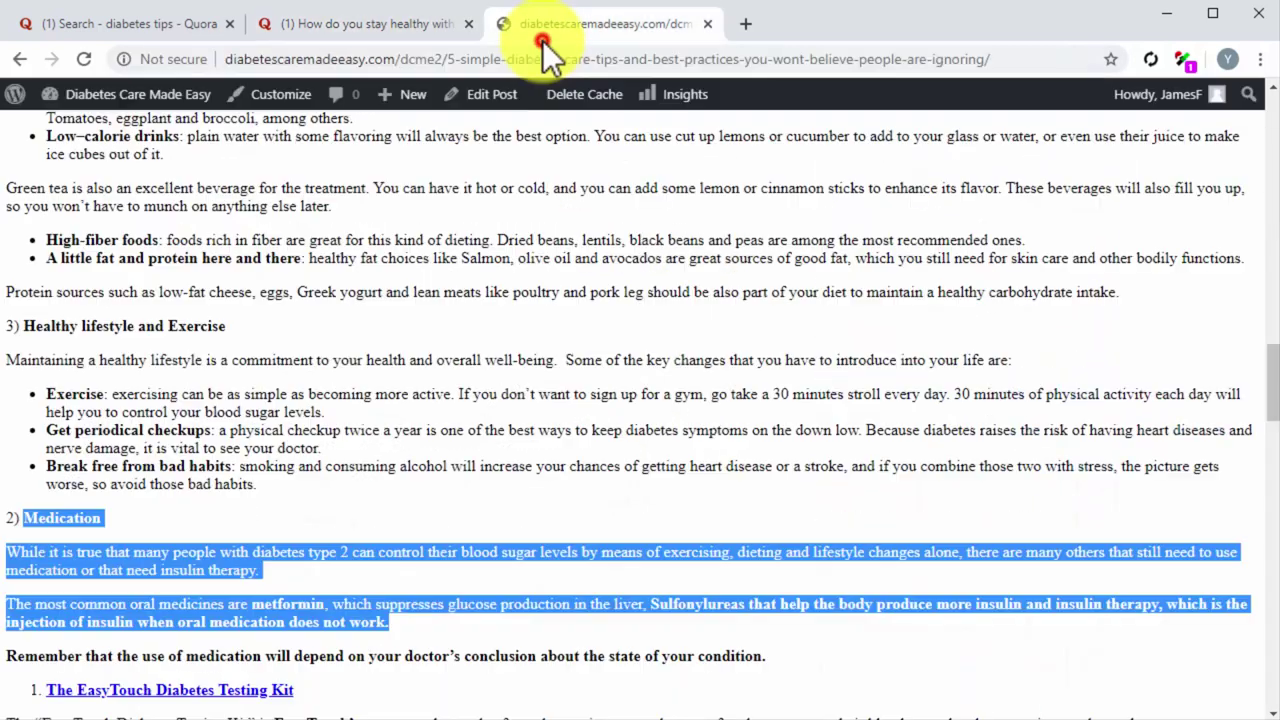
left_click(573, 333)
scroll(573, 333, "up", 6)
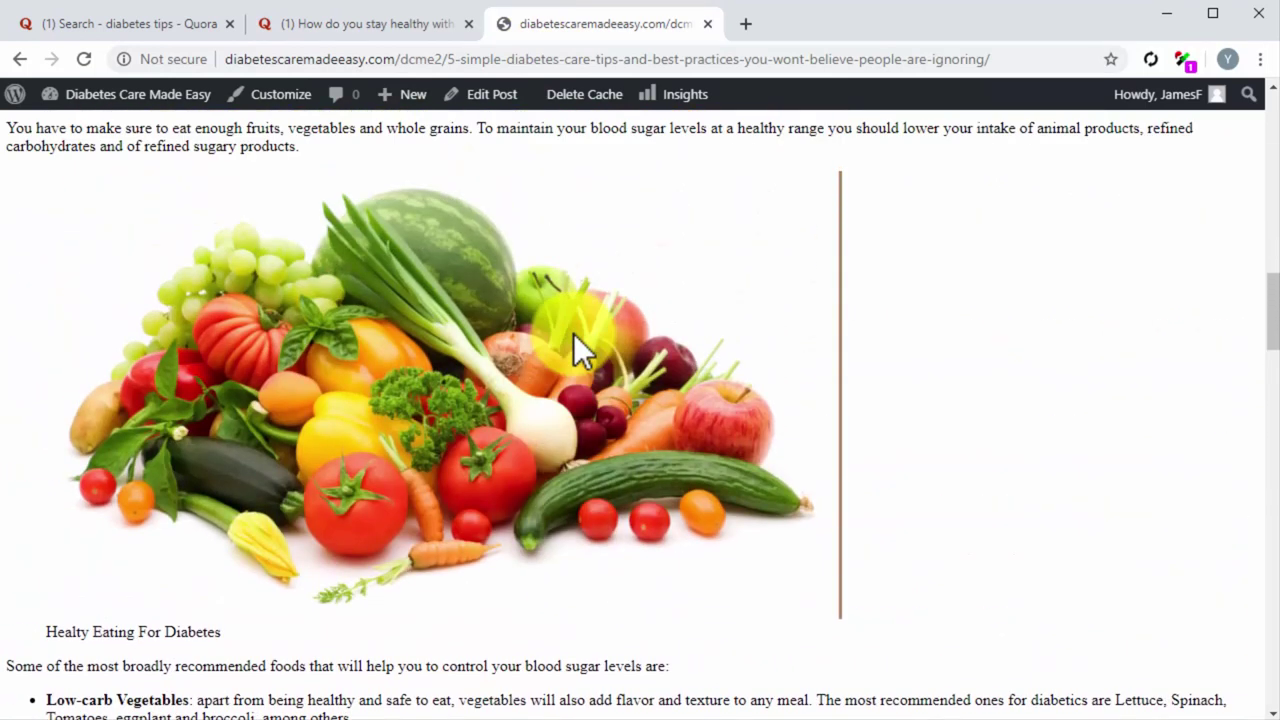
right_click(578, 345)
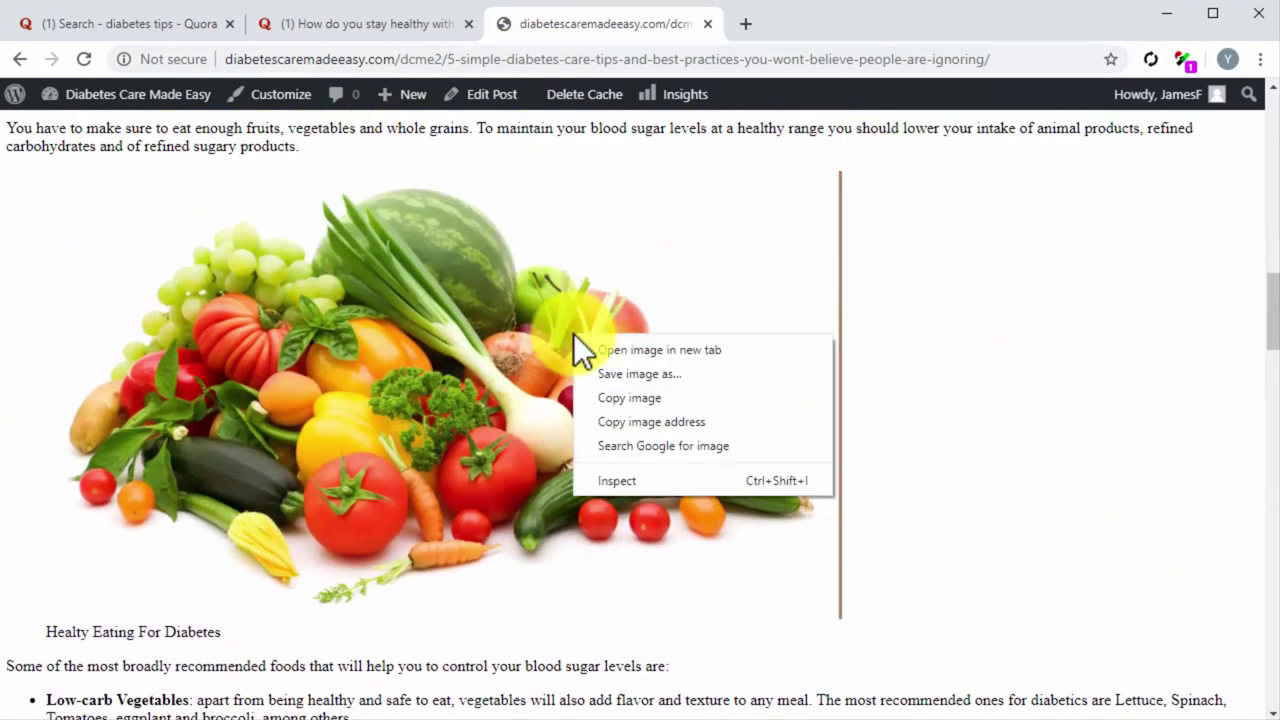
left_click(612, 421)
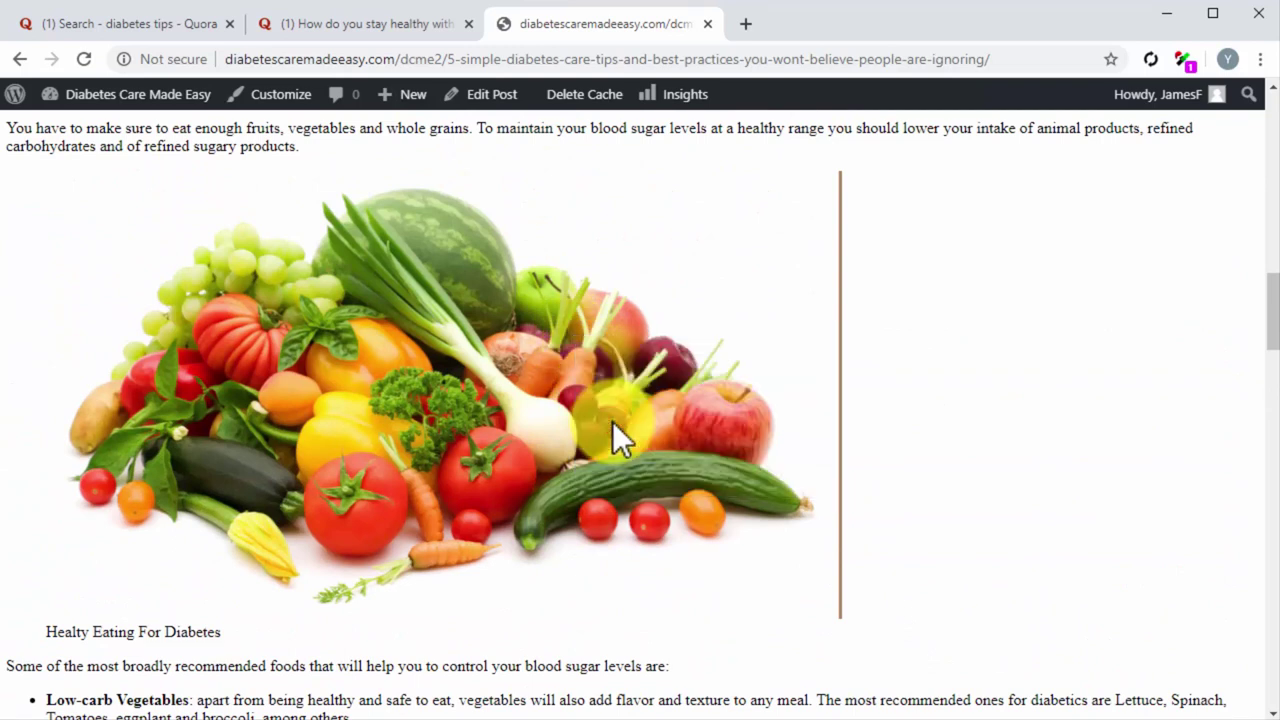
Return to the Quora answer and insert the picture from its copied address on a new line after the lifestyle guidelines paragraph.
left_click(372, 24)
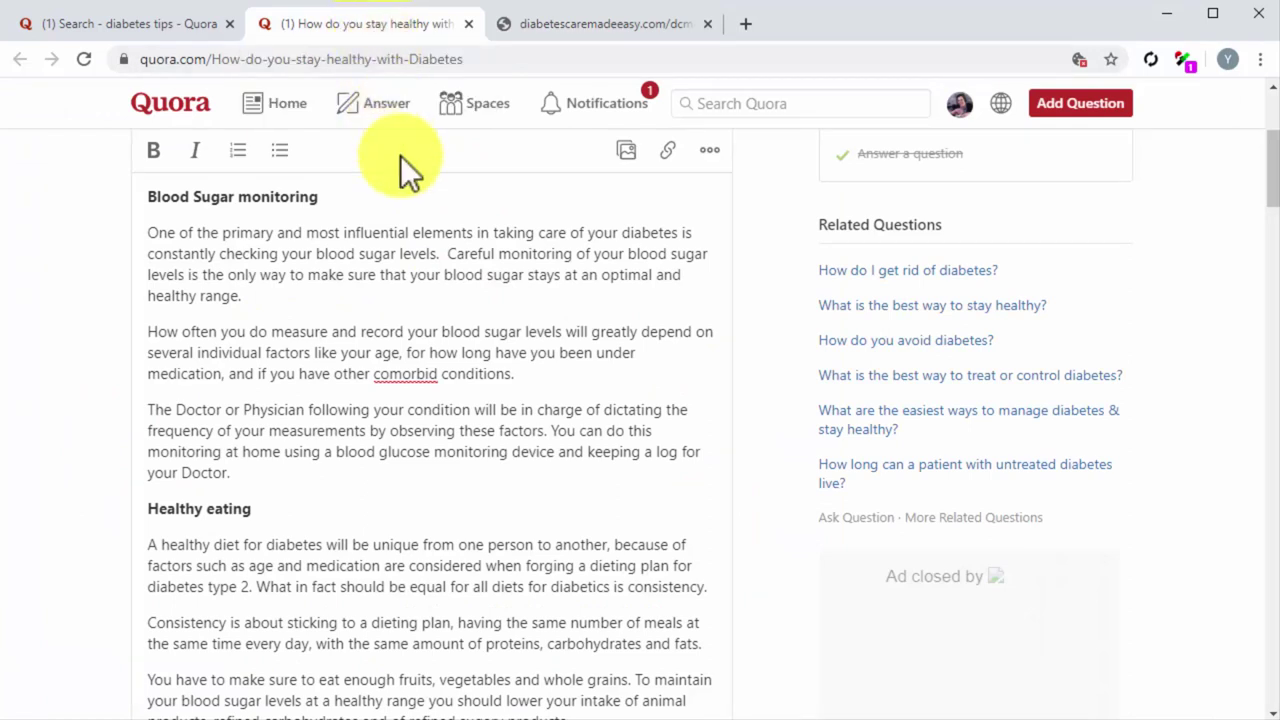
scroll(490, 385, "up", 3)
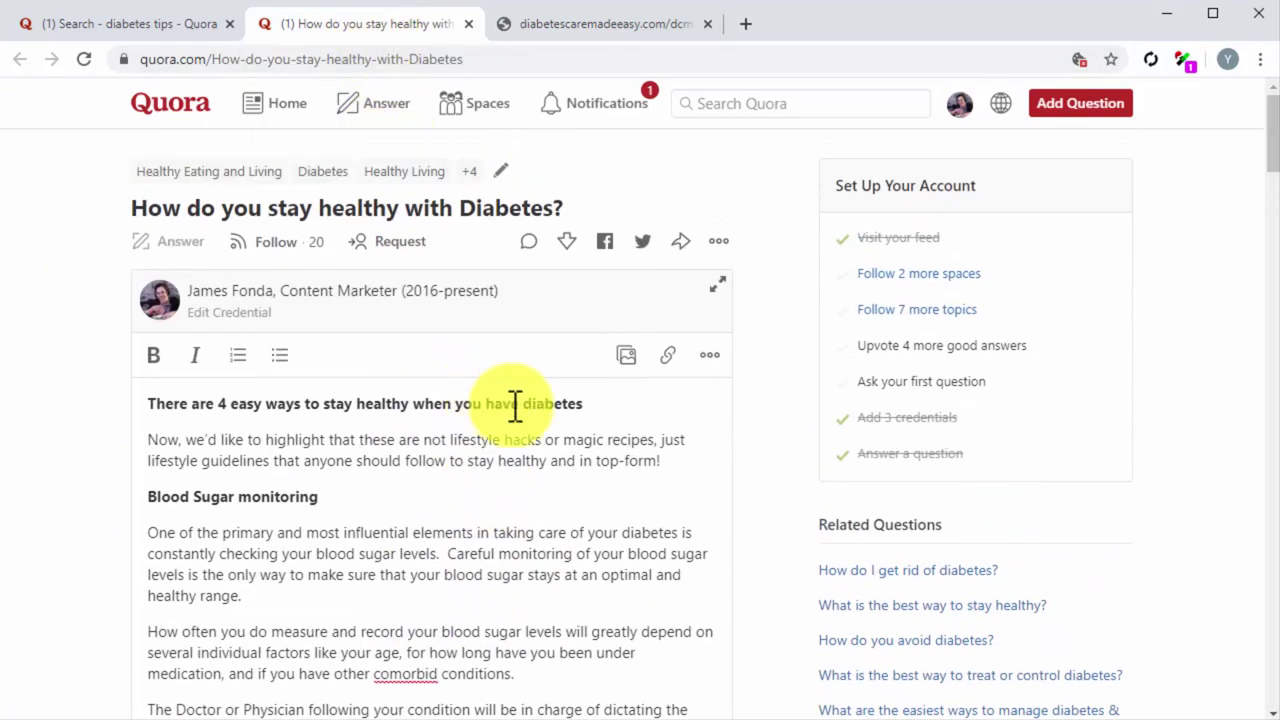
left_click(688, 473)
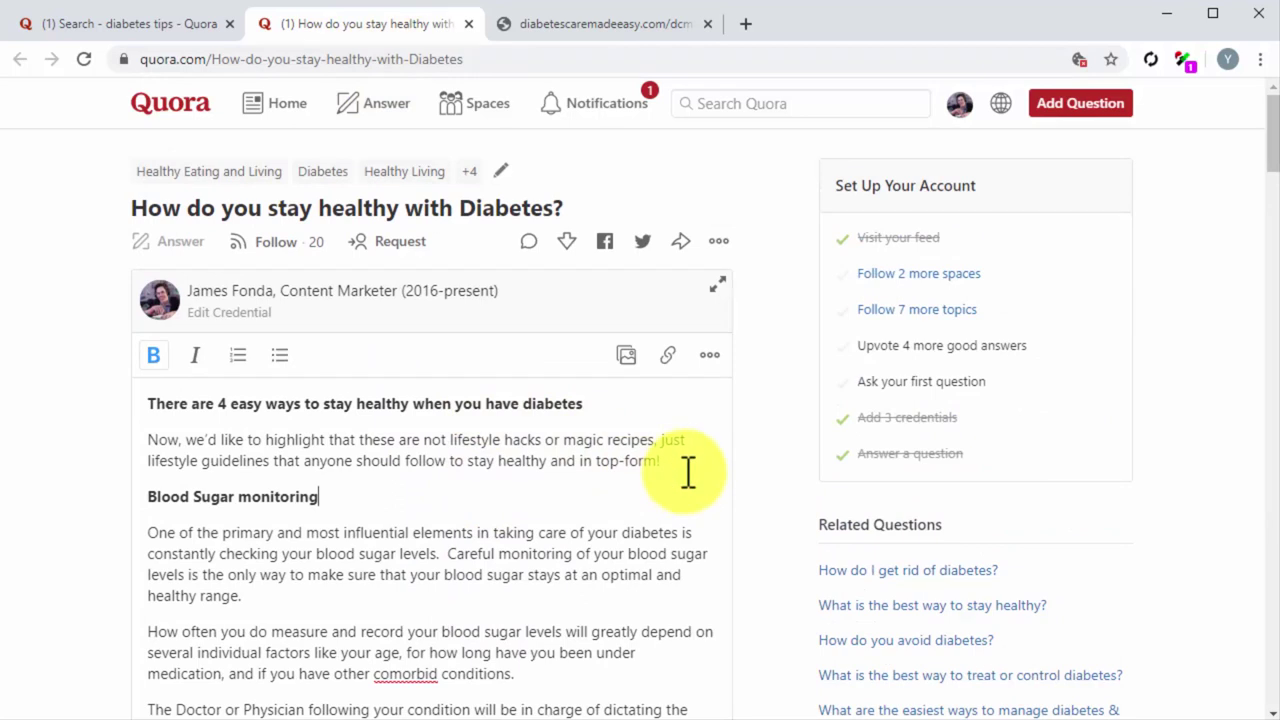
left_click(686, 466)
key("Return")
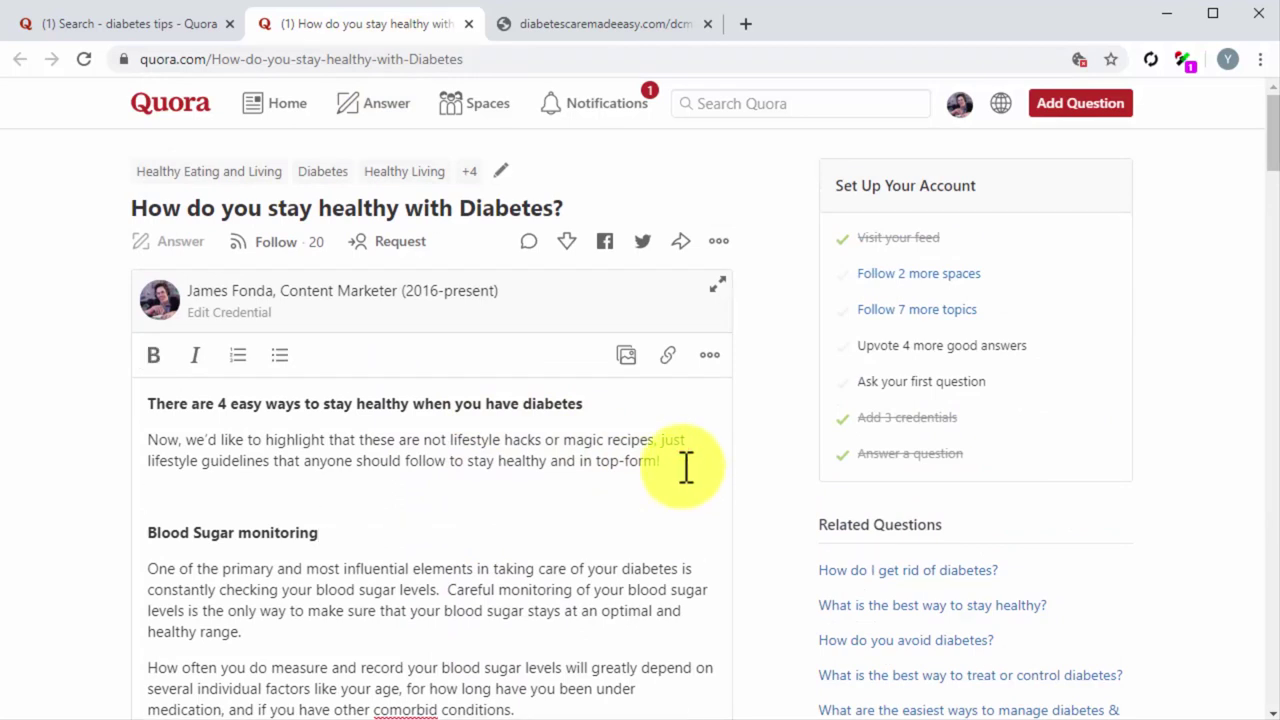
left_click(662, 356)
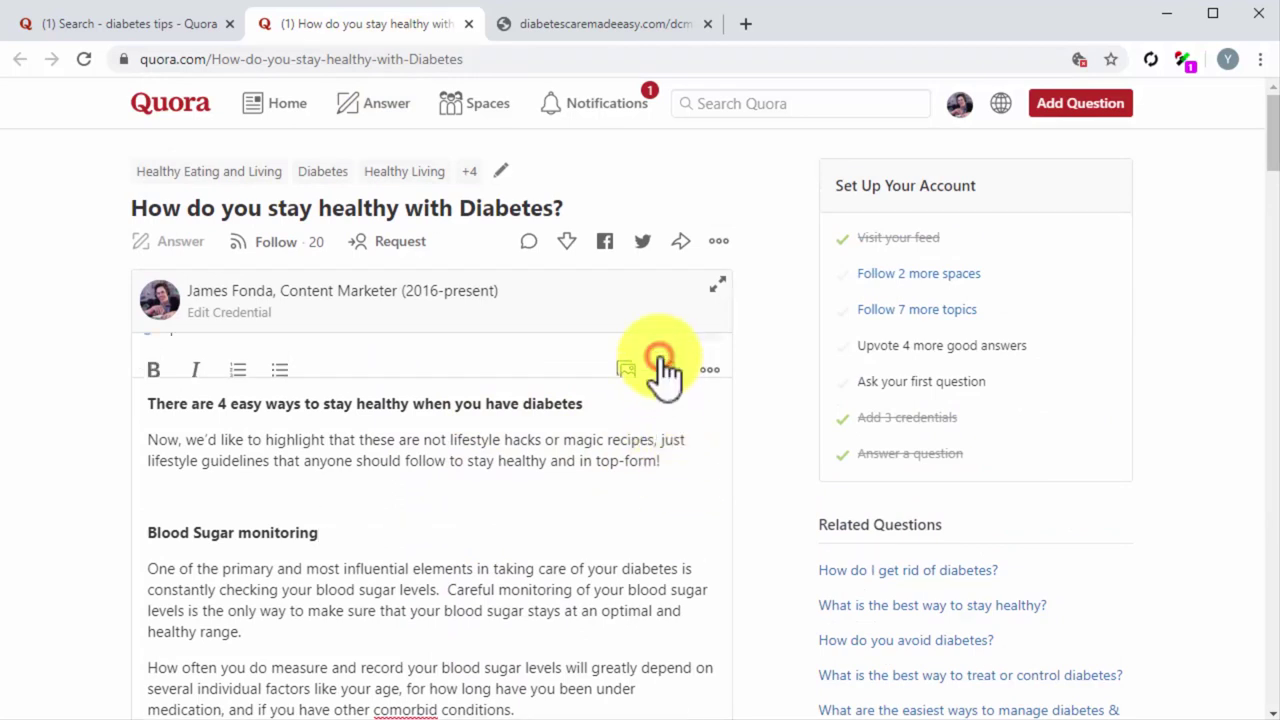
key("ctrl+v")
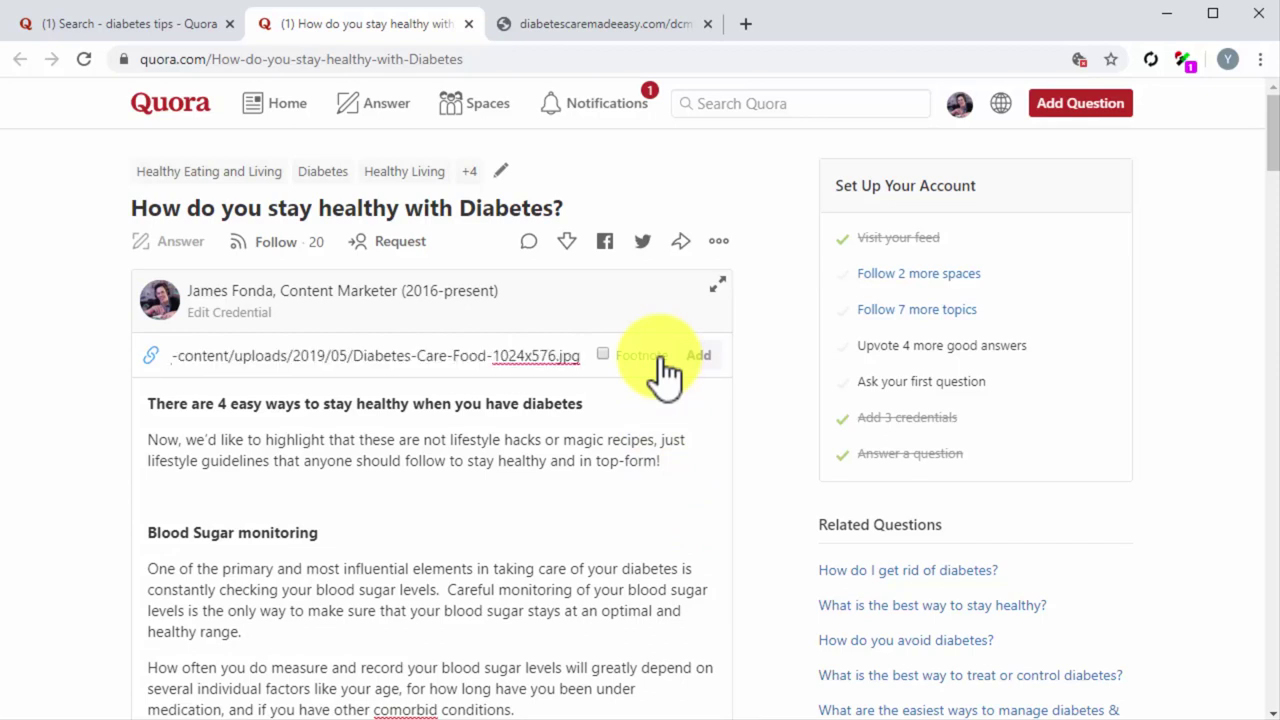
left_click(695, 358)
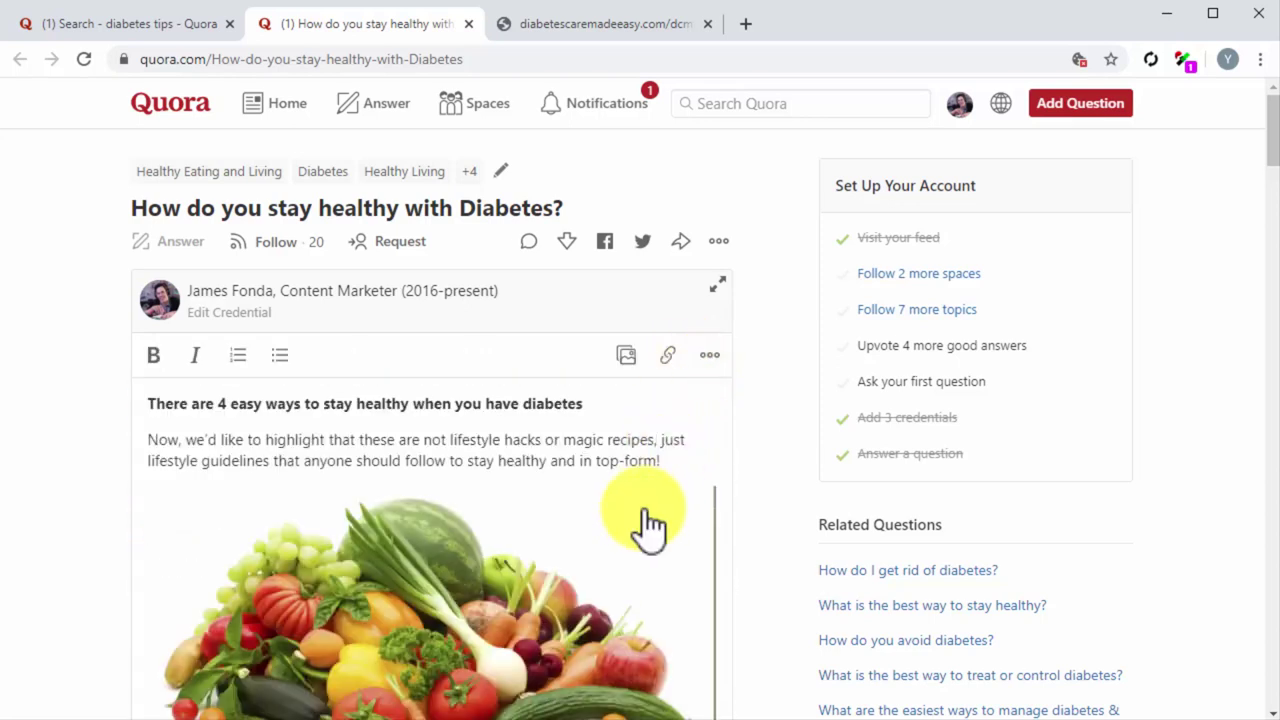
End the answer with "I wrote an entire piece where I go into more detail...", mentioning other tips and recommendations and inviting readers to the link below.
scroll(646, 529, "down", 7)
scroll(646, 529, "down", 8)
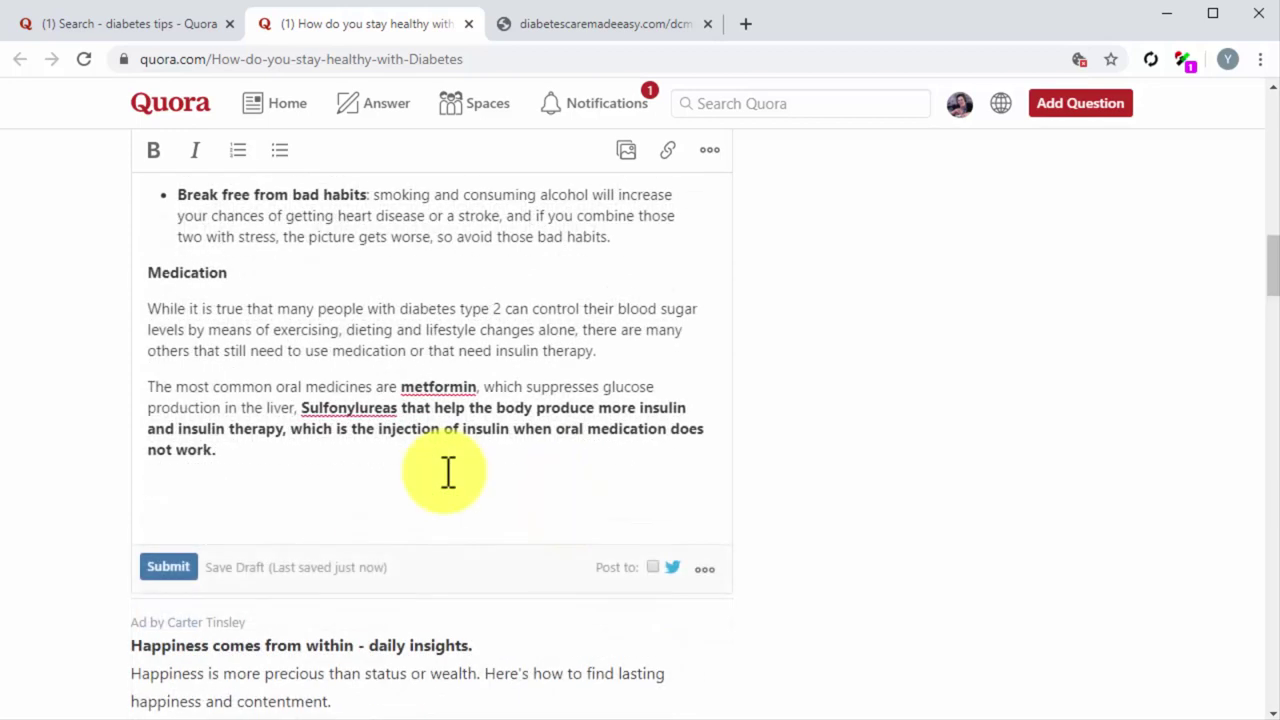
type("wrote an entire piece where I go into more detail. There I also include some other tips and recommendations. Yo")
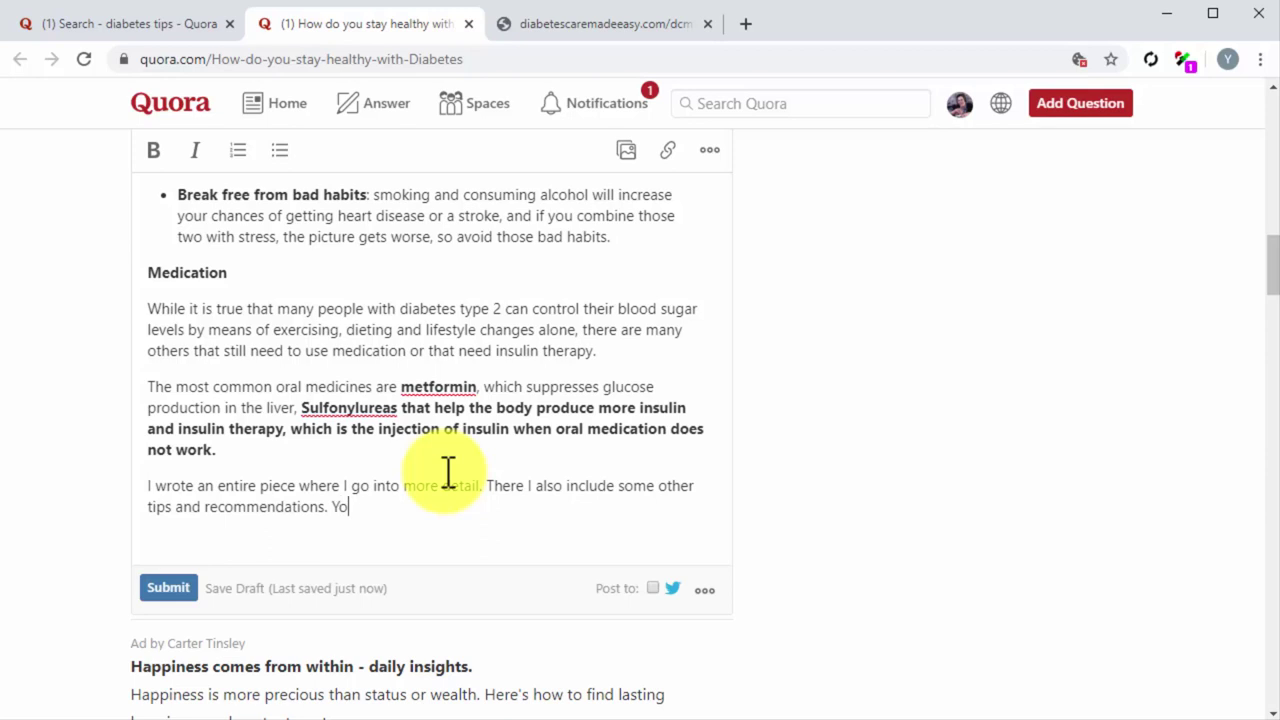
type("u can read it by clicking on the link below.")
key("Return")
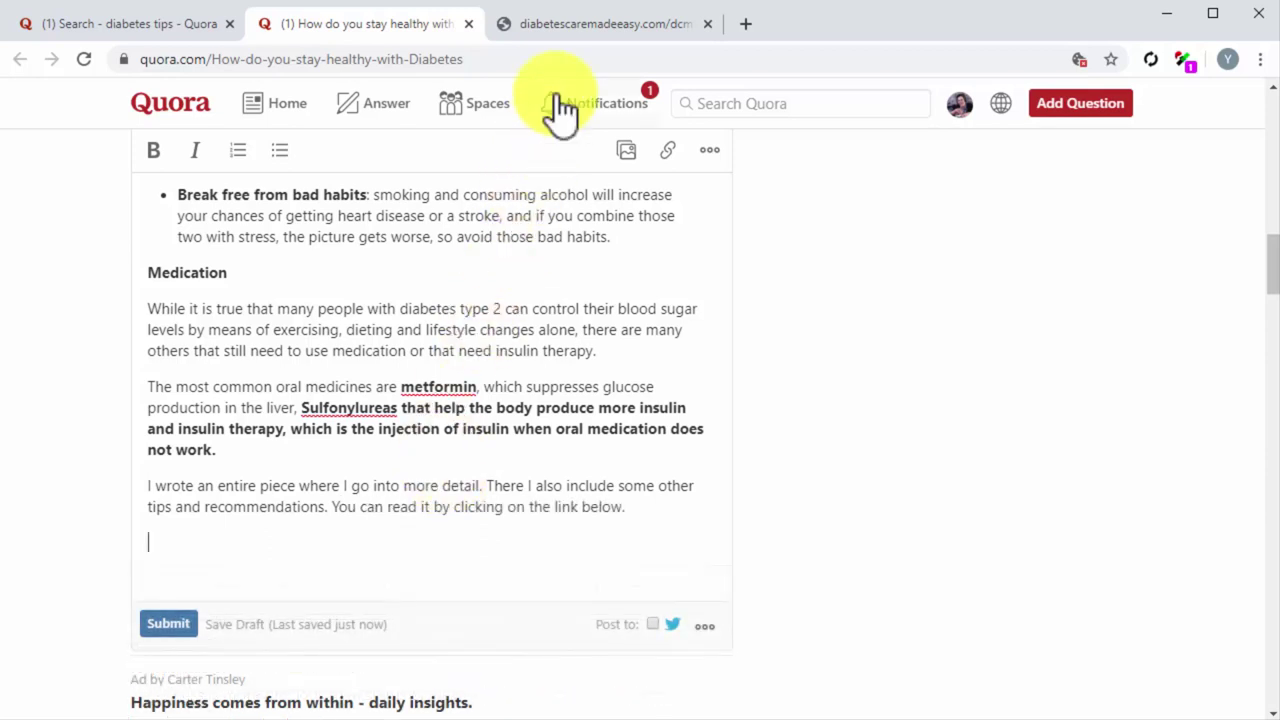
Copy the blog post's URL and add it as a link on the line below the answer's closing paragraph.
left_click(577, 25)
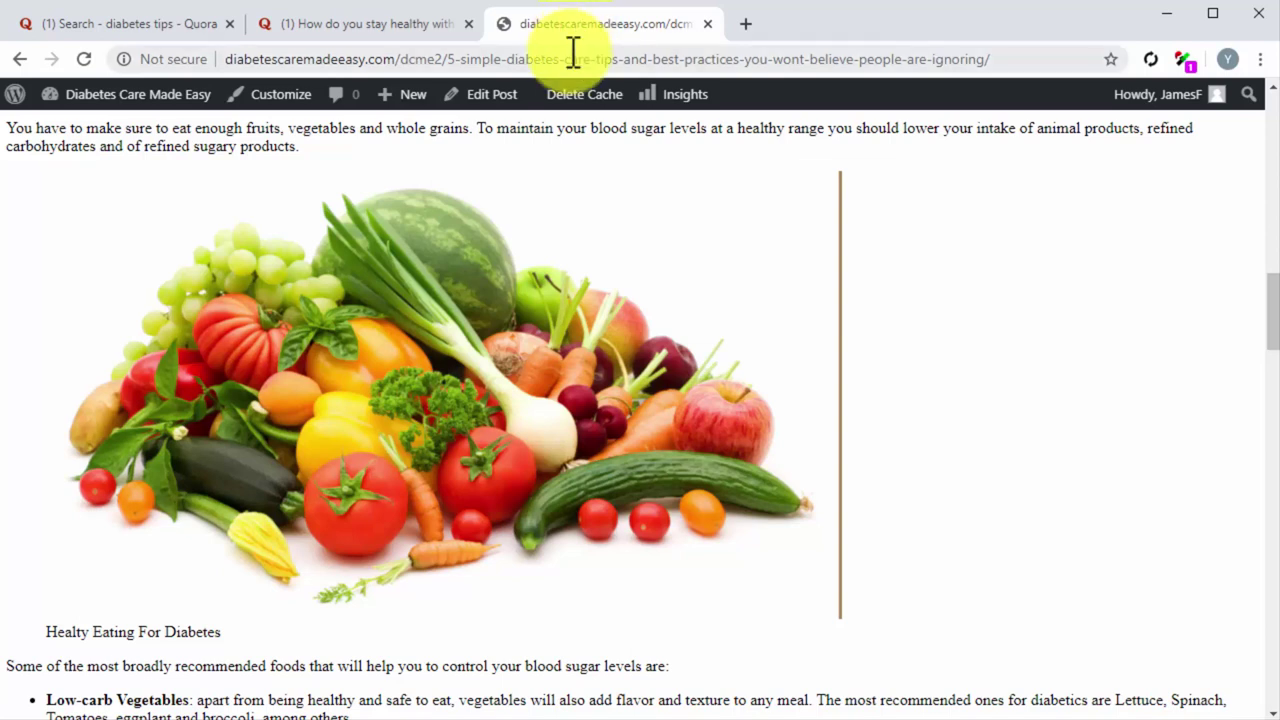
right_click(570, 58)
left_click(599, 162)
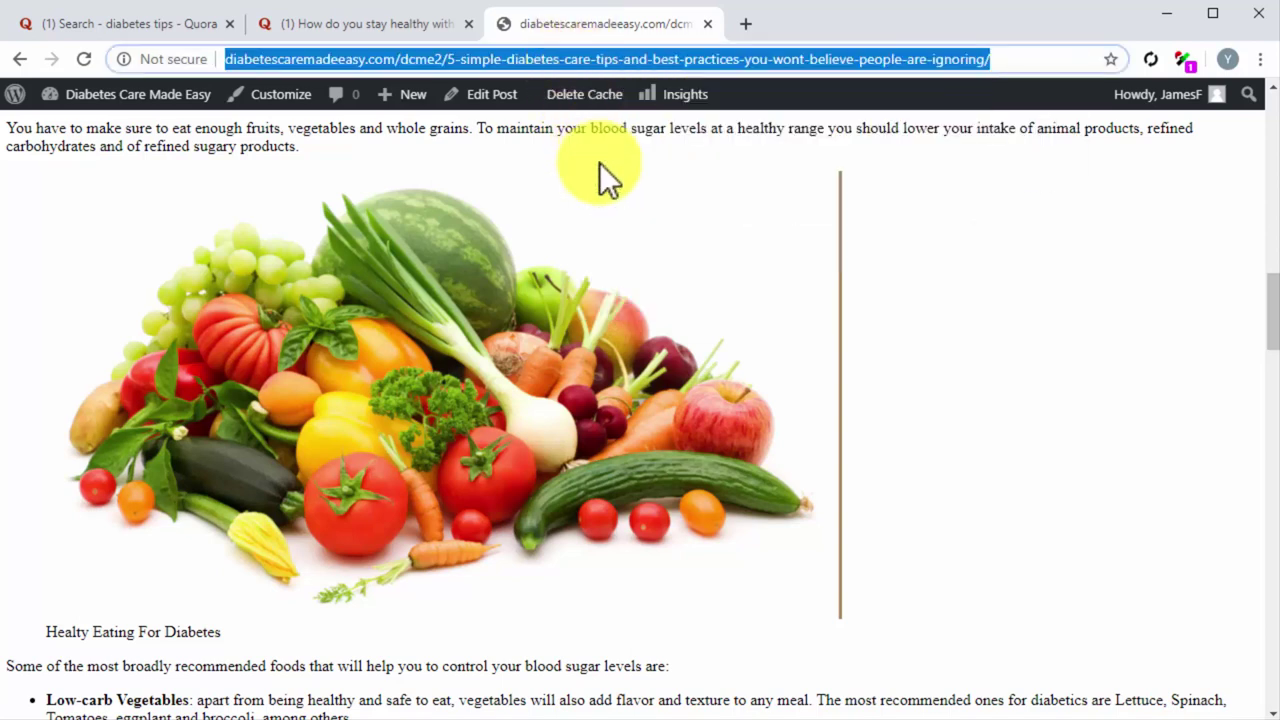
left_click(420, 35)
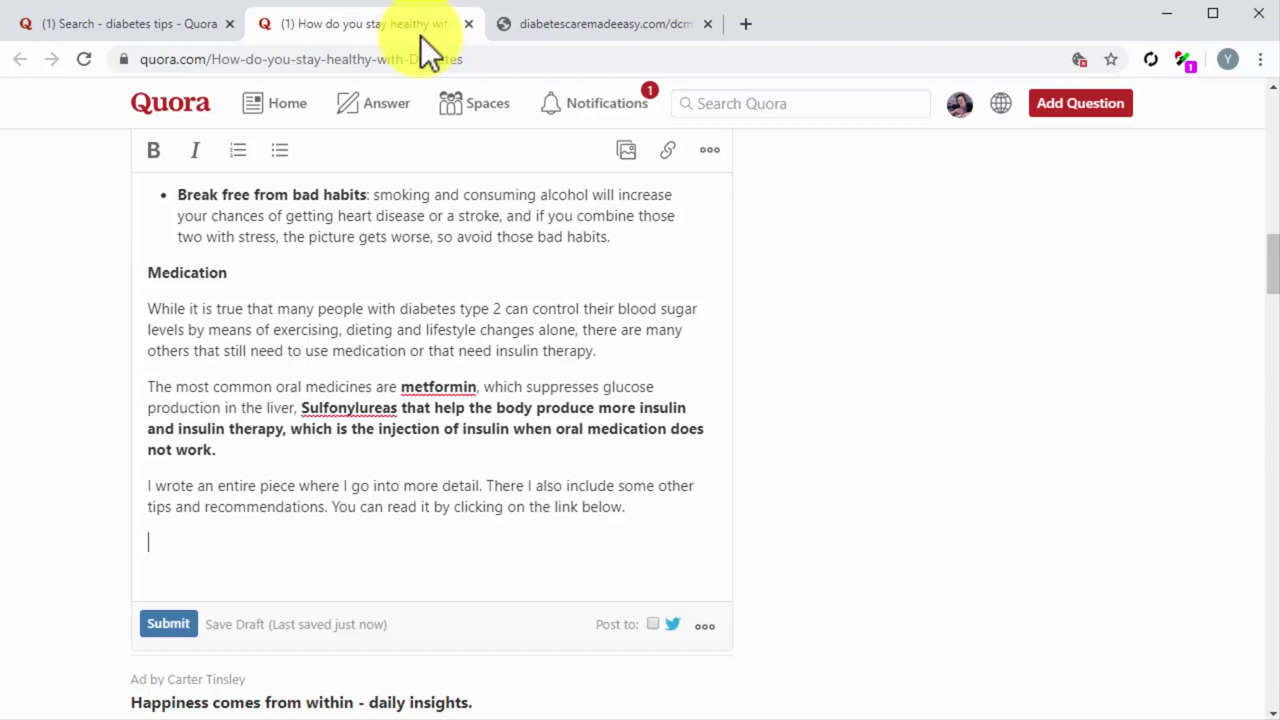
left_click(667, 152)
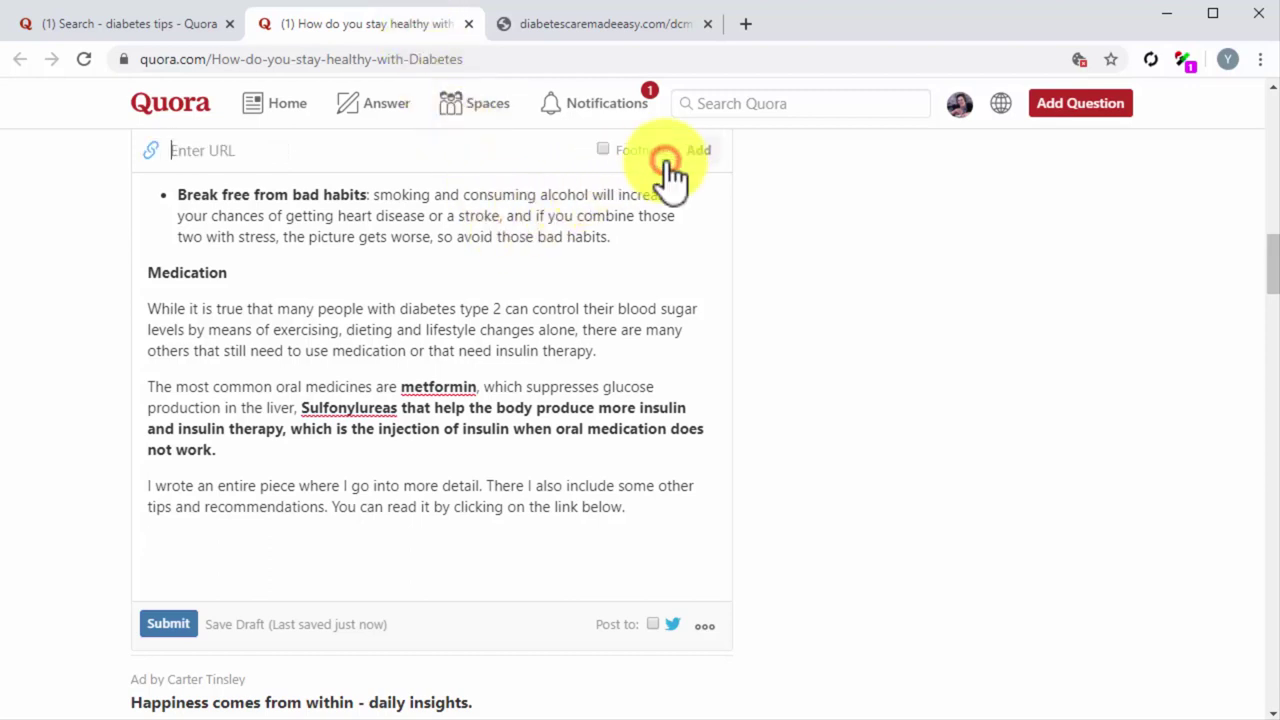
key("ctrl+v")
left_click(688, 156)
key("Return")
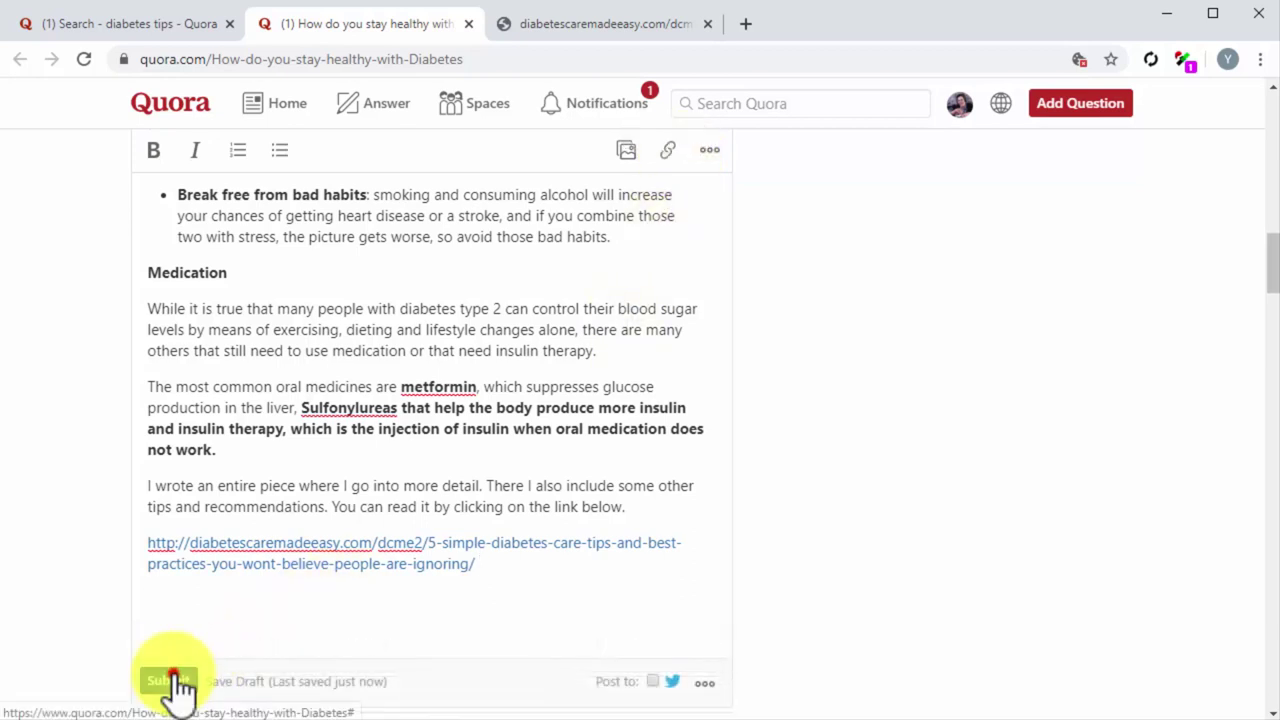
Submit the answer and read through the published version.
left_click(172, 682)
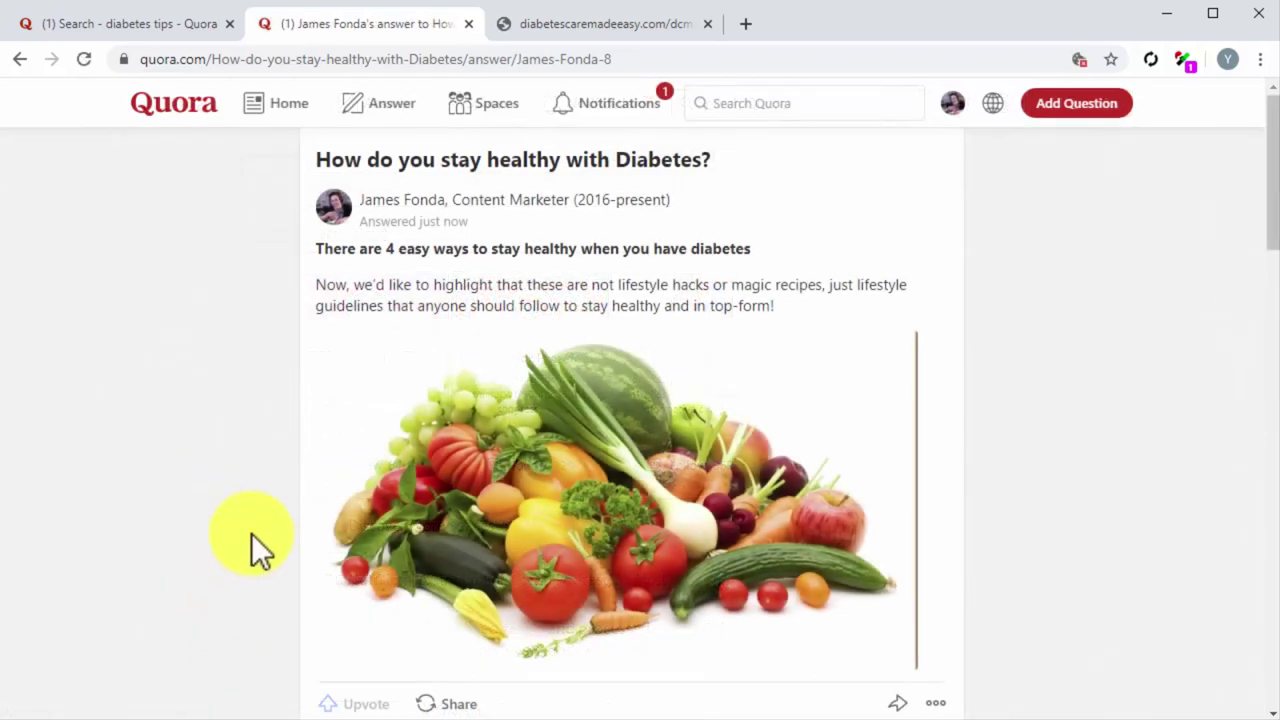
scroll(256, 525, "down", 1)
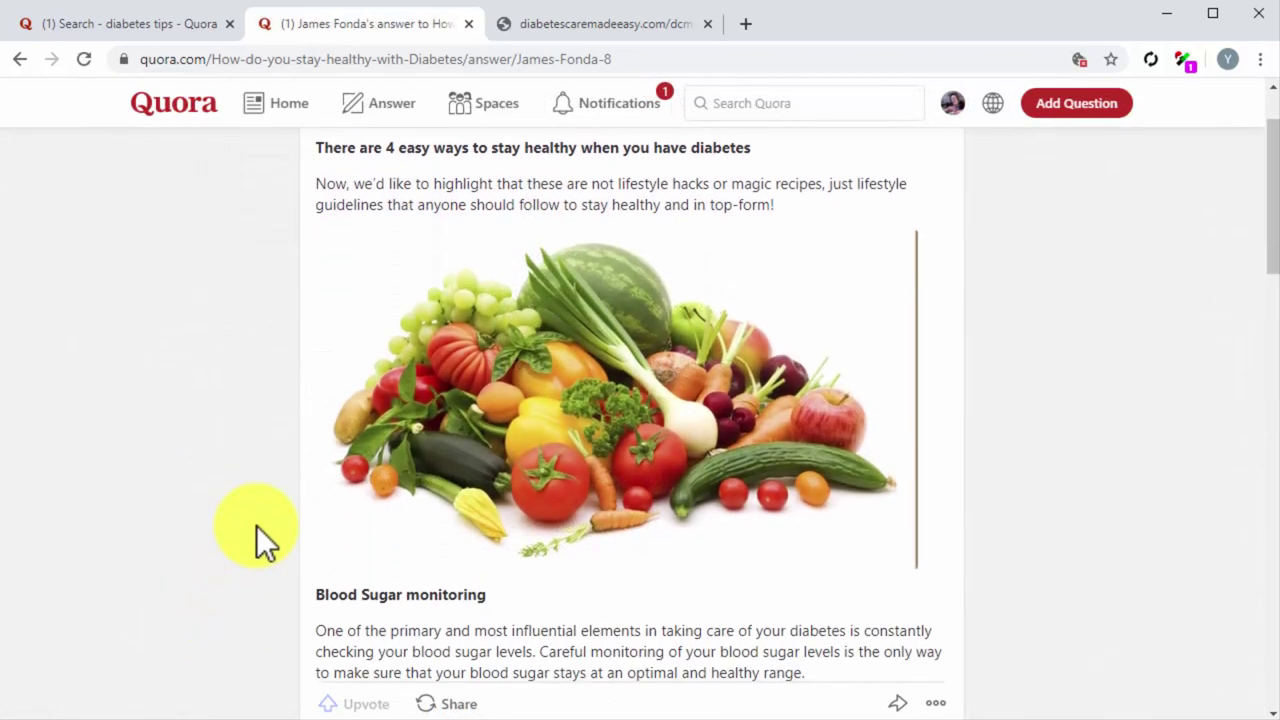
scroll(256, 525, "down", 2)
scroll(256, 525, "down", 4)
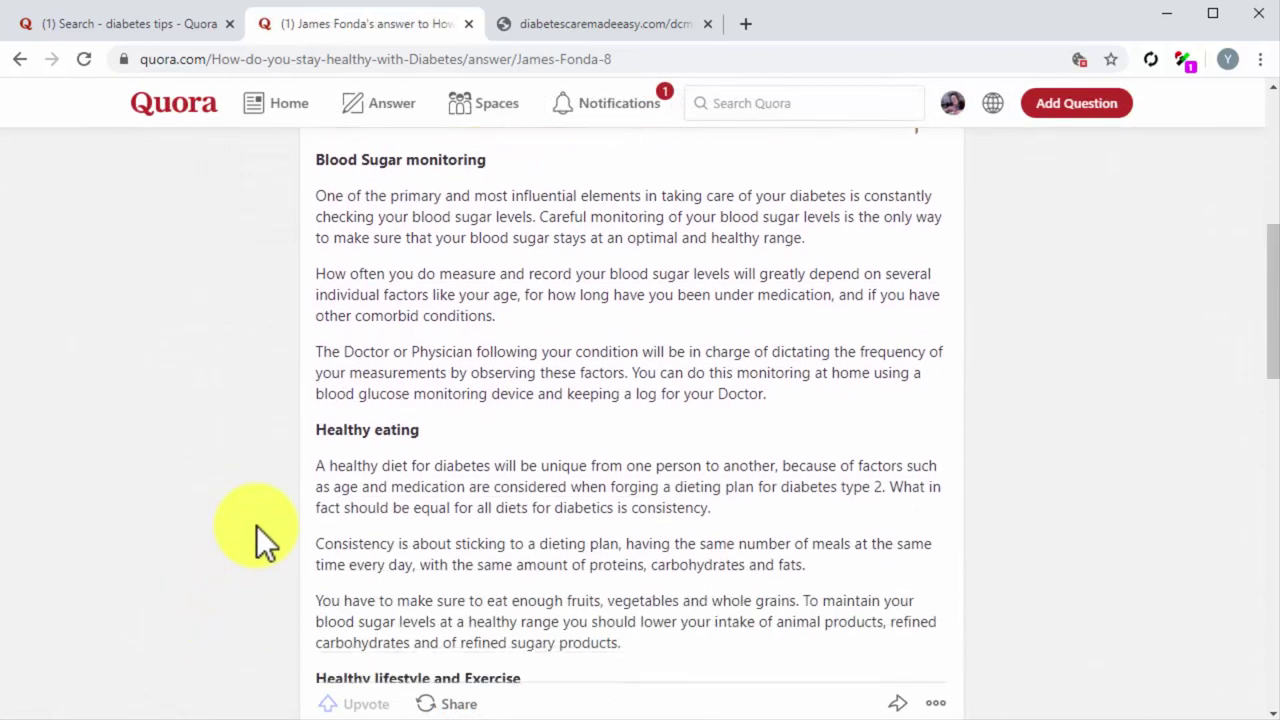
scroll(254, 524, "down", 3)
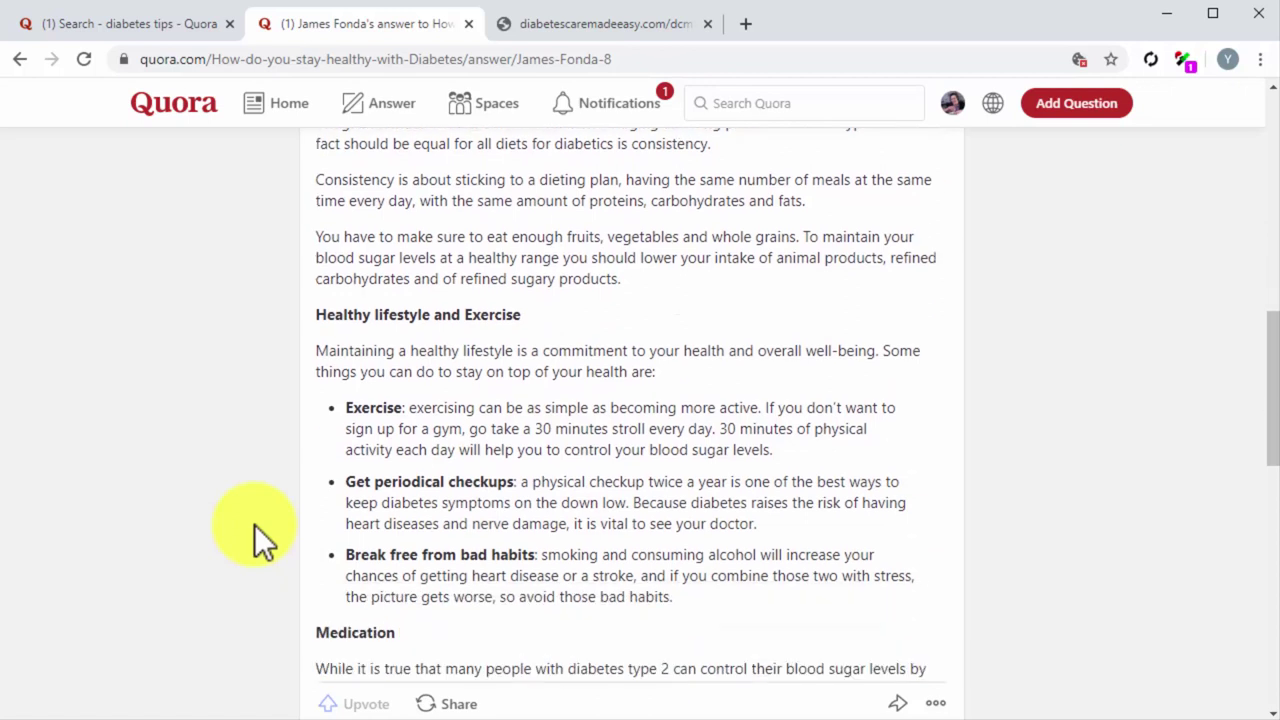
scroll(254, 524, "down", 1)
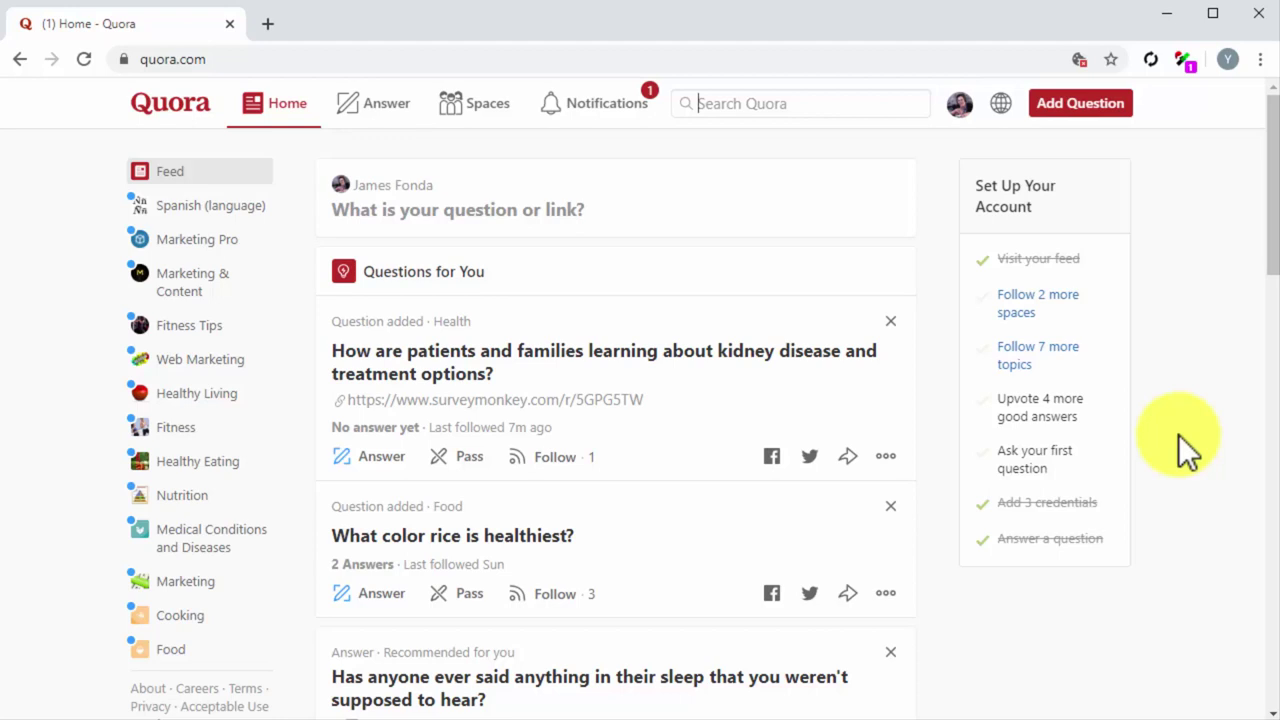
Open the account's profile page and change its headline credential to "Content Marketer at diabetescaremadeeasy.com".
left_click(968, 112)
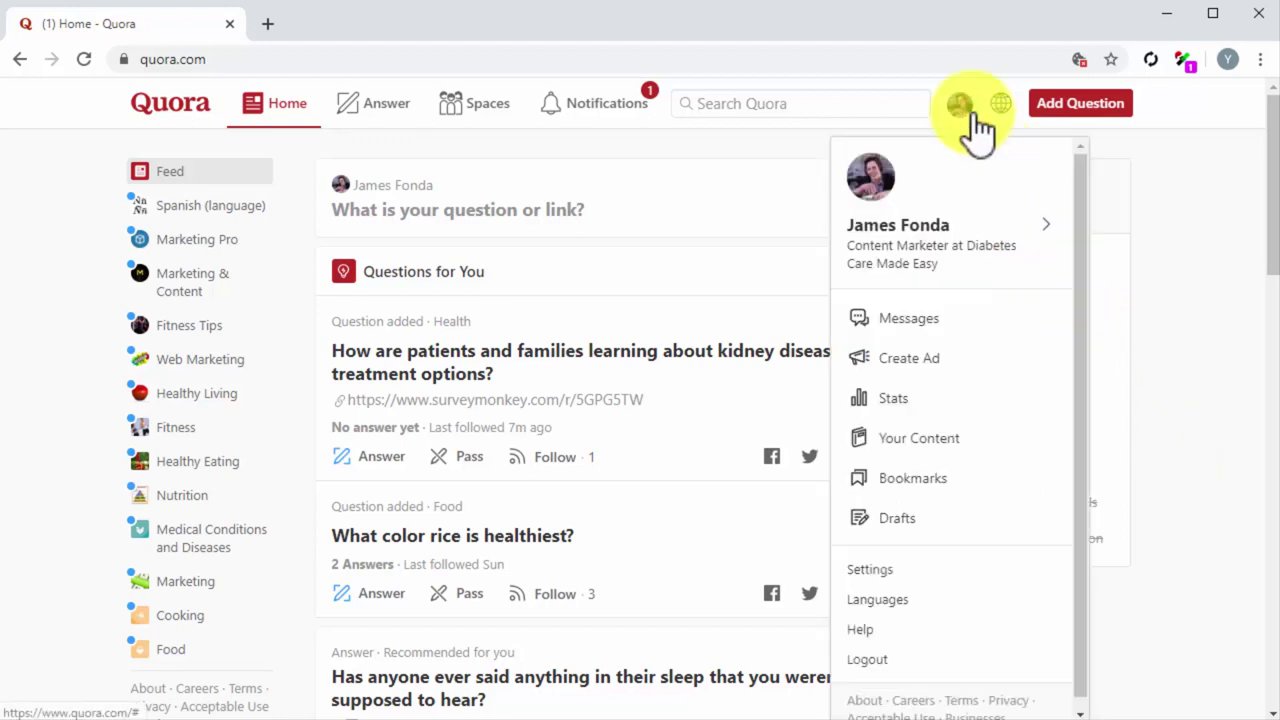
left_click(984, 238)
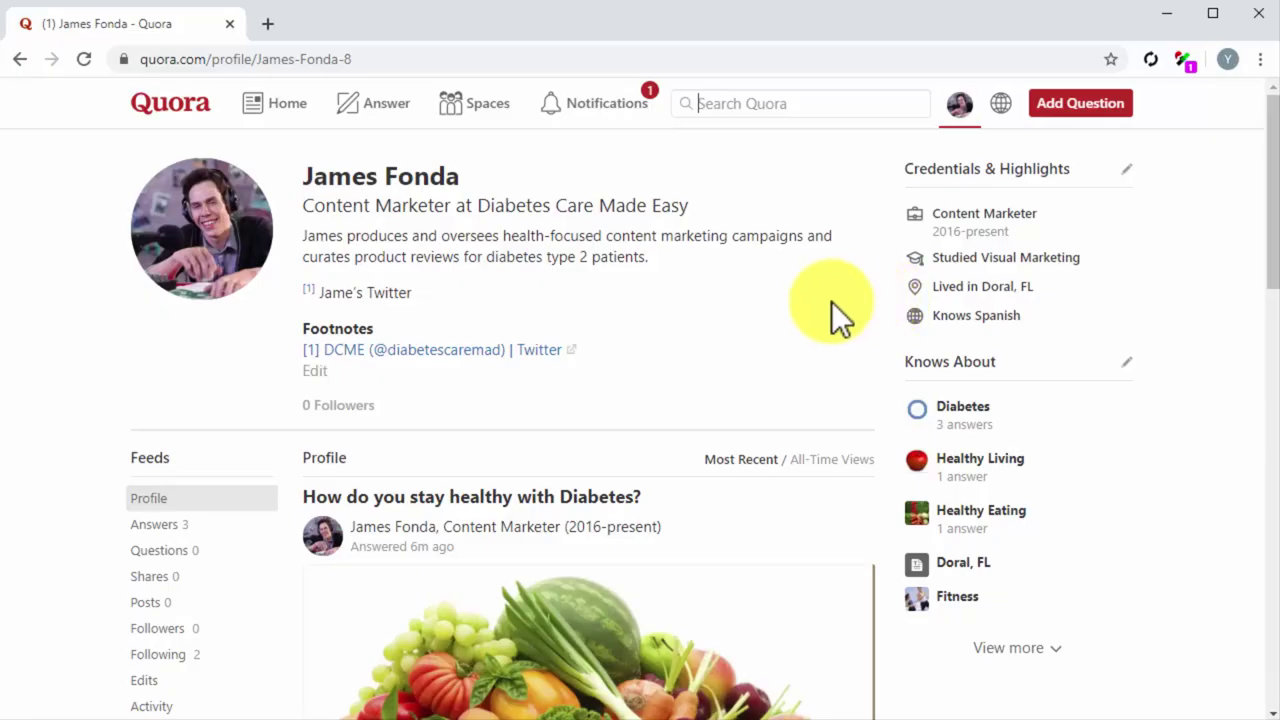
mouse_move(601, 208)
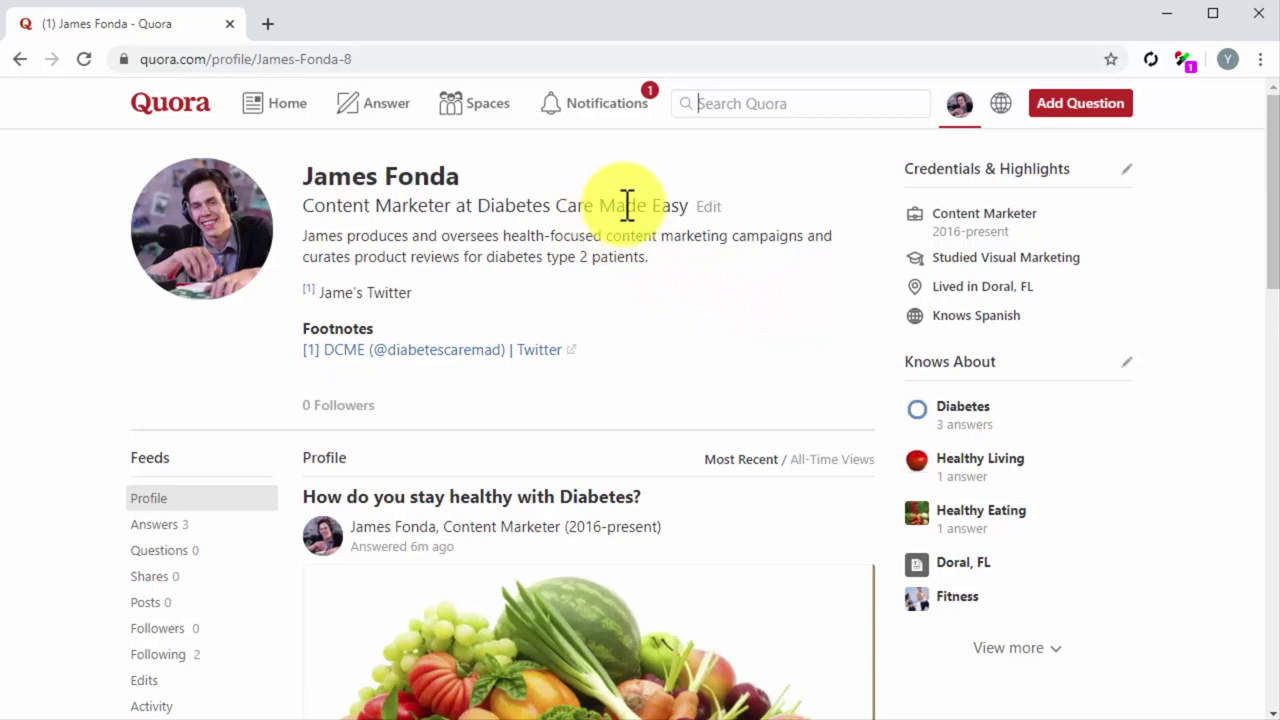
left_click(704, 206)
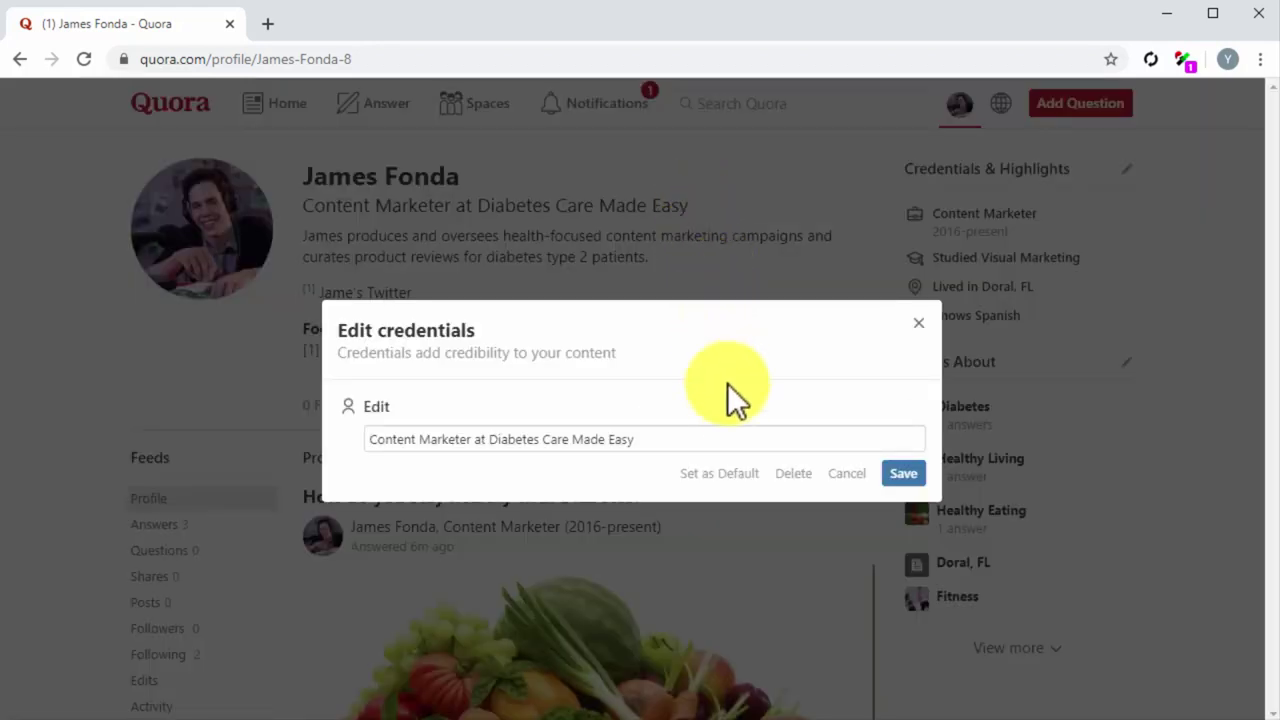
left_click(731, 439)
left_click_drag(652, 440, 494, 440)
key("ctrl+v")
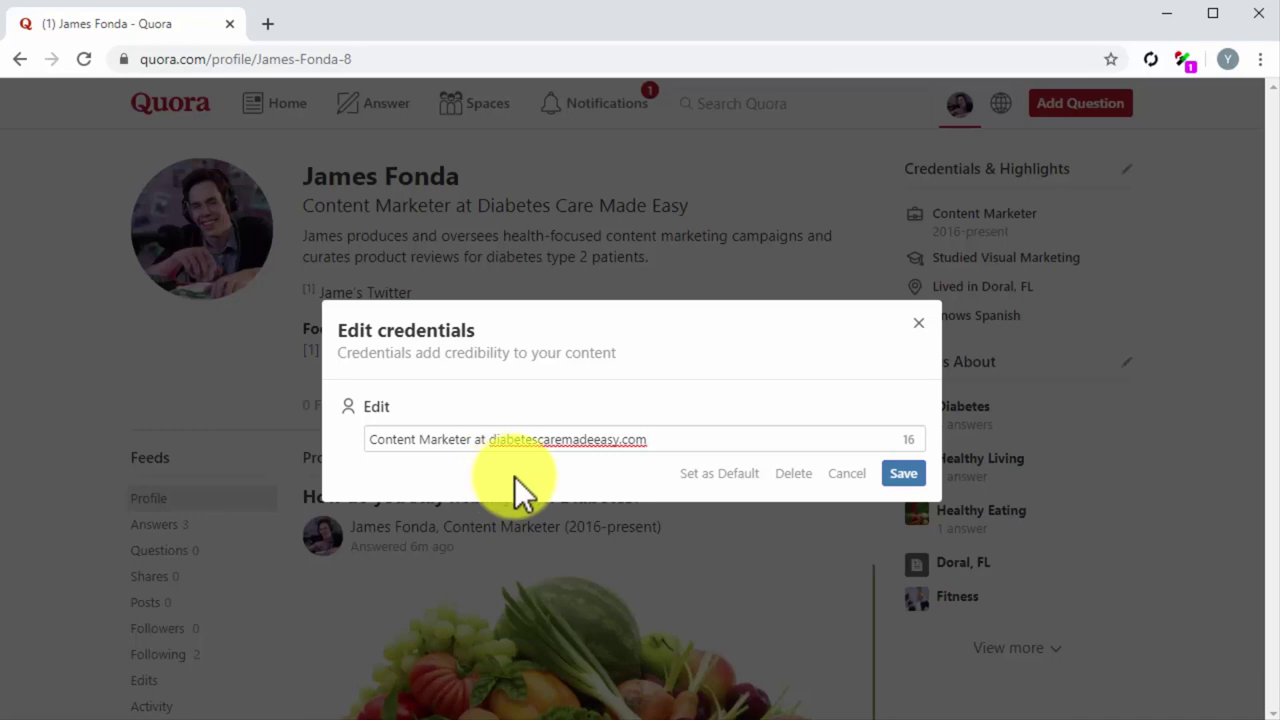
left_click(897, 480)
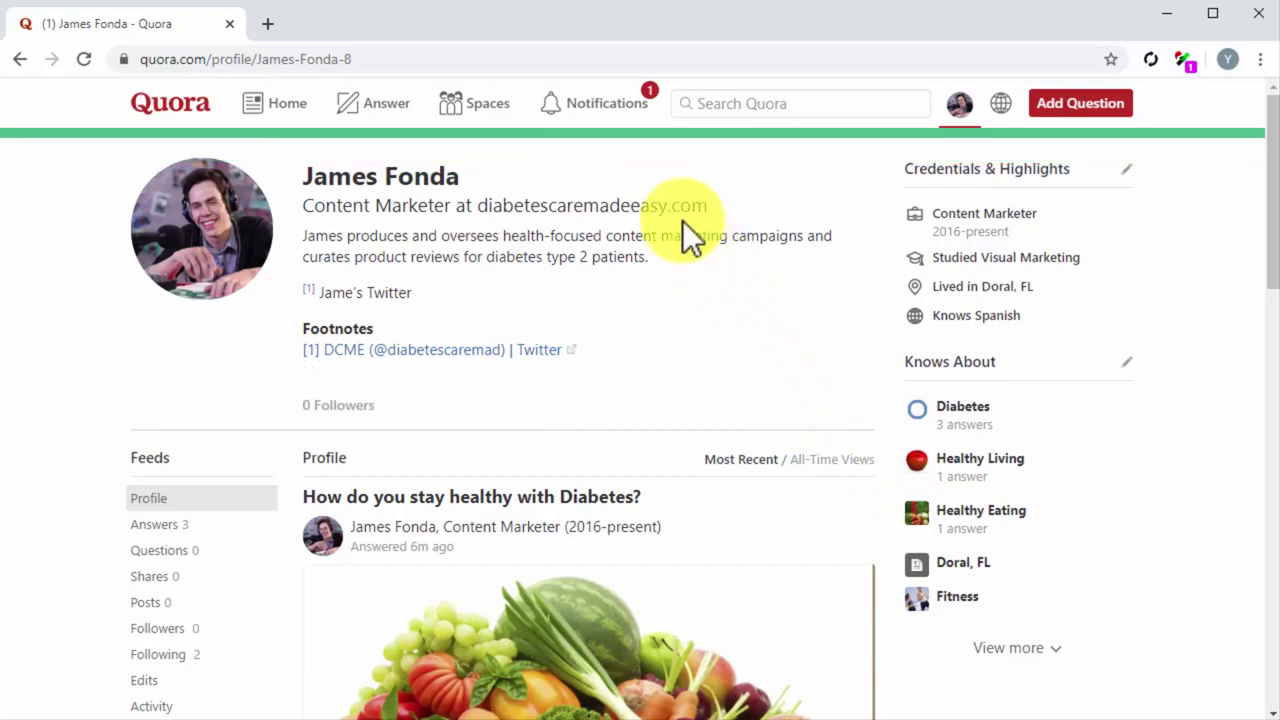
Select the website address in the profile credential and check the browser's option for going to that site.
left_click_drag(478, 206, 706, 207)
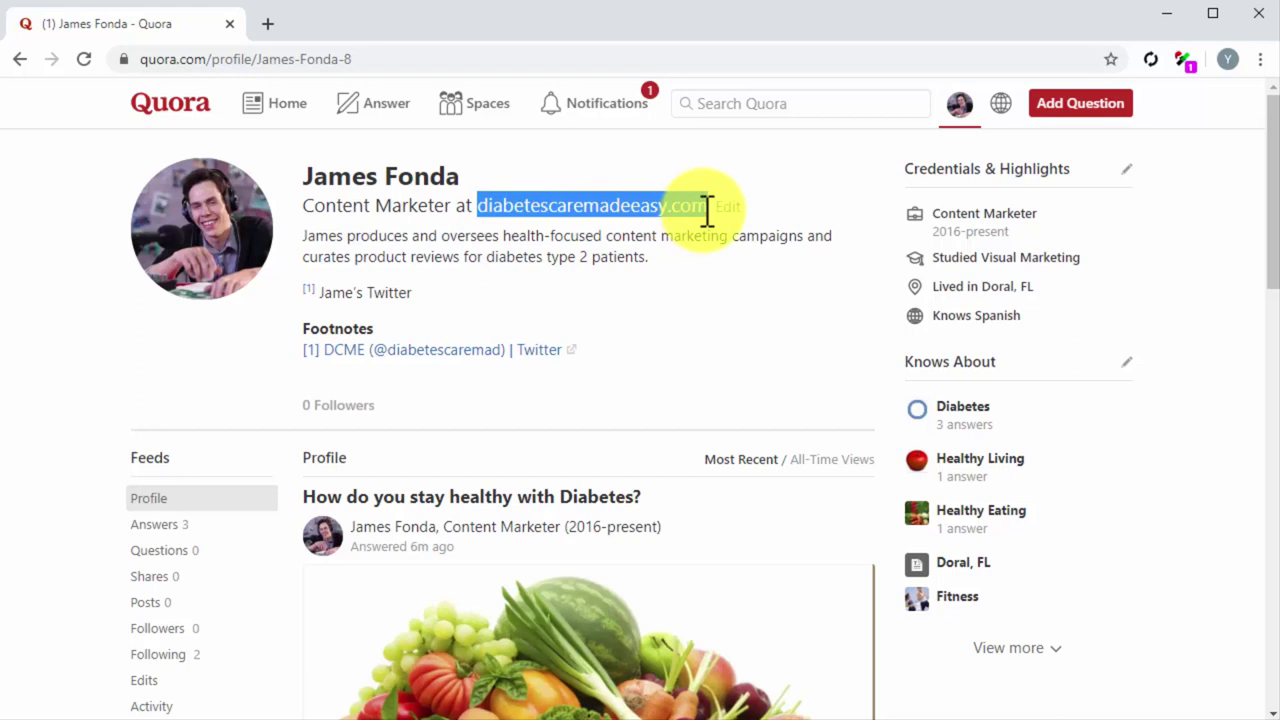
right_click(670, 203)
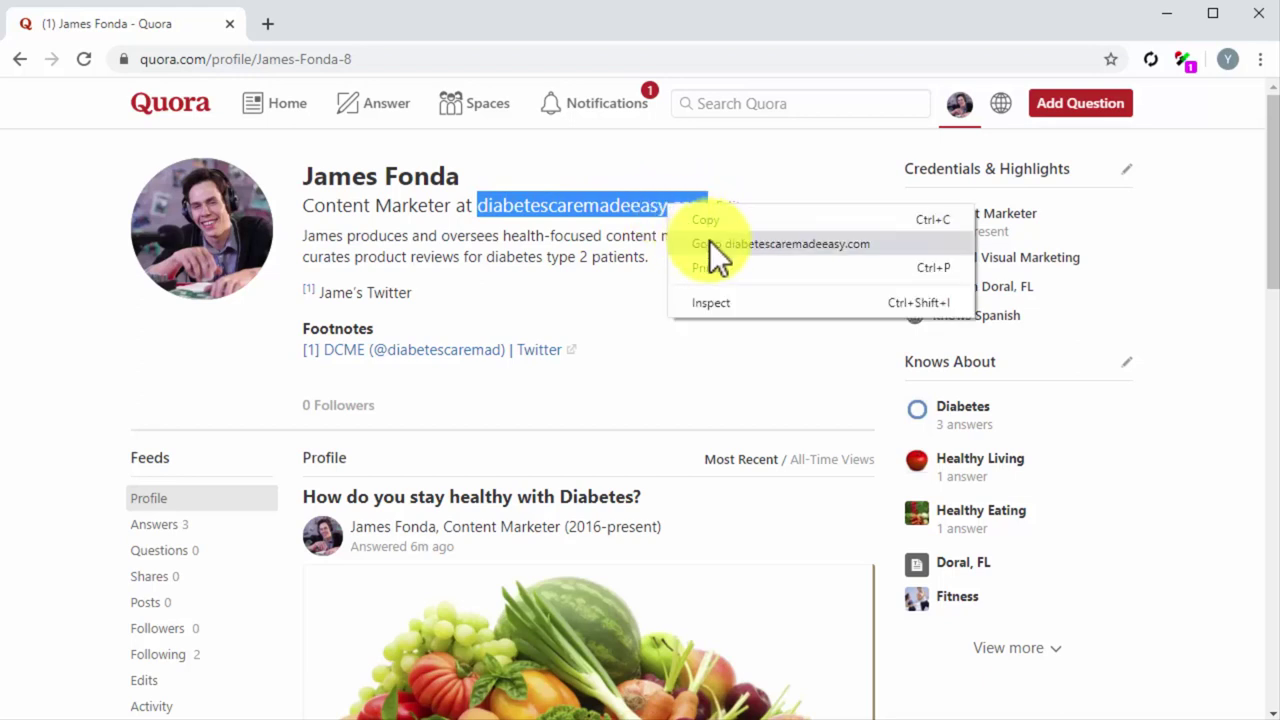
key("Escape")
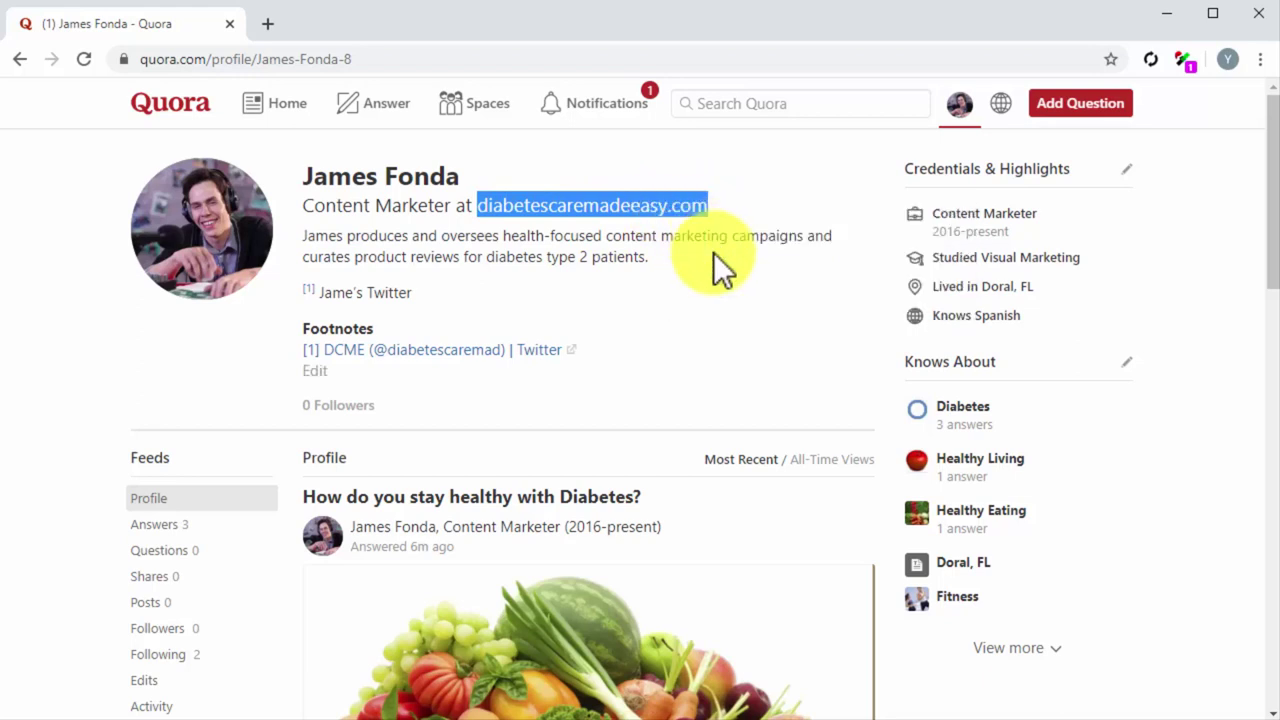
left_click(662, 258)
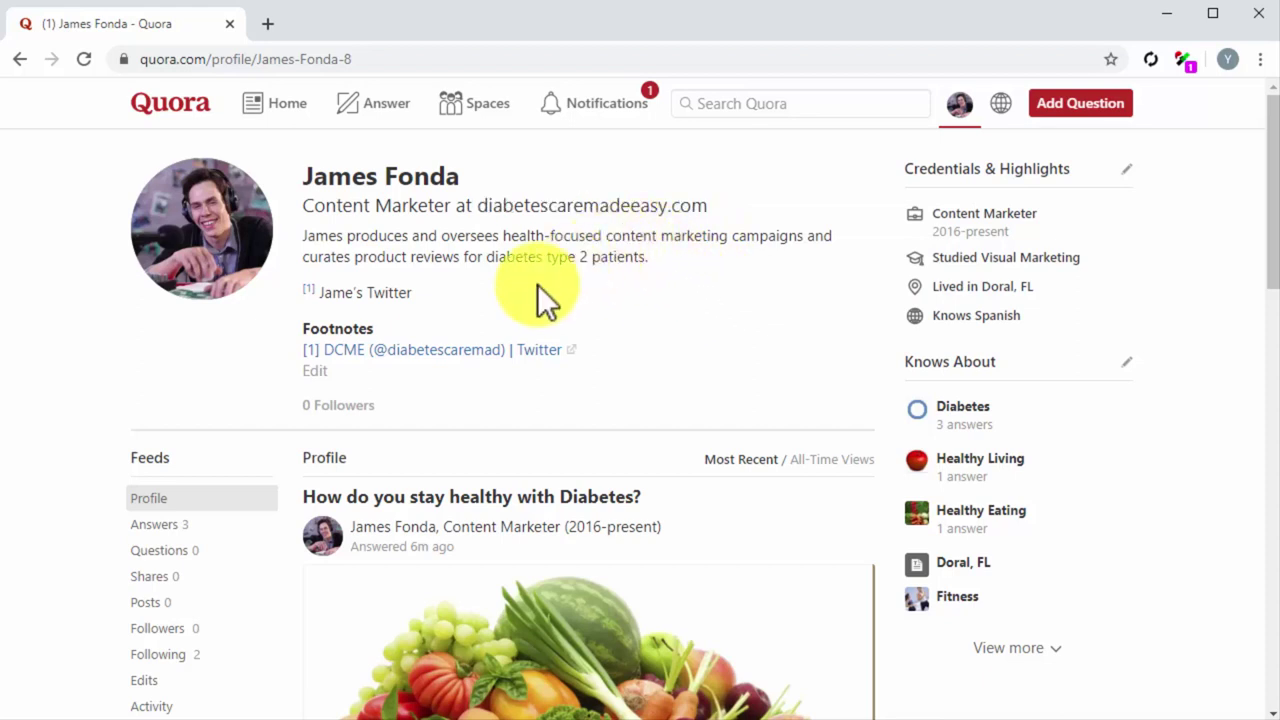
Add a "Website:" line linking to diabetescaremadeeasy.com below the first paragraph of the profile description and save it.
left_click(316, 373)
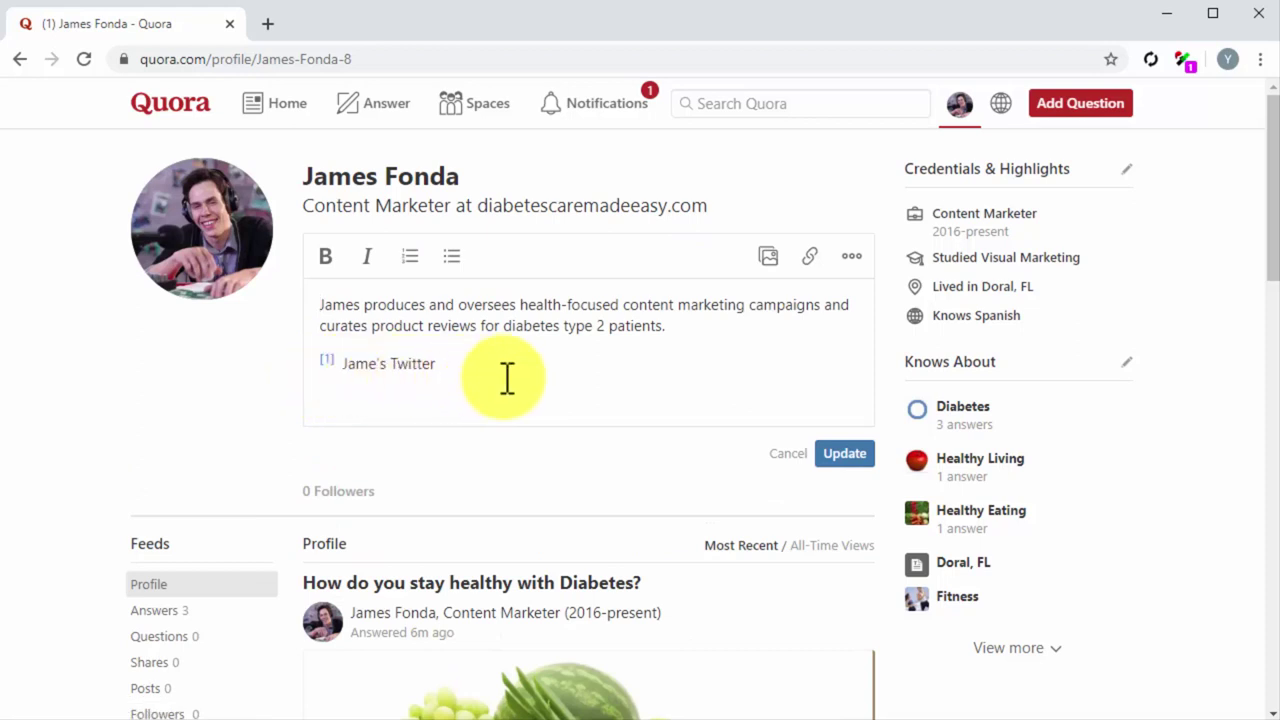
left_click(657, 334)
key("Return")
type("Website:")
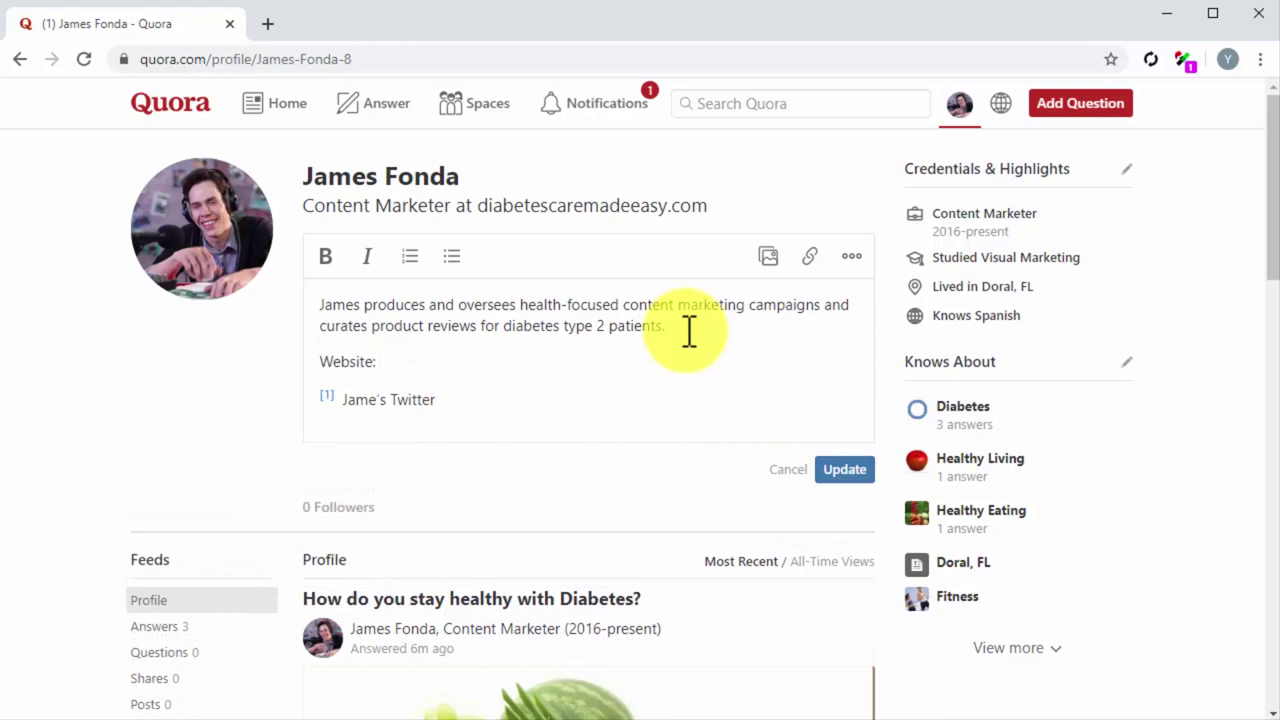
left_click(810, 258)
type("di")
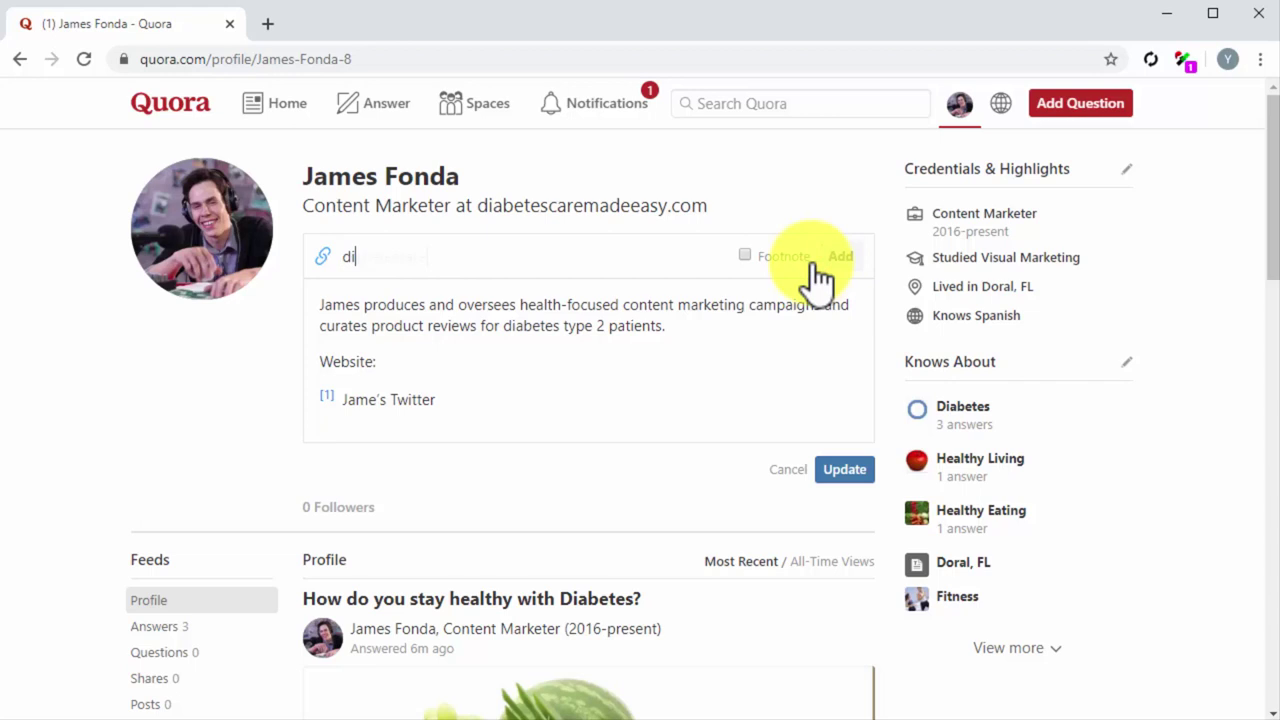
type("abetescaremadeeasy.com")
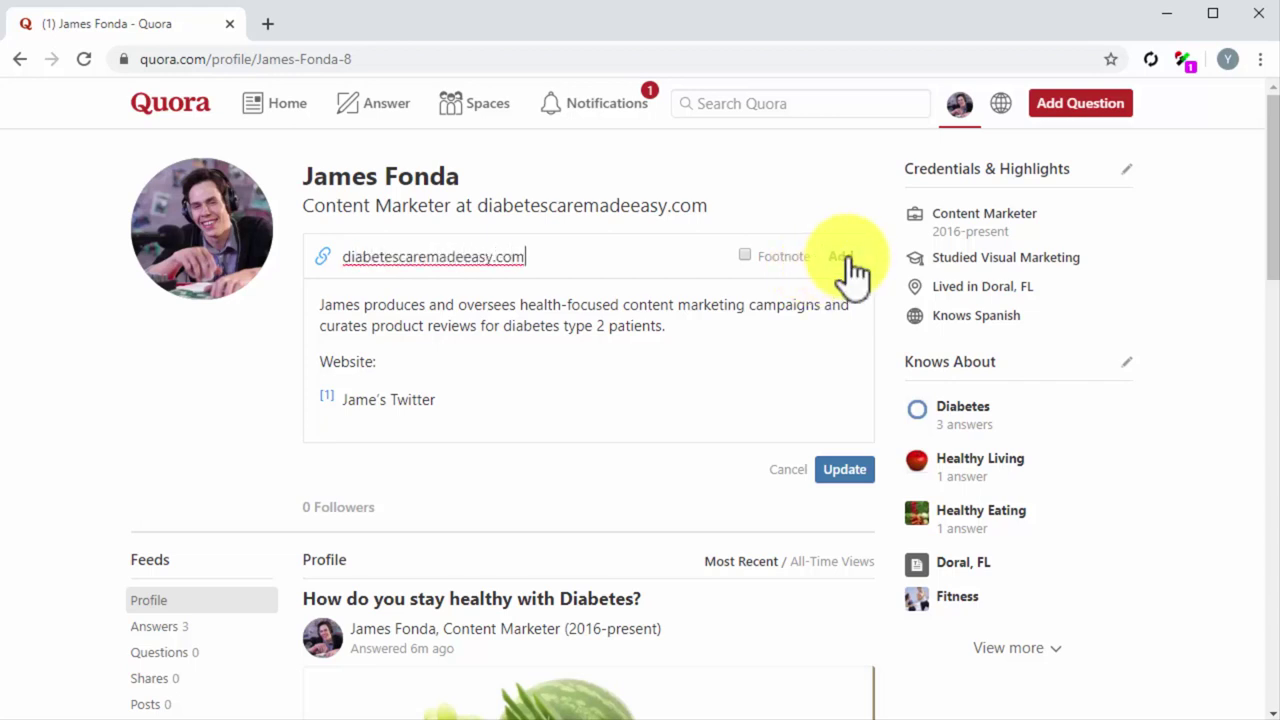
left_click(840, 262)
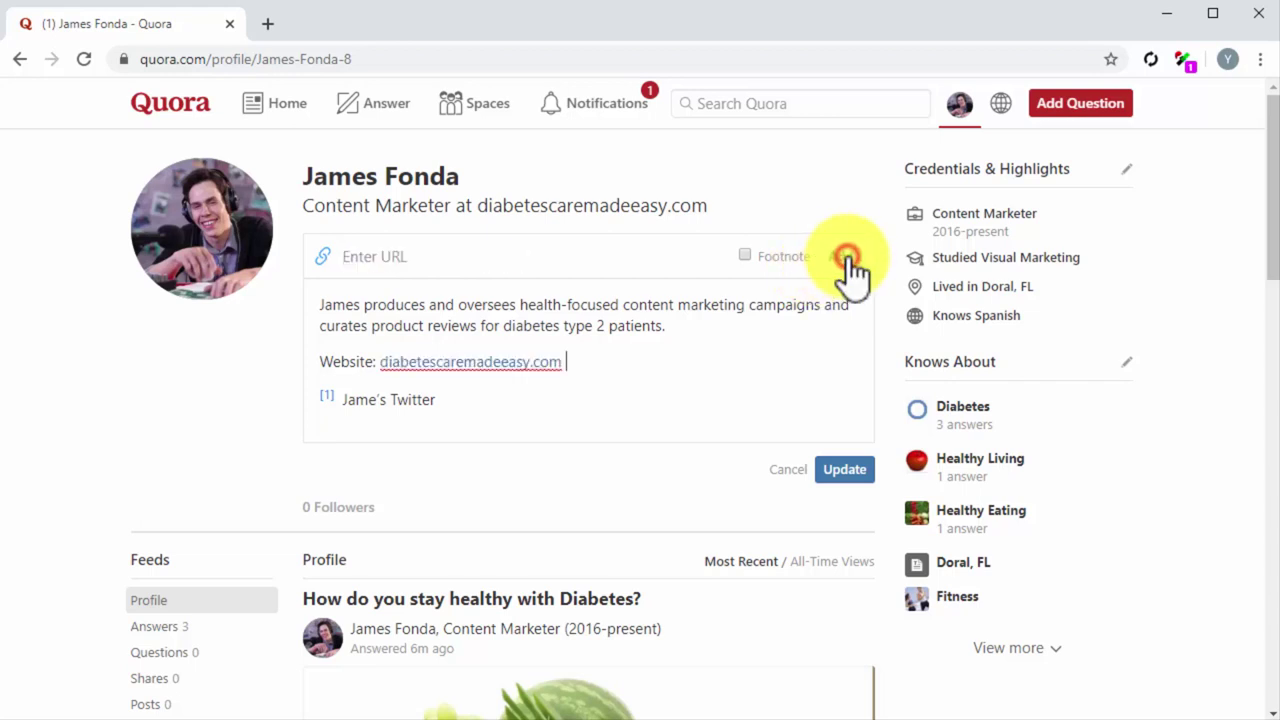
left_click(852, 474)
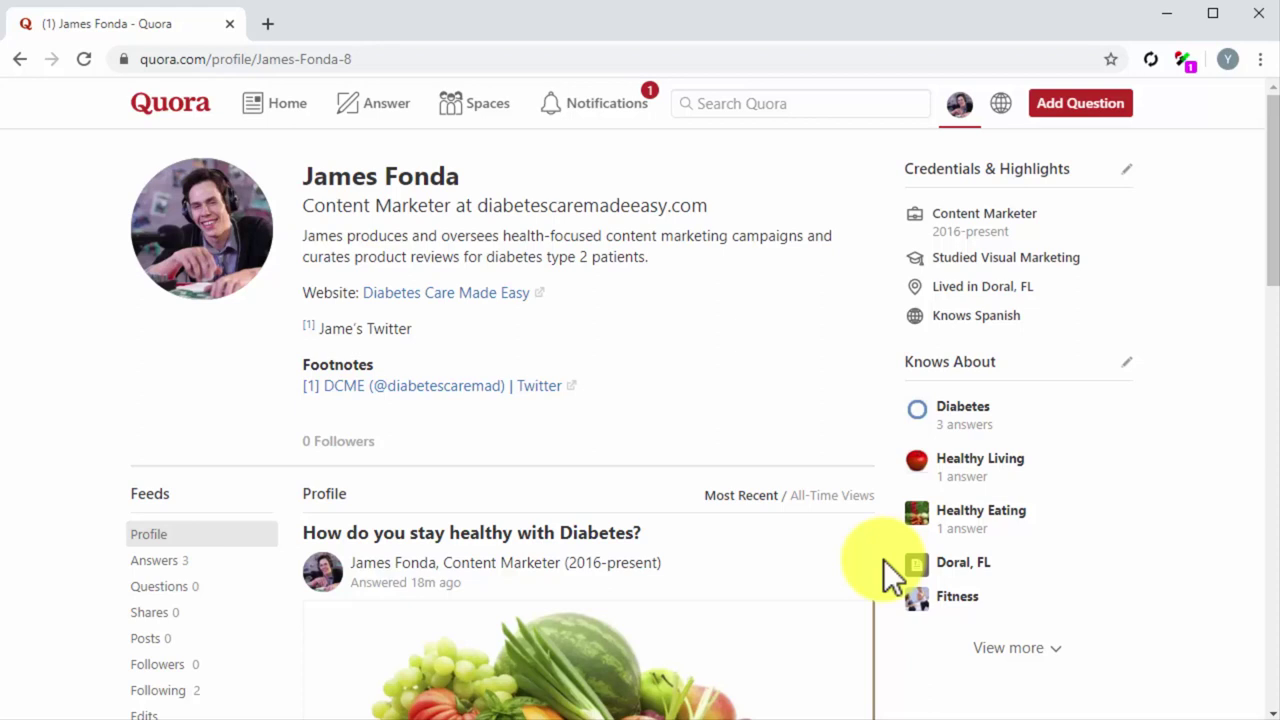
Find the answer to "What is the best way to treat or control diabetes?" among the profile's answers and open it for editing.
scroll(883, 559, "down", 1)
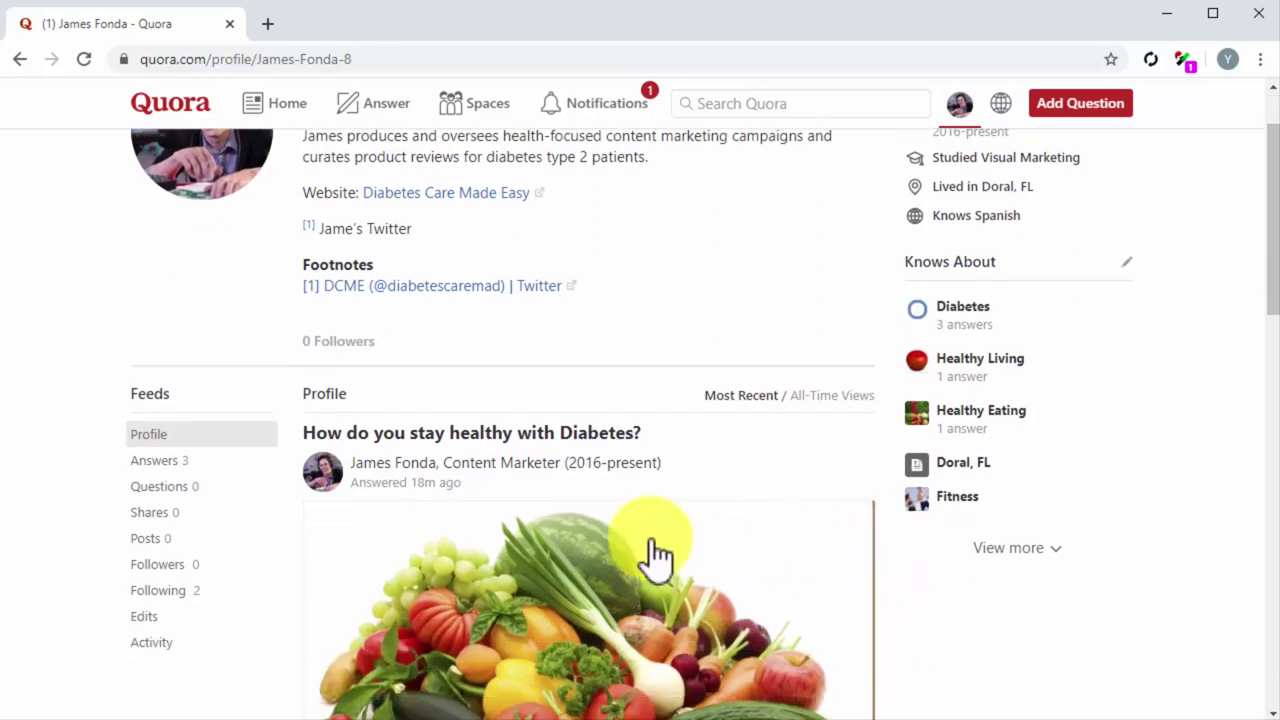
left_click(197, 455)
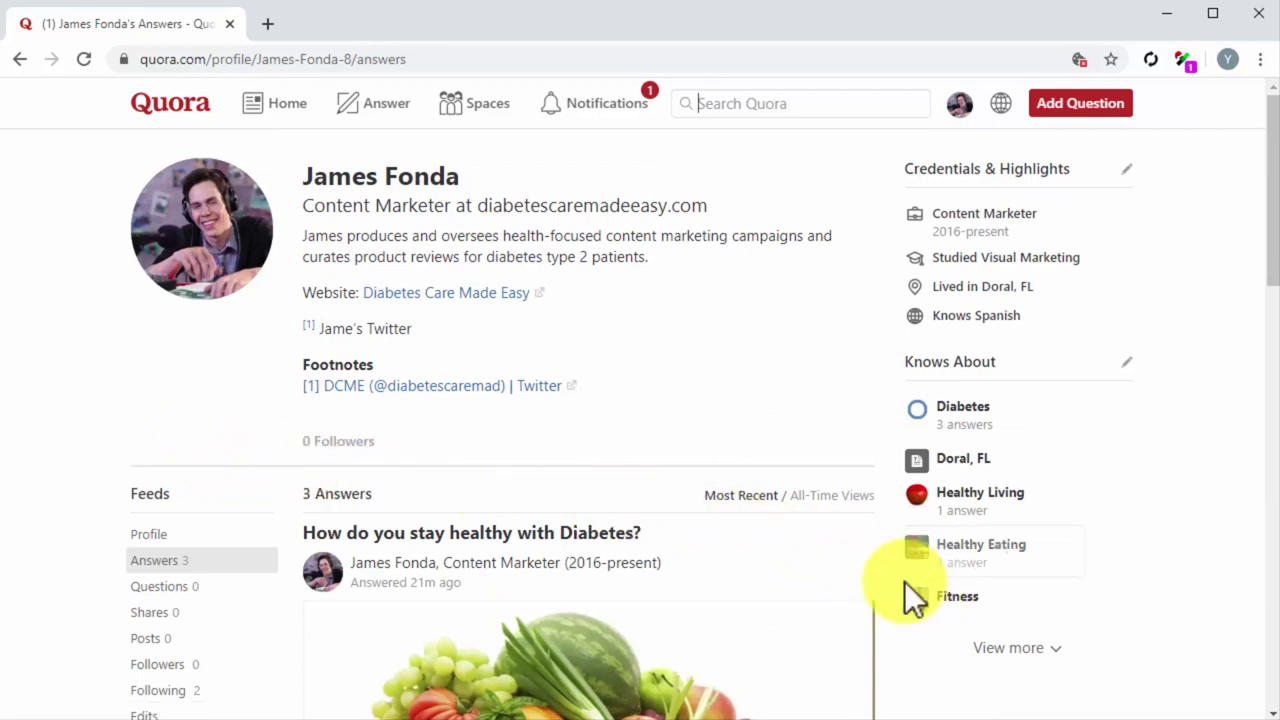
scroll(904, 581, "down", 4)
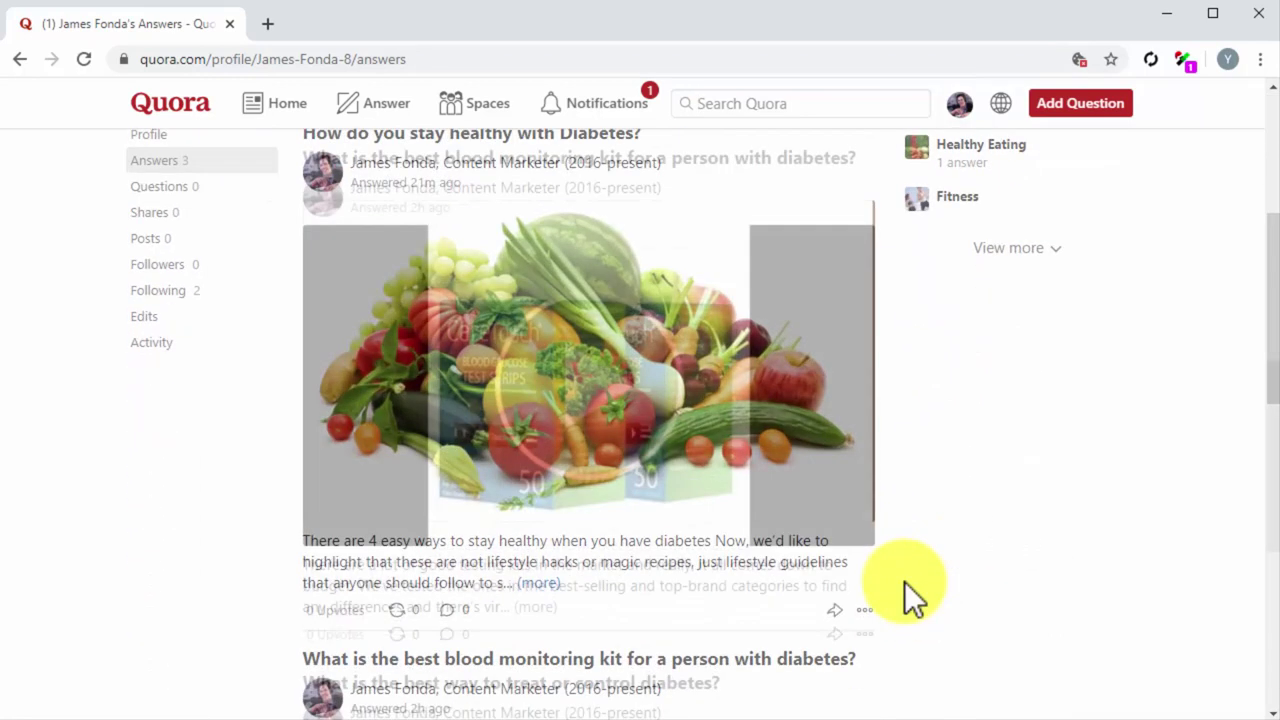
scroll(904, 581, "down", 10)
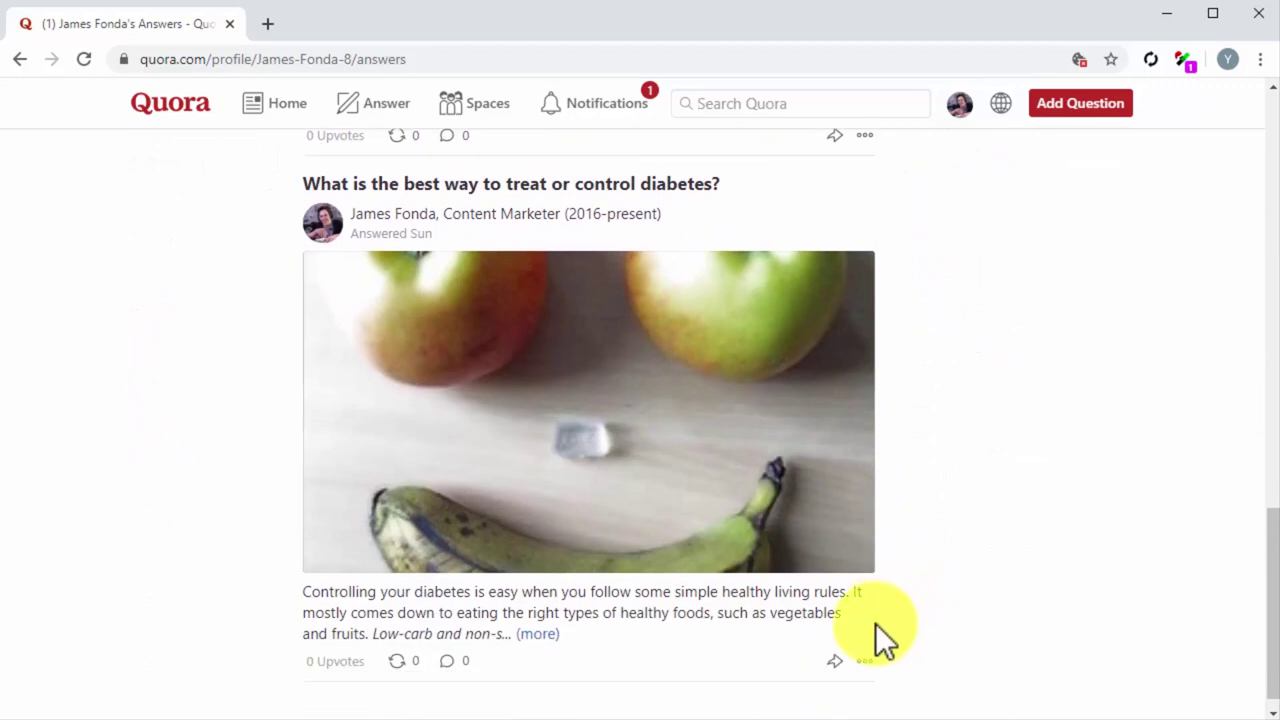
left_click(862, 660)
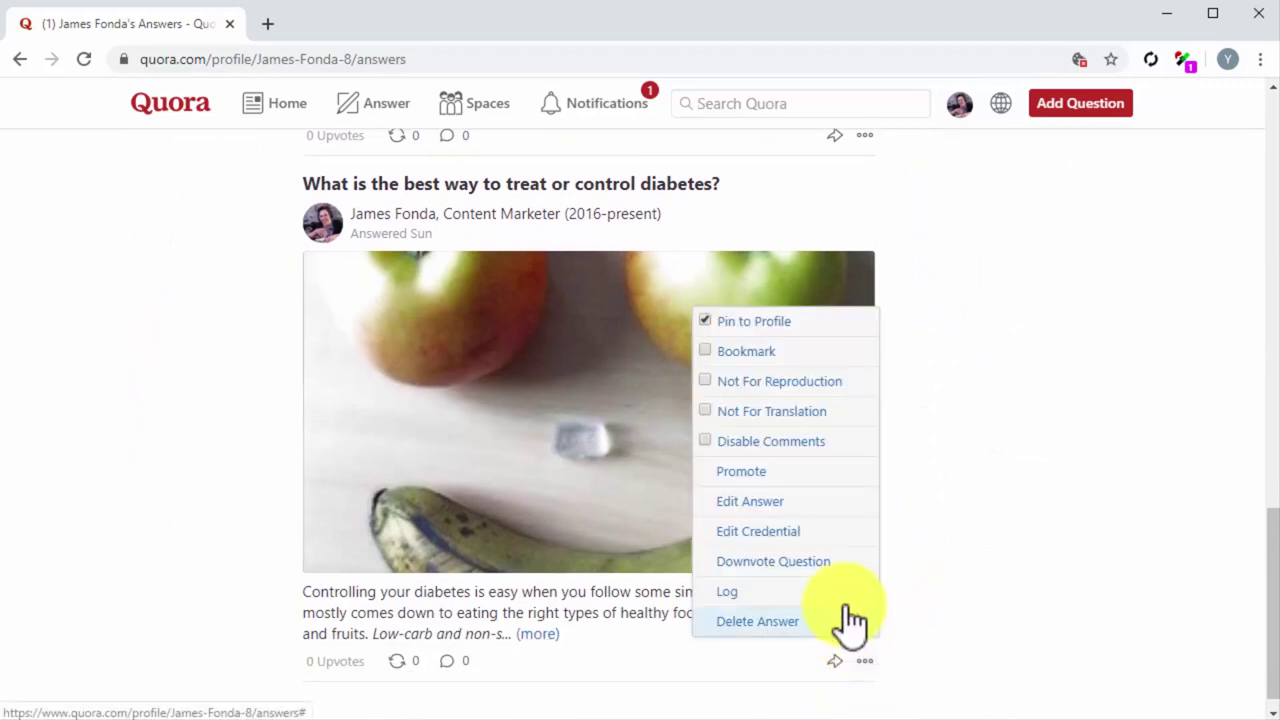
left_click(803, 531)
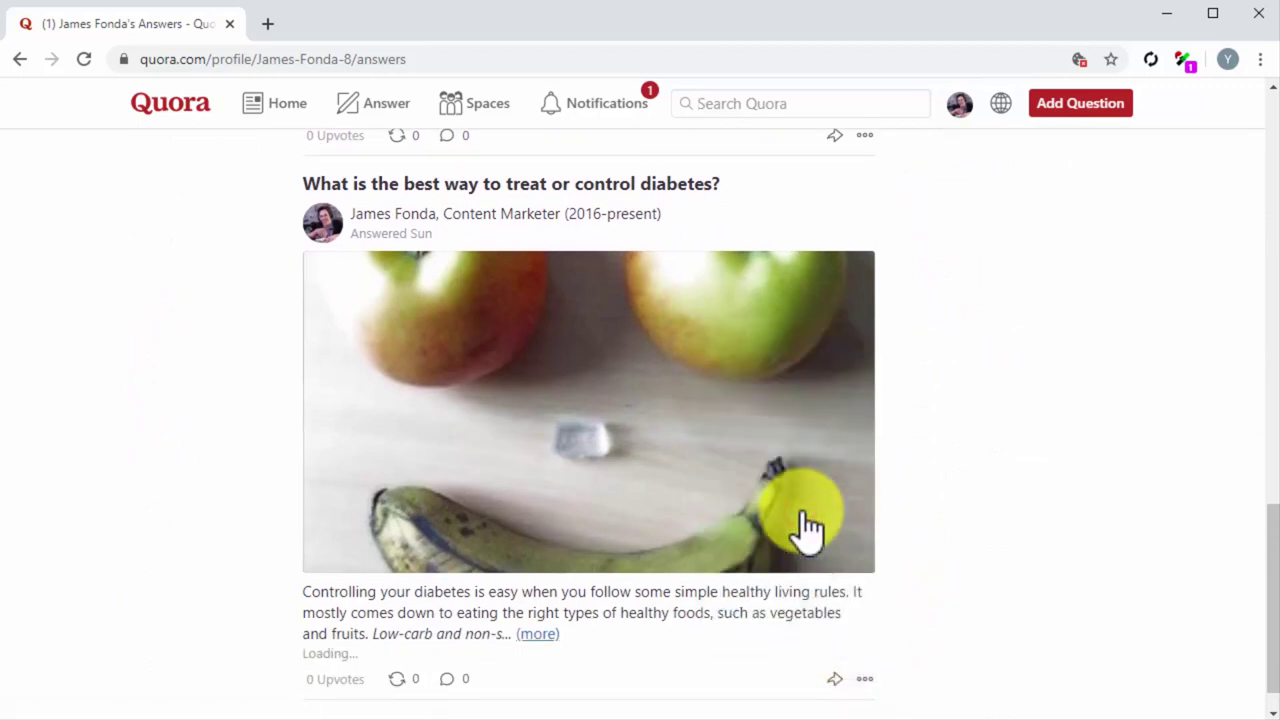
Link the text "I go over more detailed diabetes care plans on our website" to the copied blog post URL and update the answer.
scroll(794, 586, "down", 2)
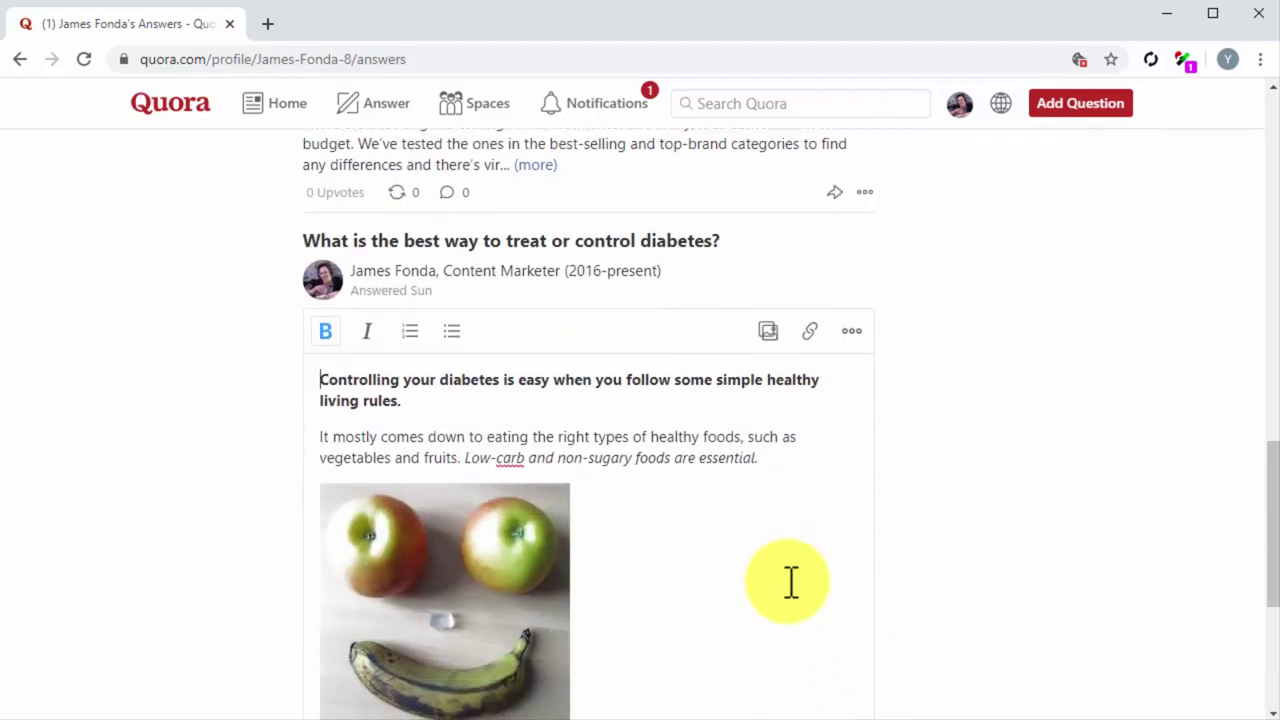
scroll(790, 582, "down", 1)
scroll(789, 581, "down", 1)
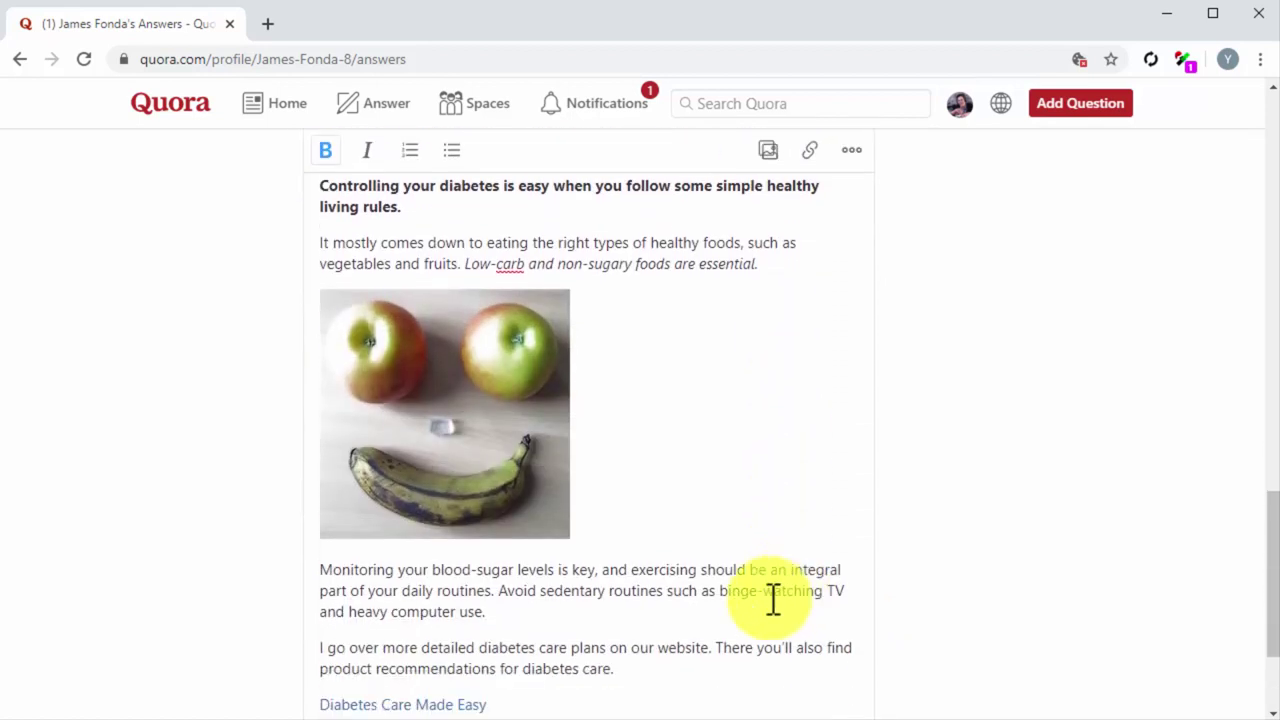
left_click_drag(709, 649, 320, 648)
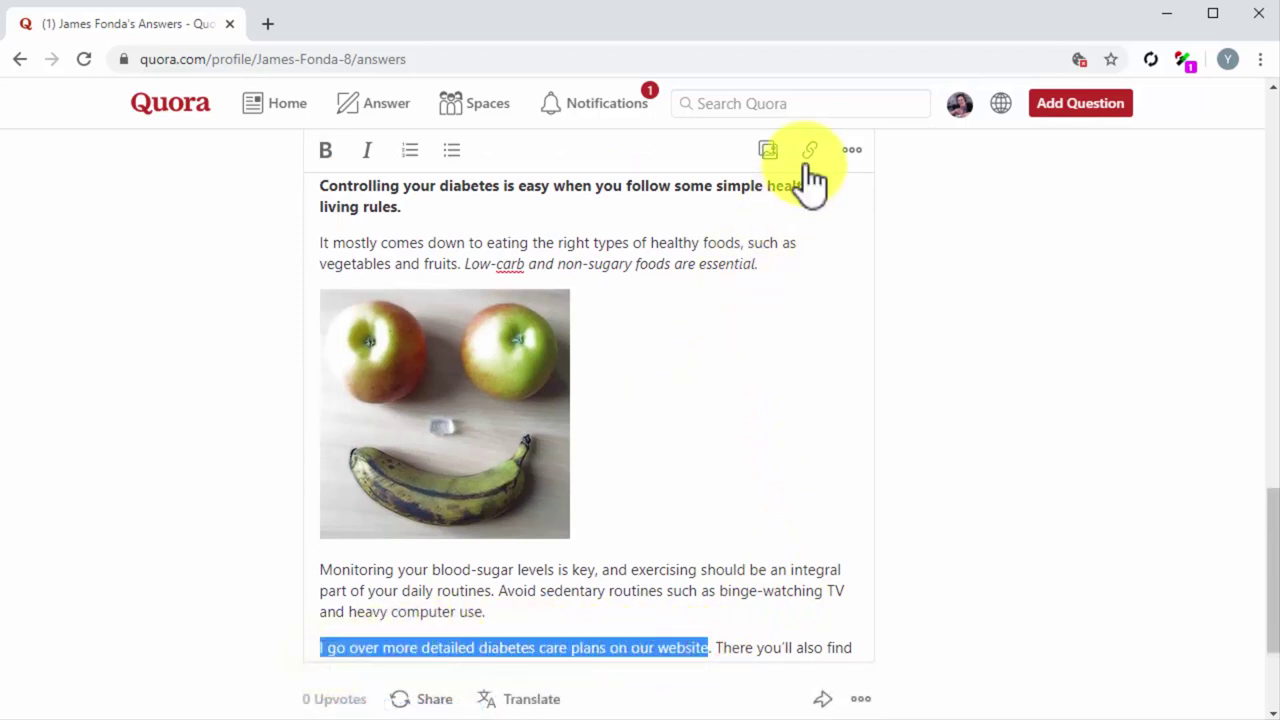
left_click(806, 165)
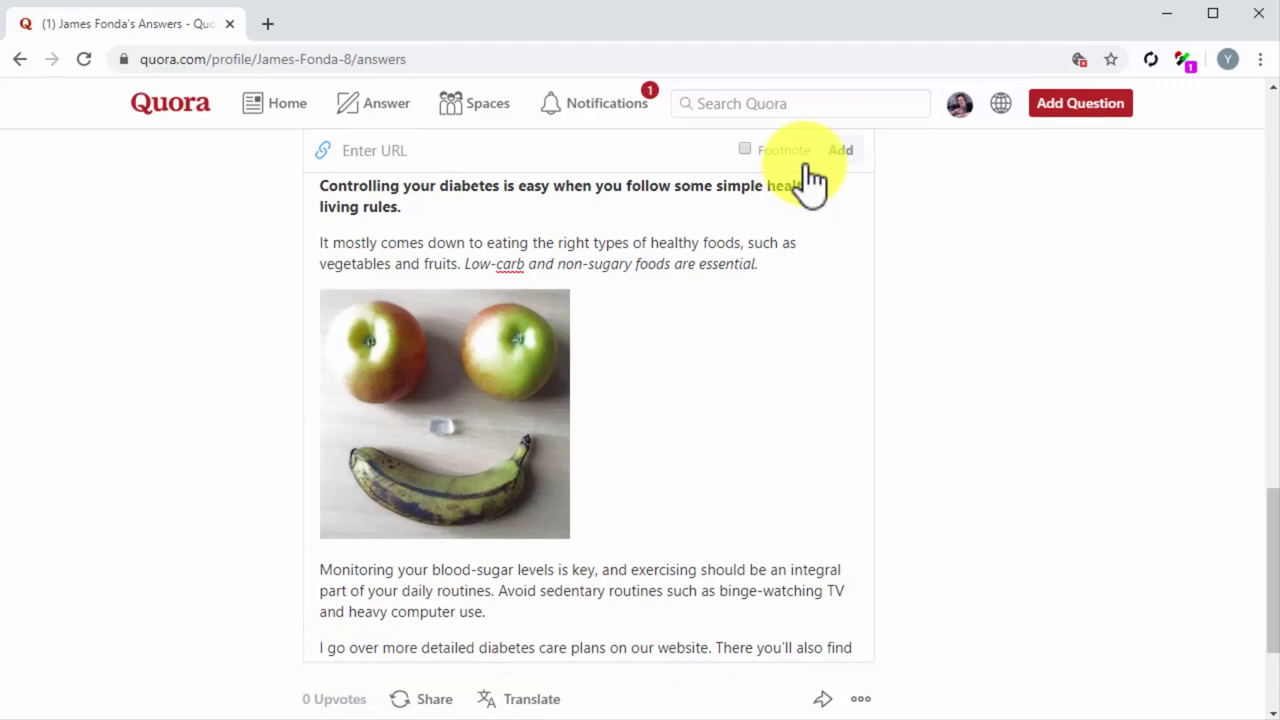
key("ctrl+v")
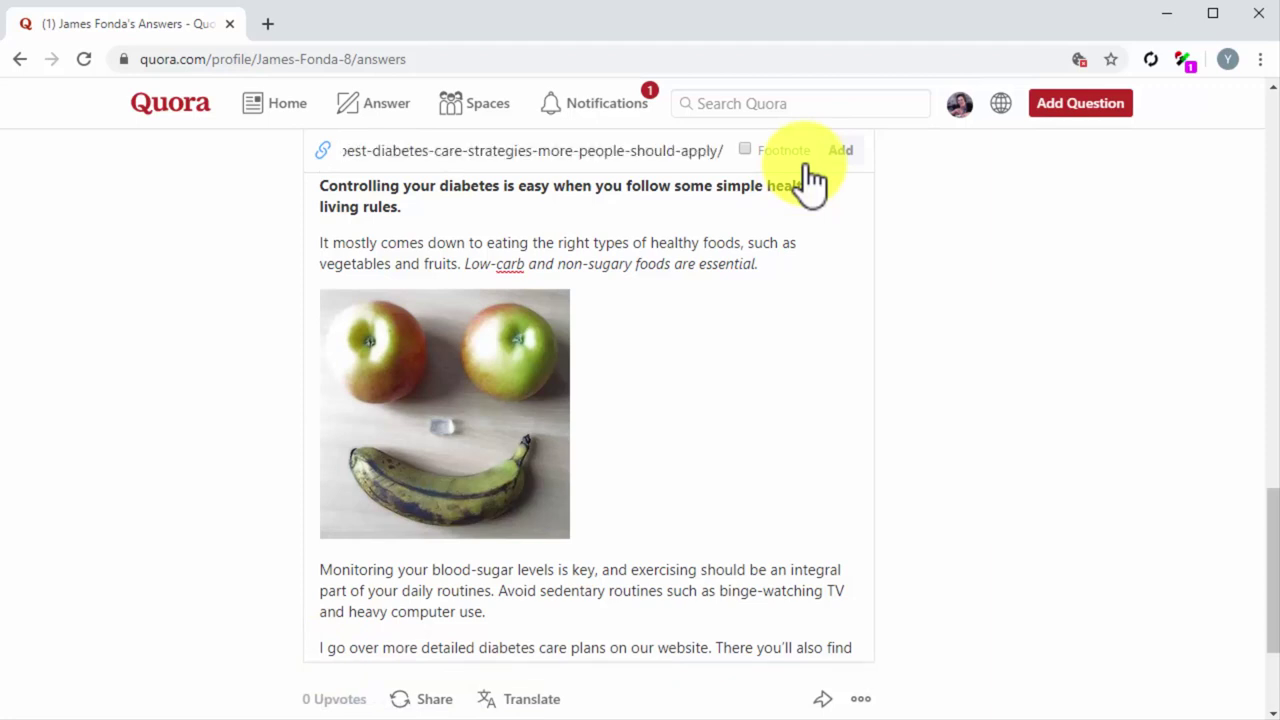
left_click(839, 156)
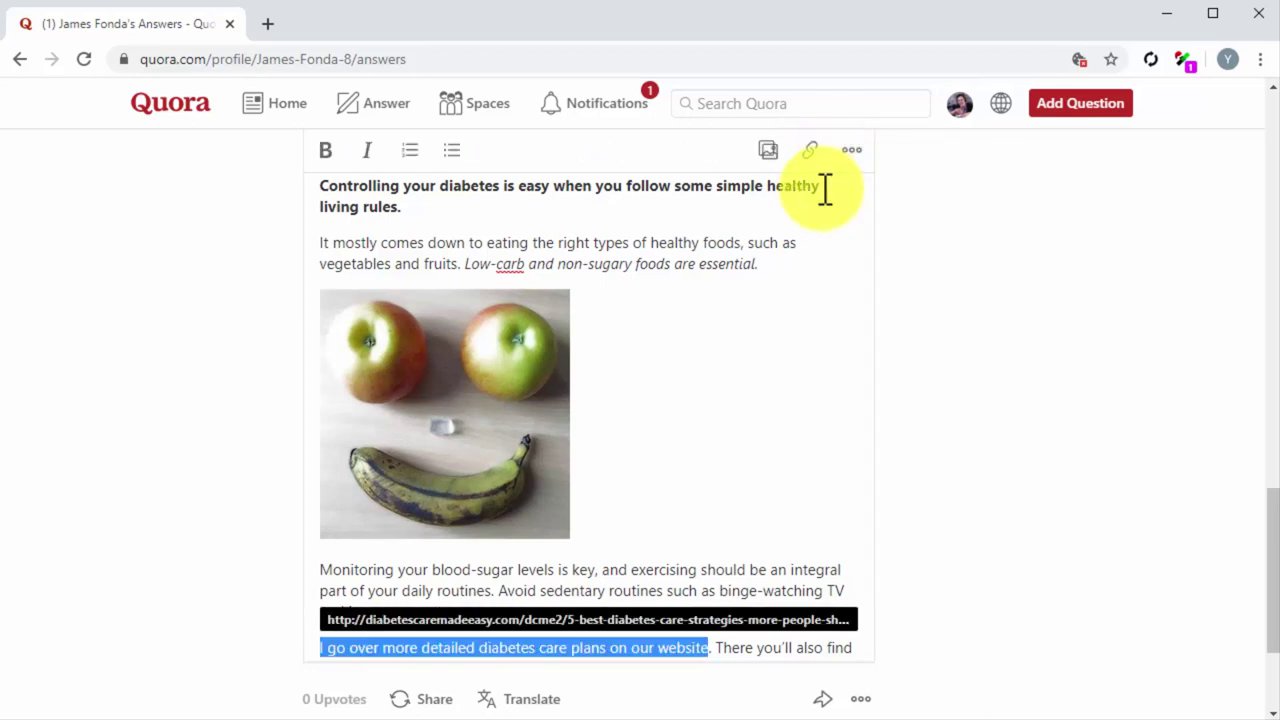
scroll(726, 480, "down", 2)
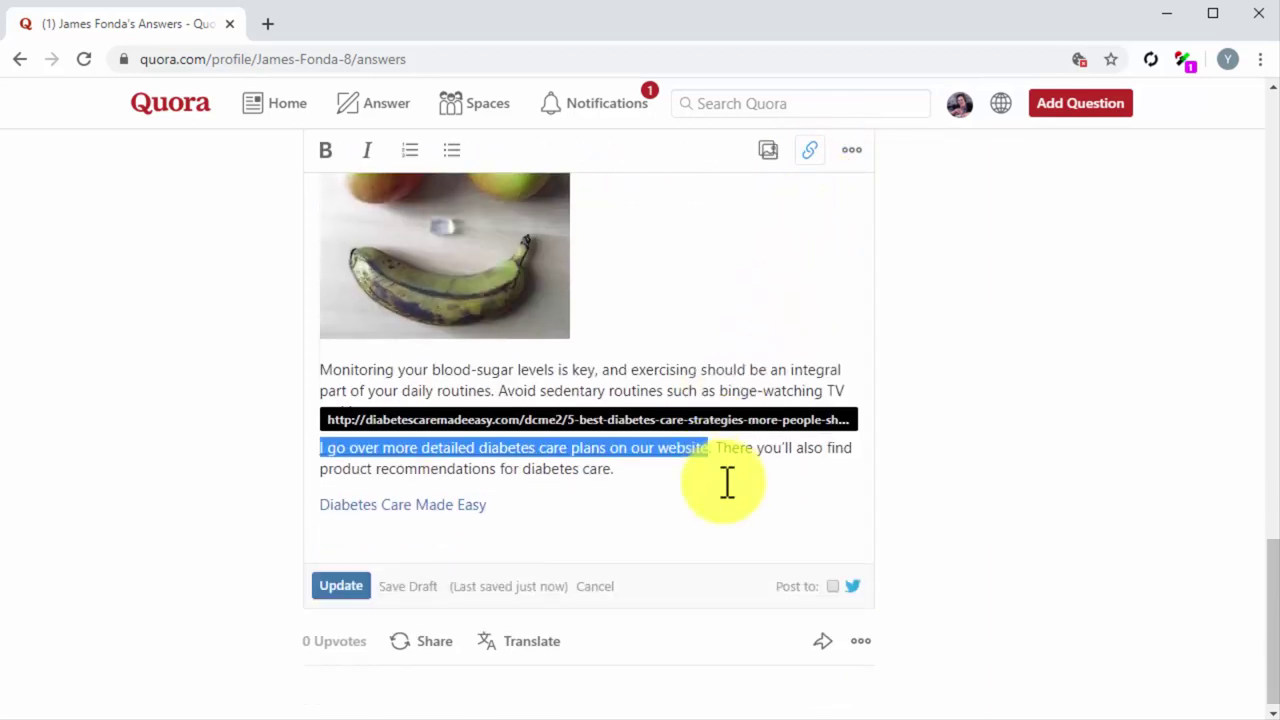
left_click(364, 586)
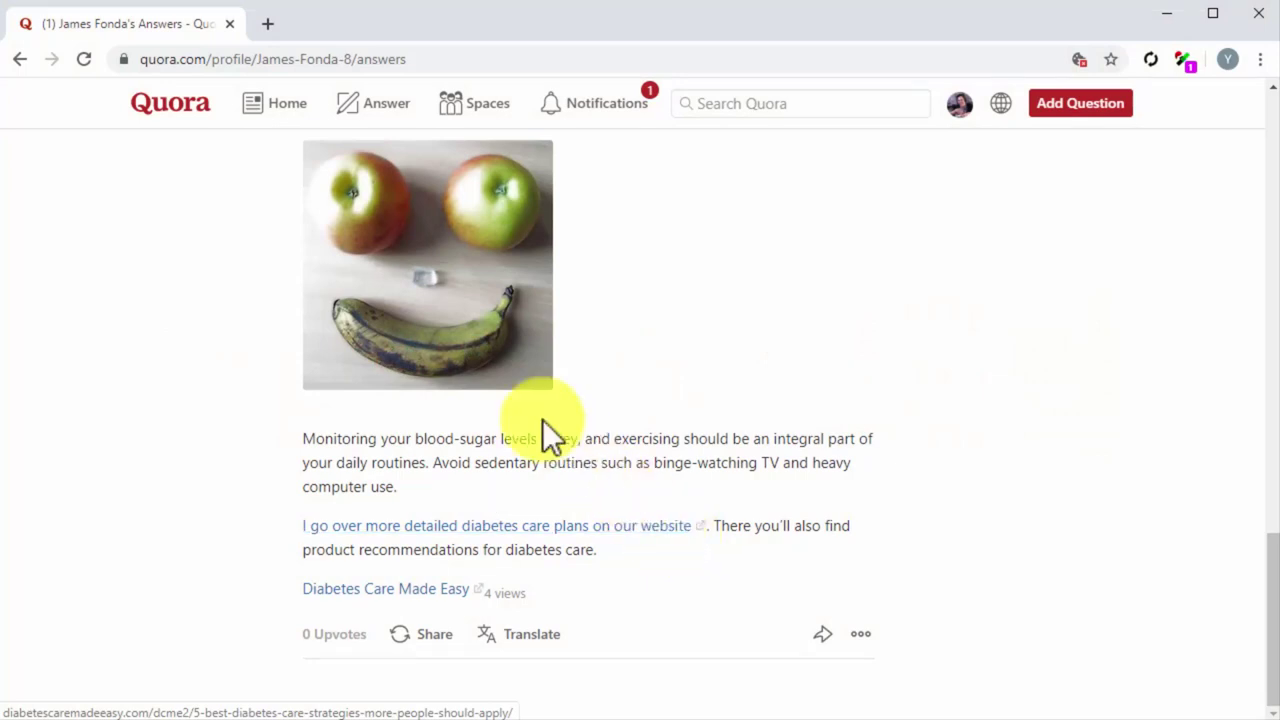
Start sharing a link from the home feed, try the Marketing Pro space, and set the audience to Followers.
left_click(184, 104)
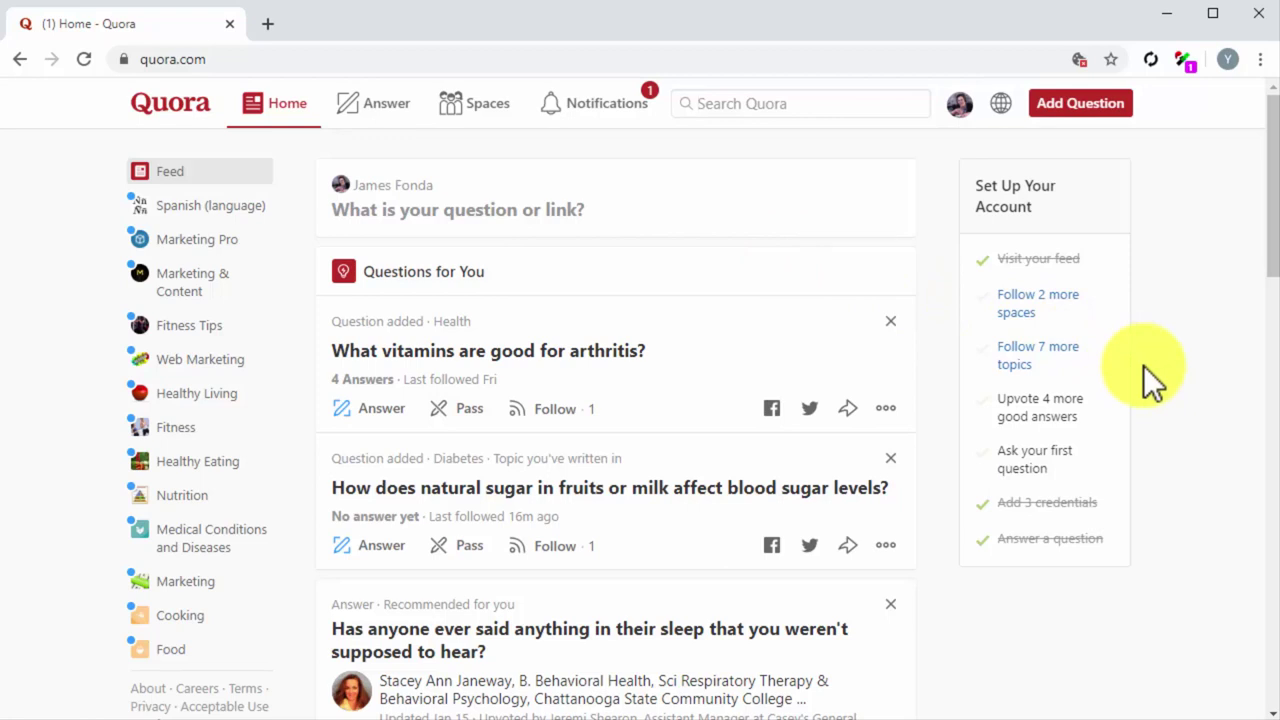
left_click(1120, 112)
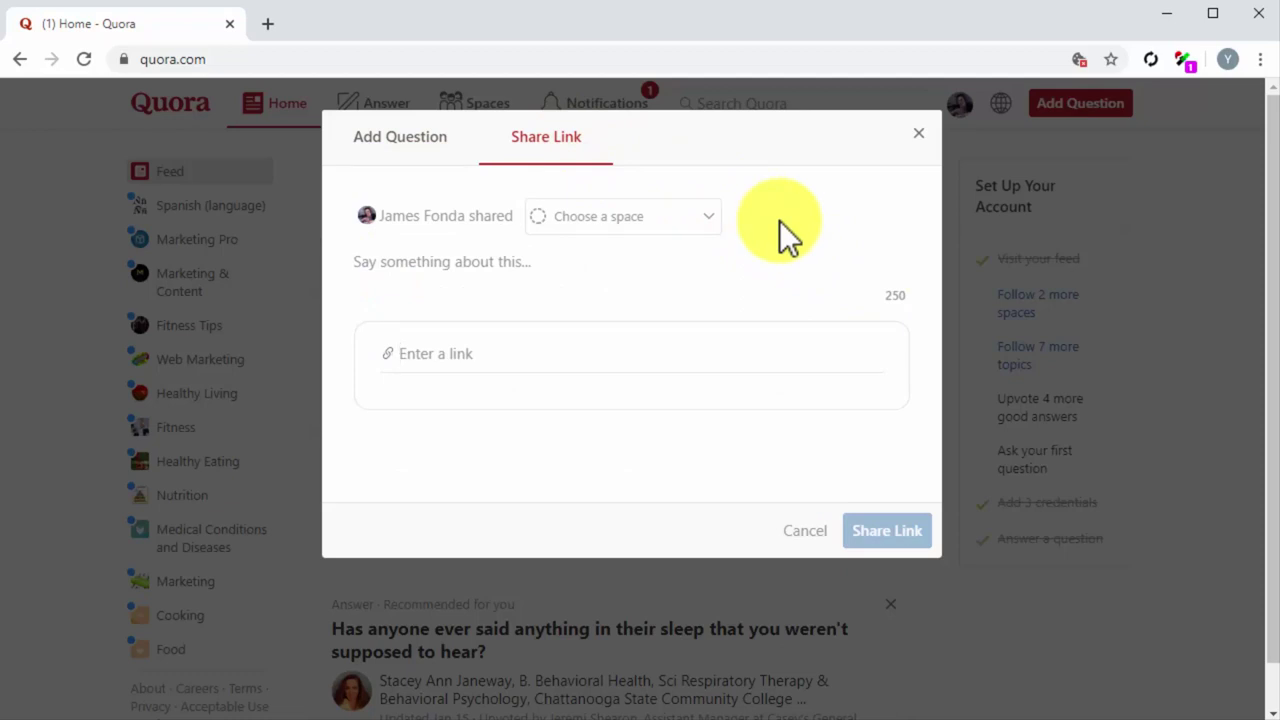
left_click(717, 225)
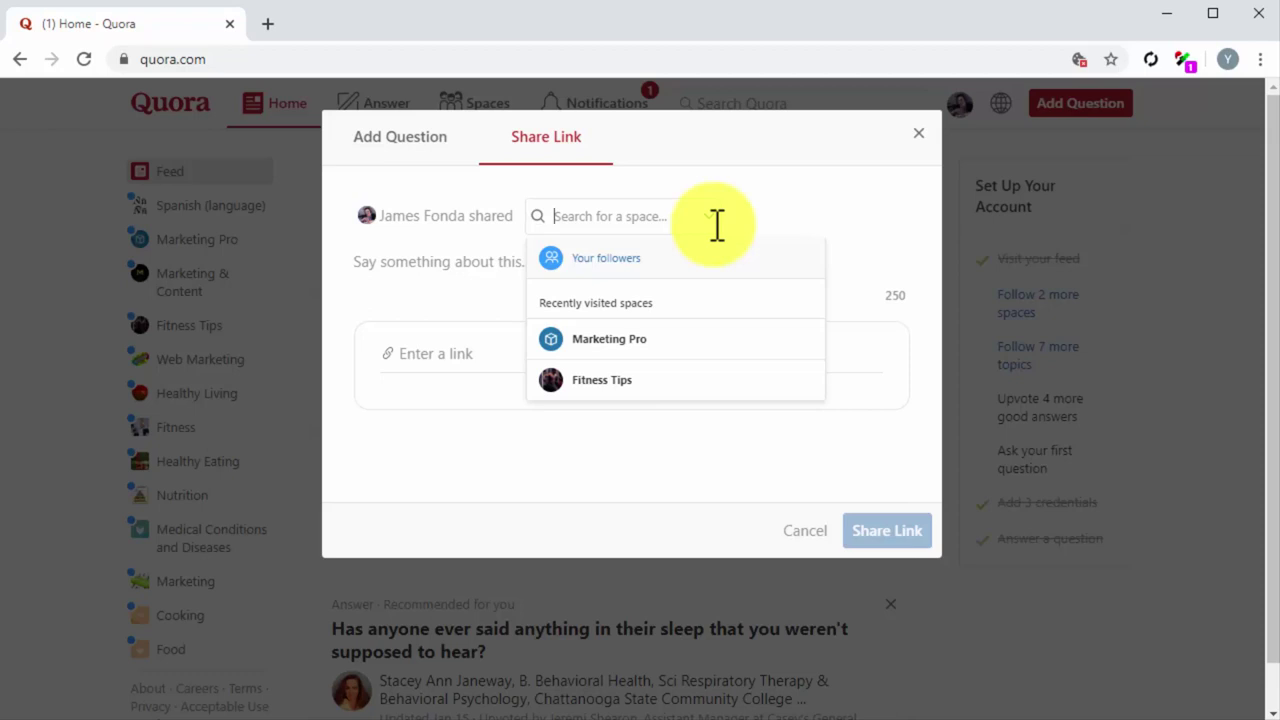
left_click(745, 340)
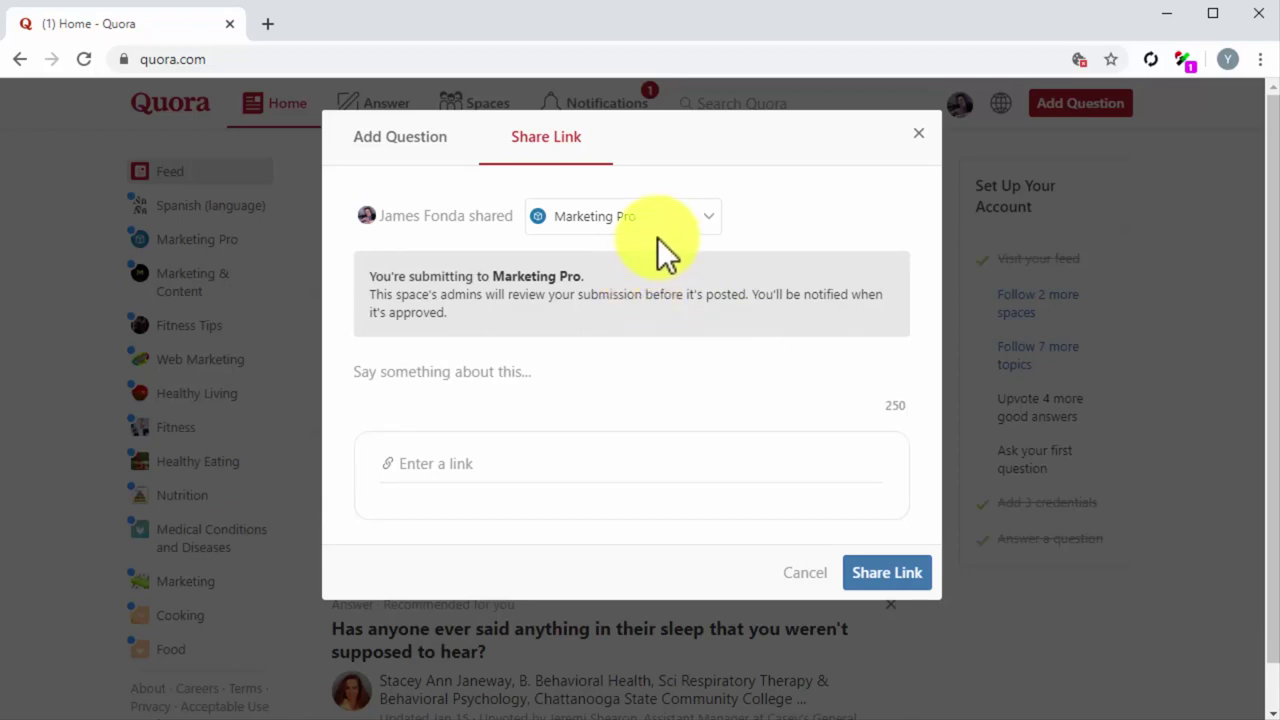
left_click(666, 226)
left_click(652, 258)
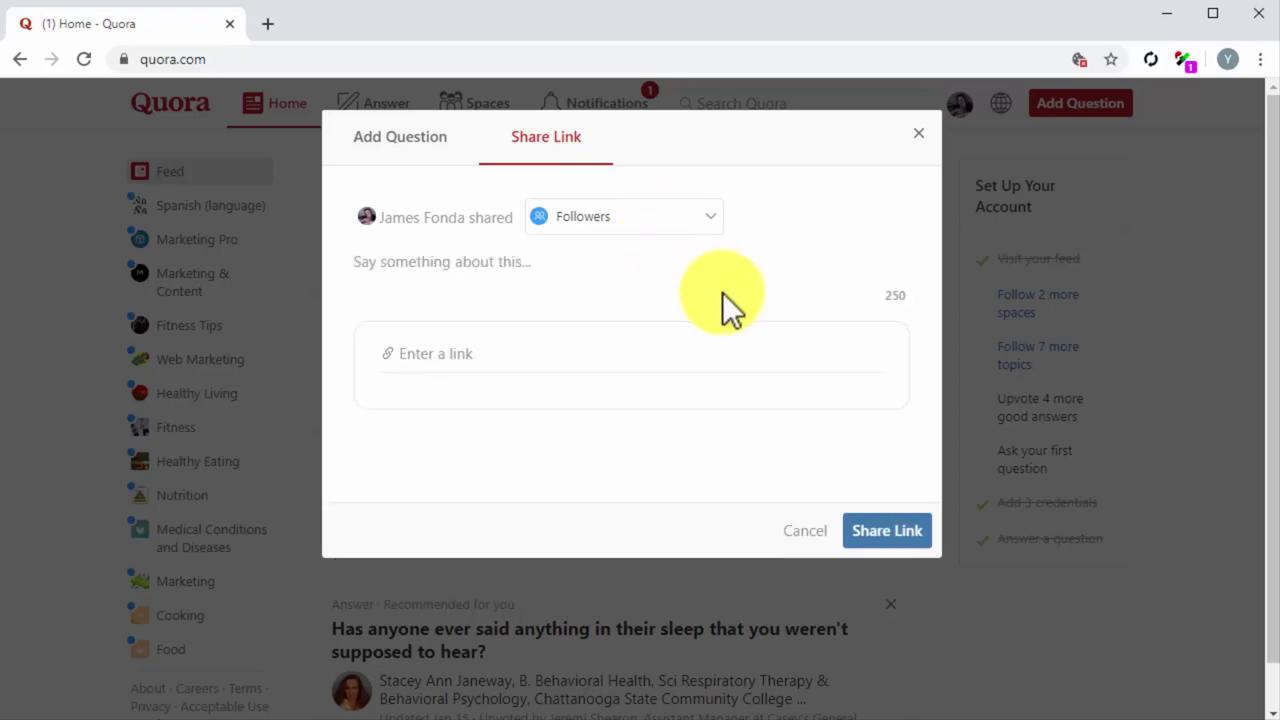
Introduce the post as 5 diabetes care tips many people are overlooking, add the copied blog post URL, and share it.
left_click(489, 262)
type("There is a lot of information going on around about diabetes care, but nothing seems definitive. Here I share 5 diabetes care tips many people are overlooking!")
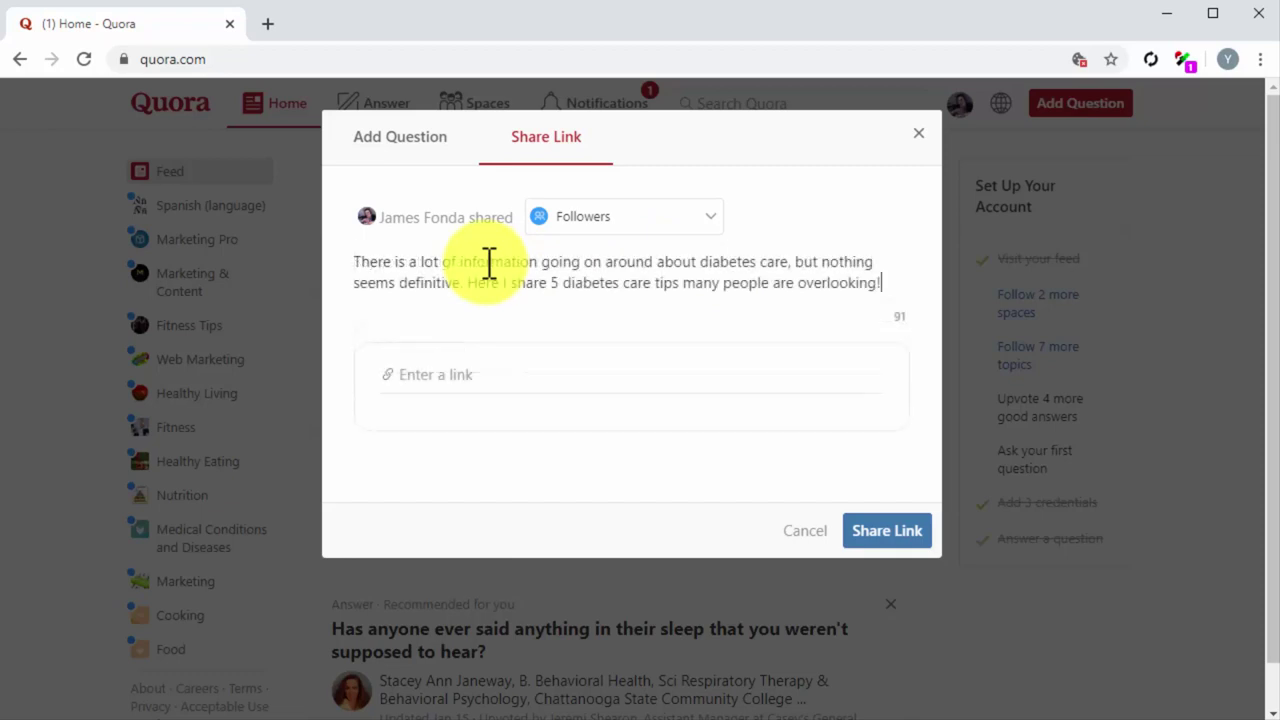
left_click(452, 373)
key("ctrl+v")
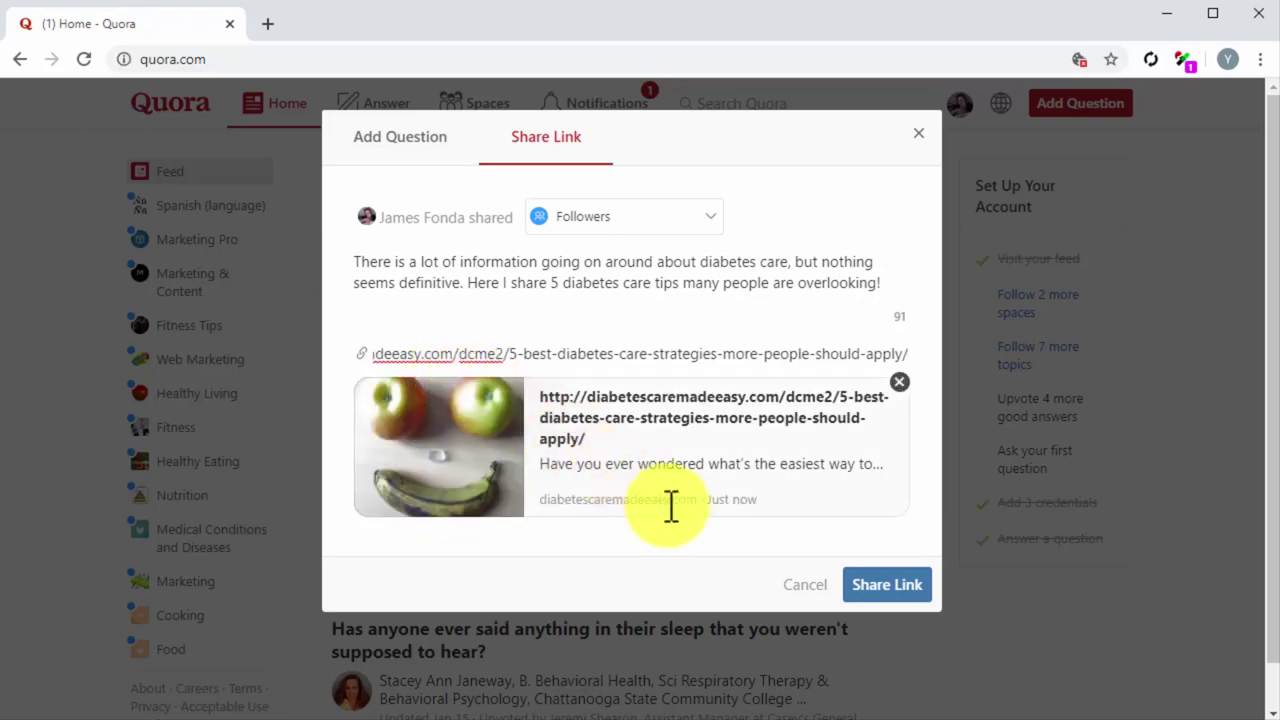
left_click(886, 585)
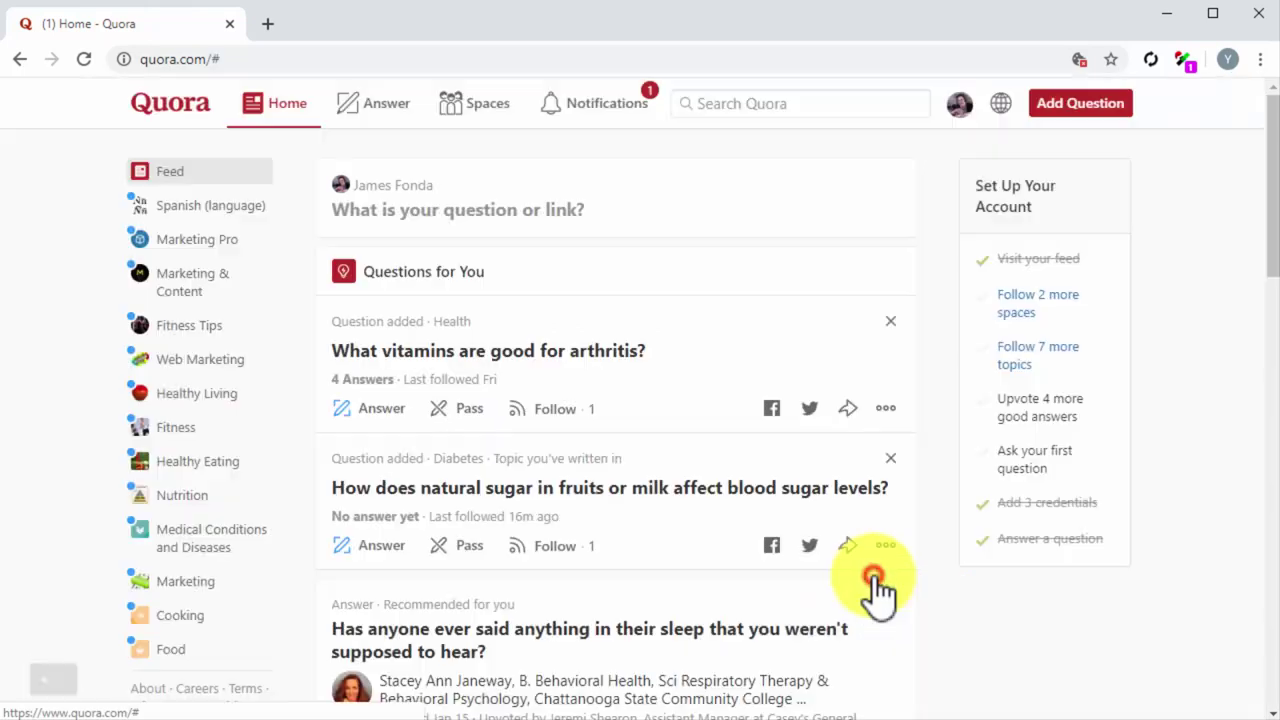
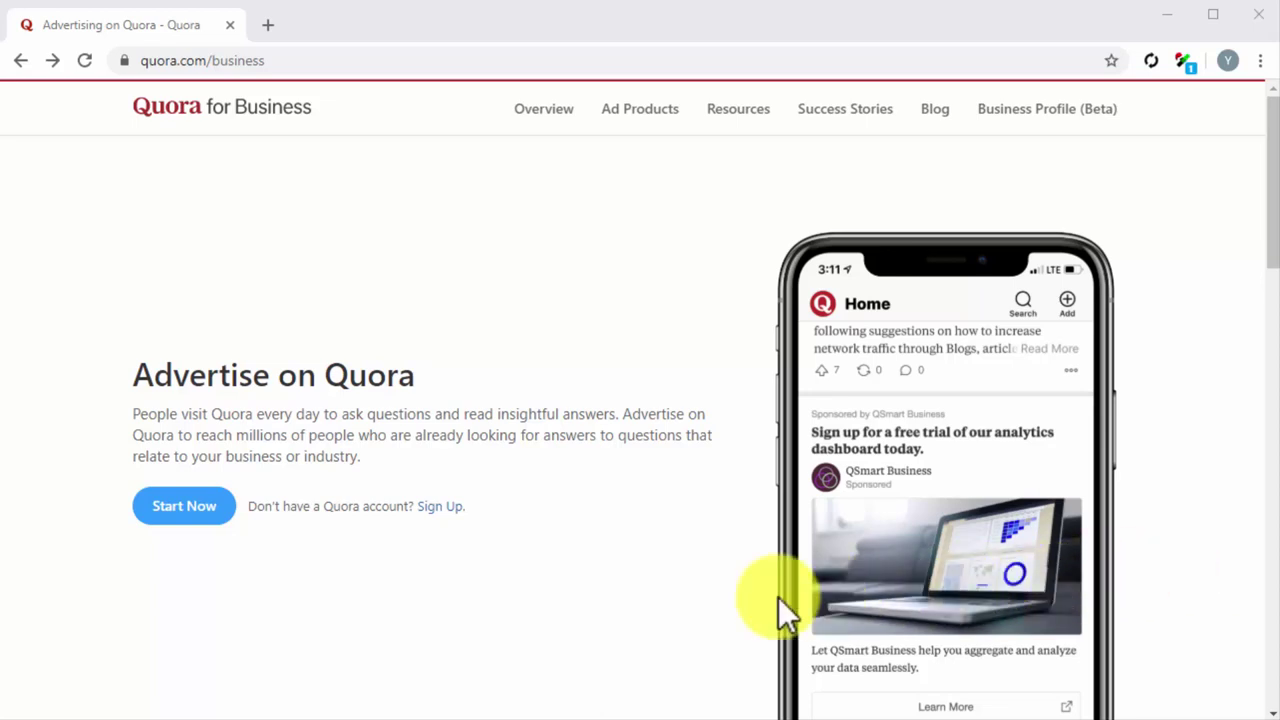
Follow the account sign-up link on the Quora for Business page, then start a new campaign in the account's Ads Manager.
left_click(437, 507)
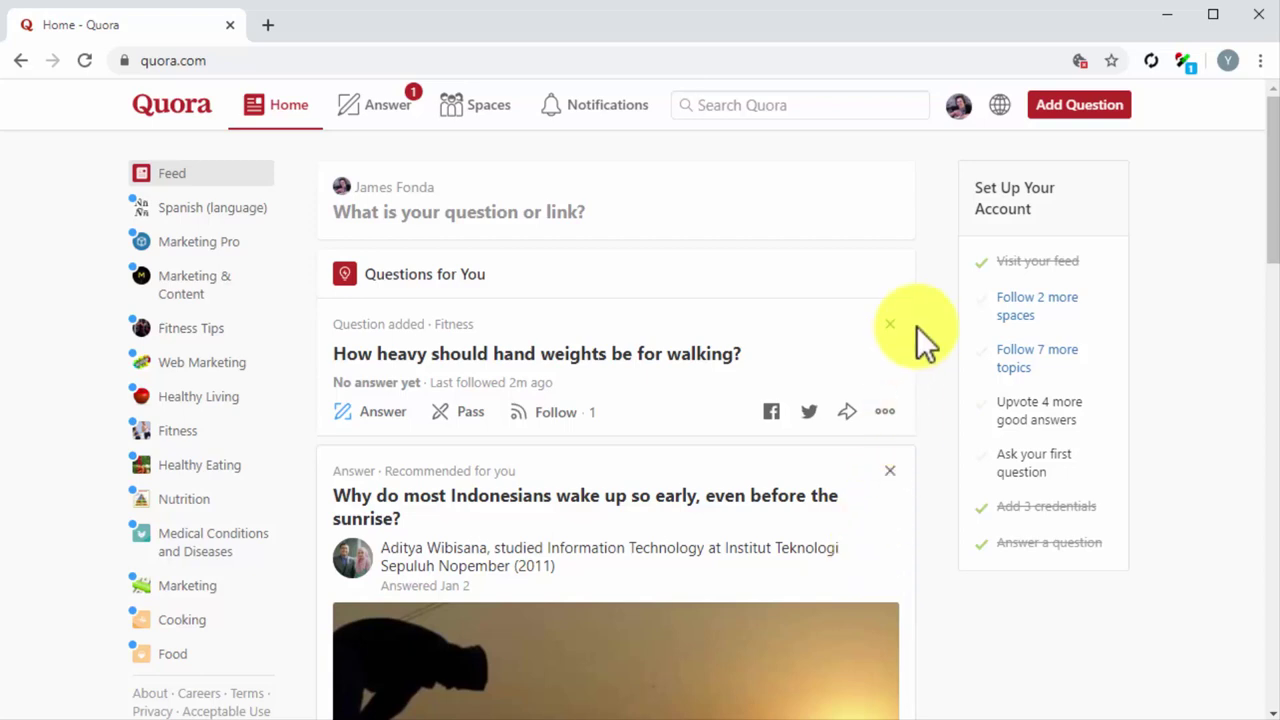
left_click(957, 108)
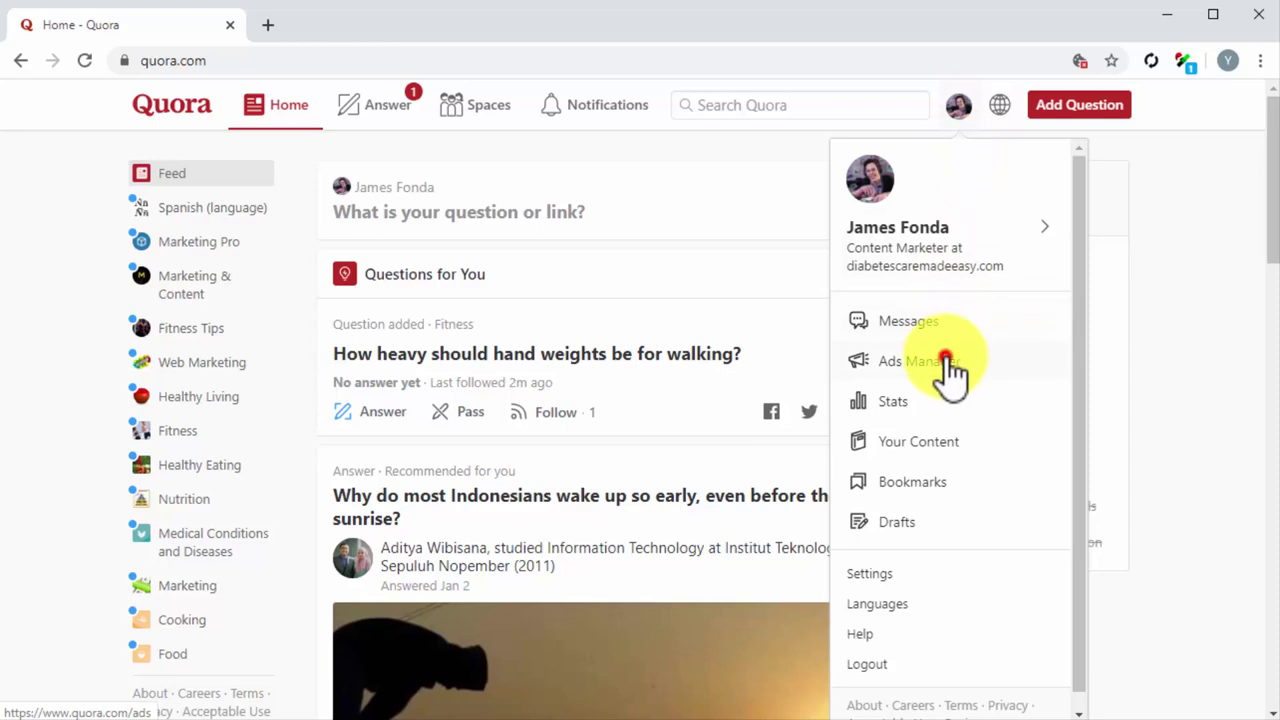
left_click(952, 365)
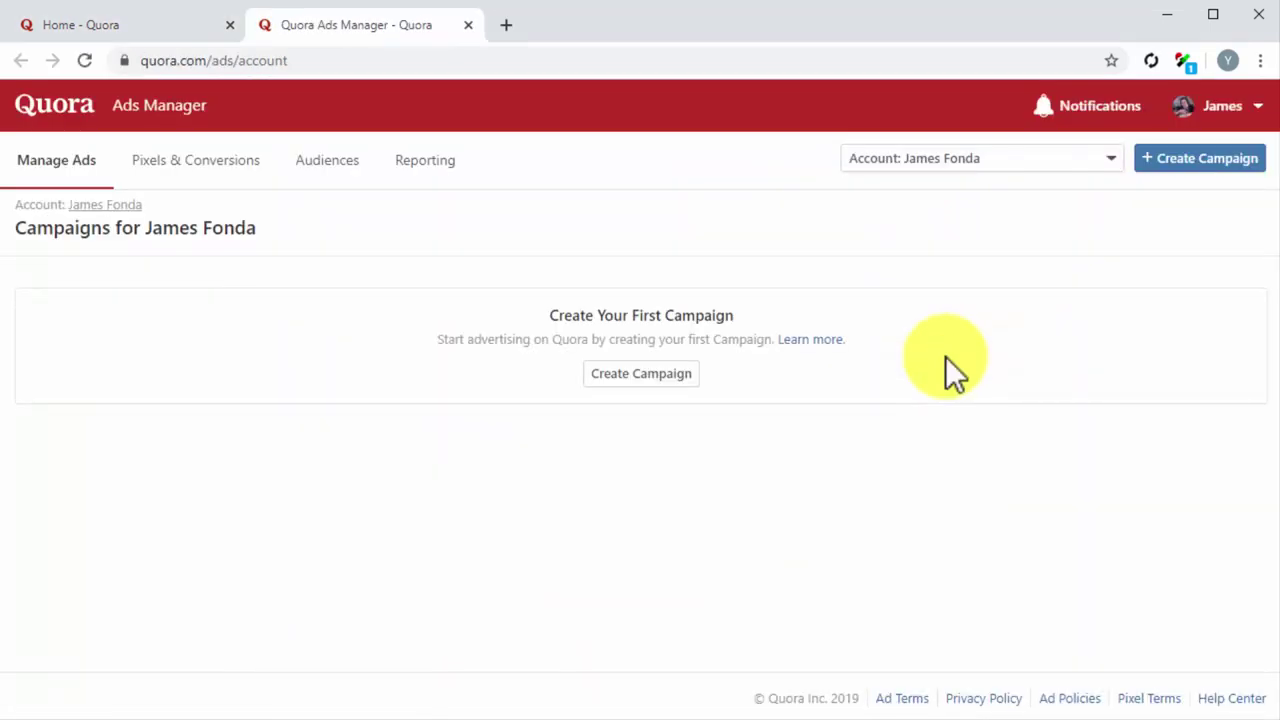
left_click(1193, 170)
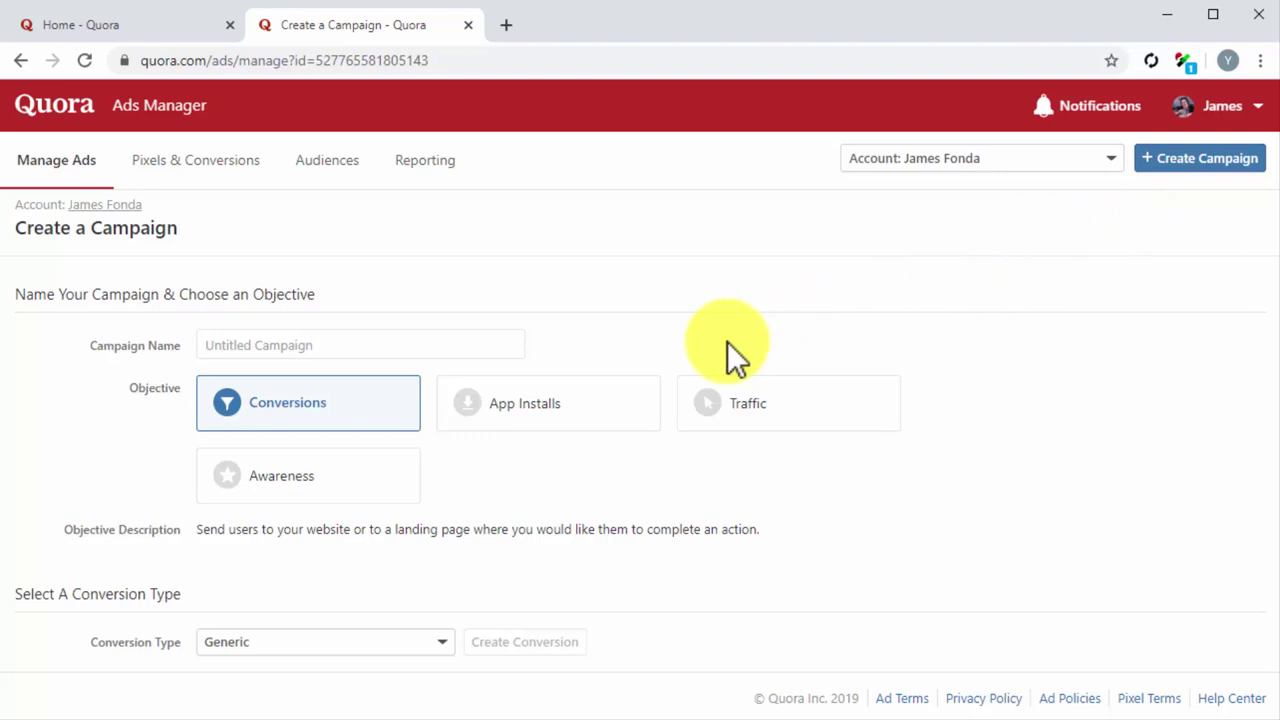
Name the campaign "My New Quora Ads Campaign" and choose Awareness as its objective.
left_click(418, 340)
type("My")
key("Down")
key("Return")
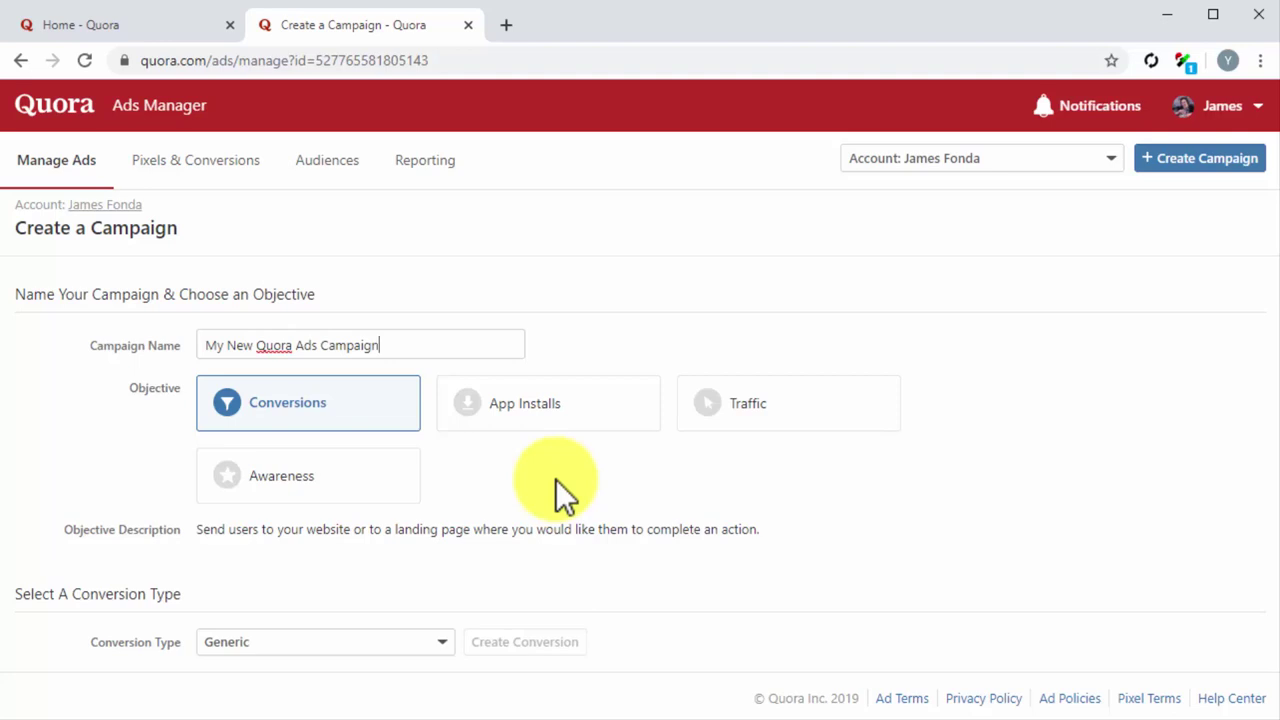
left_click(368, 492)
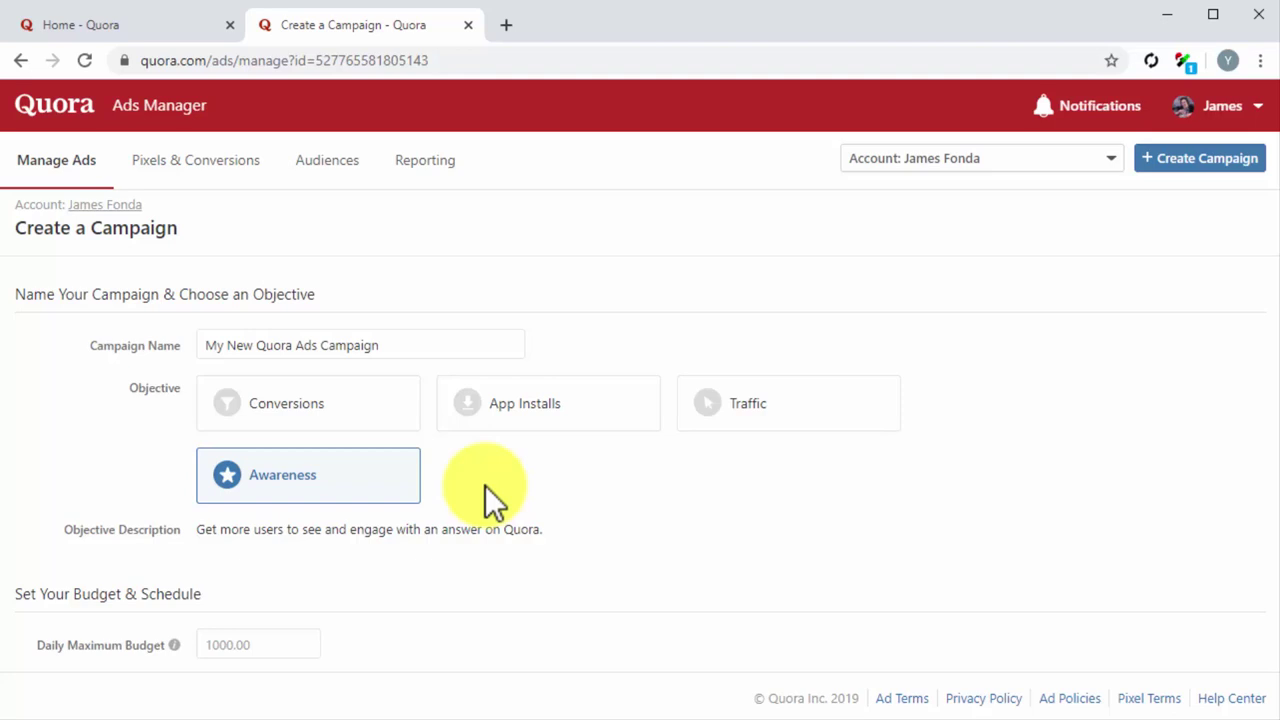
Set the campaign's daily maximum budget to $25, schedule it to begin advertising immediately, and continue to the ad set.
scroll(486, 490, "down", 2)
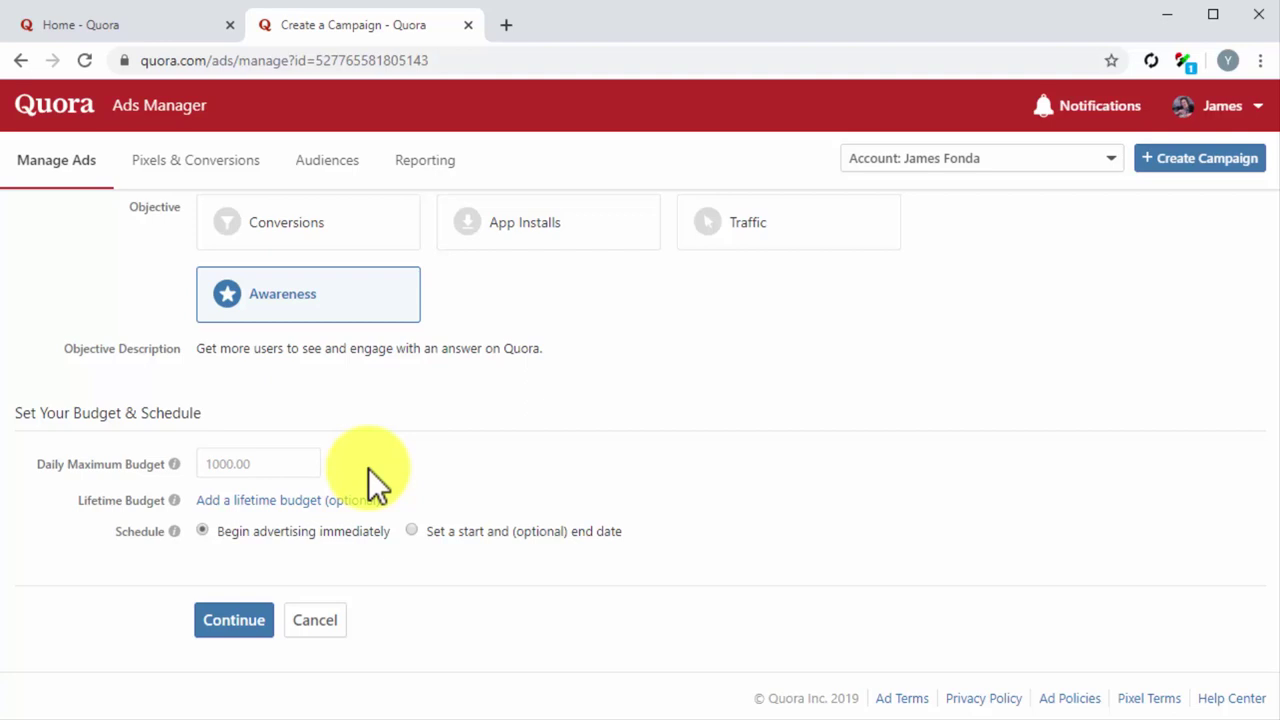
left_click(263, 461)
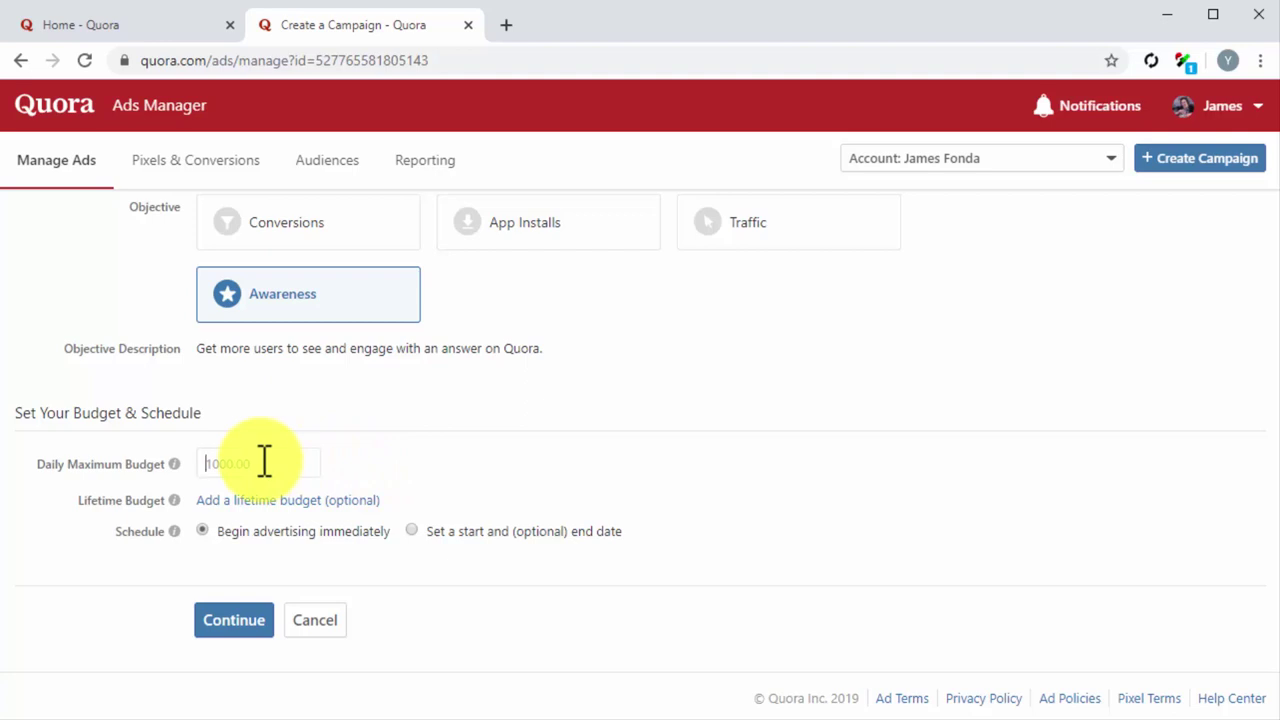
type("25")
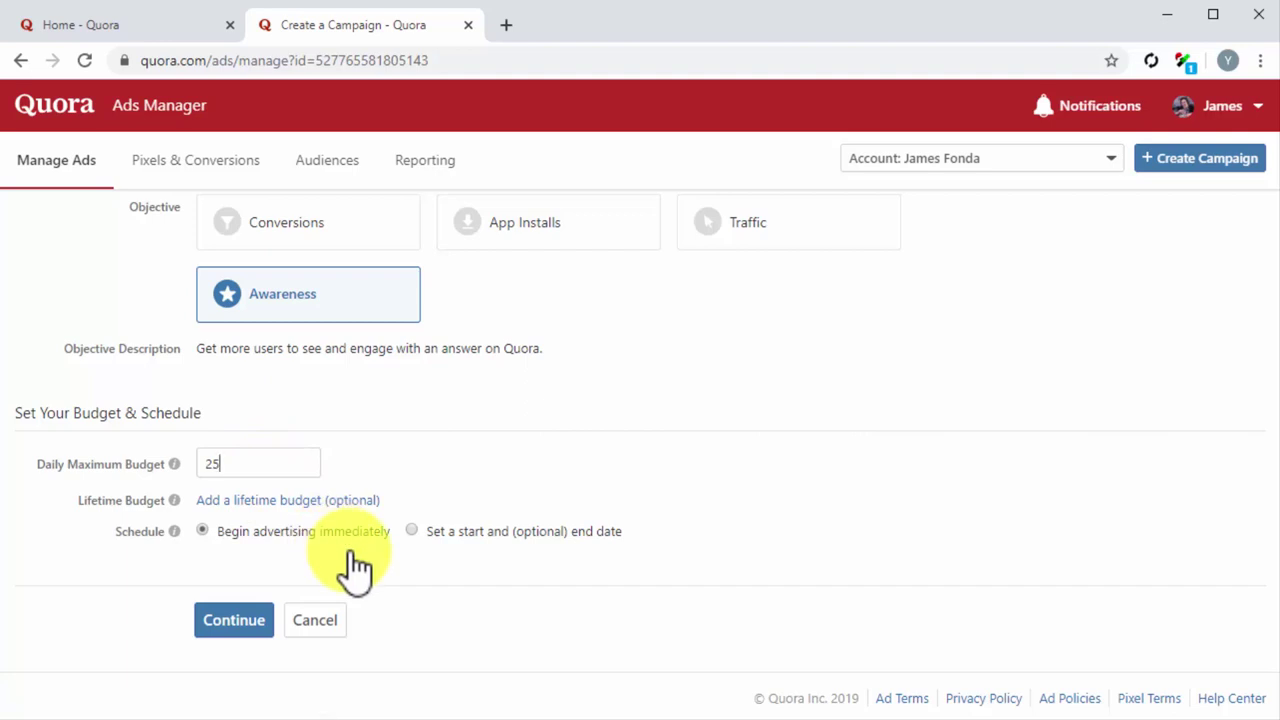
left_click(411, 530)
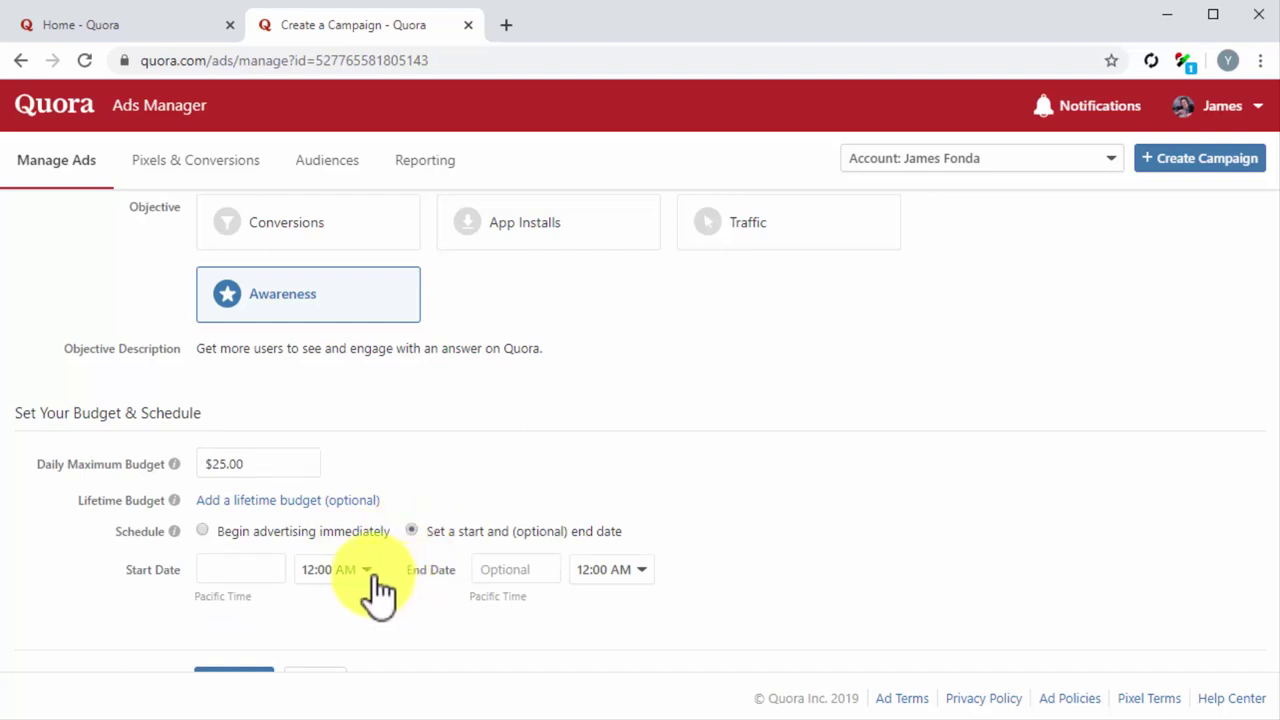
left_click(203, 531)
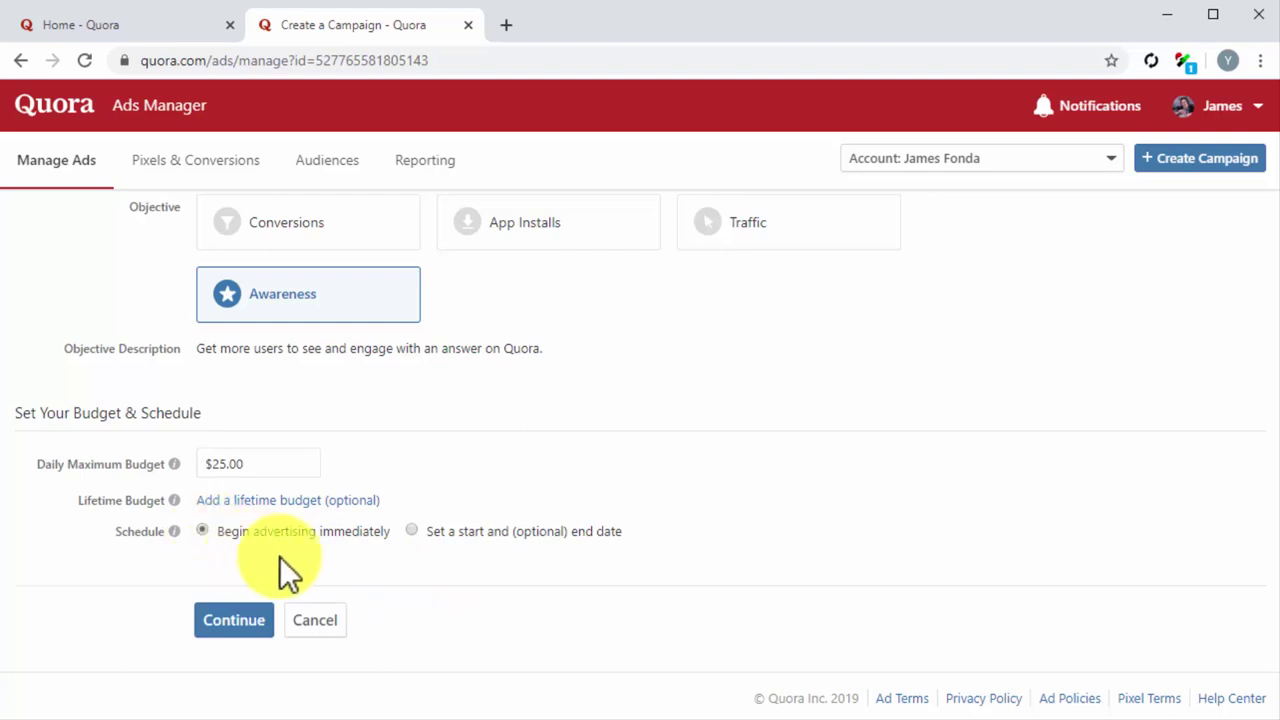
left_click(256, 630)
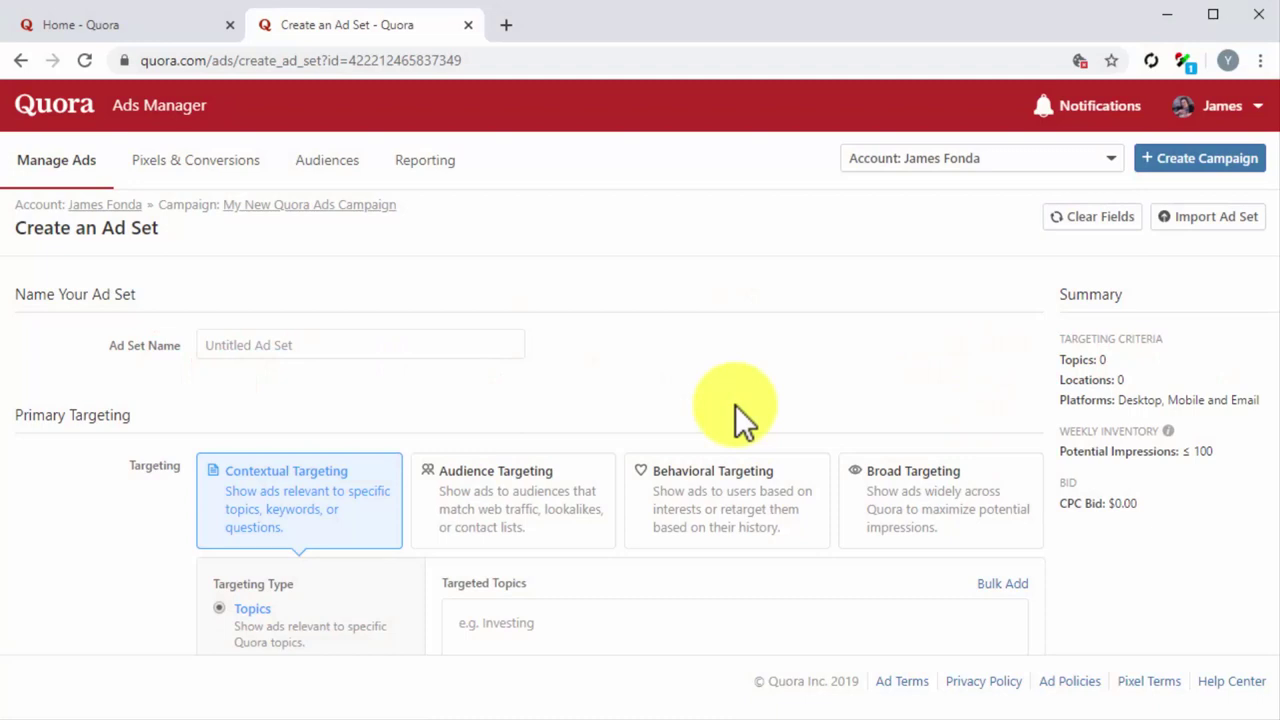
Name the ad set "My New Ad Set".
left_click(408, 345)
type("My New Ad Set")
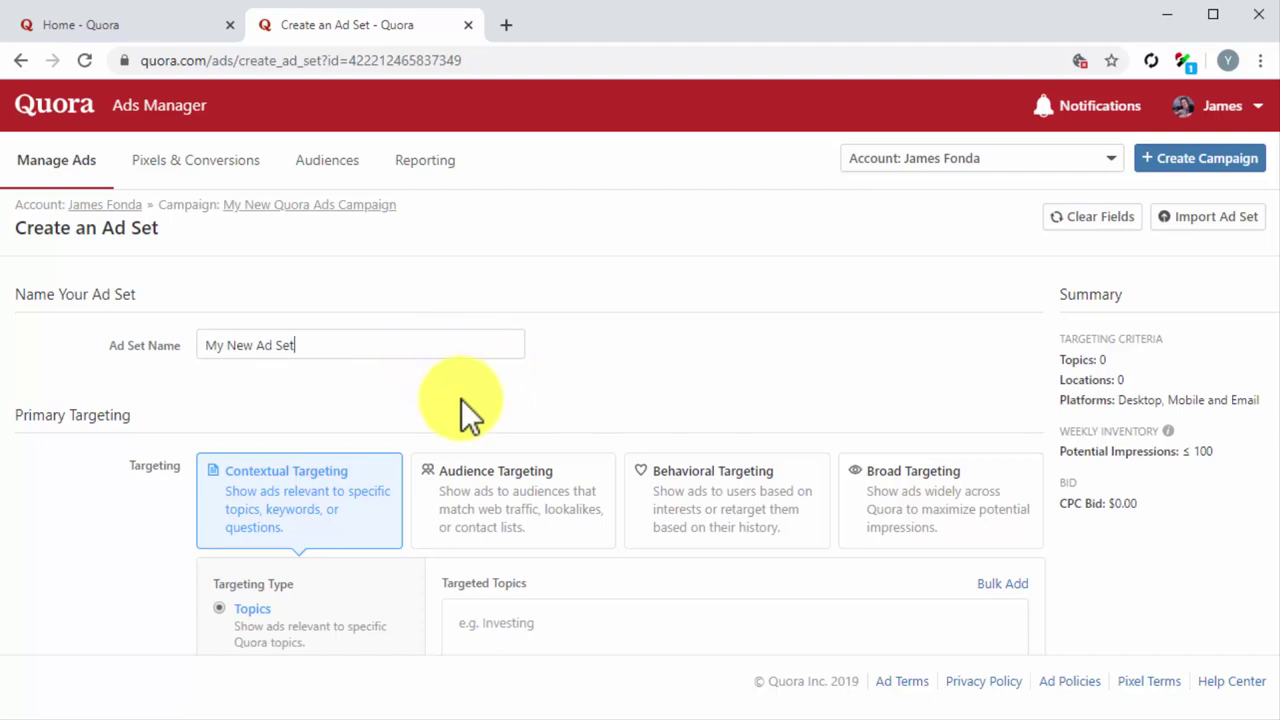
Look through the Audience, Behavioral and Broad primary targeting options for the ad set.
scroll(463, 412, "down", 2)
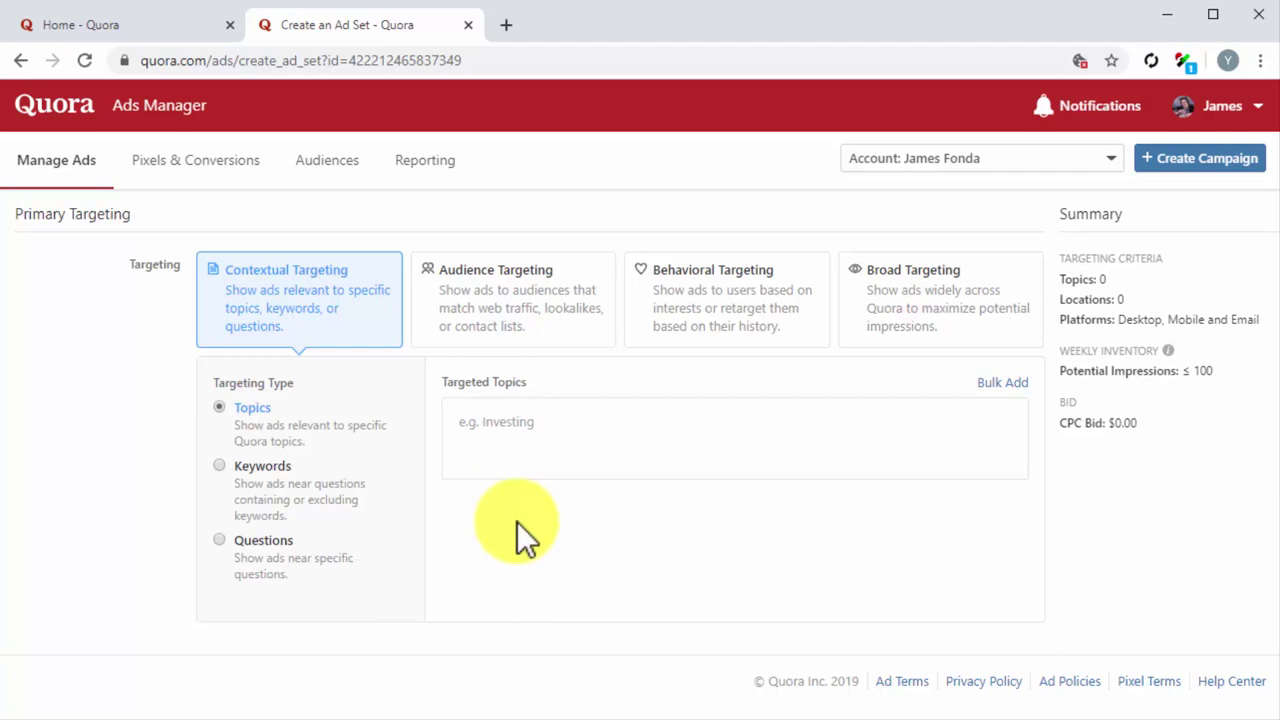
left_click(465, 337)
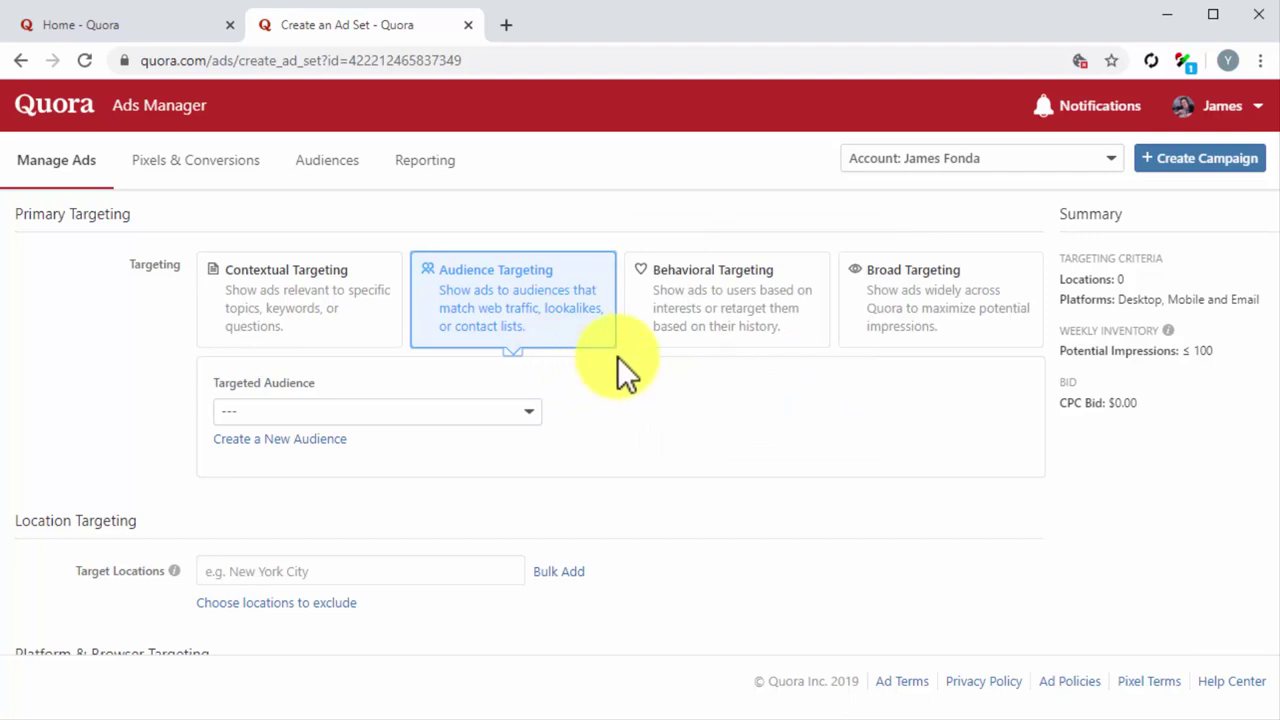
left_click(708, 320)
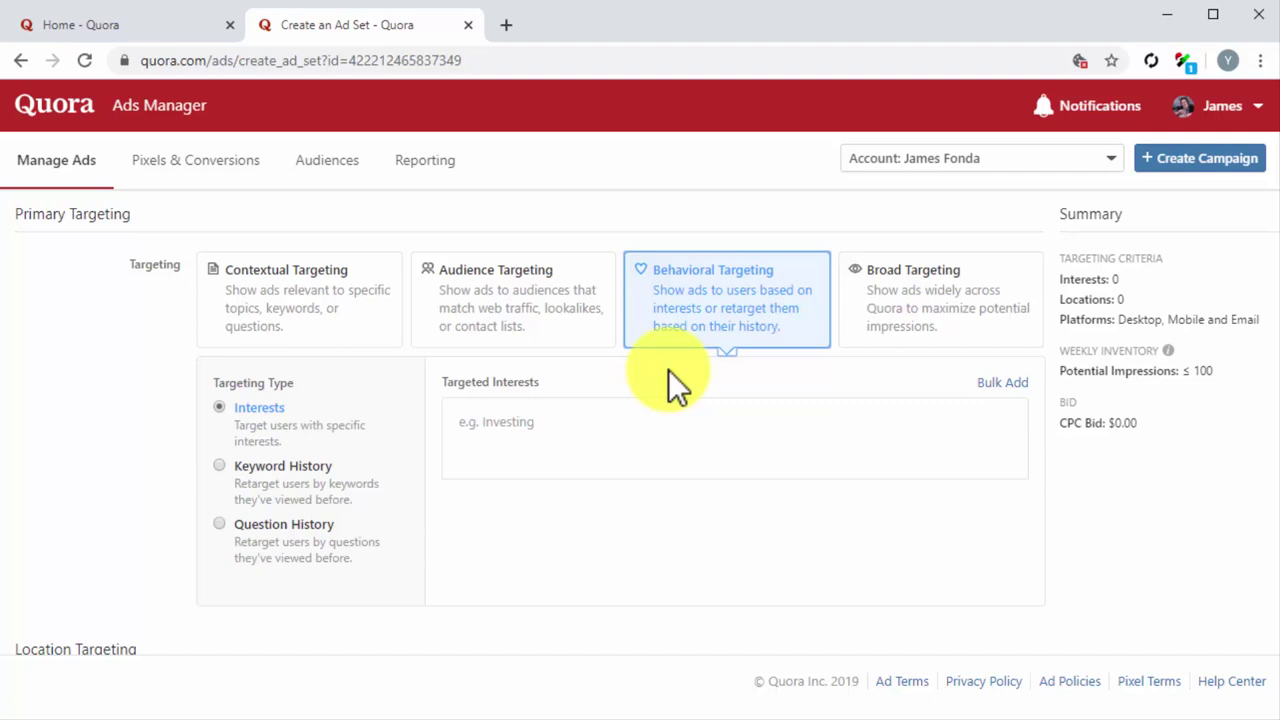
left_click(897, 327)
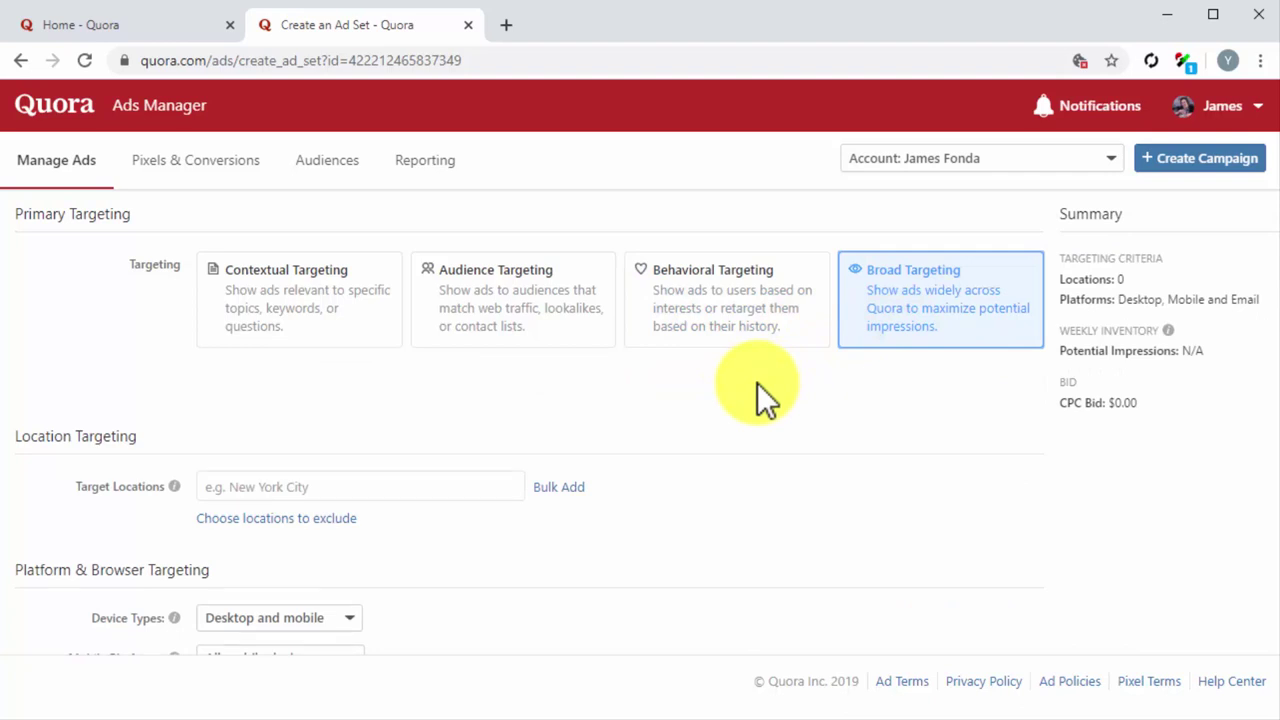
Choose Contextual Targeting by Topics and add Diabetes and Diabetes Treatment as the targeted topics.
left_click(358, 312)
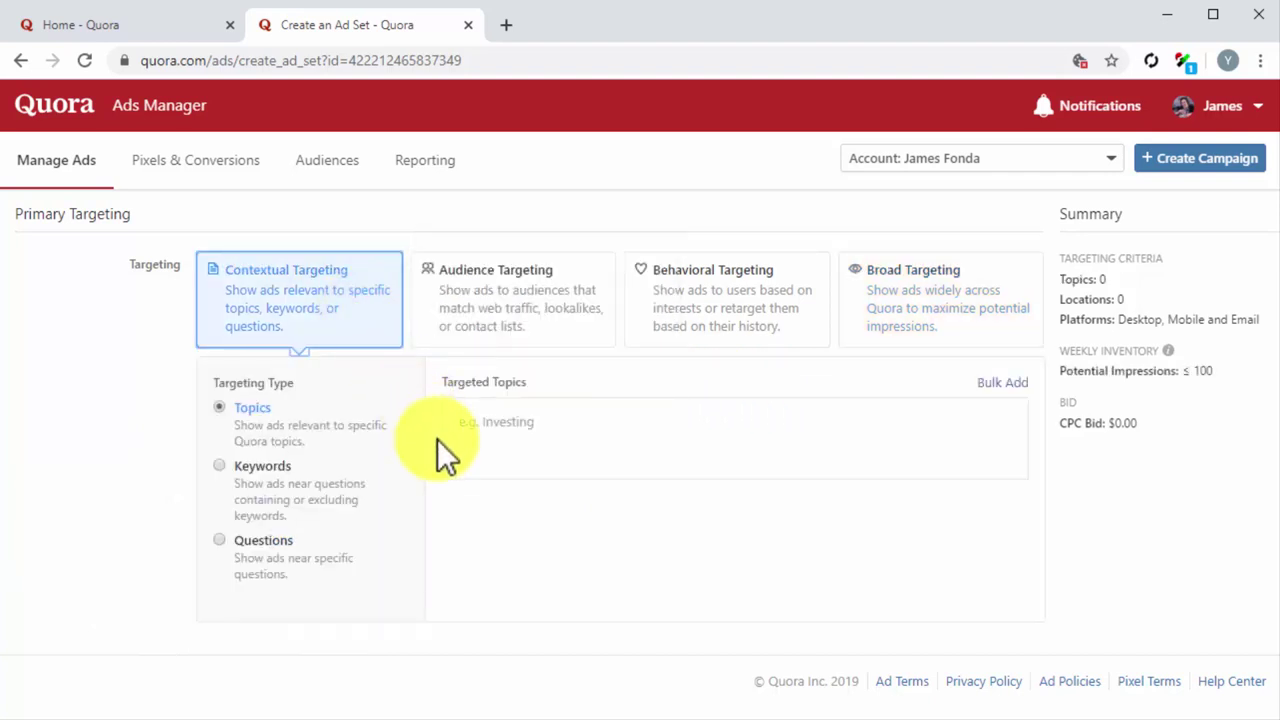
left_click(248, 402)
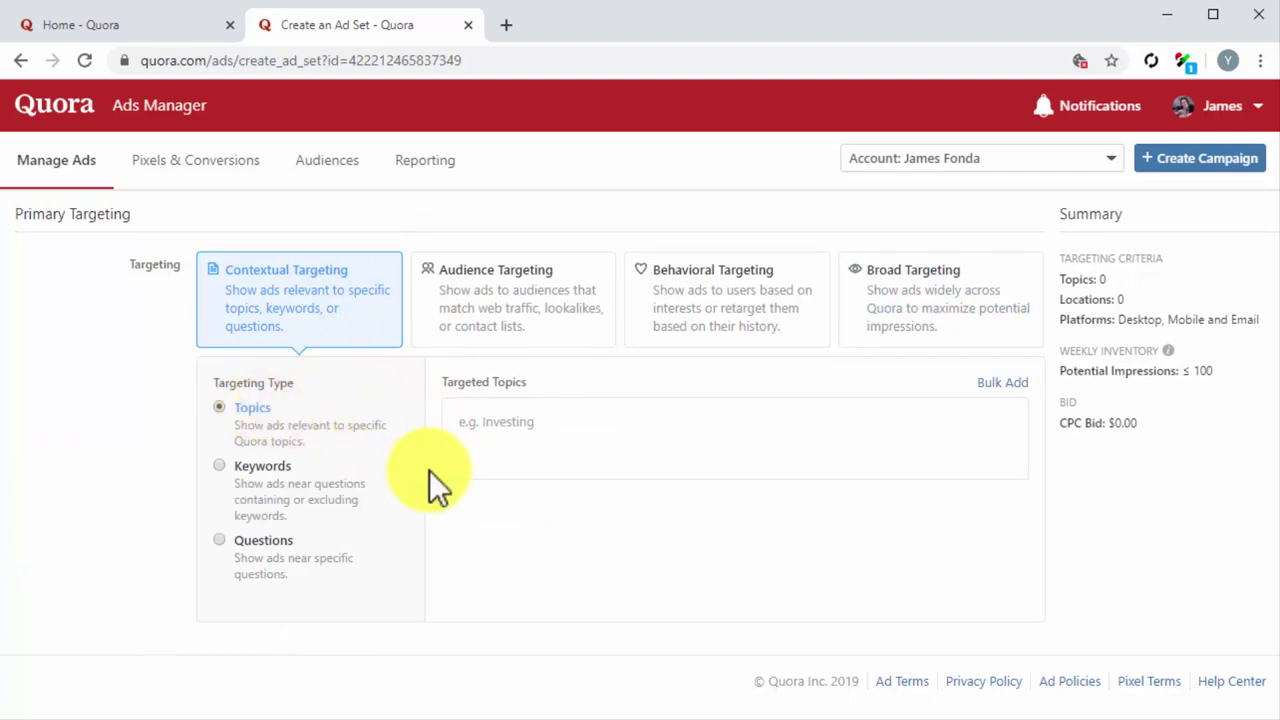
left_click(494, 428)
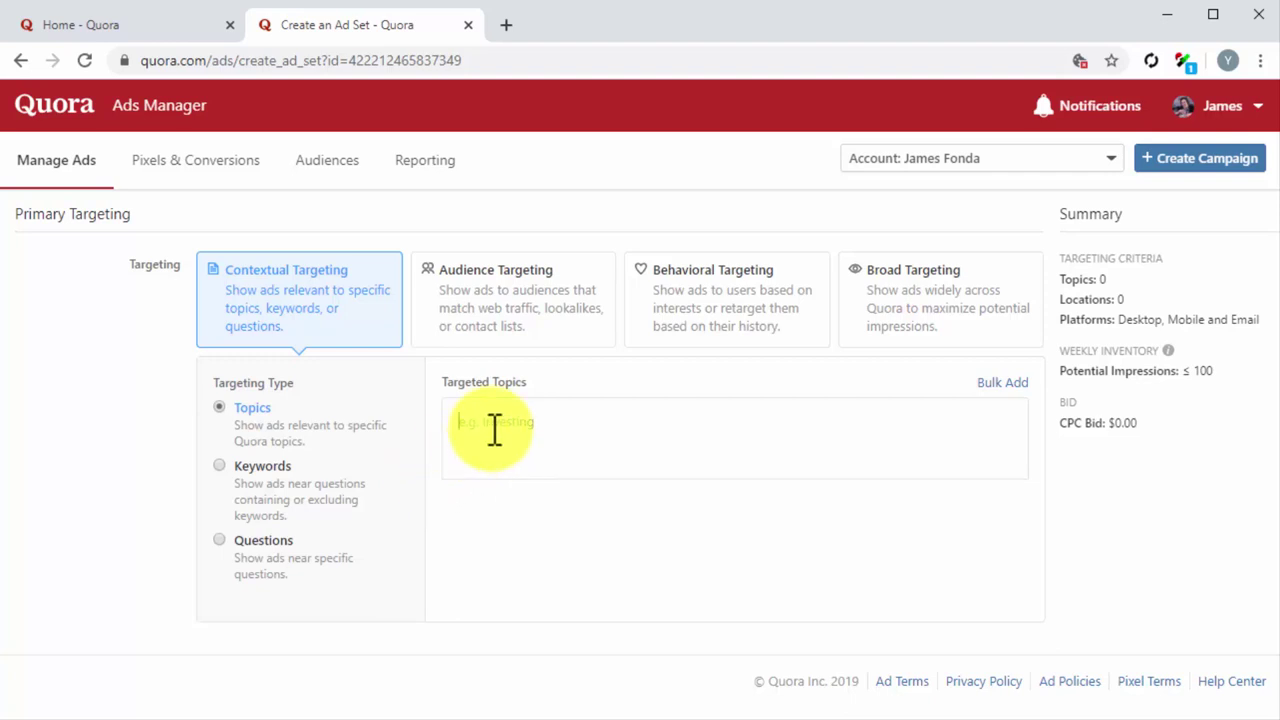
type("dia")
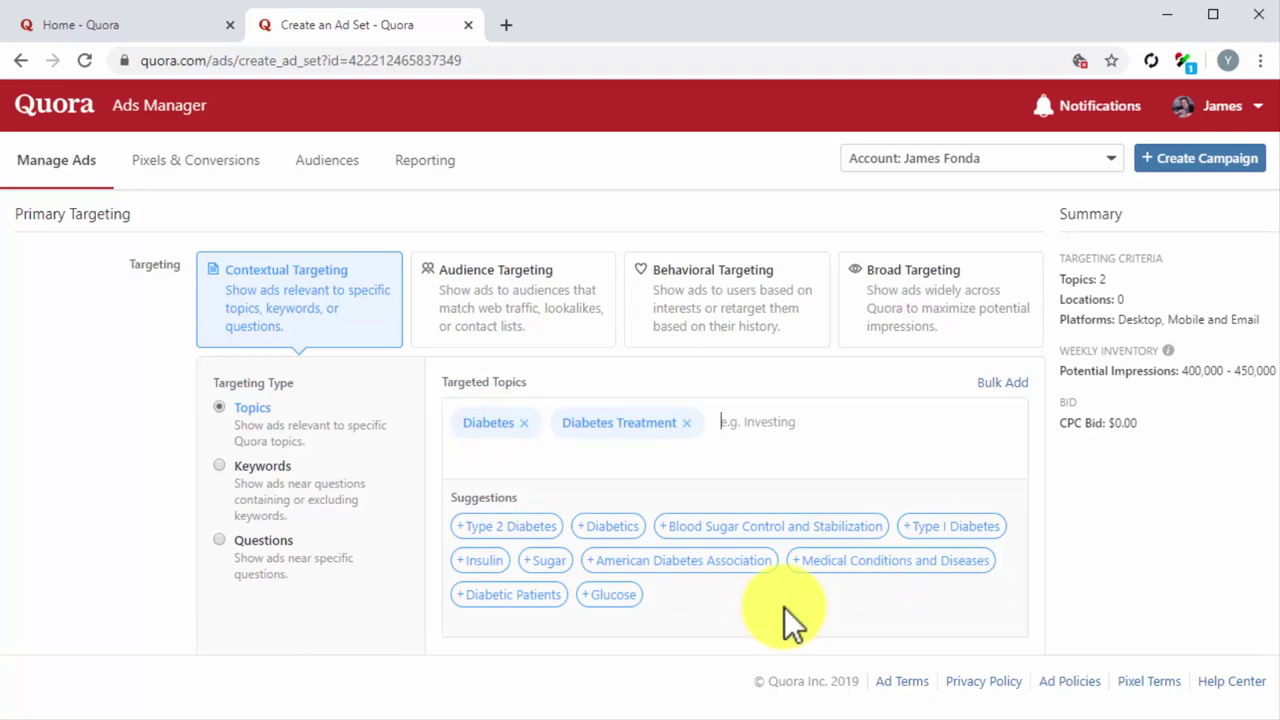
Add the country United States as the ad set's target location.
scroll(784, 607, "down", 4)
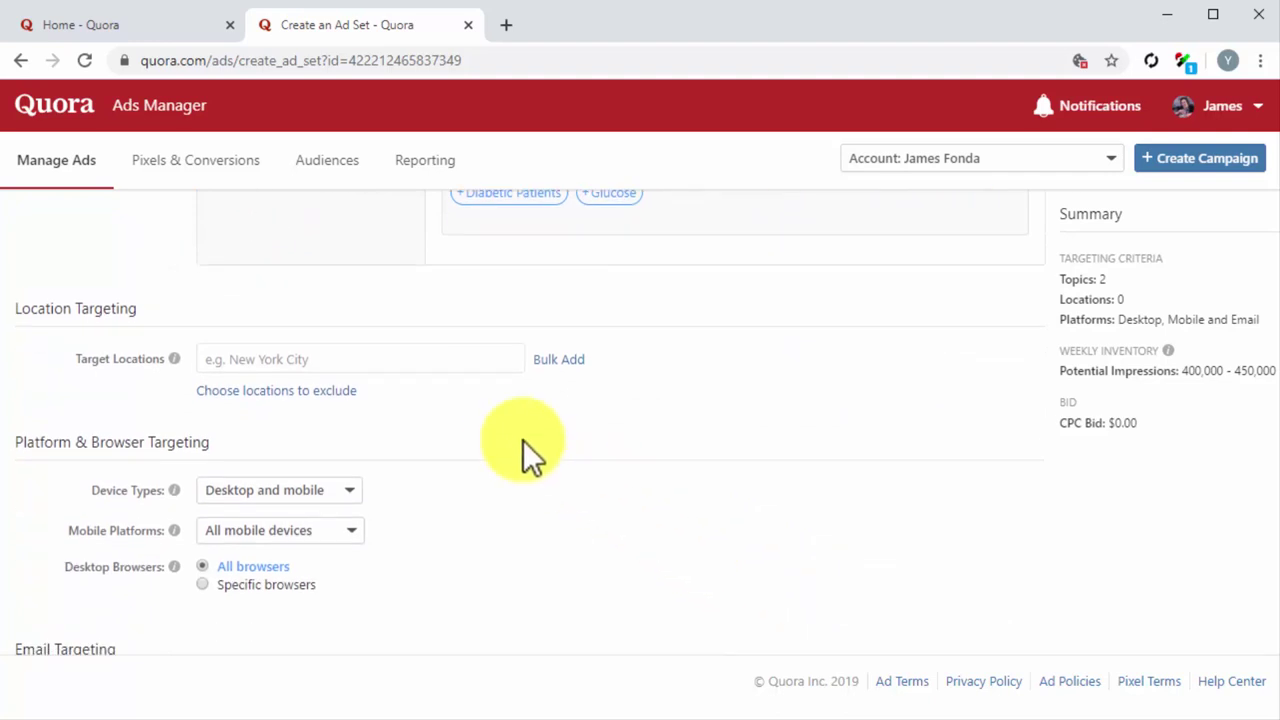
left_click(386, 359)
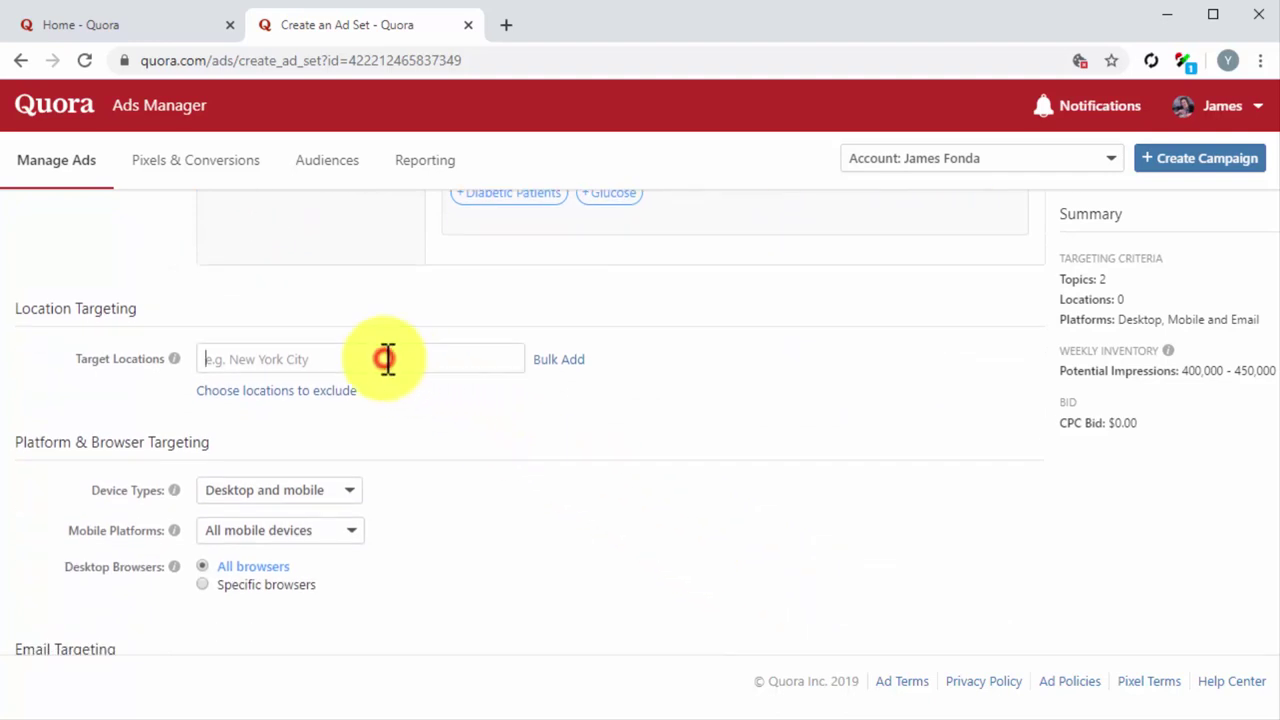
type("uni")
left_click(400, 392)
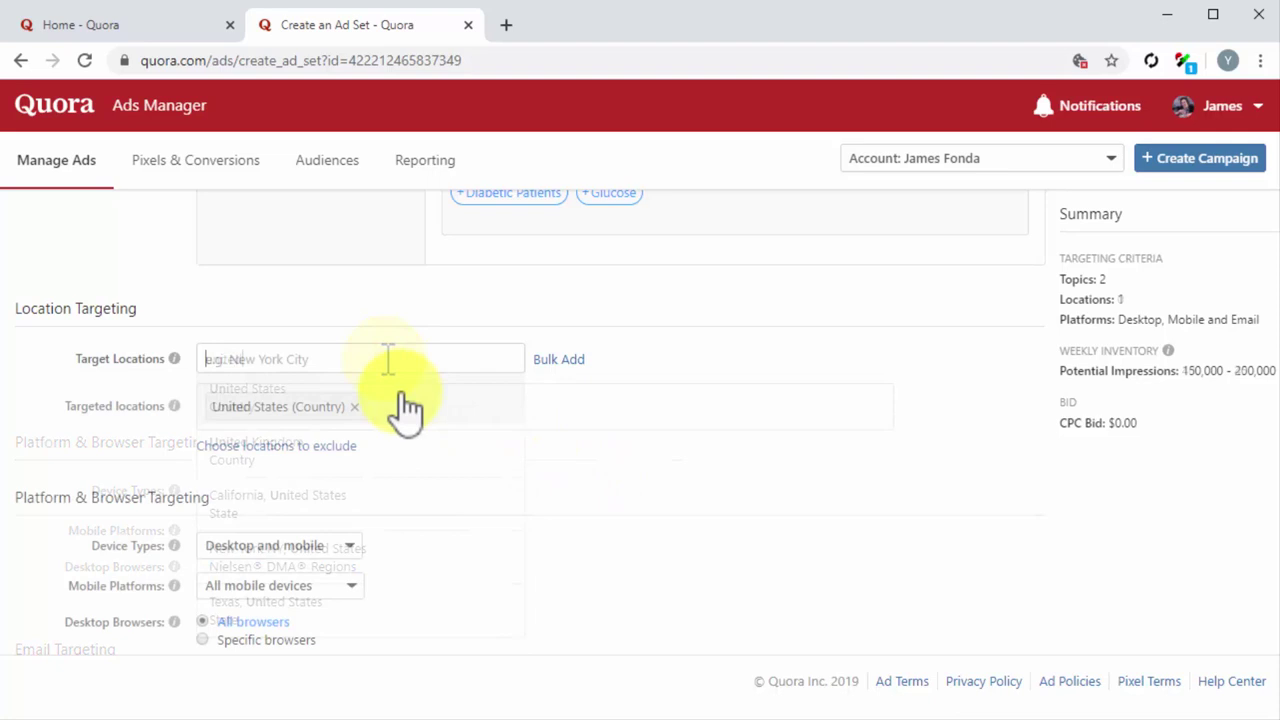
Target desktop and mobile devices, all mobile platforms and all desktop browsers in the ad set.
scroll(400, 392, "down", 2)
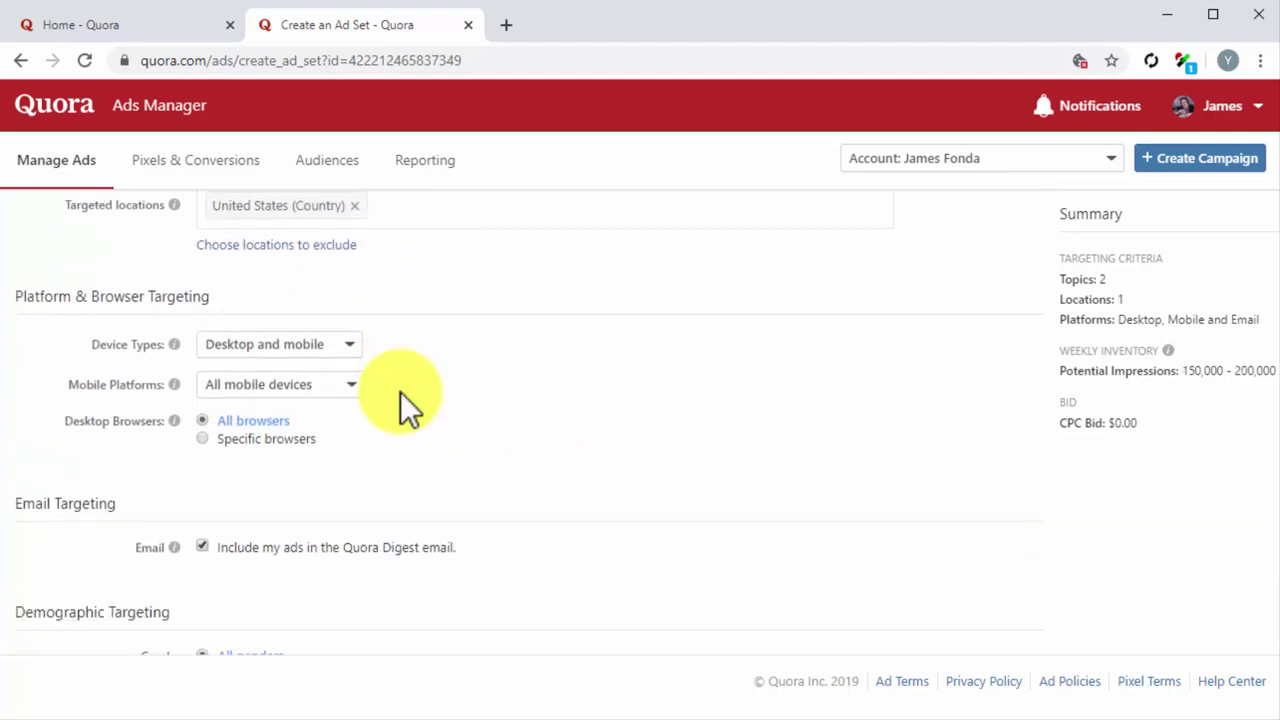
left_click(342, 348)
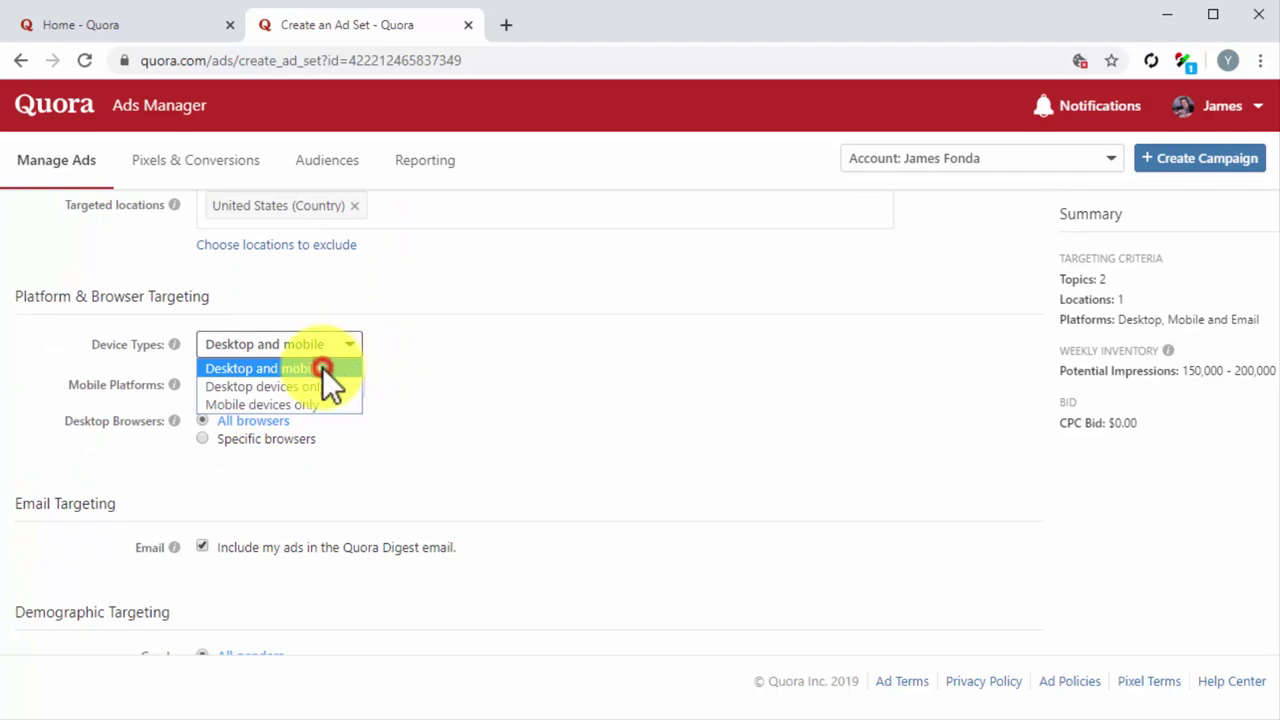
left_click(325, 370)
left_click(330, 390)
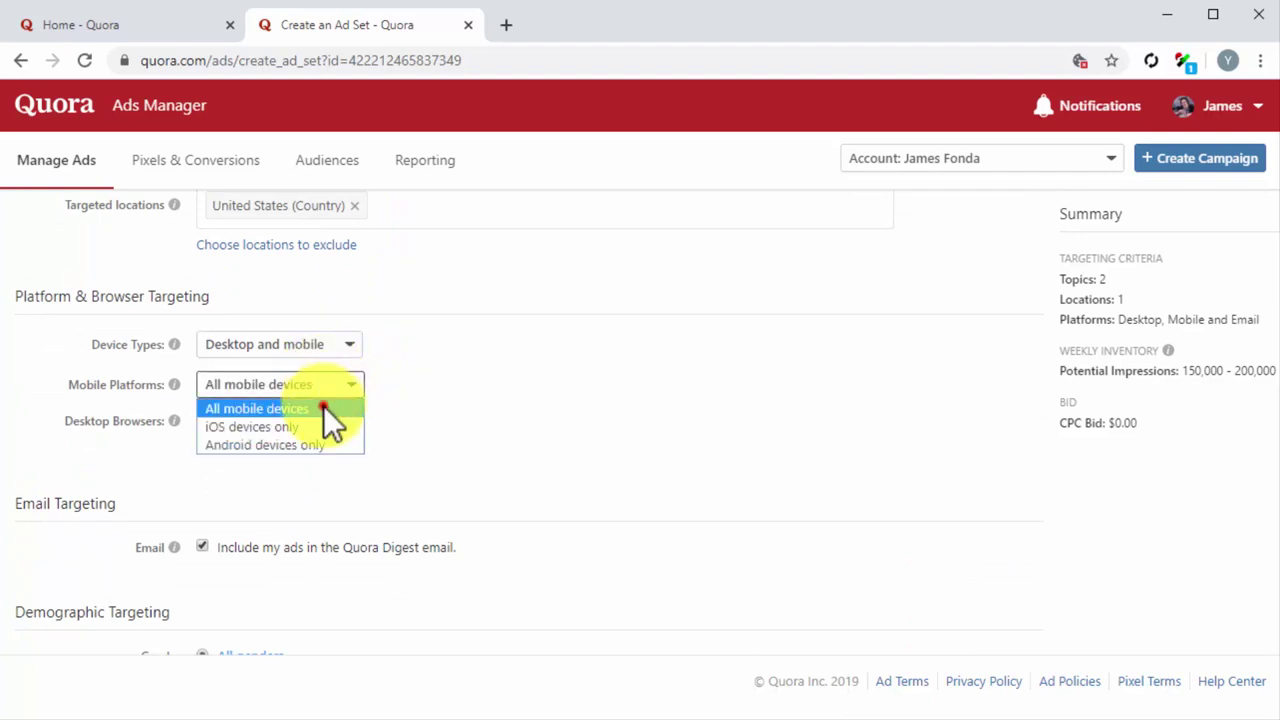
left_click(323, 406)
left_click(203, 421)
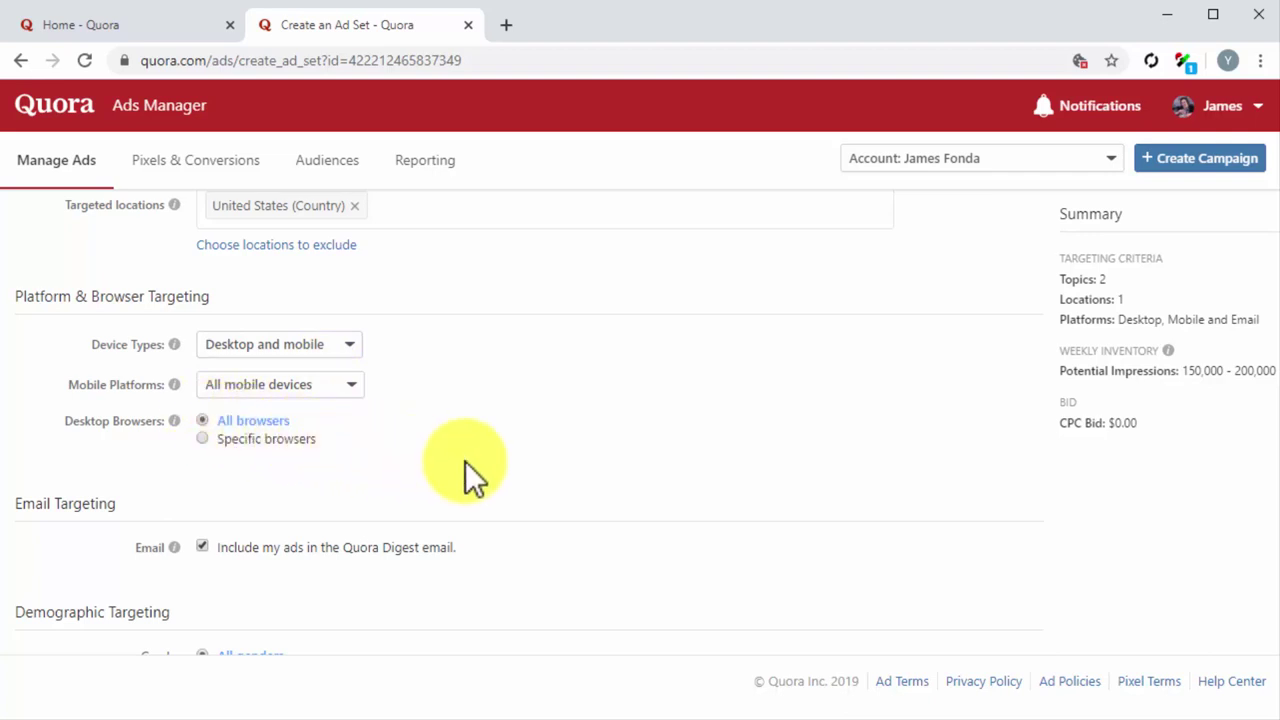
Set the demographic targeting to all genders.
scroll(473, 478, "down", 2)
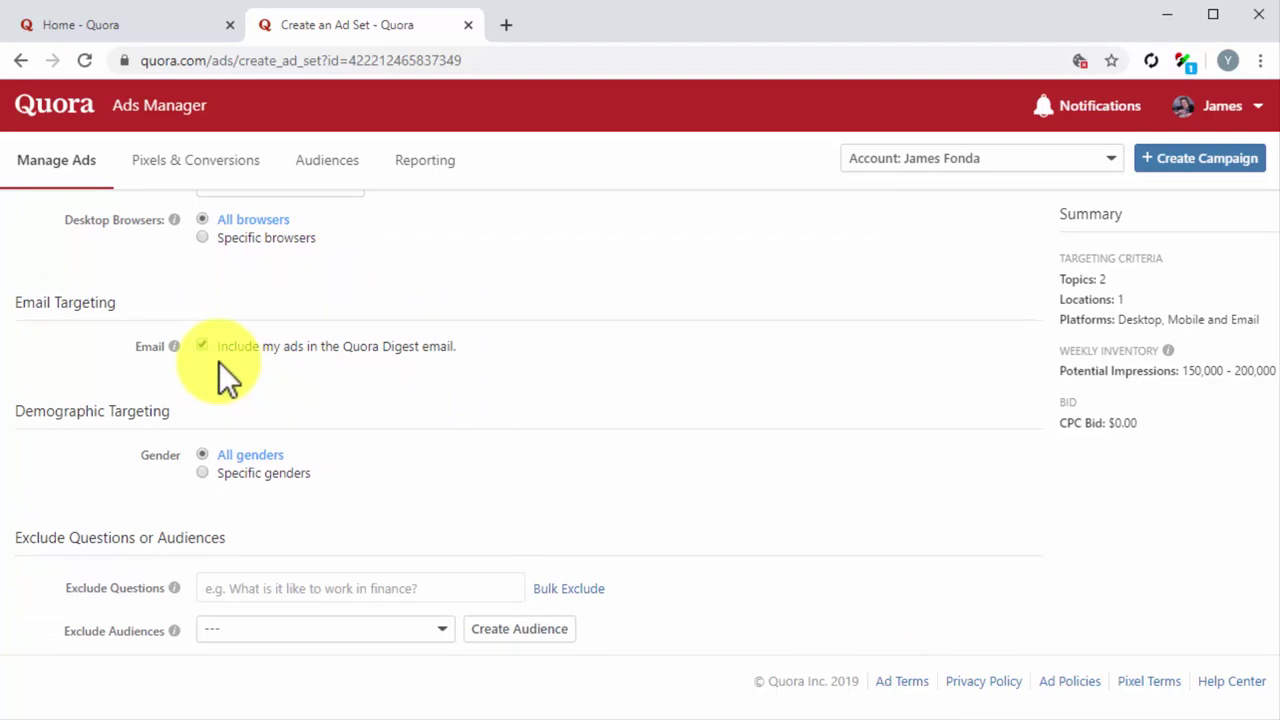
scroll(365, 385, "down", 1)
scroll(375, 400, "down", 1)
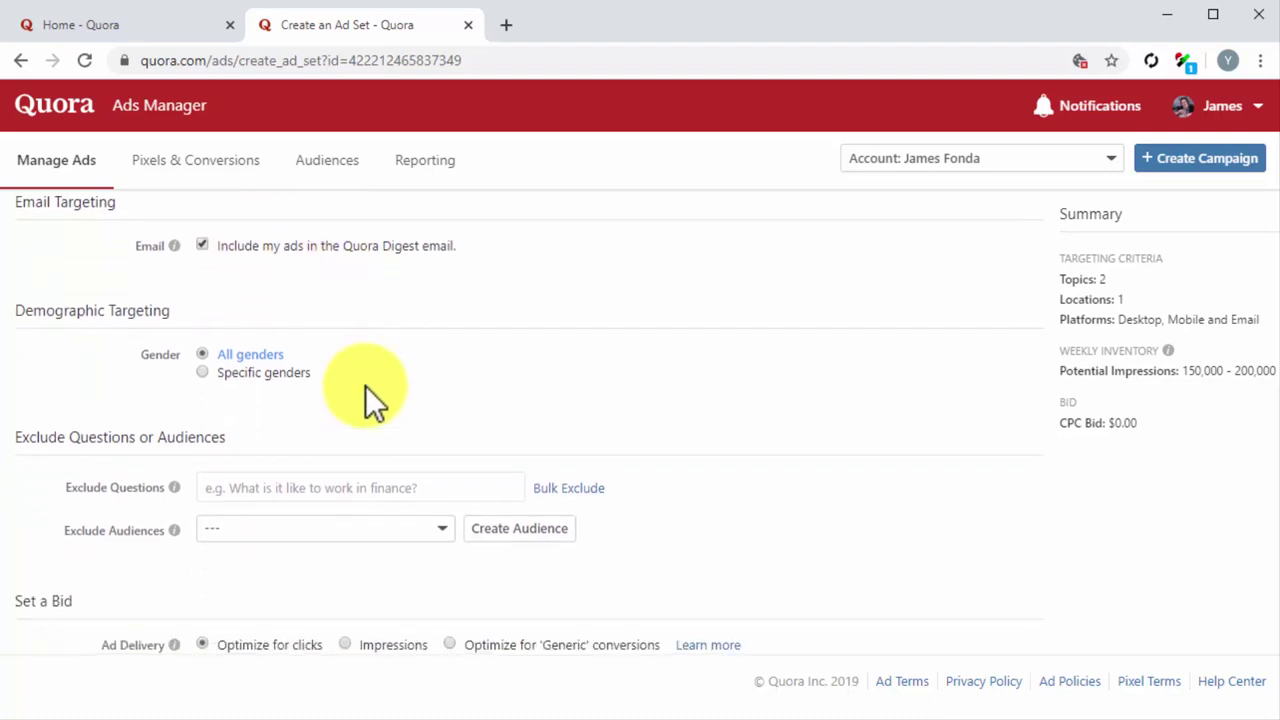
left_click(201, 354)
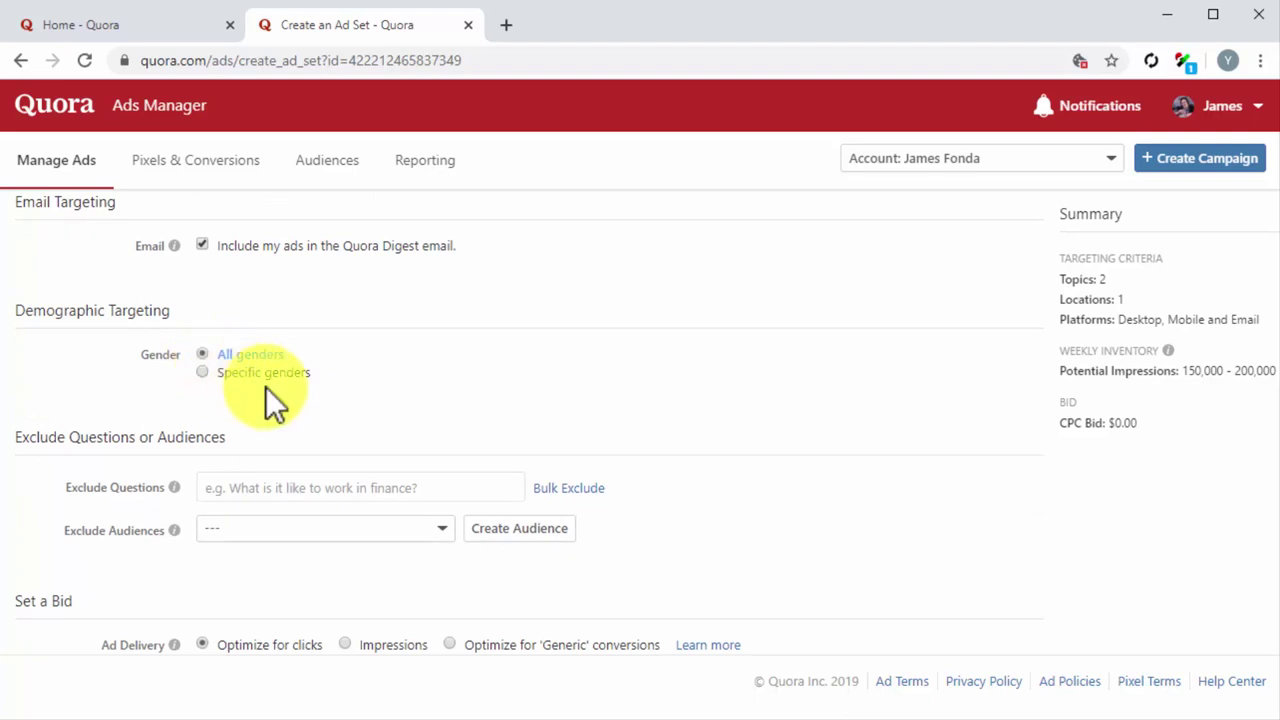
Set the ad delivery to Impressions, apply the suggested CPM bid of $9.41, and continue to ad creation.
scroll(640, 431, "down", 1)
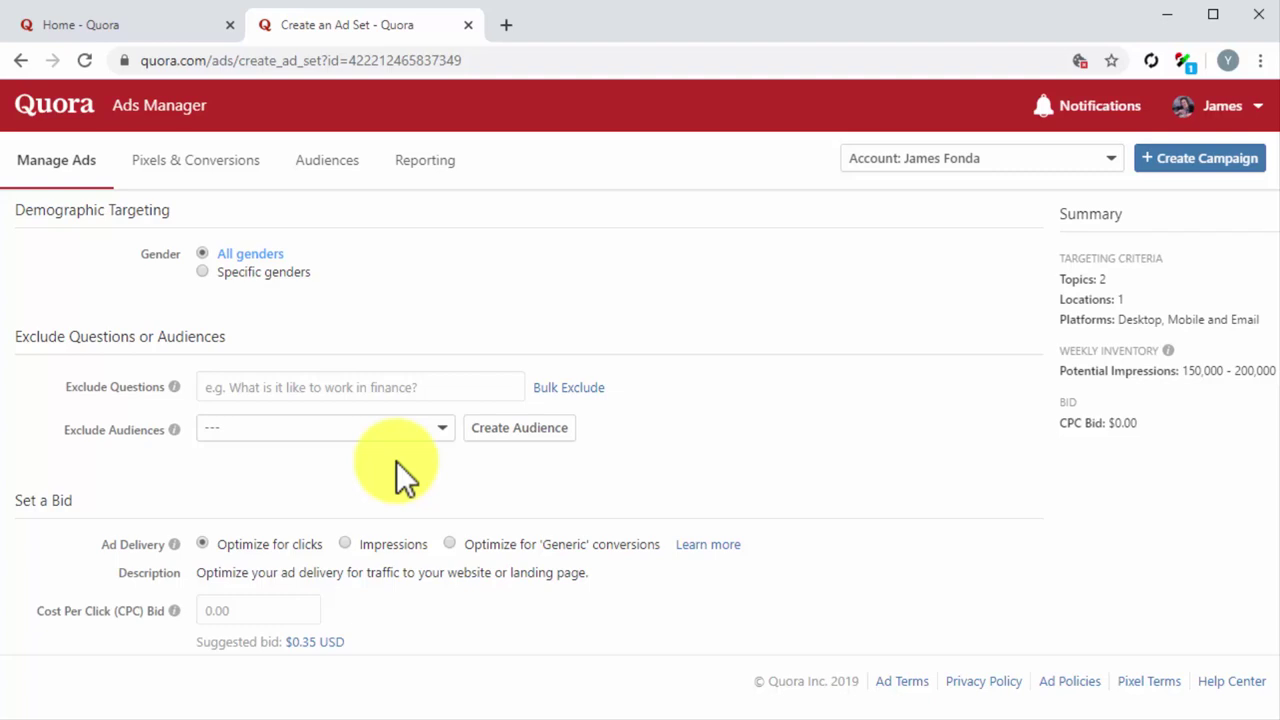
scroll(396, 461, "down", 1)
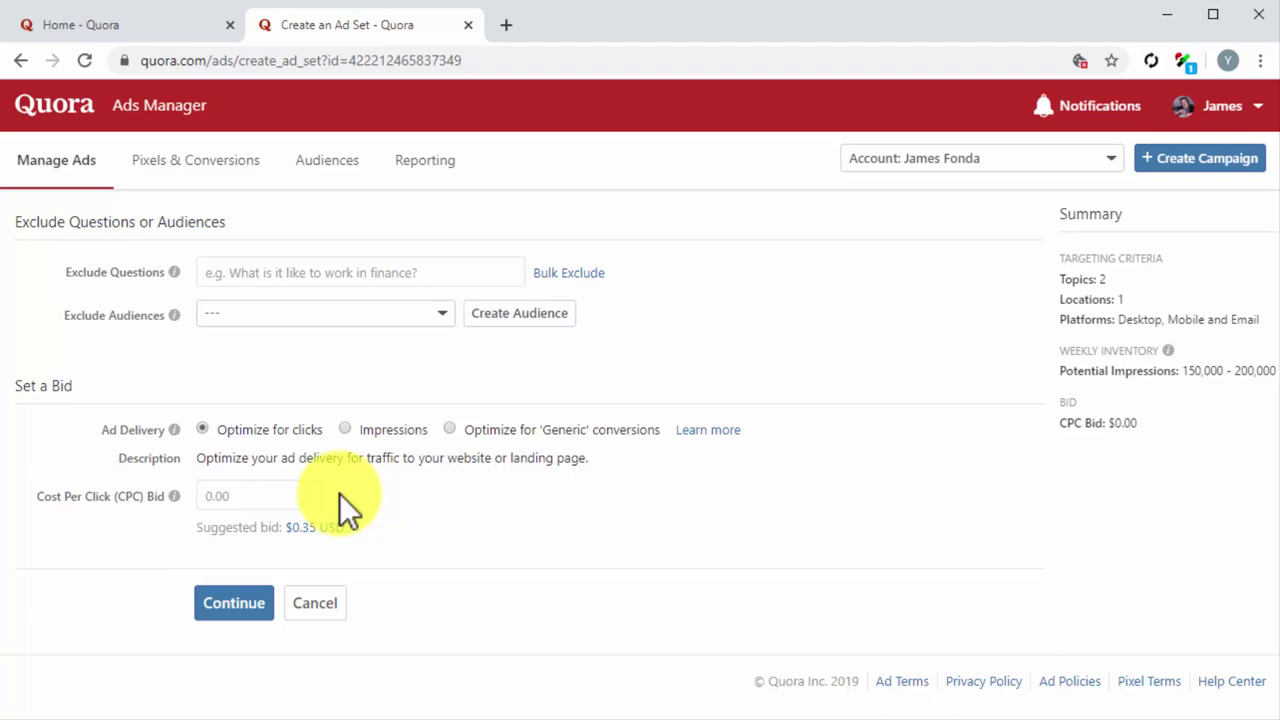
left_click(346, 429)
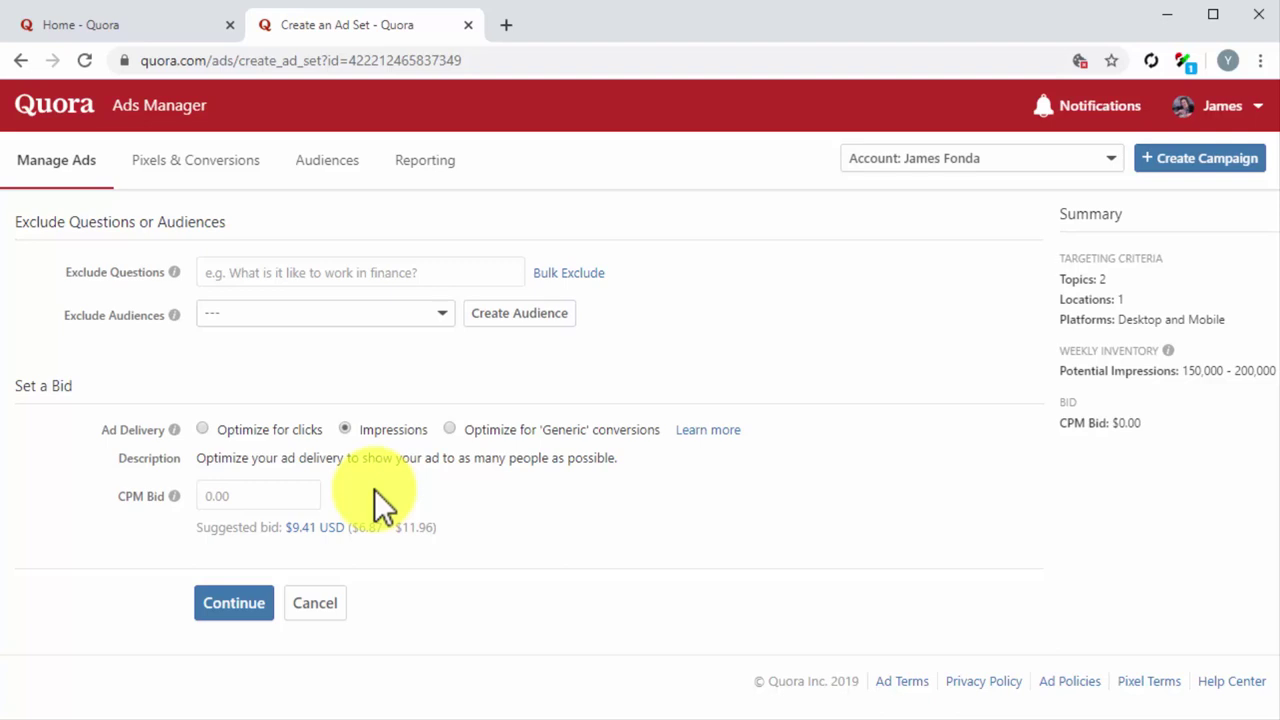
left_click(310, 527)
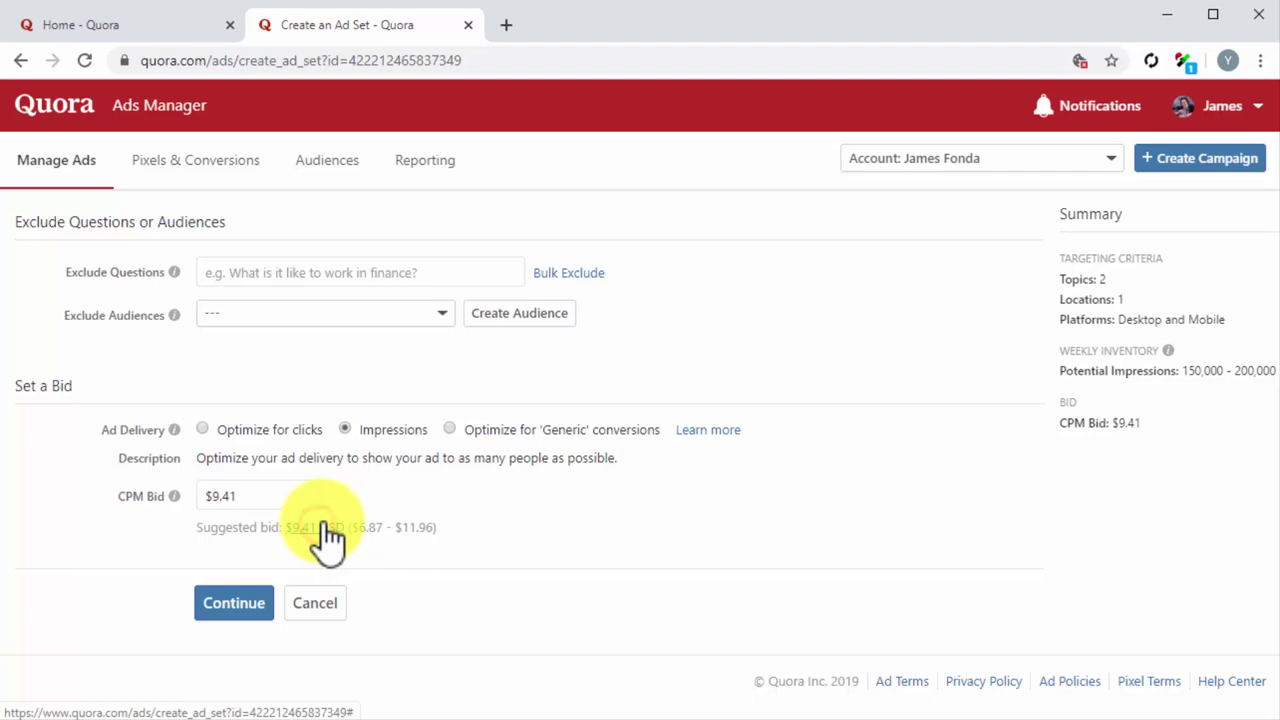
left_click(252, 612)
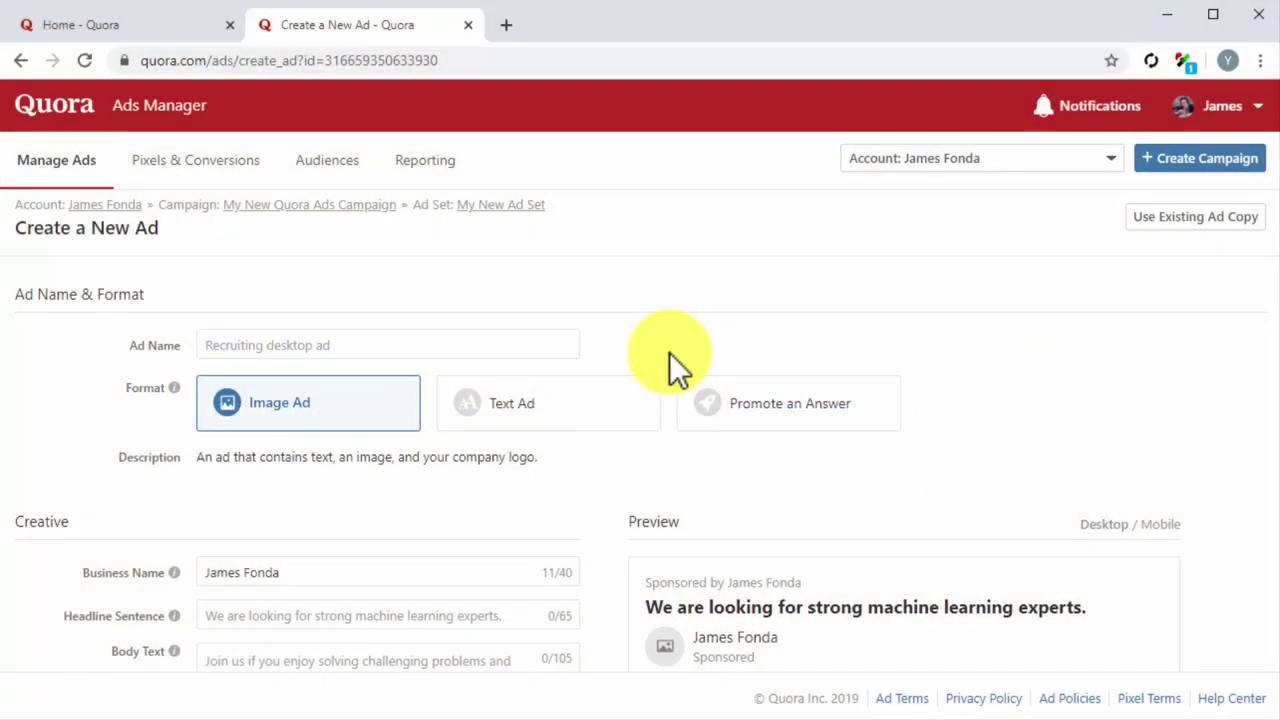
Name the ad "My New Quora Ad" and choose Promote an Answer as its format.
left_click(475, 348)
type("M ")
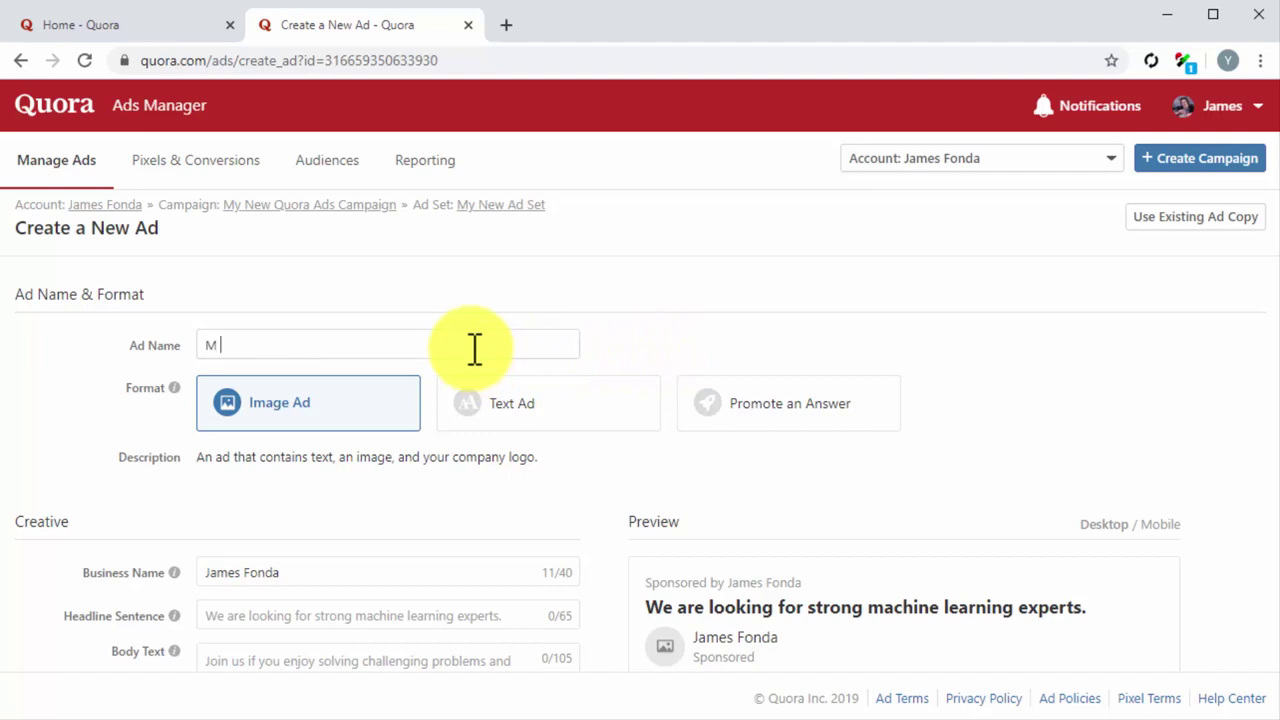
type("y New Quora Ad")
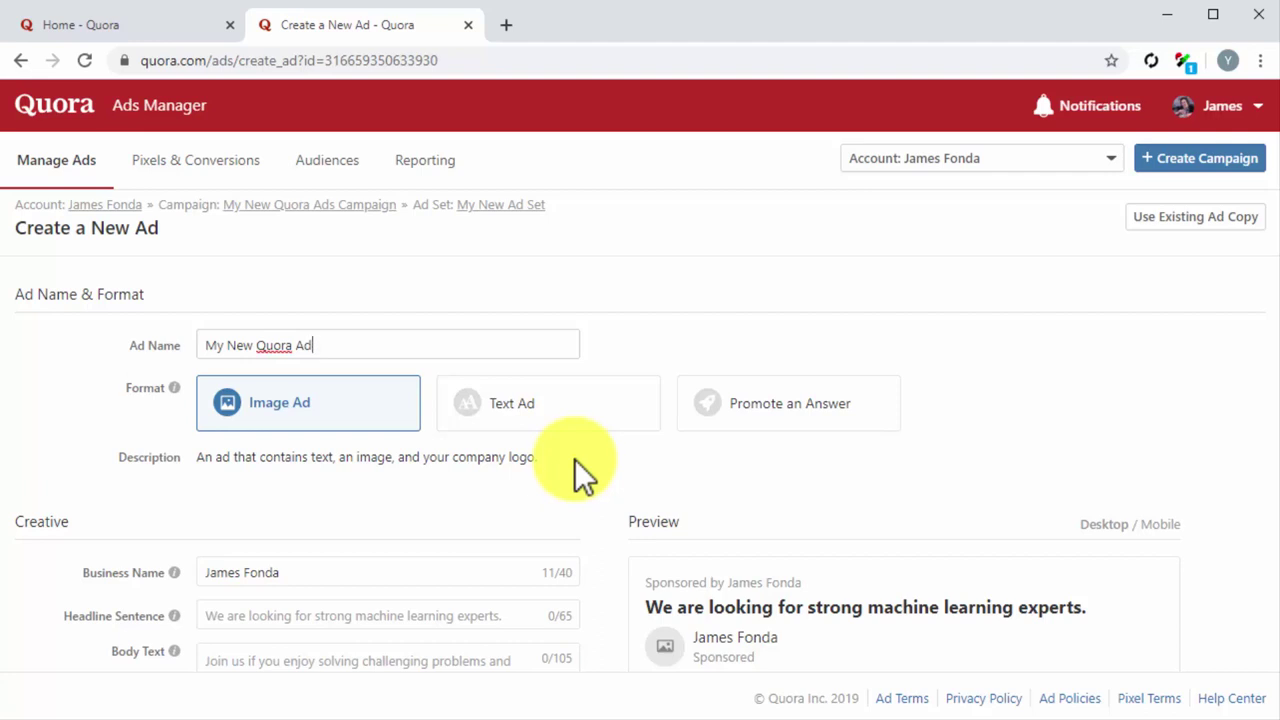
left_click(795, 425)
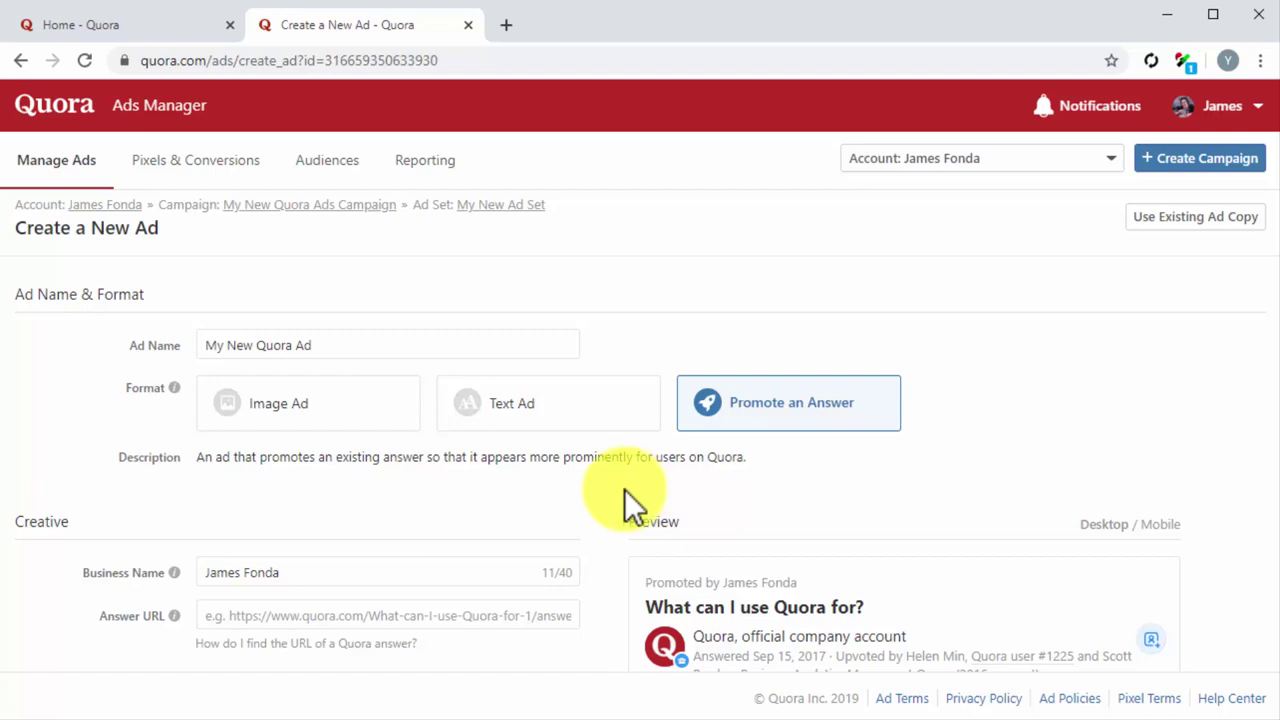
Replace the ad's business name with "Diabetes Care Made Easy".
scroll(608, 488, "down", 2)
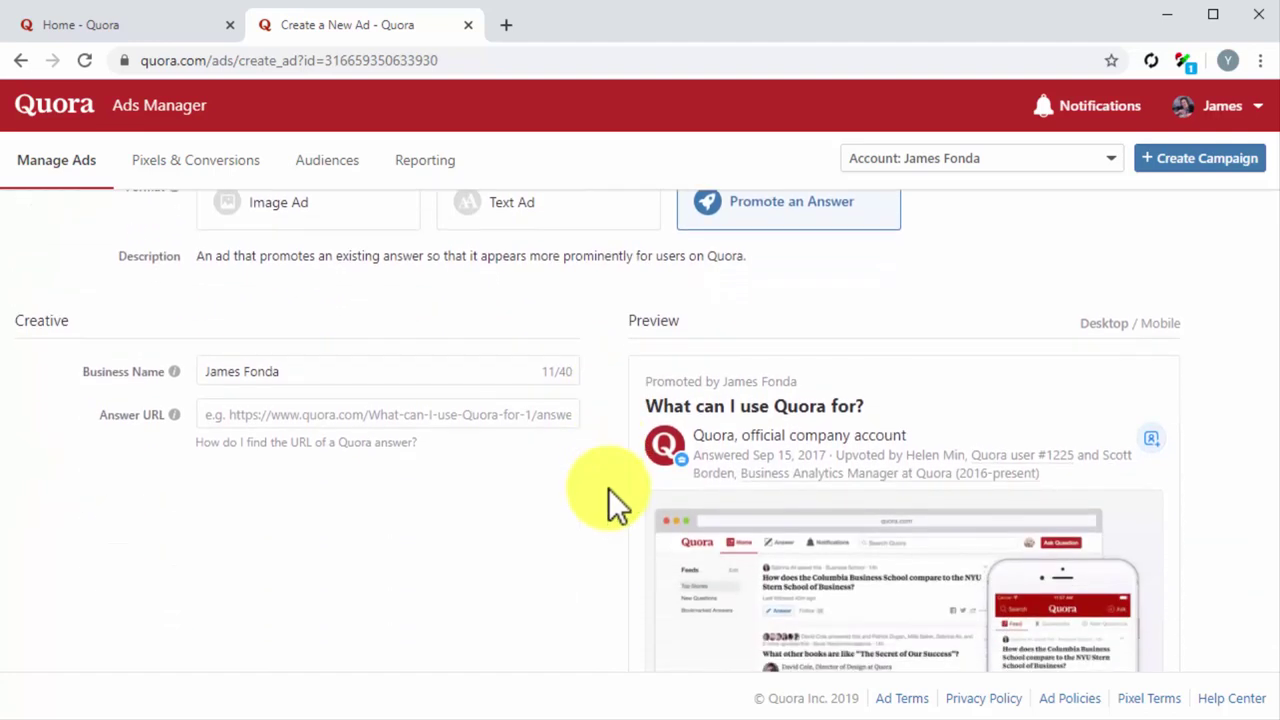
left_click(400, 378)
key("ctrl+a")
type("Diabetes Care Made Easy")
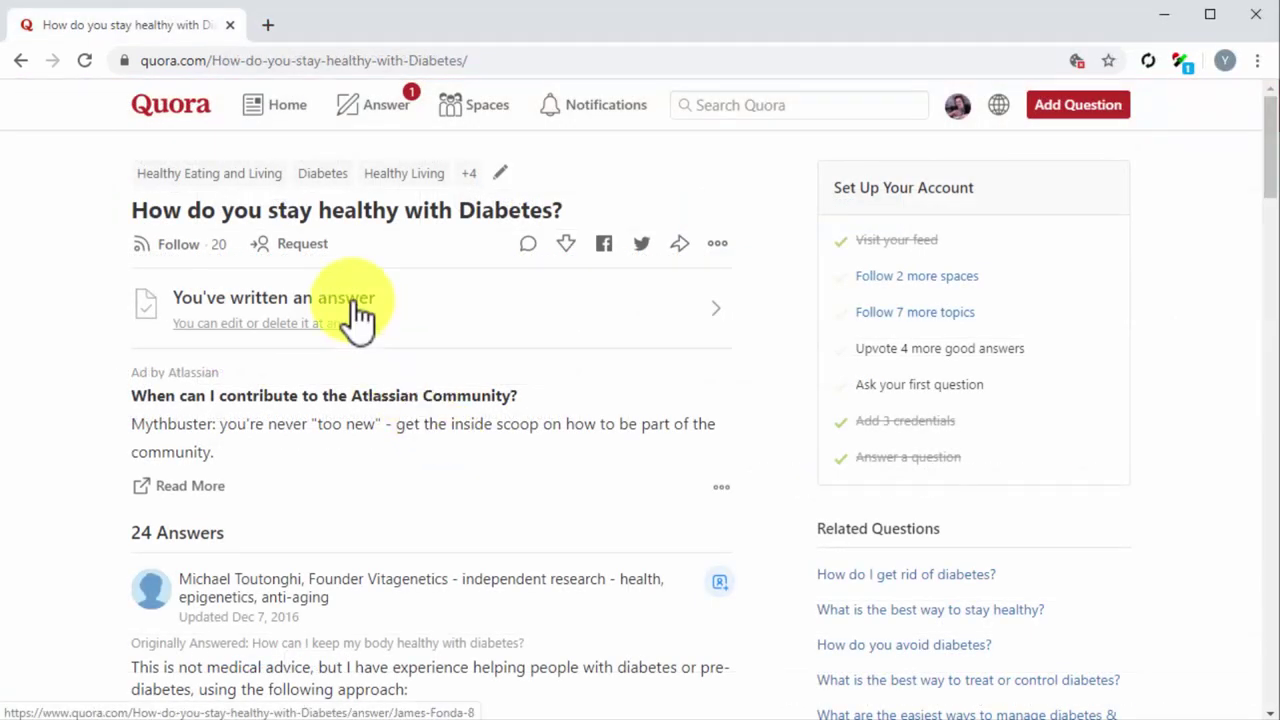
Use the link of the existing answer to "How do you stay healthy with Diabetes?" as the ad's answer URL and submit the ad.
left_click(355, 300)
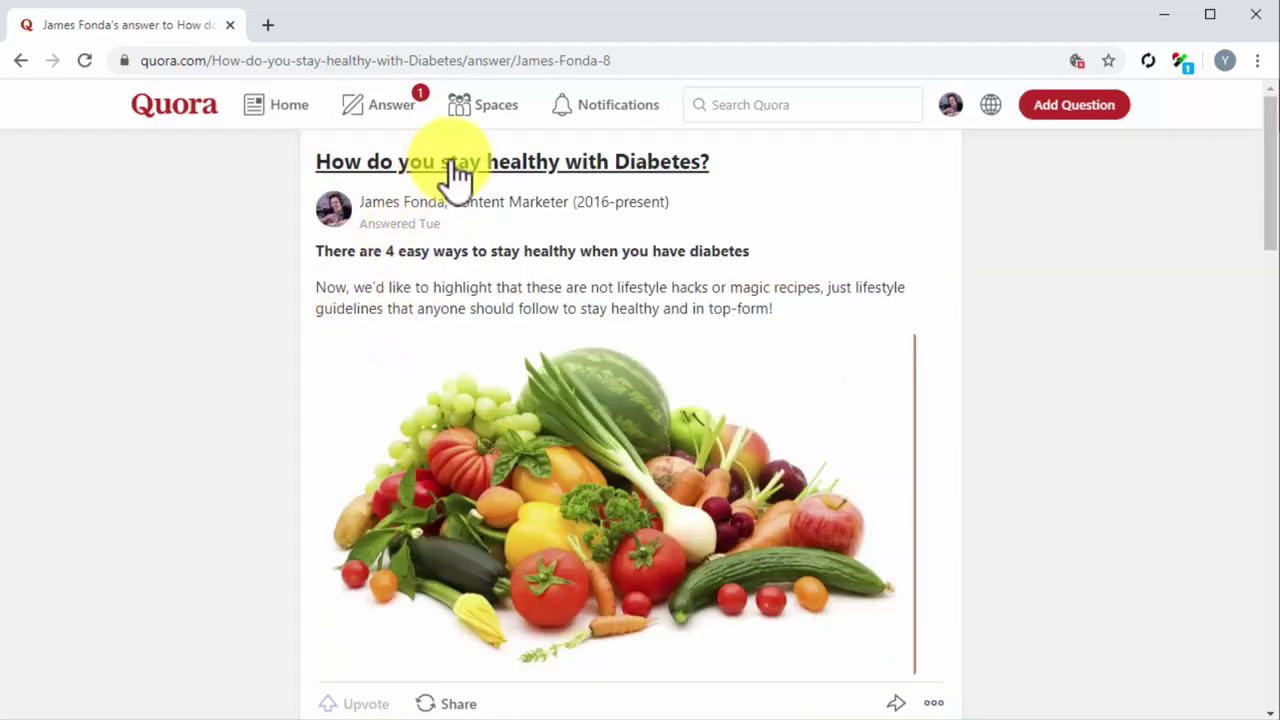
right_click(514, 63)
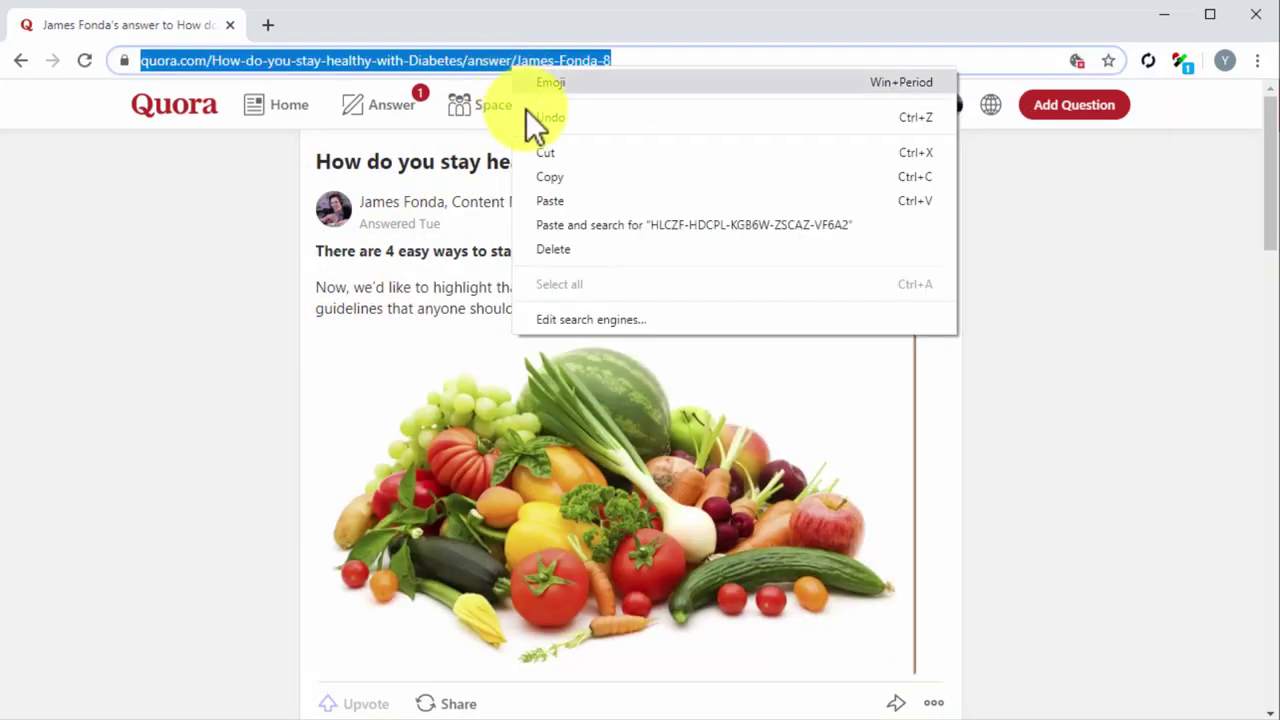
left_click(548, 173)
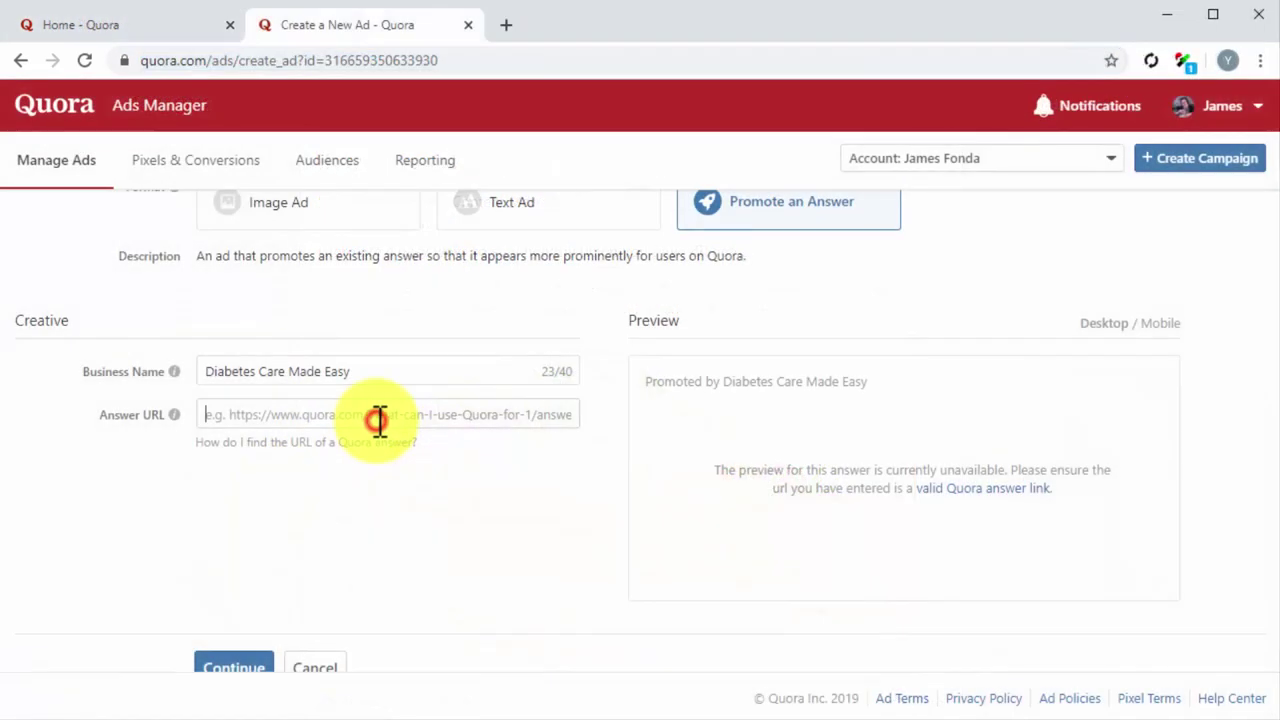
key("ctrl+v")
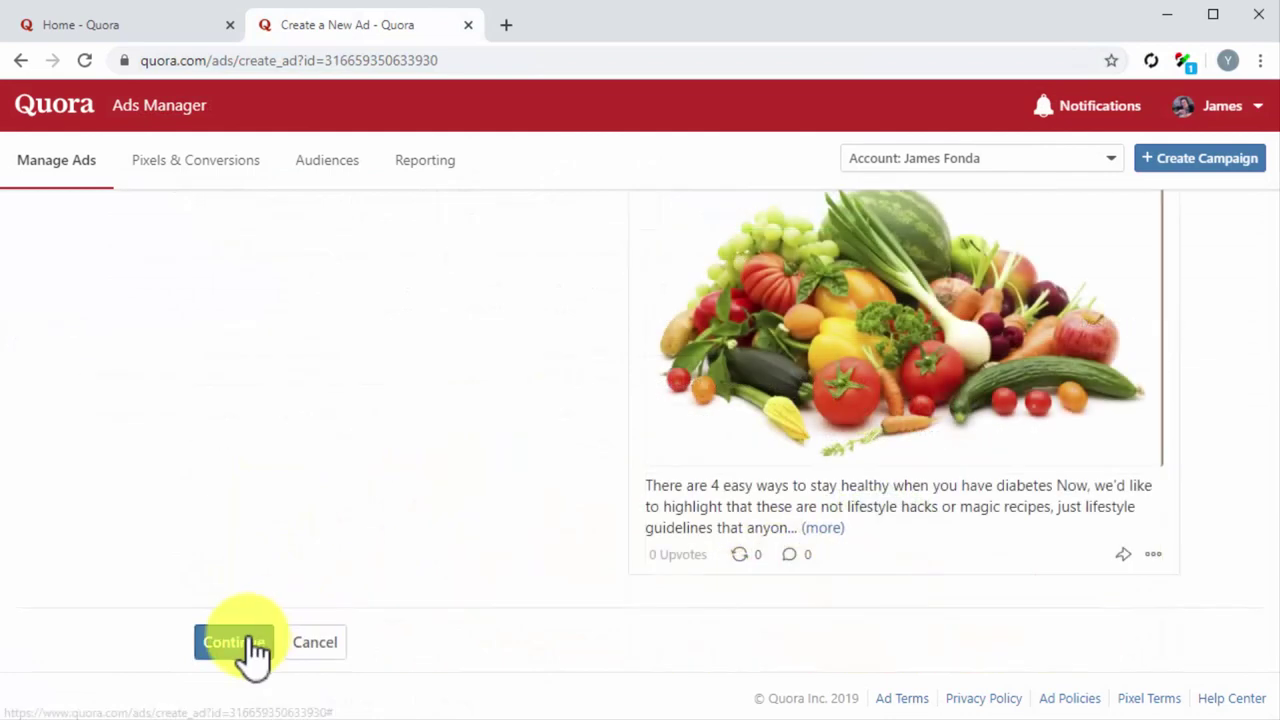
left_click(248, 644)
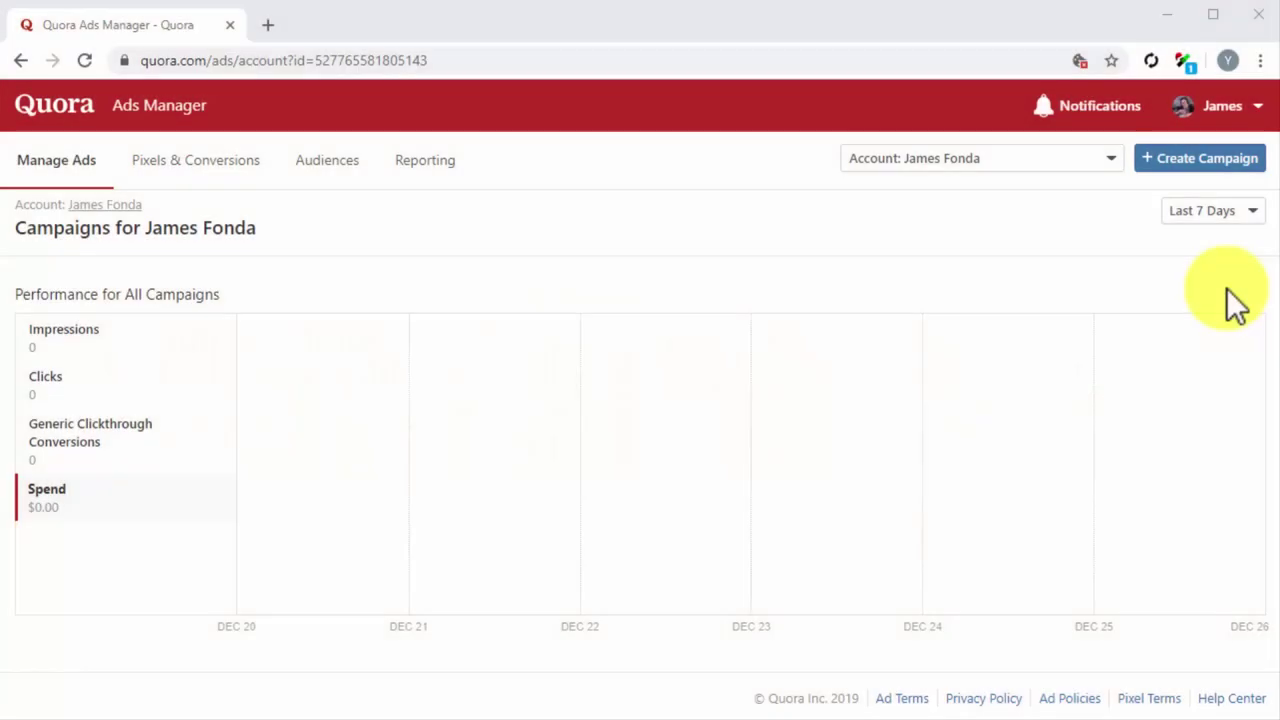
Start a new campaign named "My New Traffic Campaign On Quora" with Traffic as its objective.
left_click(1205, 158)
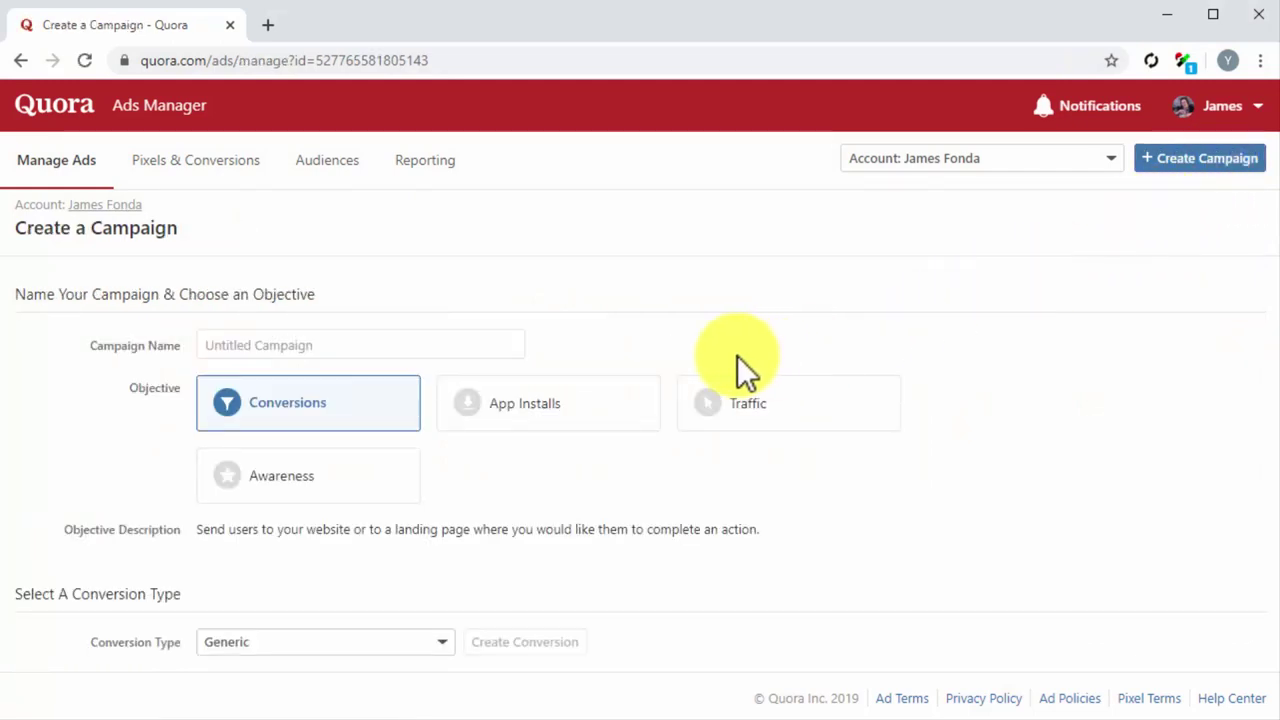
left_click(495, 347)
type("My ")
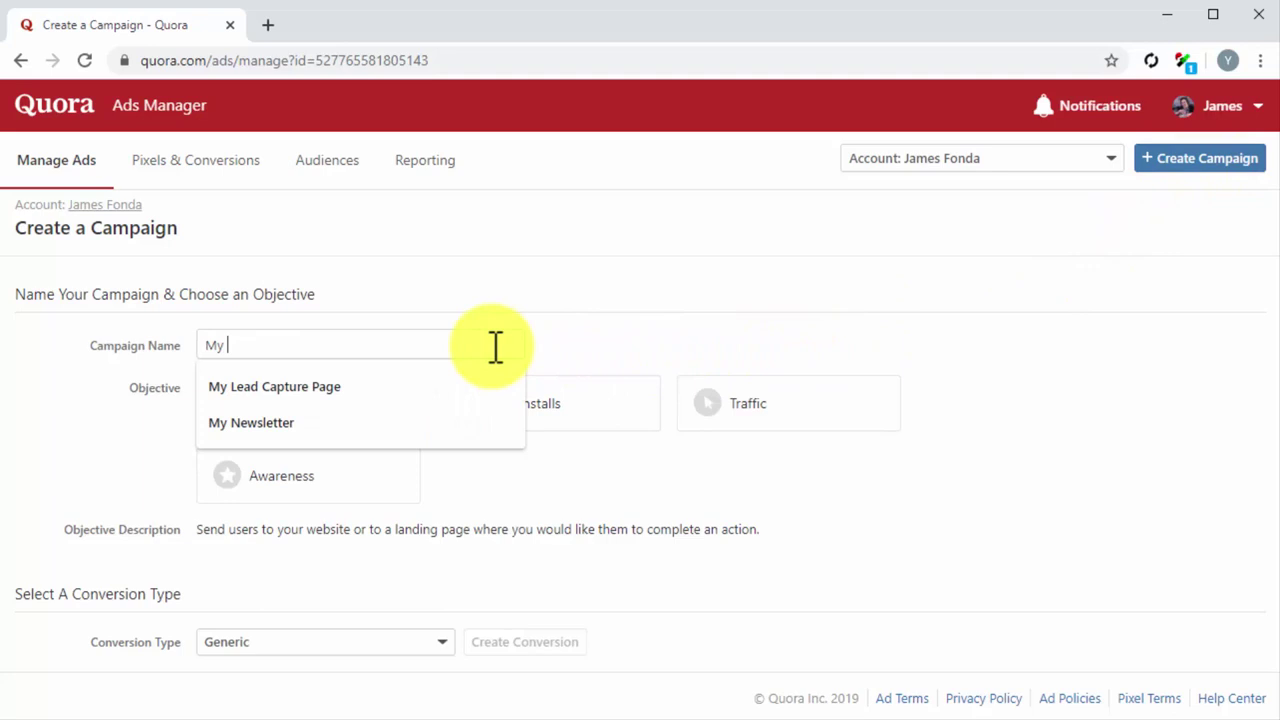
type("New Traffic Campaign On Quora")
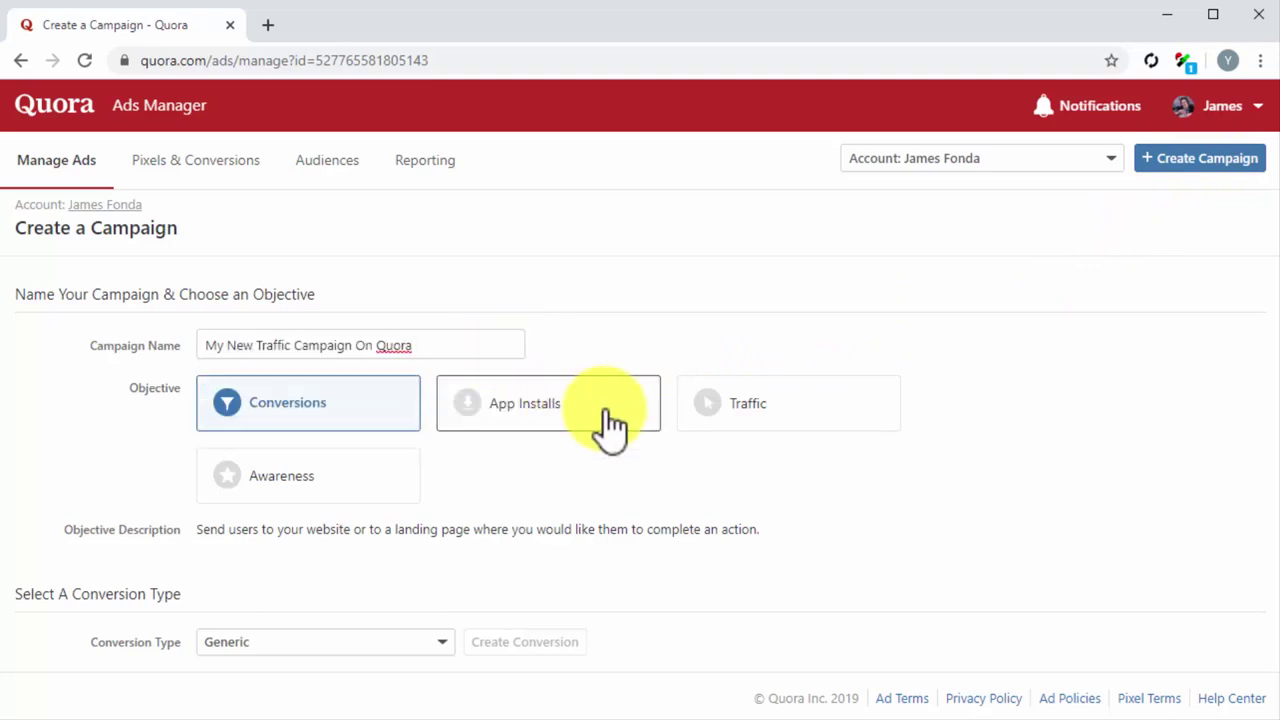
left_click(737, 410)
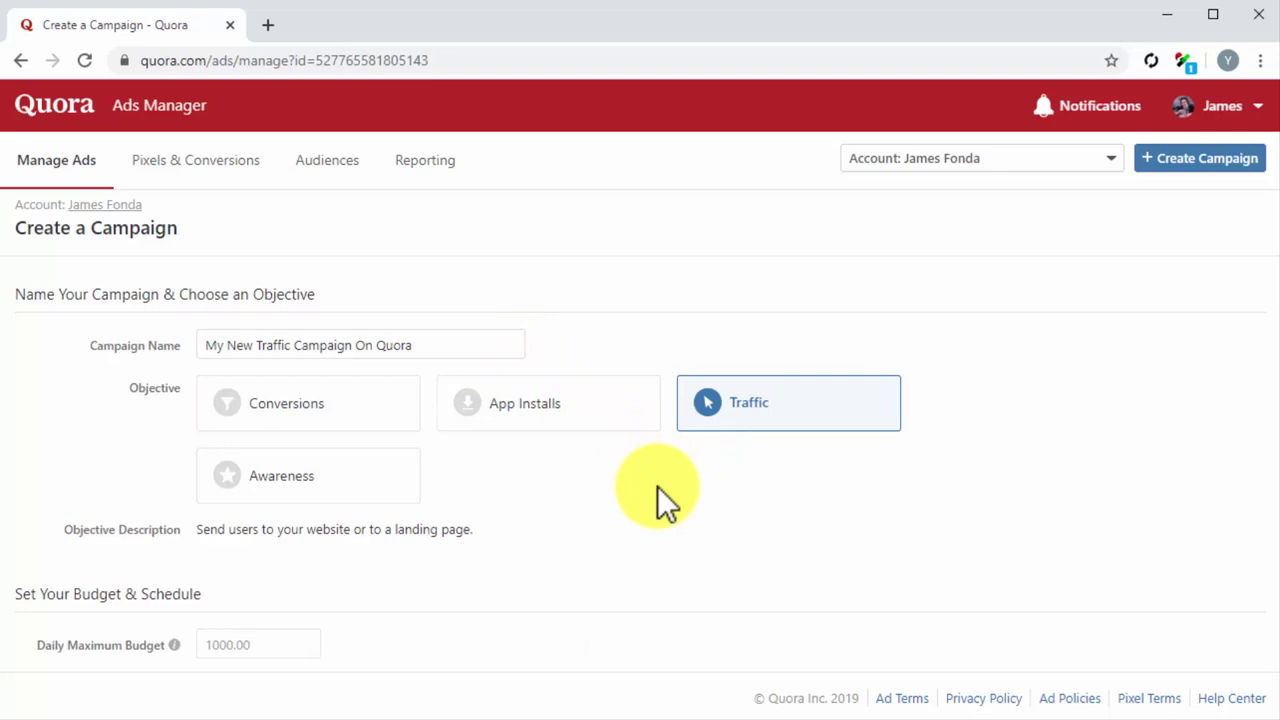
Set the daily maximum budget to $25.00 with advertising beginning immediately, and continue to ad set creation.
scroll(657, 486, "down", 2)
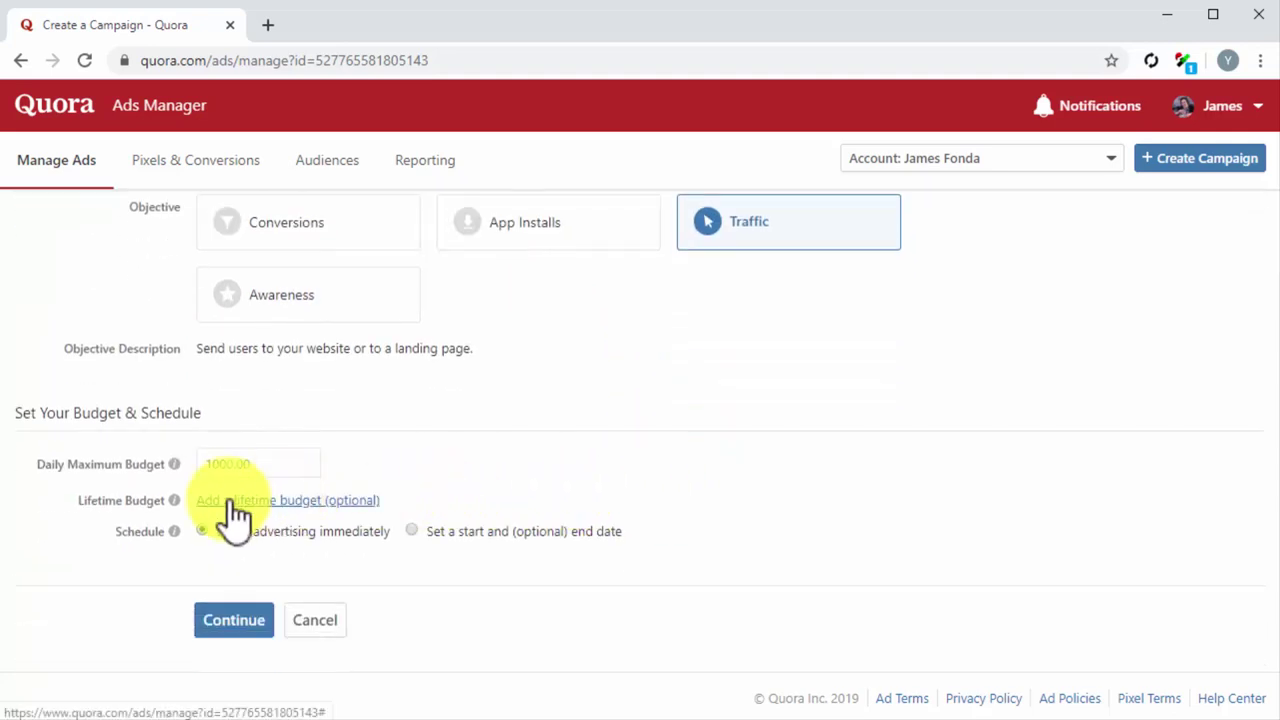
left_click(233, 467)
type("25")
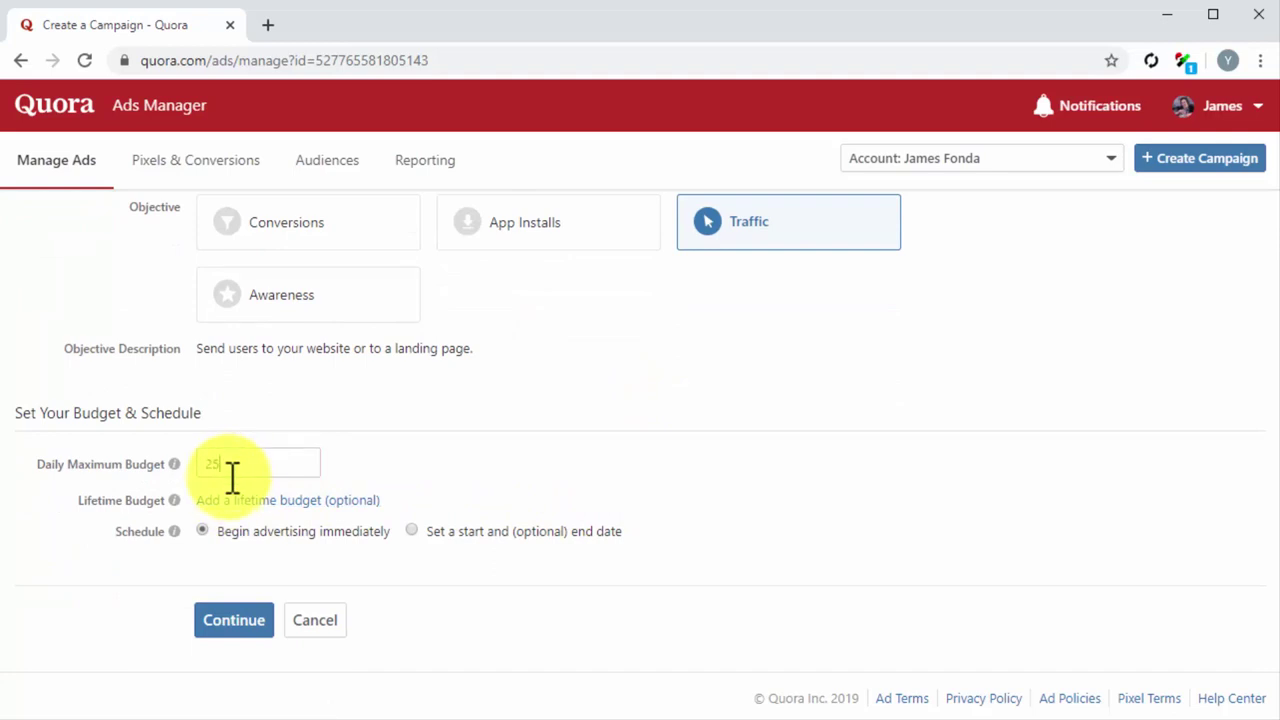
left_click(204, 529)
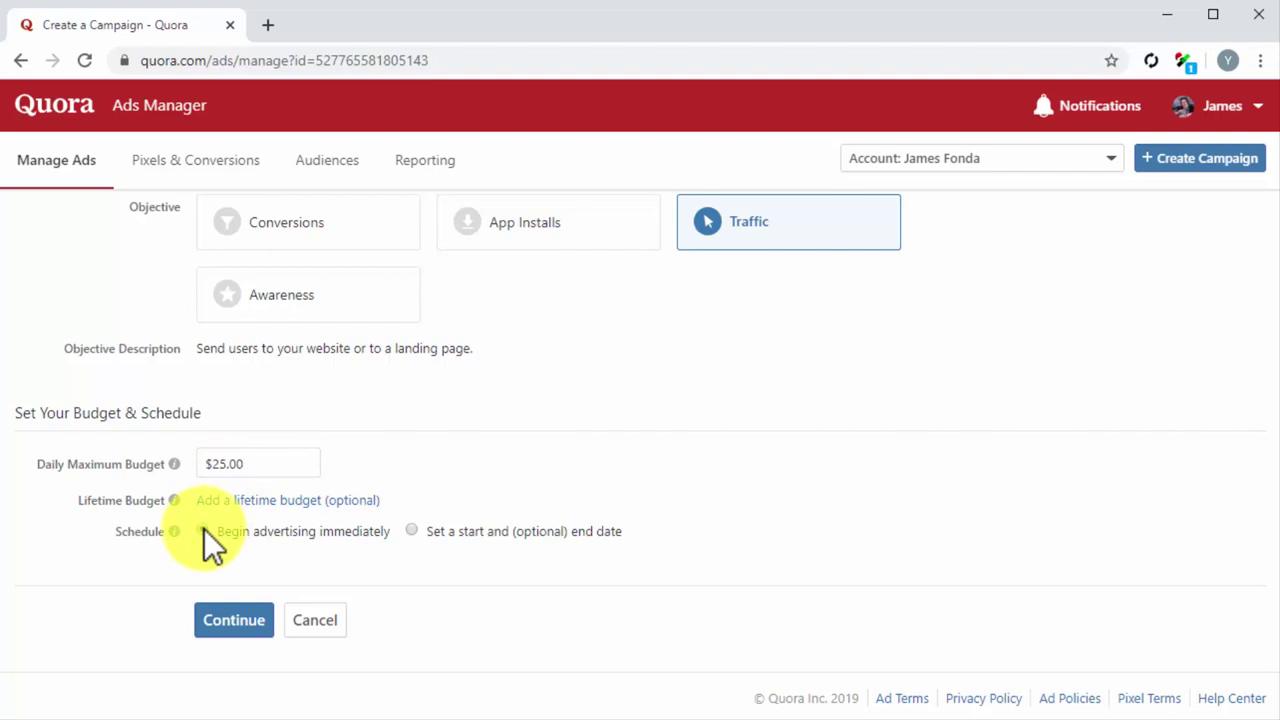
left_click(262, 640)
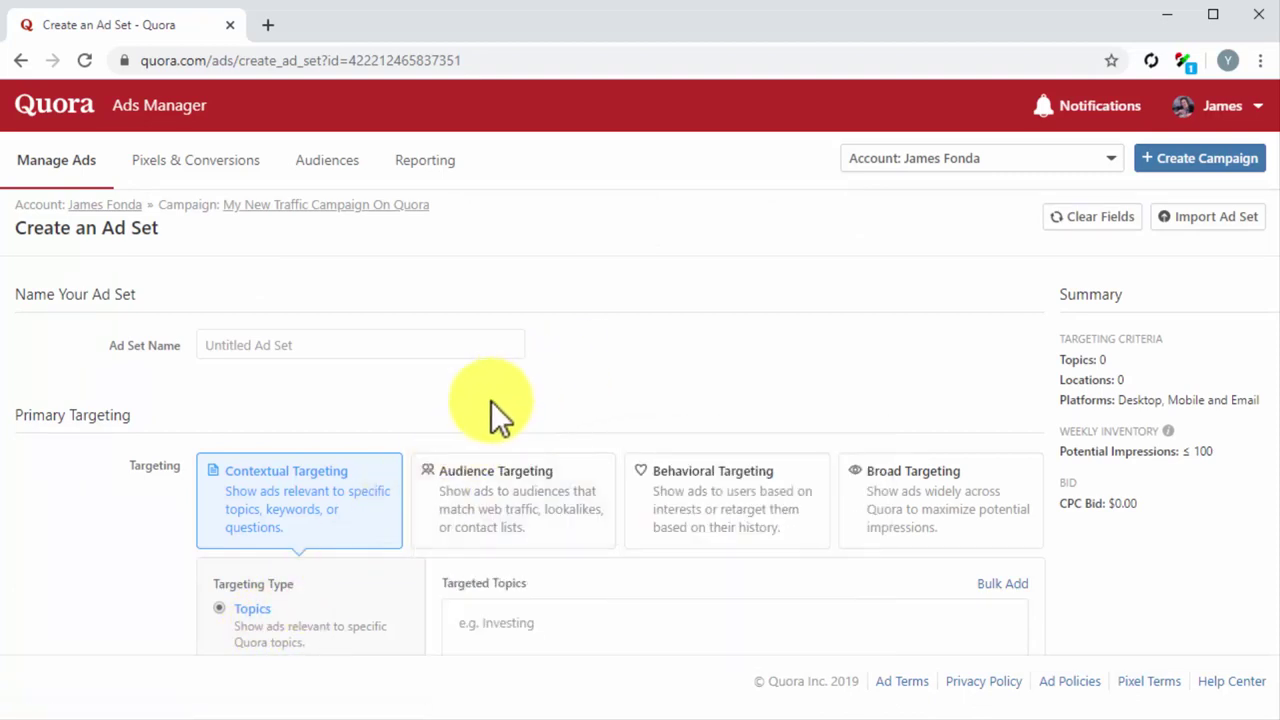
Name the ad set "My New Traffic Ad Set".
left_click(449, 352)
type("My New T")
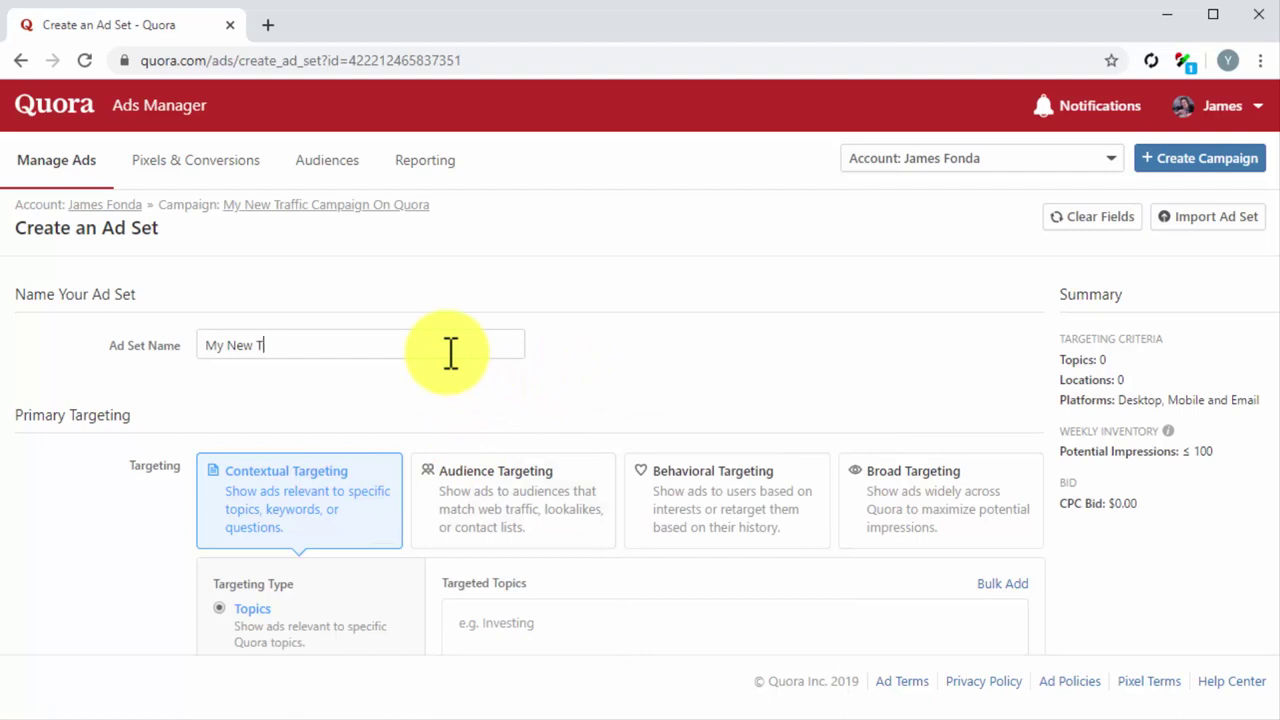
type("raffic Ad Set")
Use contextual targeting by topics: Diabetes, Diabetes Treatment, Blood Sugar Control and Stabilization, Diabetics and Blood Sugar.
scroll(420, 530, "down", 2)
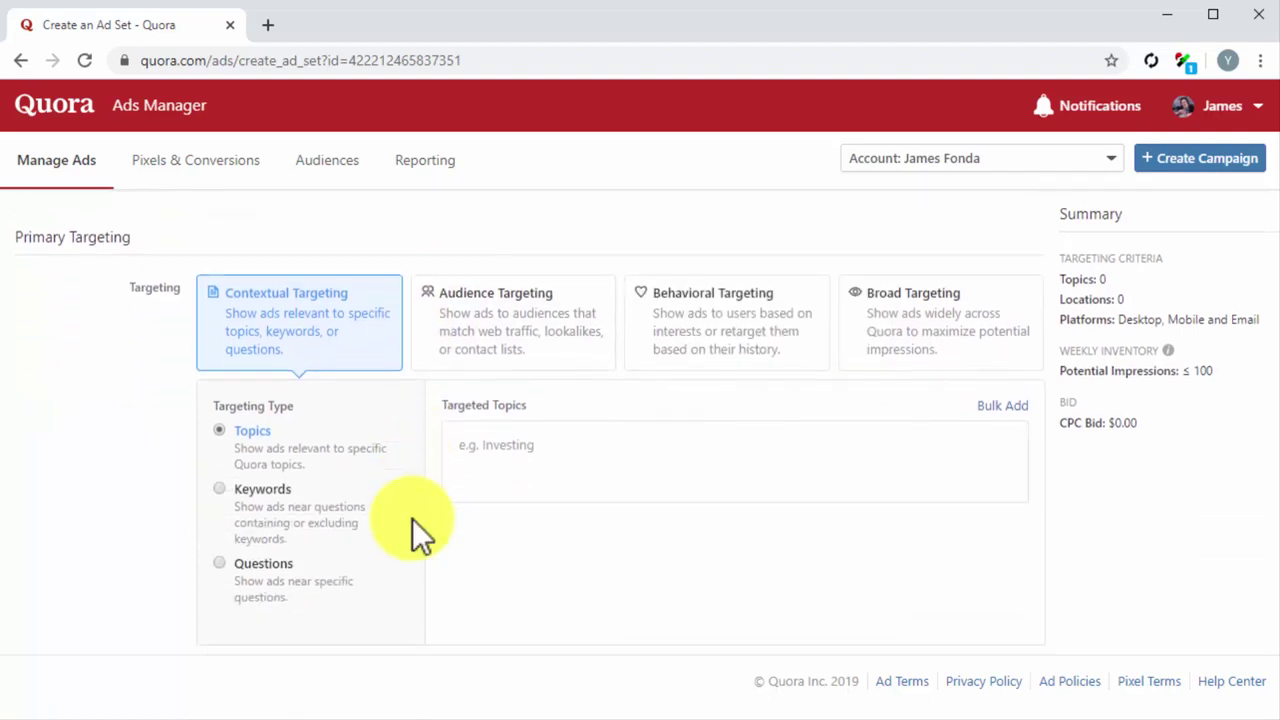
scroll(420, 530, "down", 1)
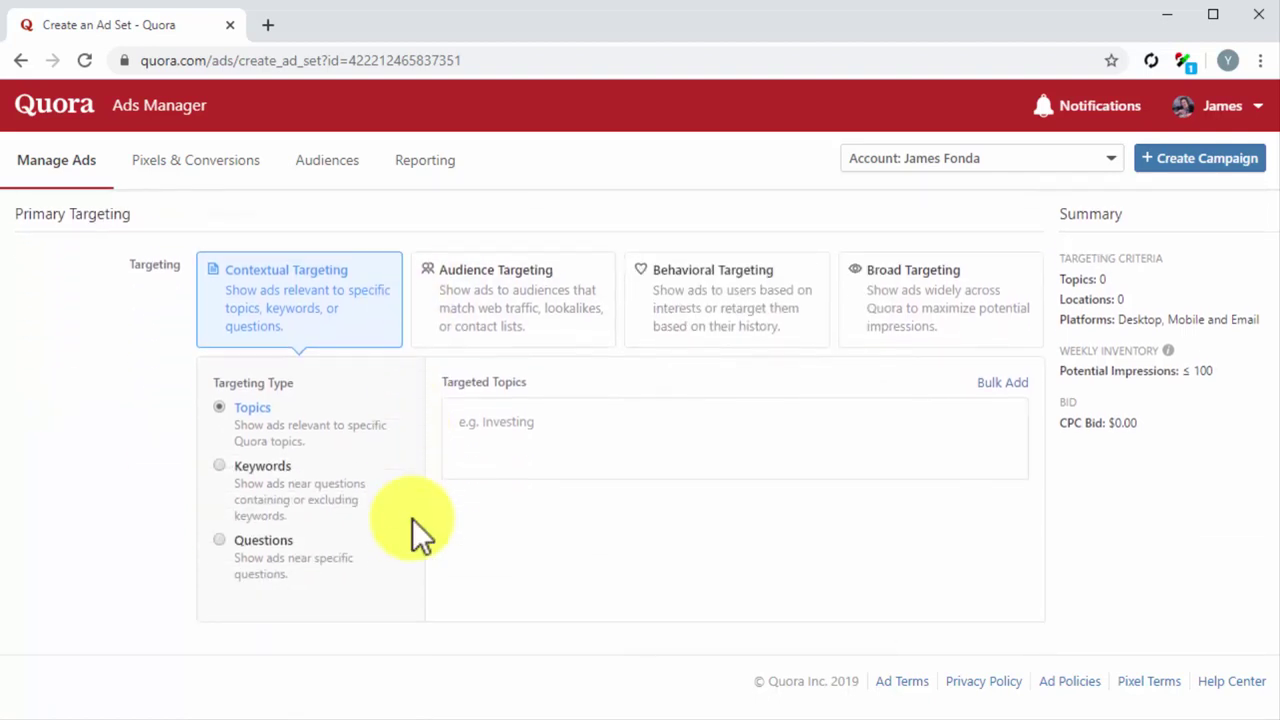
left_click(360, 330)
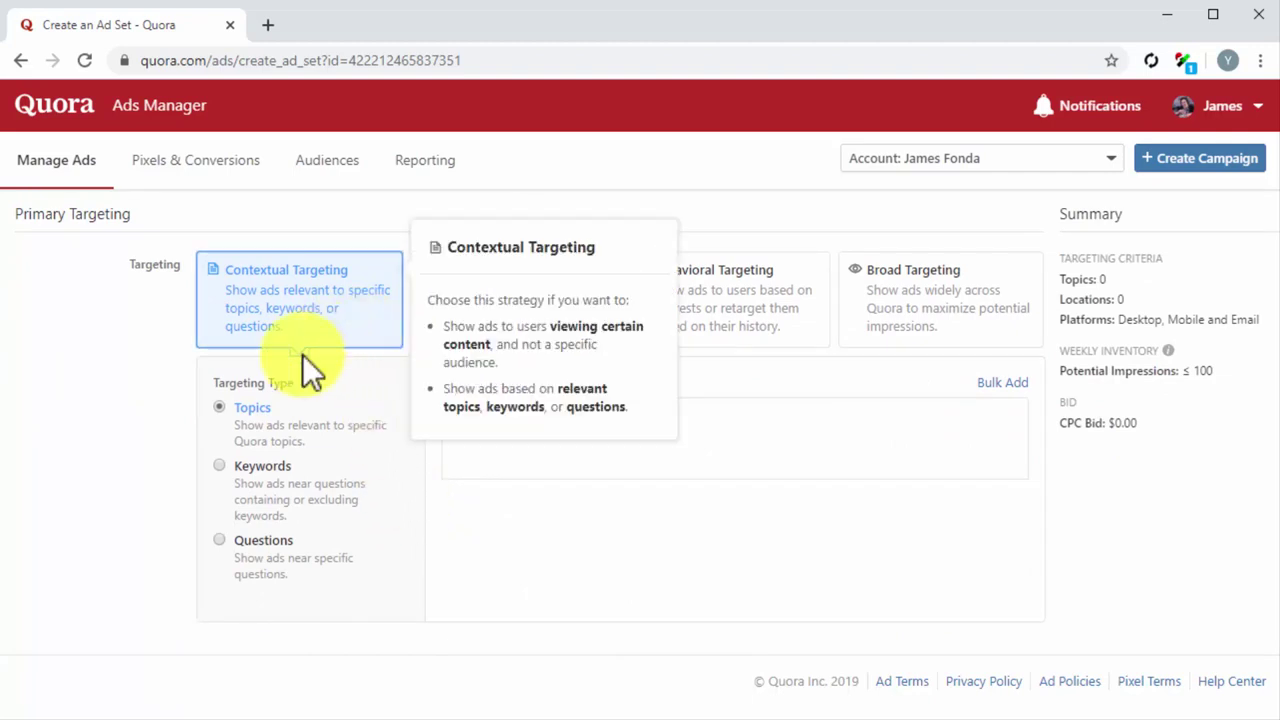
left_click(219, 406)
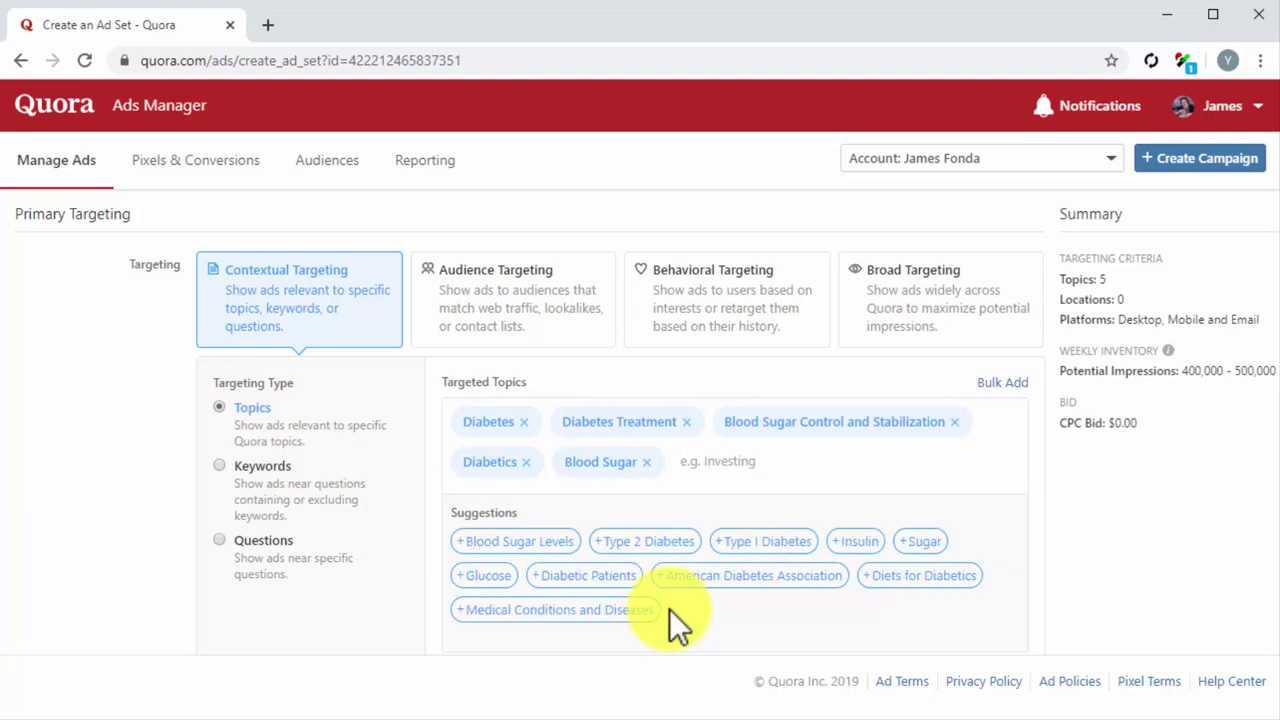
Add the country United States as the ad set's target location.
scroll(669, 609, "down", 4)
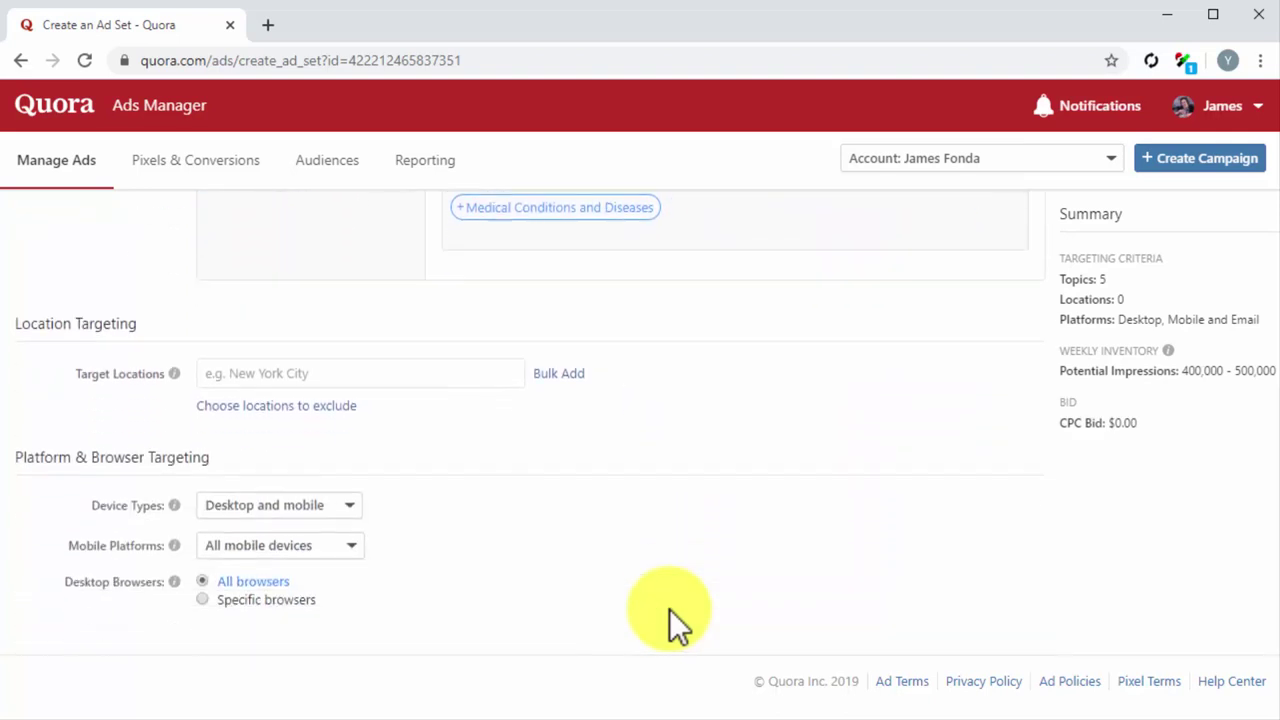
left_click(396, 380)
type("united")
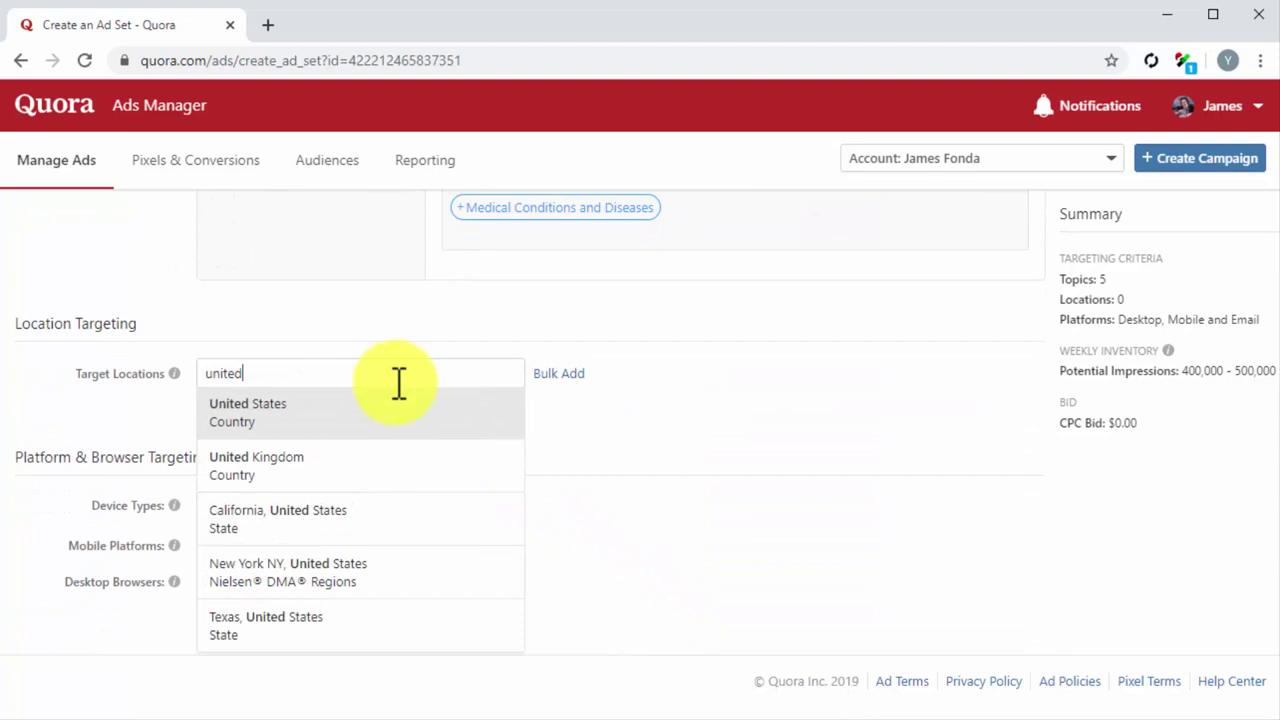
left_click(391, 421)
Set the platform targeting to desktop and mobile, all mobile devices, and all desktop browsers.
scroll(392, 410, "down", 2)
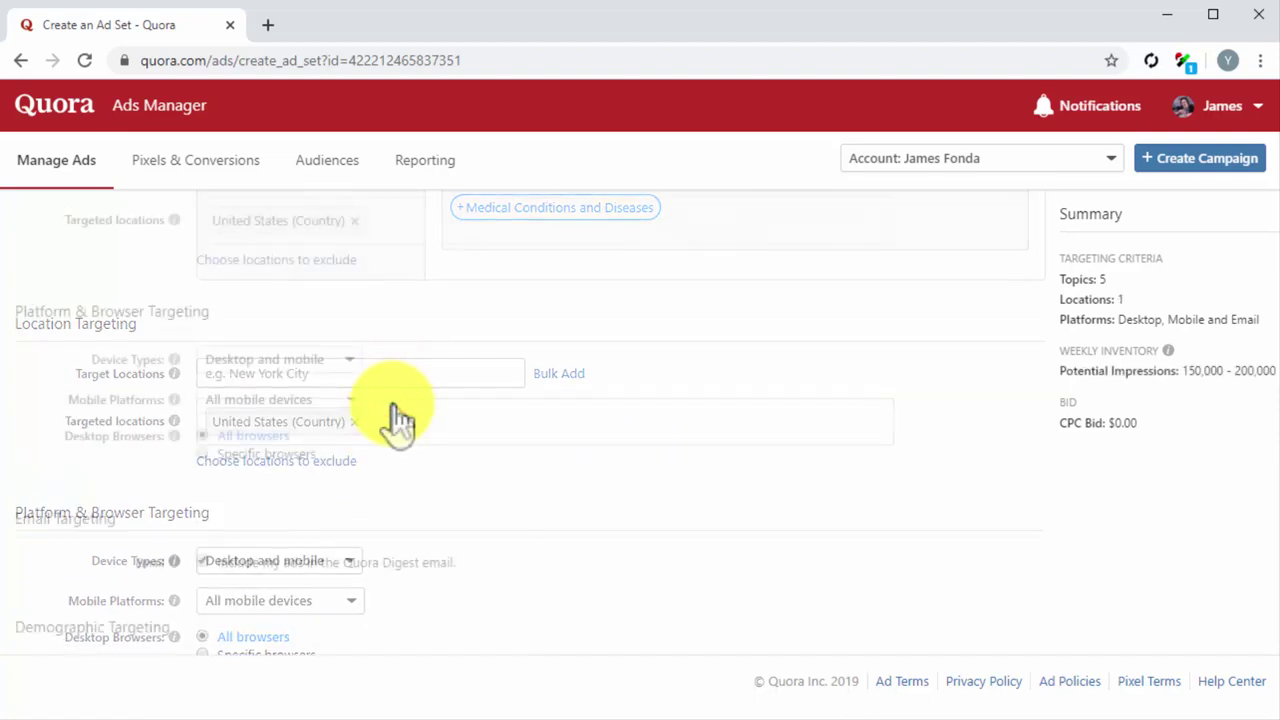
left_click(350, 362)
left_click(330, 381)
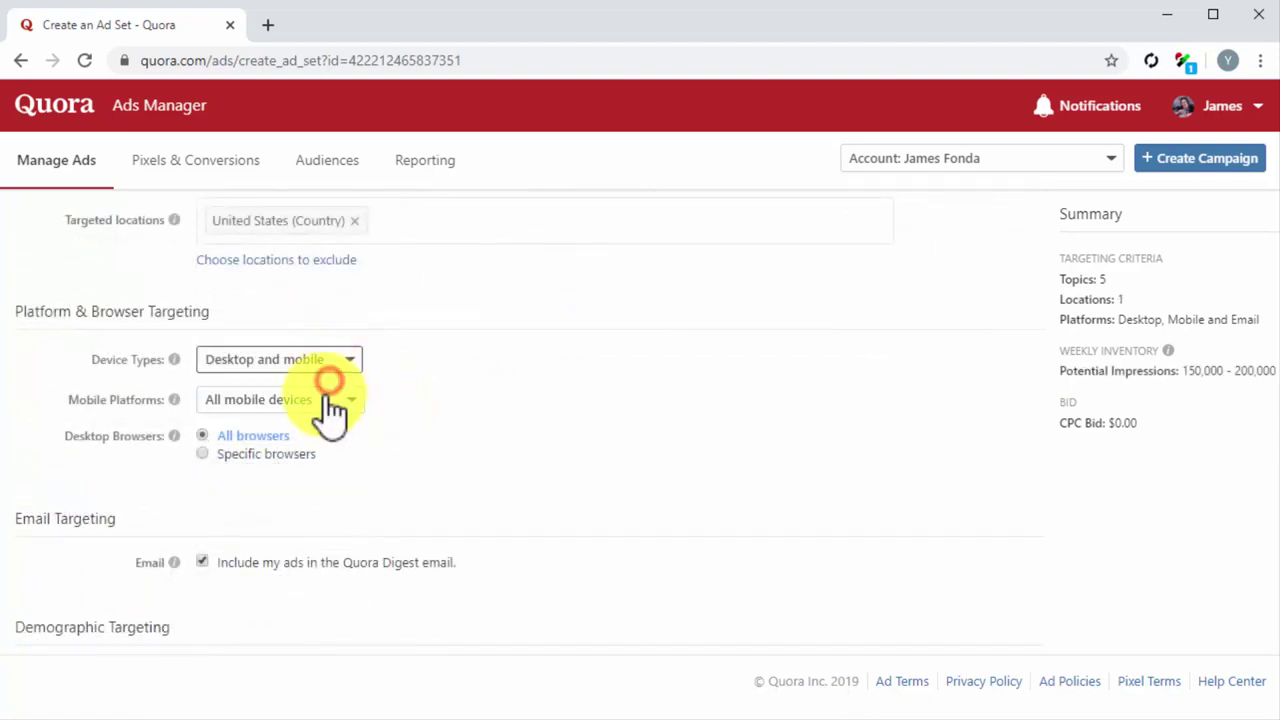
left_click(332, 405)
left_click(310, 422)
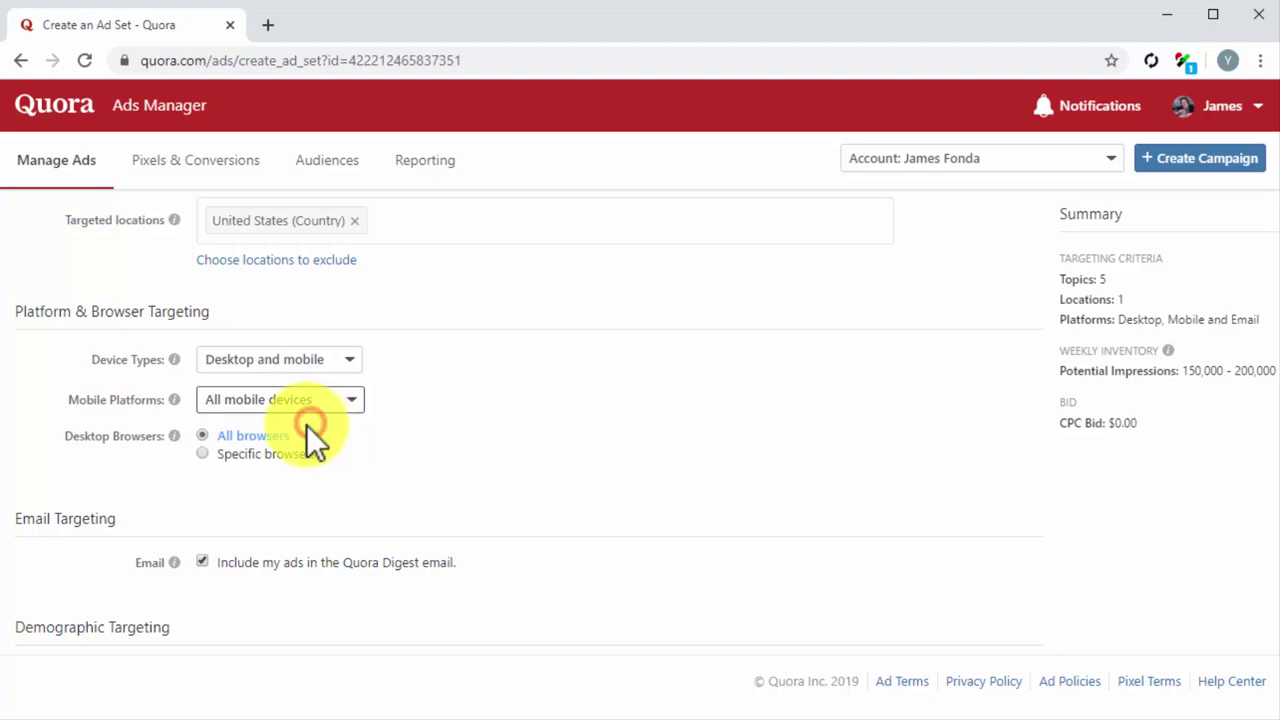
left_click(204, 434)
Include the ads in the Quora Digest email and target all genders.
scroll(205, 440, "down", 2)
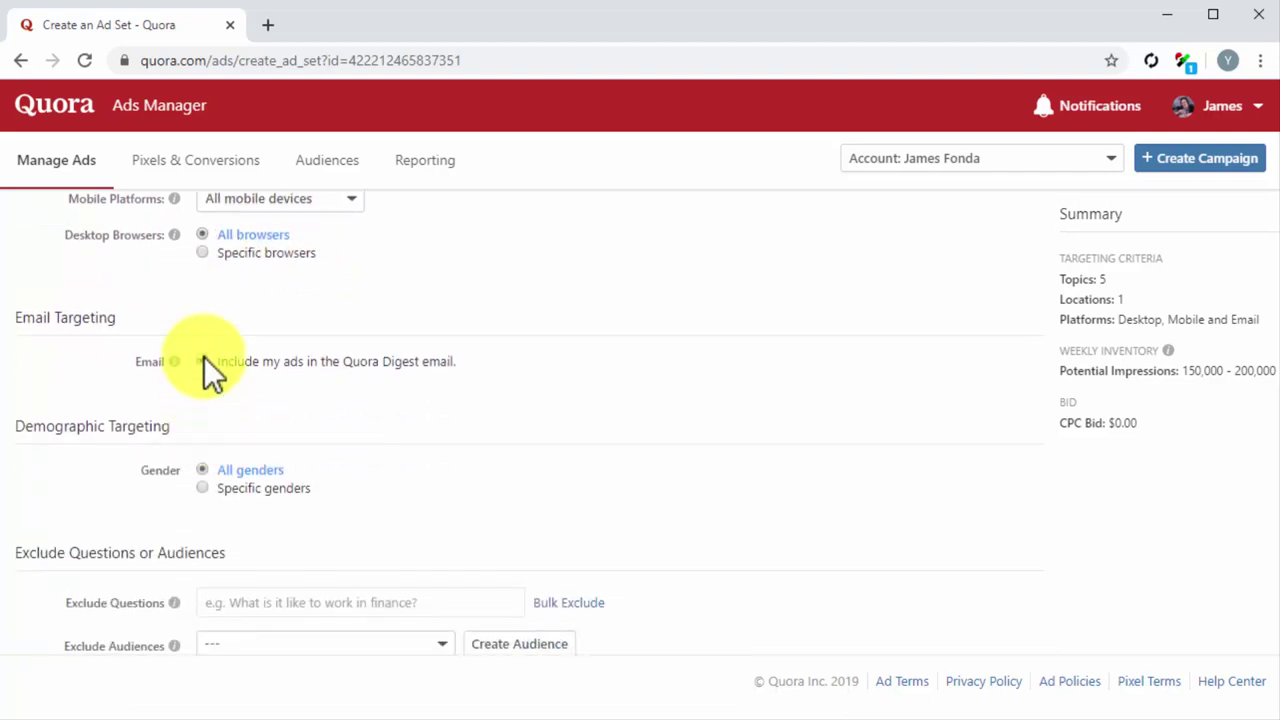
left_click(203, 361)
left_click(203, 469)
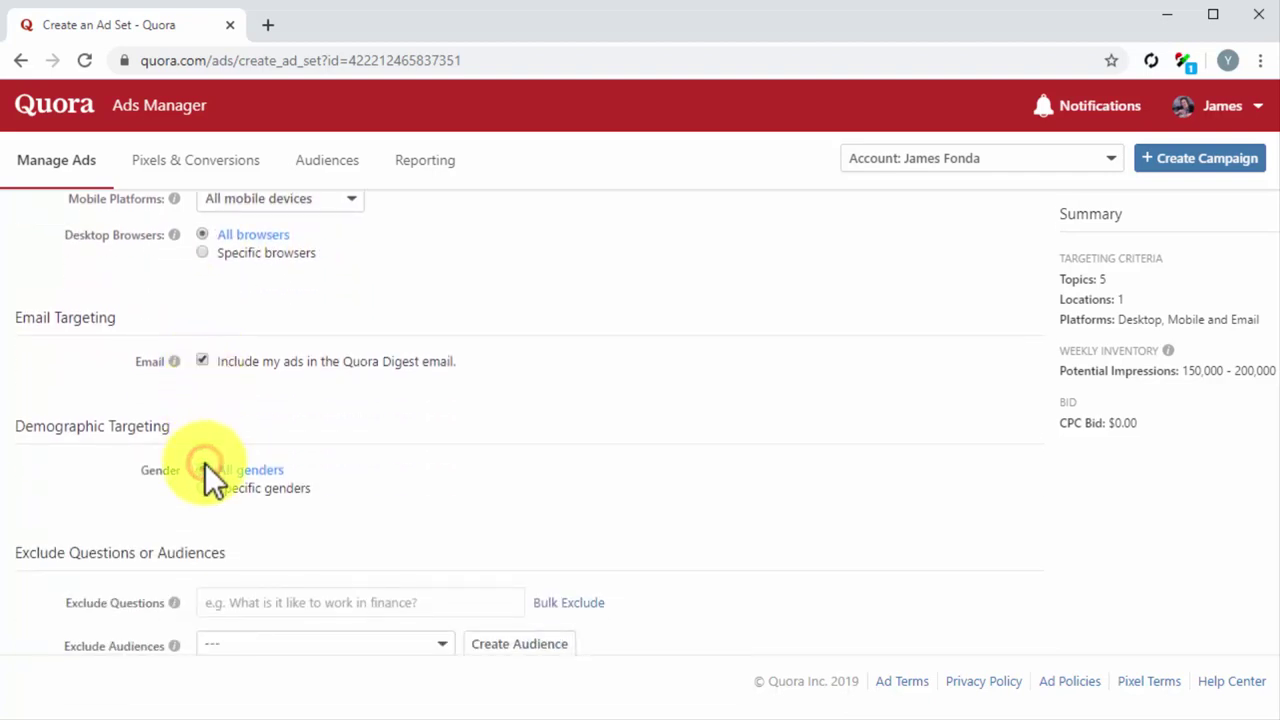
Optimize ad delivery for clicks, apply the suggested CPC bid of $0.34, and continue to ad creation.
scroll(656, 559, "down", 1)
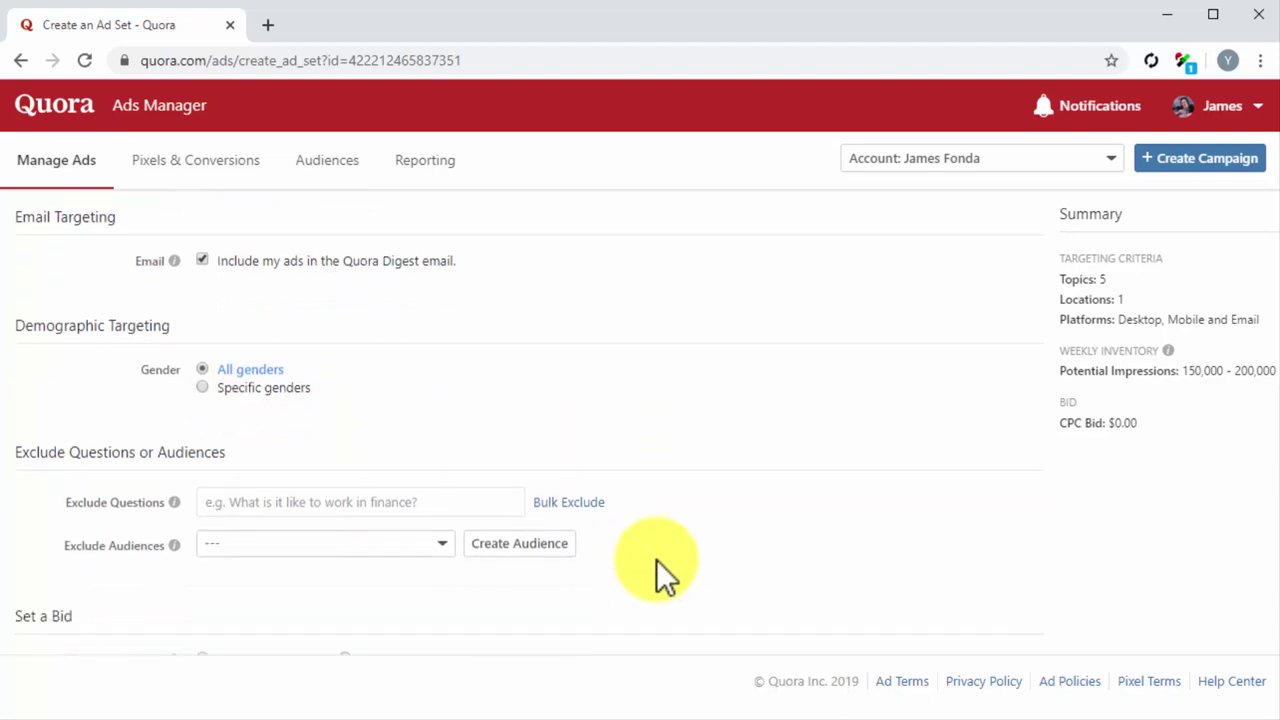
scroll(656, 559, "down", 2)
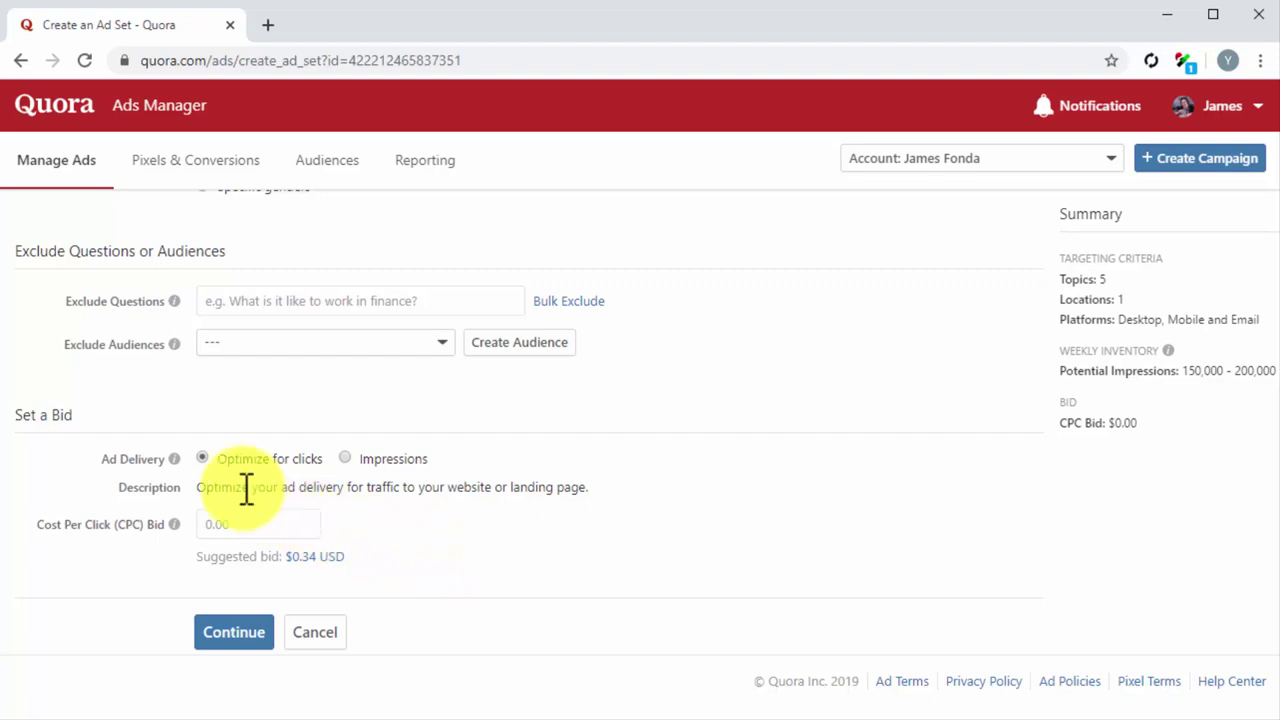
left_click(203, 458)
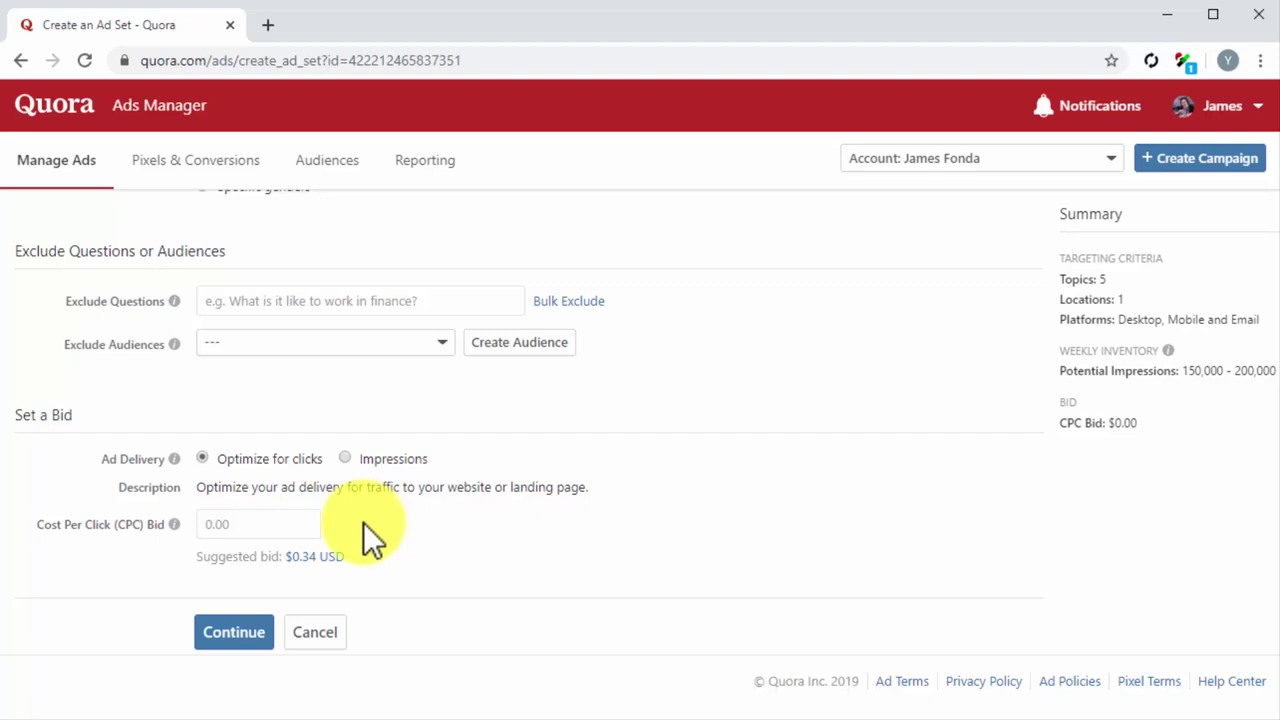
left_click(322, 556)
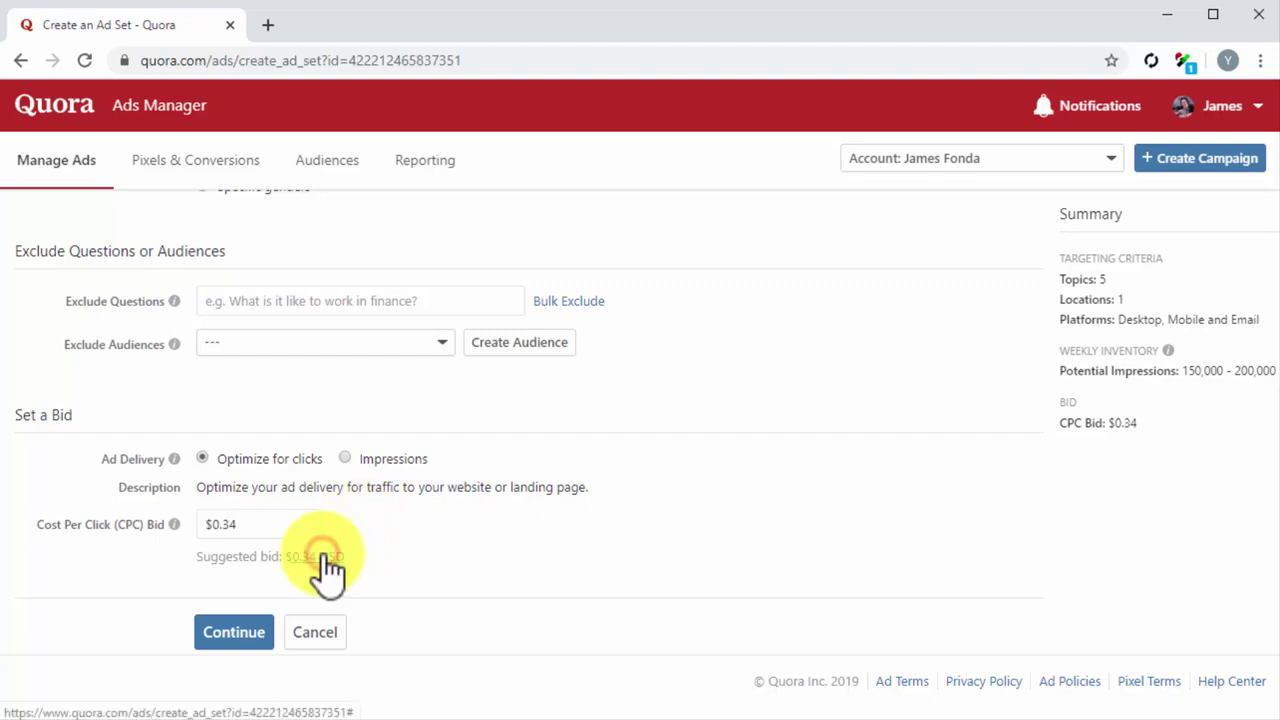
left_click(273, 636)
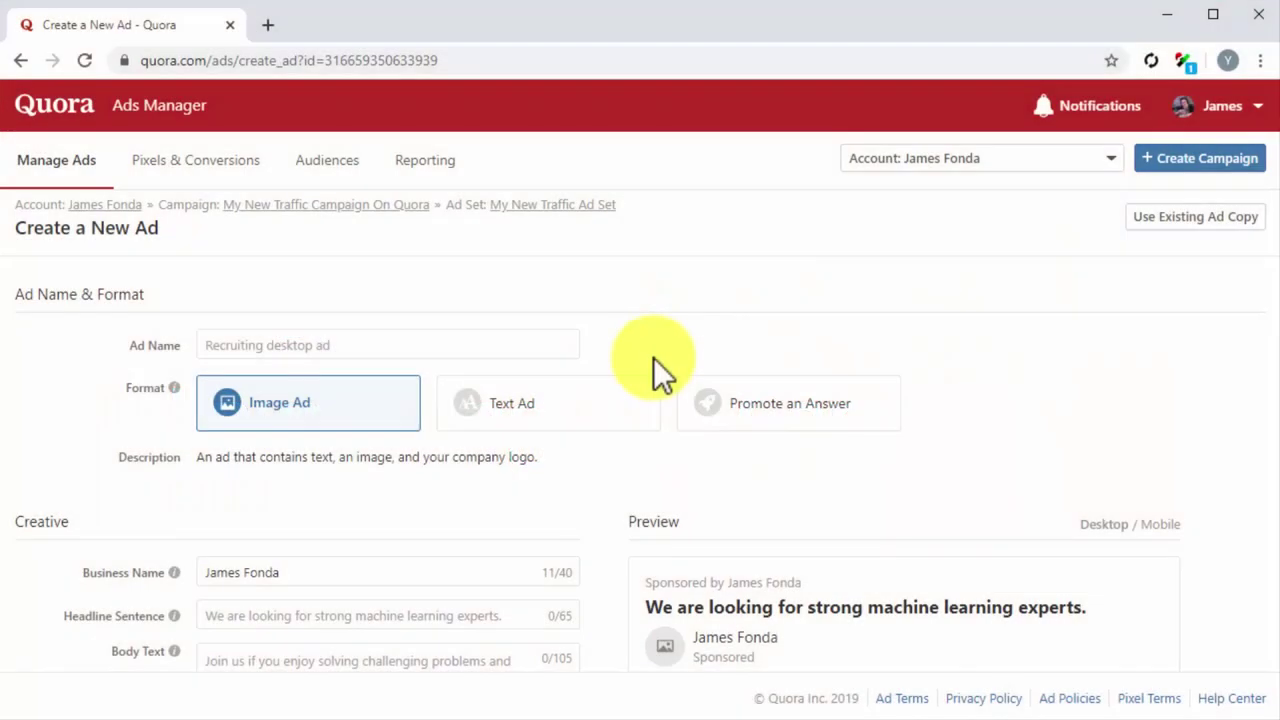
Name the ad "My New Quora Traffic Ad" and choose Text Ad as its format.
left_click(506, 347)
type("My New Quora Traffic Ad")
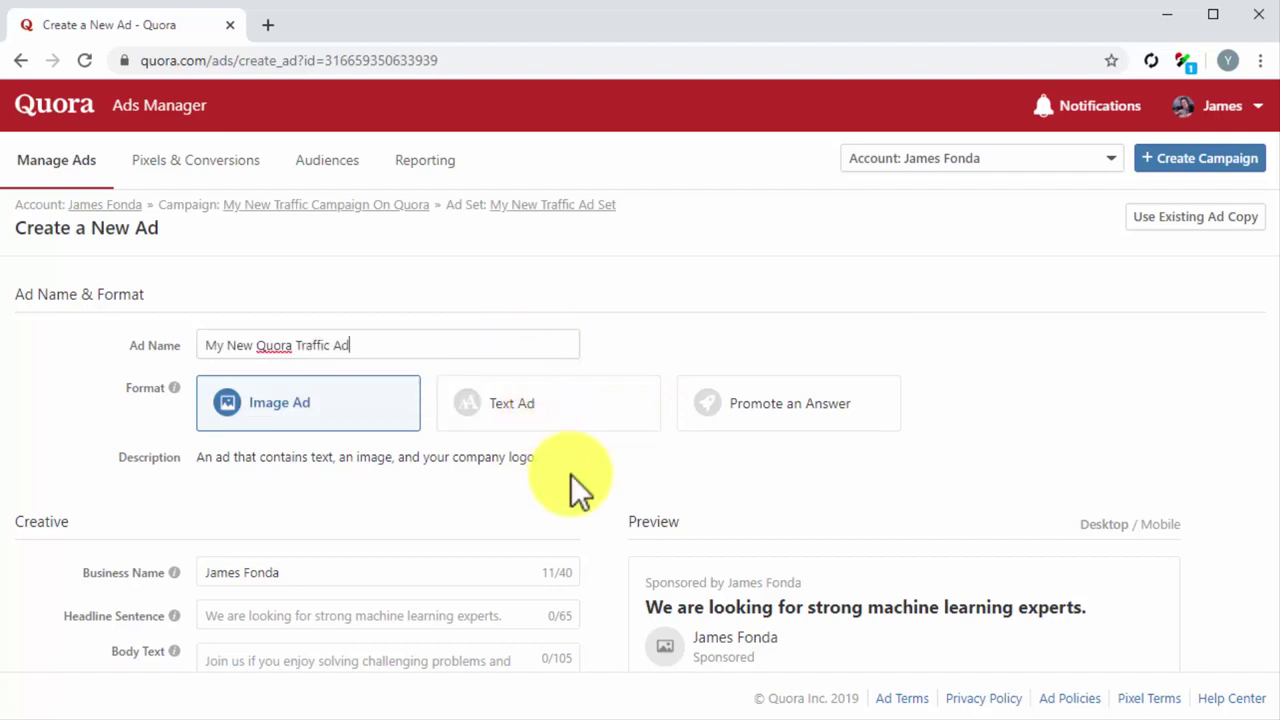
left_click(545, 428)
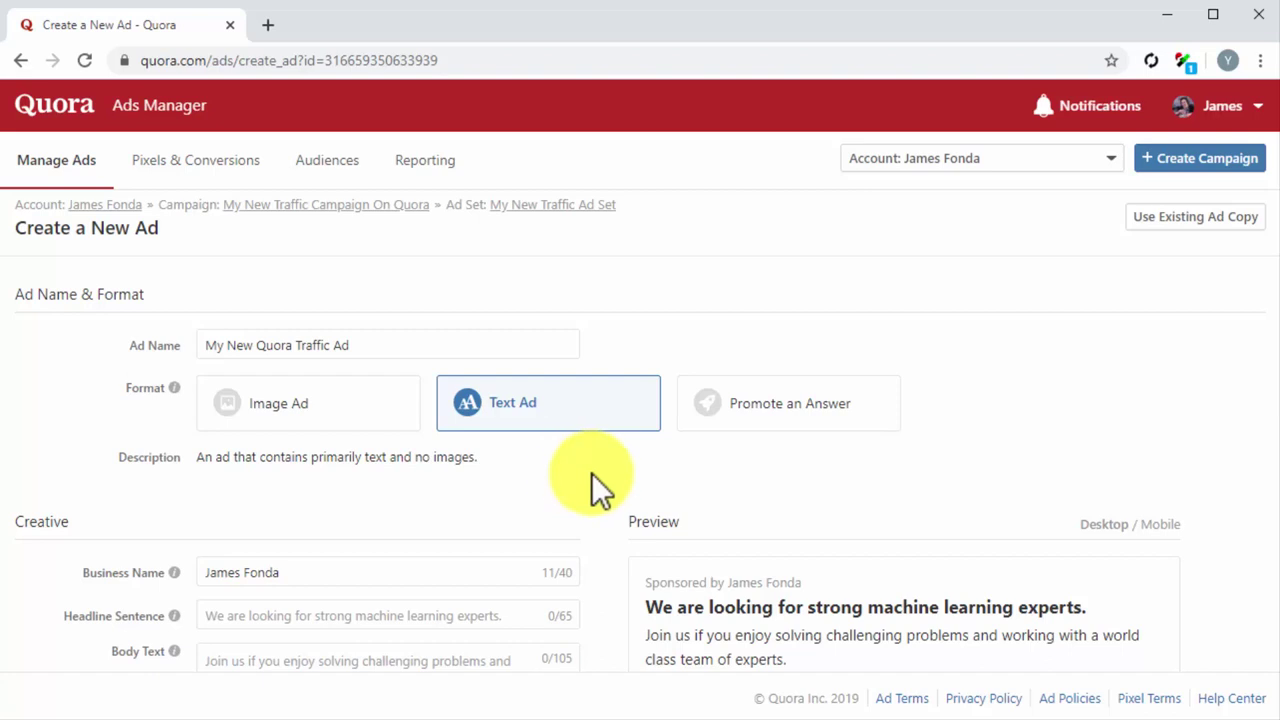
Set the business name to "Diabetes Care Made Easy" and the headline to "Get Daily Diabetes Care Tips And Lifestyle Hacks".
scroll(591, 473, "down", 2)
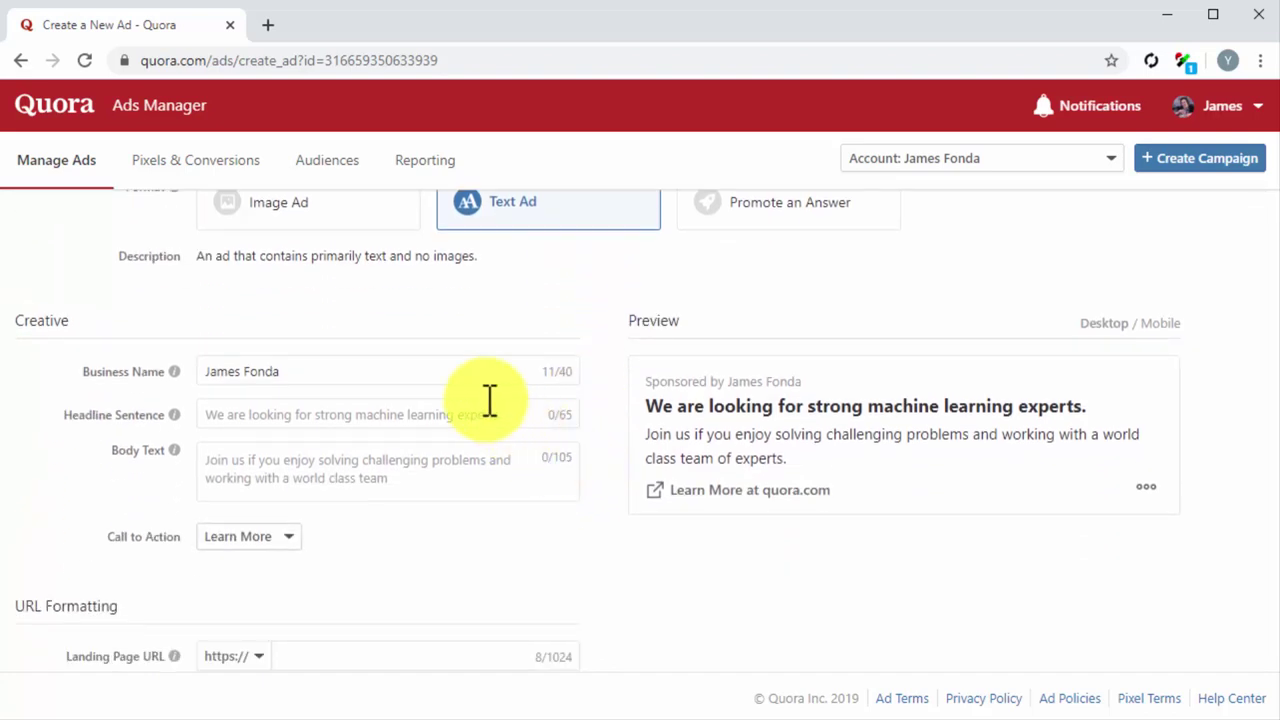
left_click(447, 380)
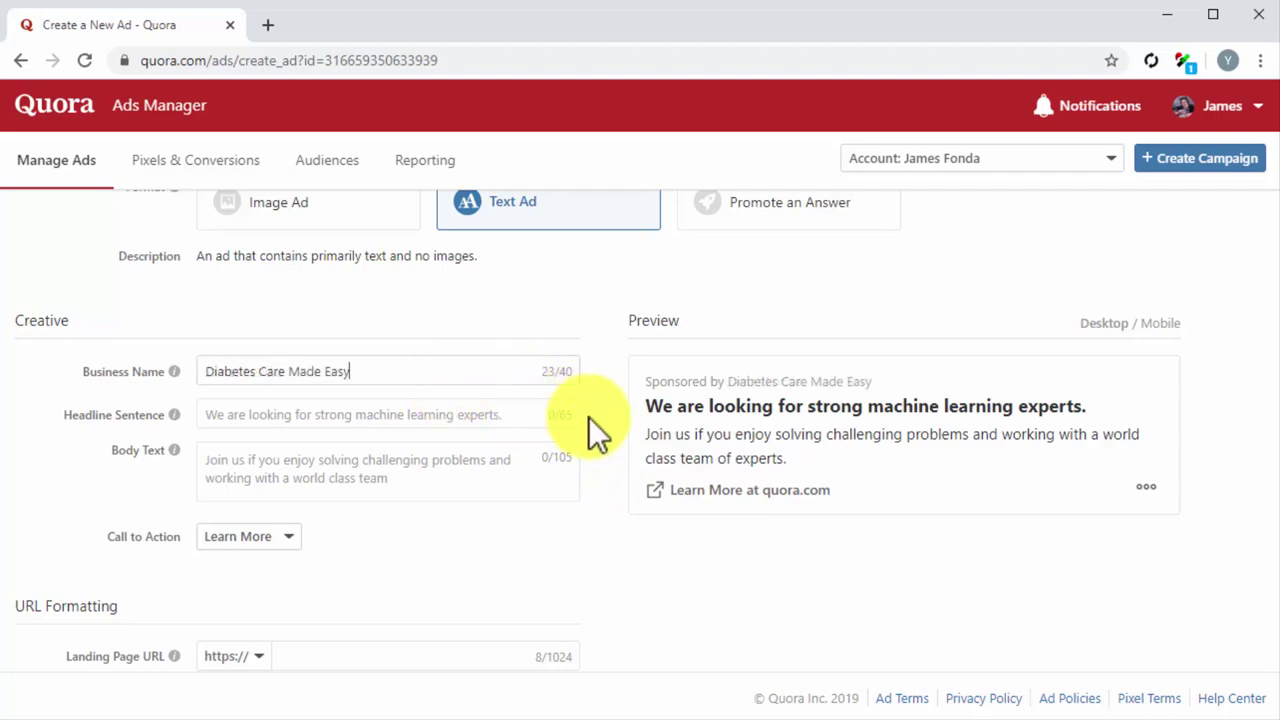
left_click(424, 419)
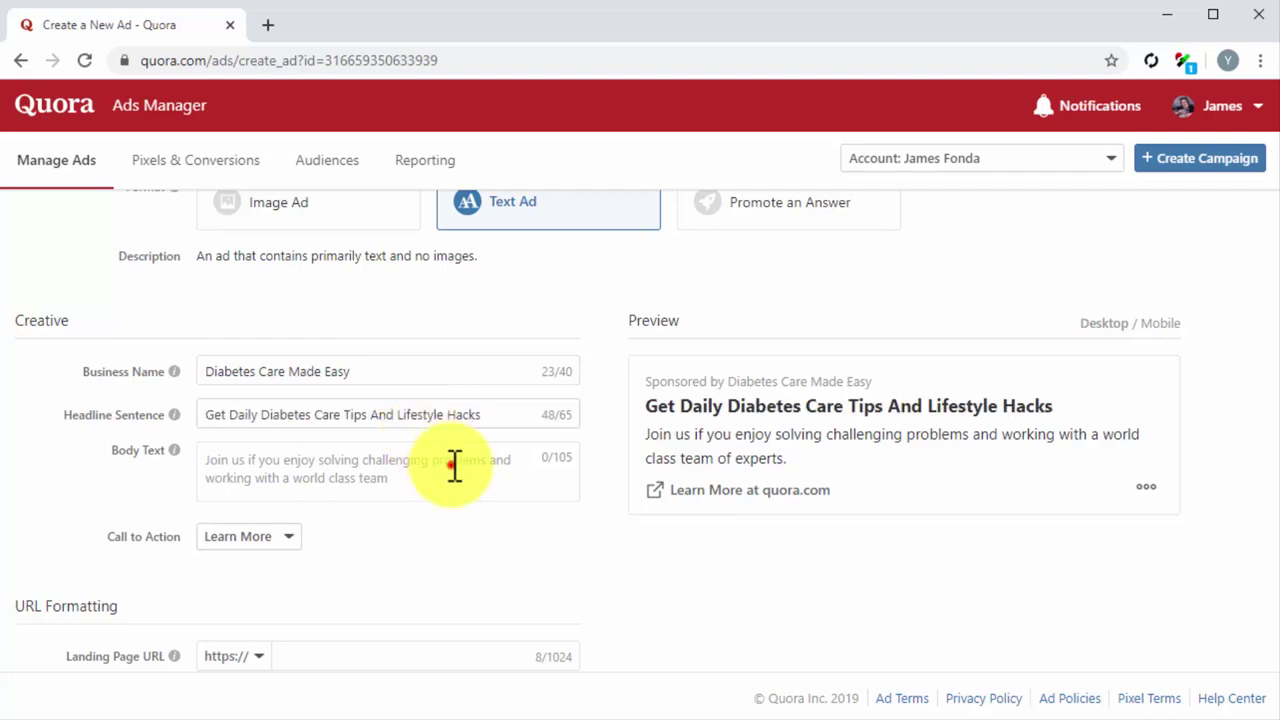
Add body text "Visit the Diabetes Care Made Easy website for your daily dose of healthy living tips and much more." and a Read More call to action.
left_click(454, 466)
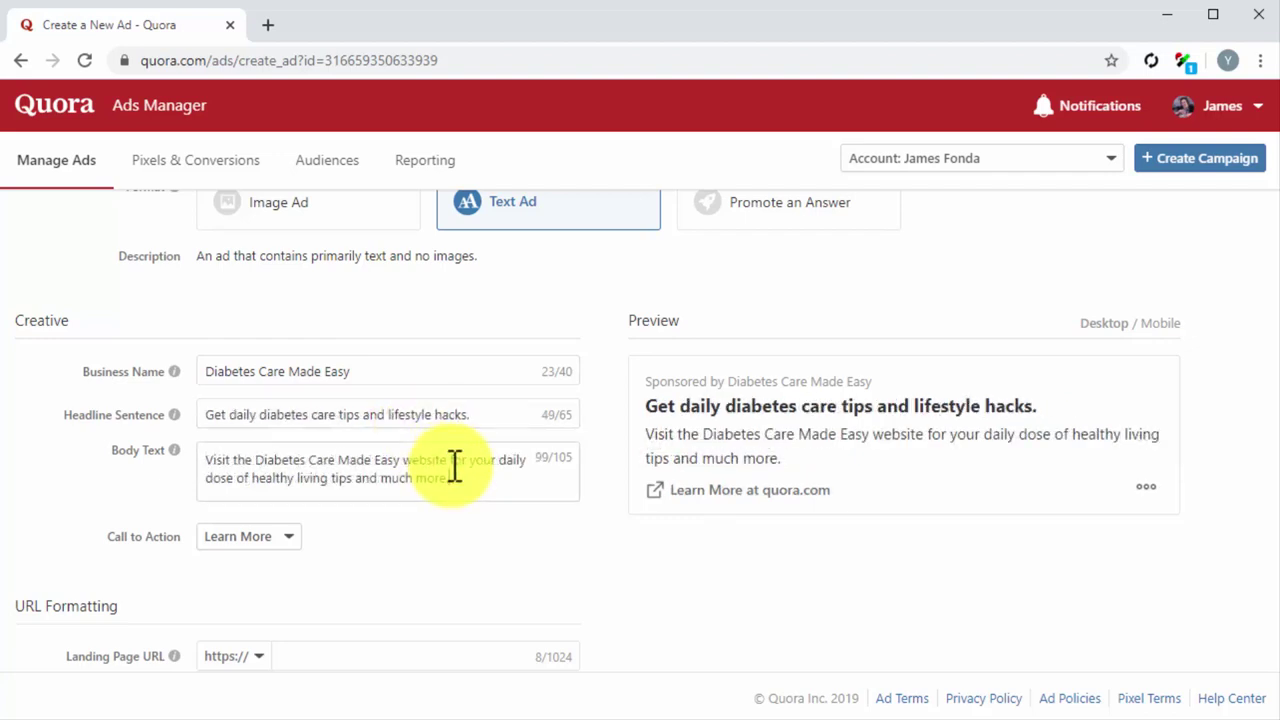
left_click(284, 538)
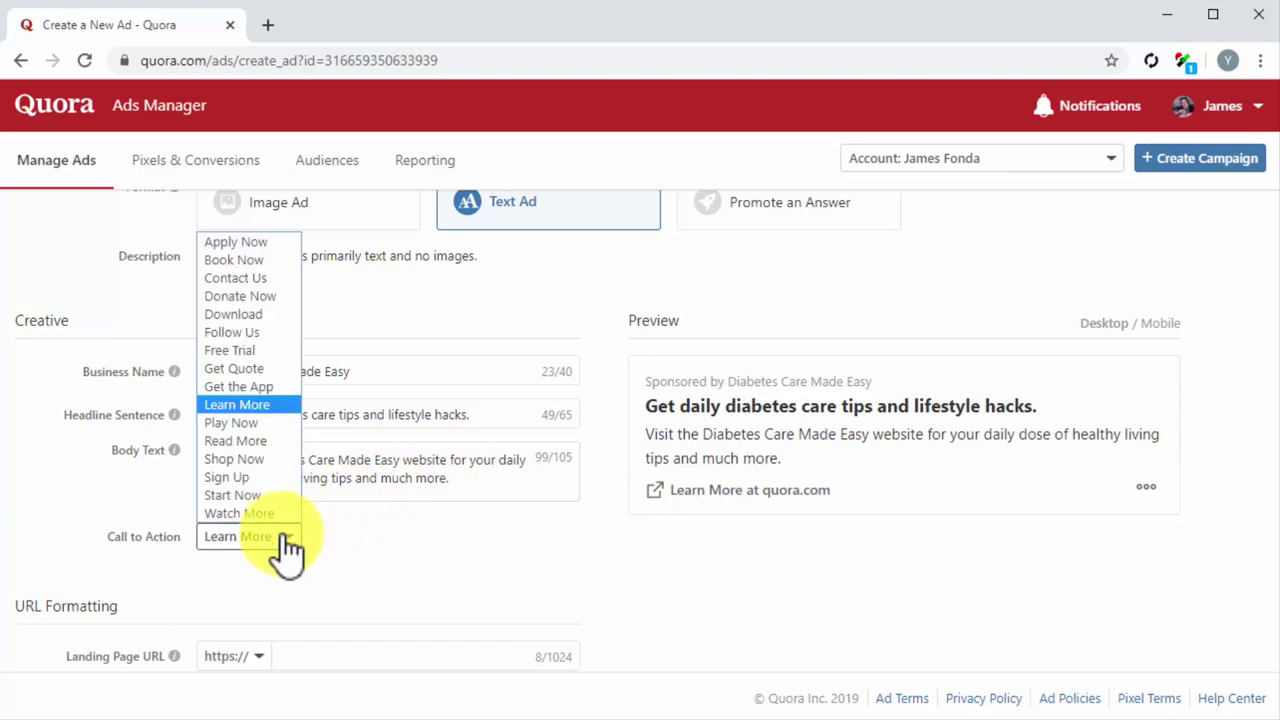
left_click(245, 441)
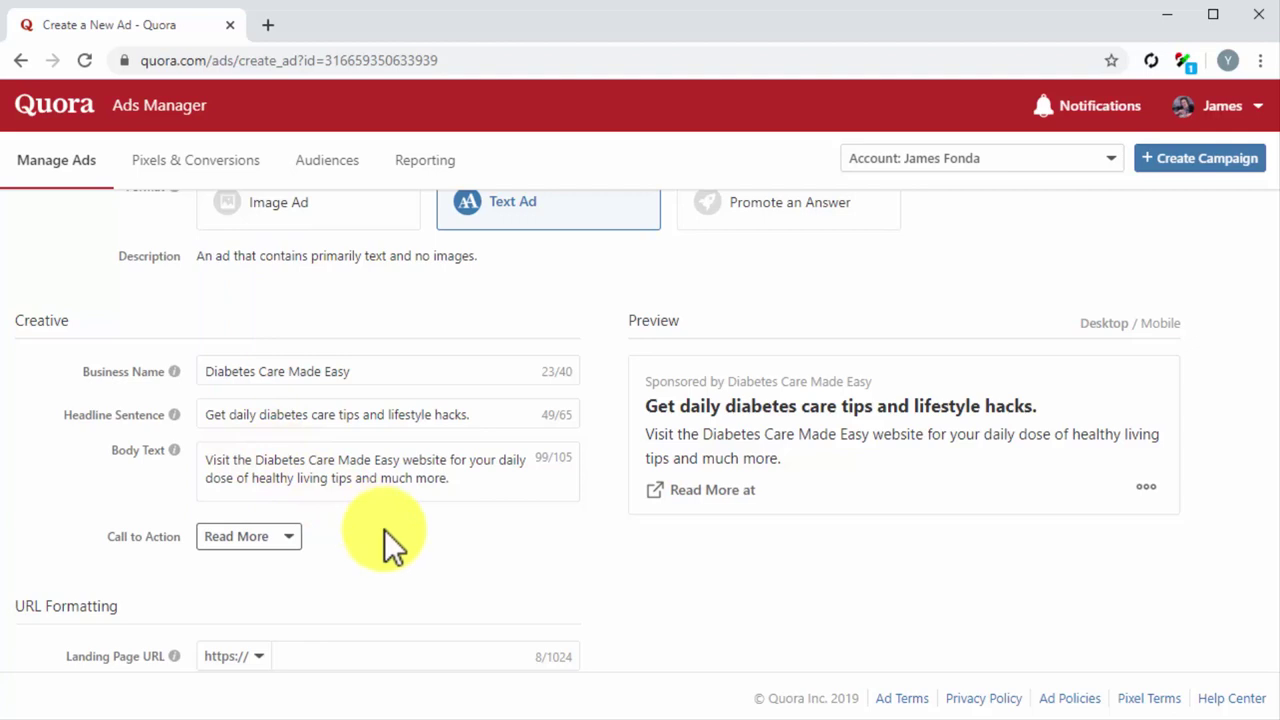
scroll(641, 569, "down", 1)
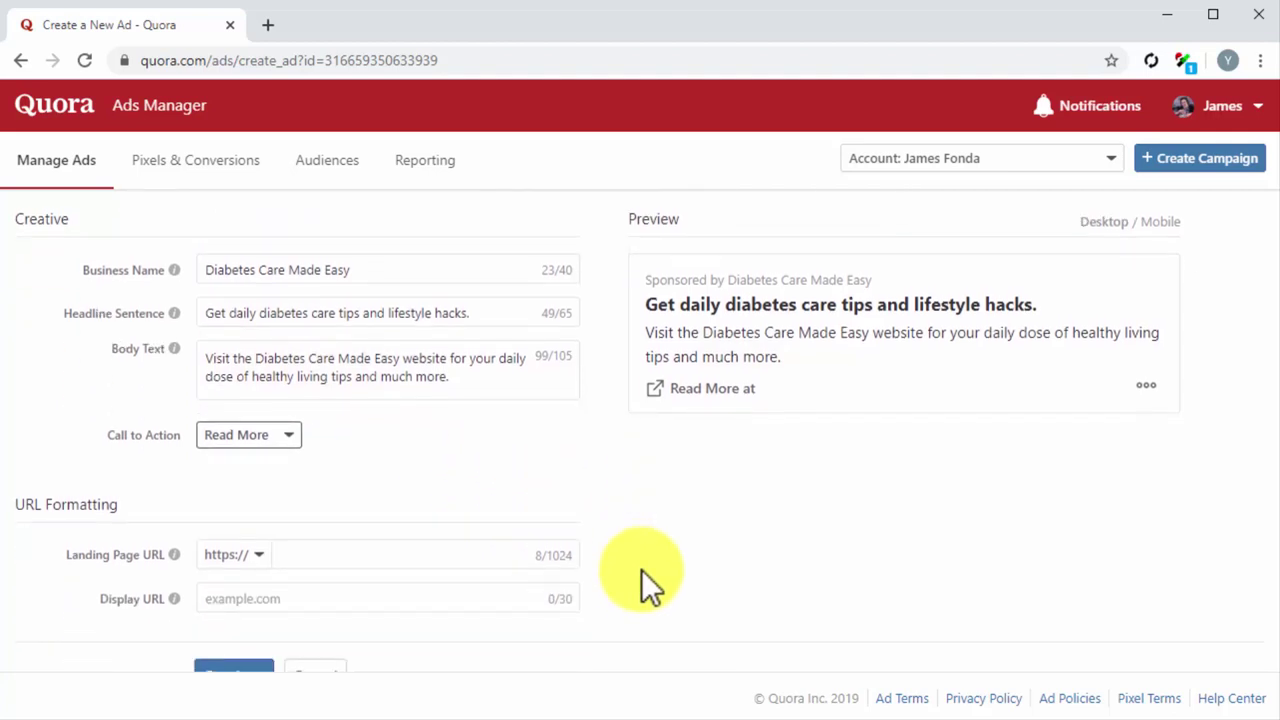
scroll(641, 569, "down", 1)
left_click(253, 498)
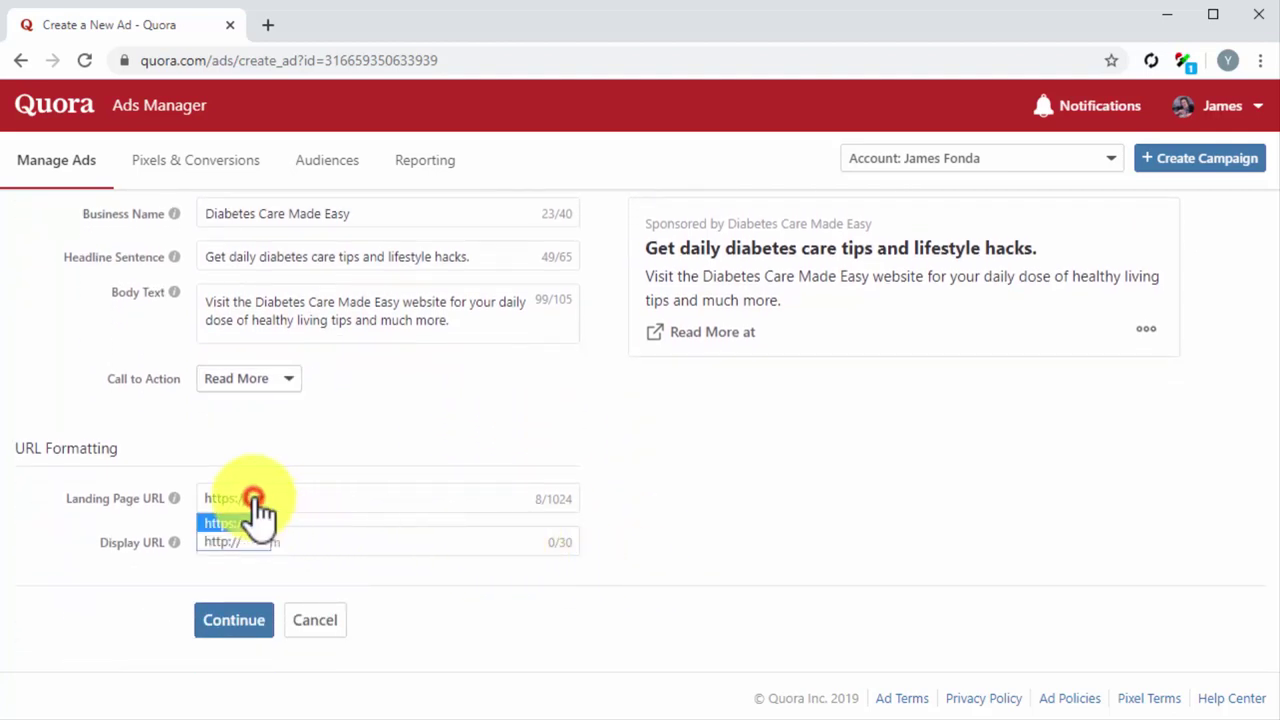
left_click(234, 538)
left_click(320, 507)
type("diabetescaremadeeasy.com")
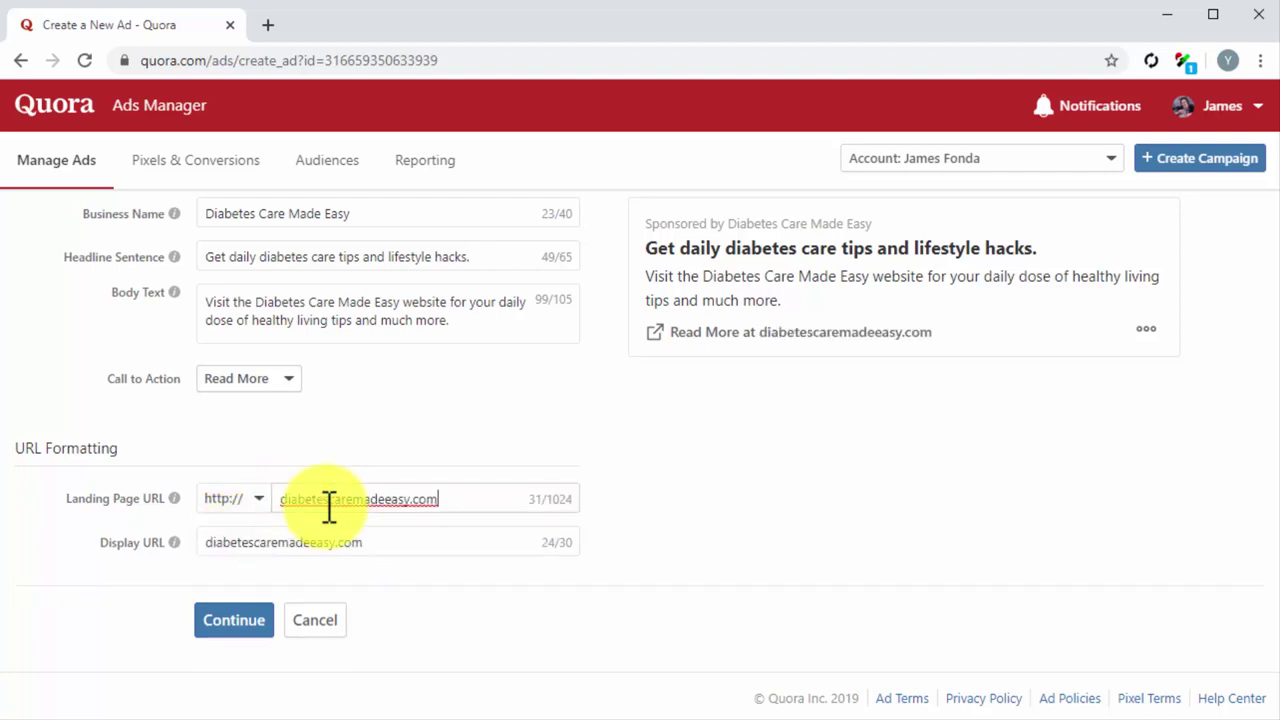
left_click(242, 622)
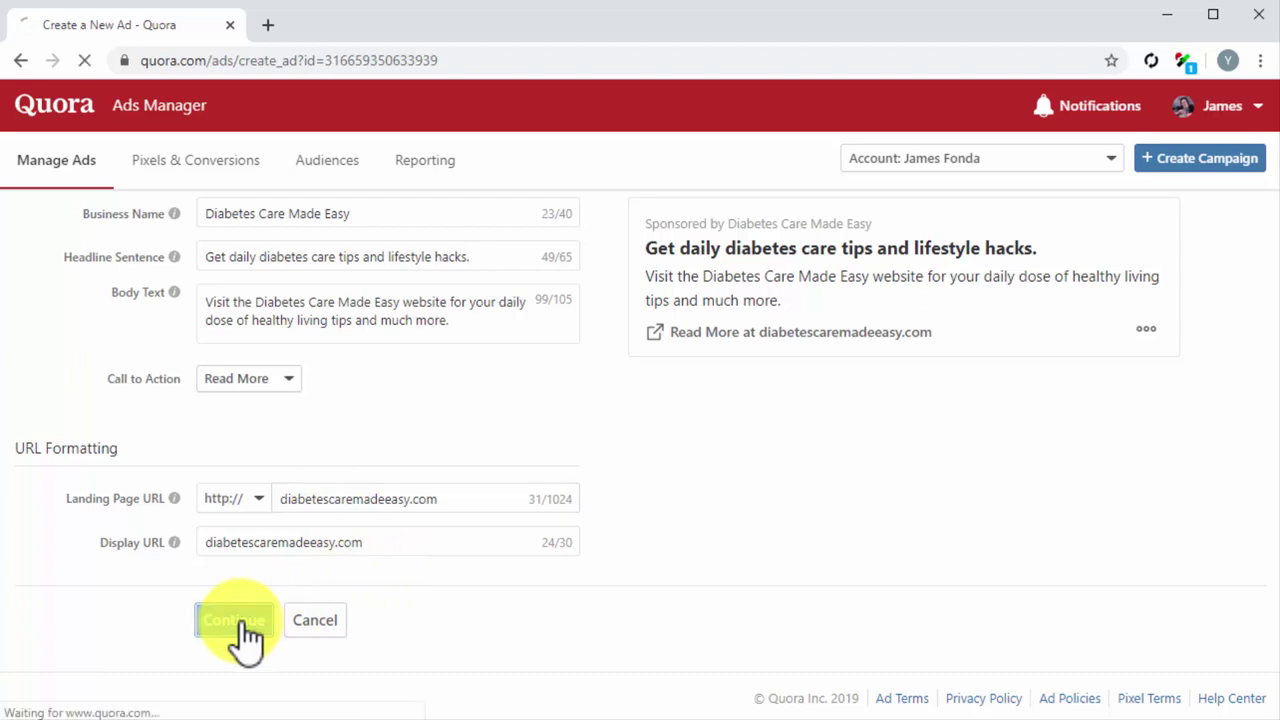
left_click(352, 620)
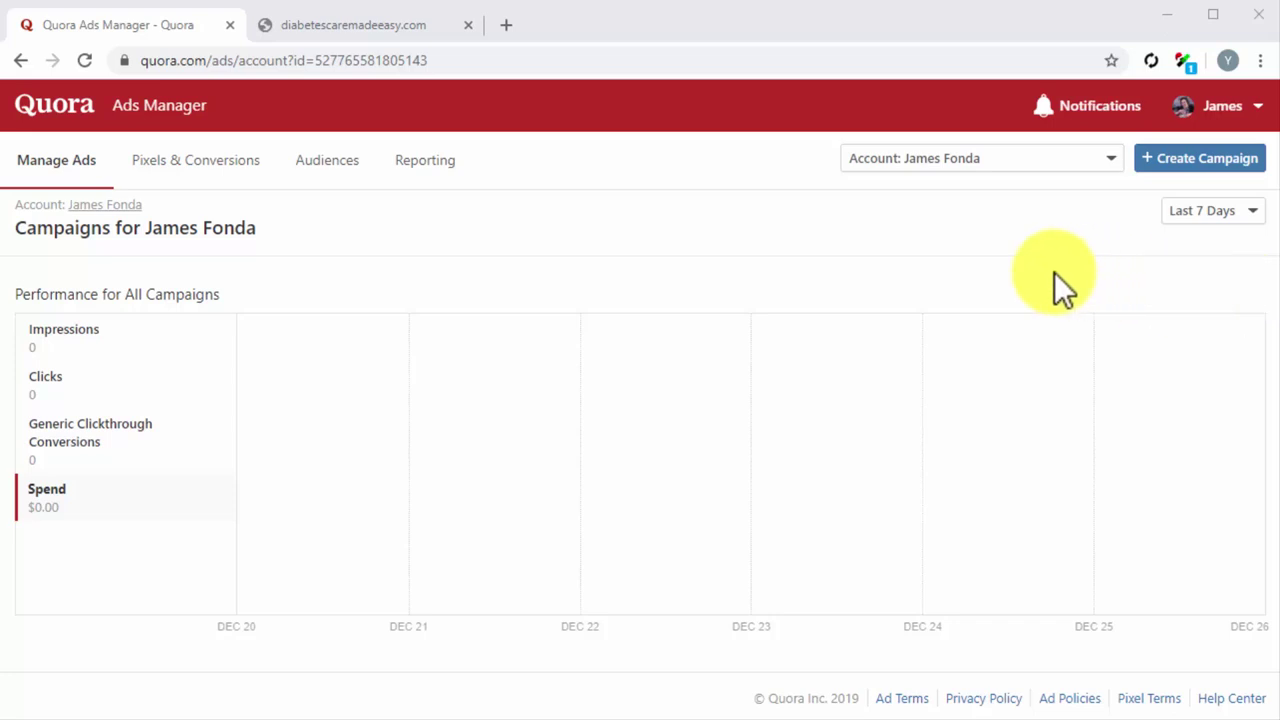
Start a manual Quora Pixel installation and copy the JavaScript base pixel code.
left_click(243, 162)
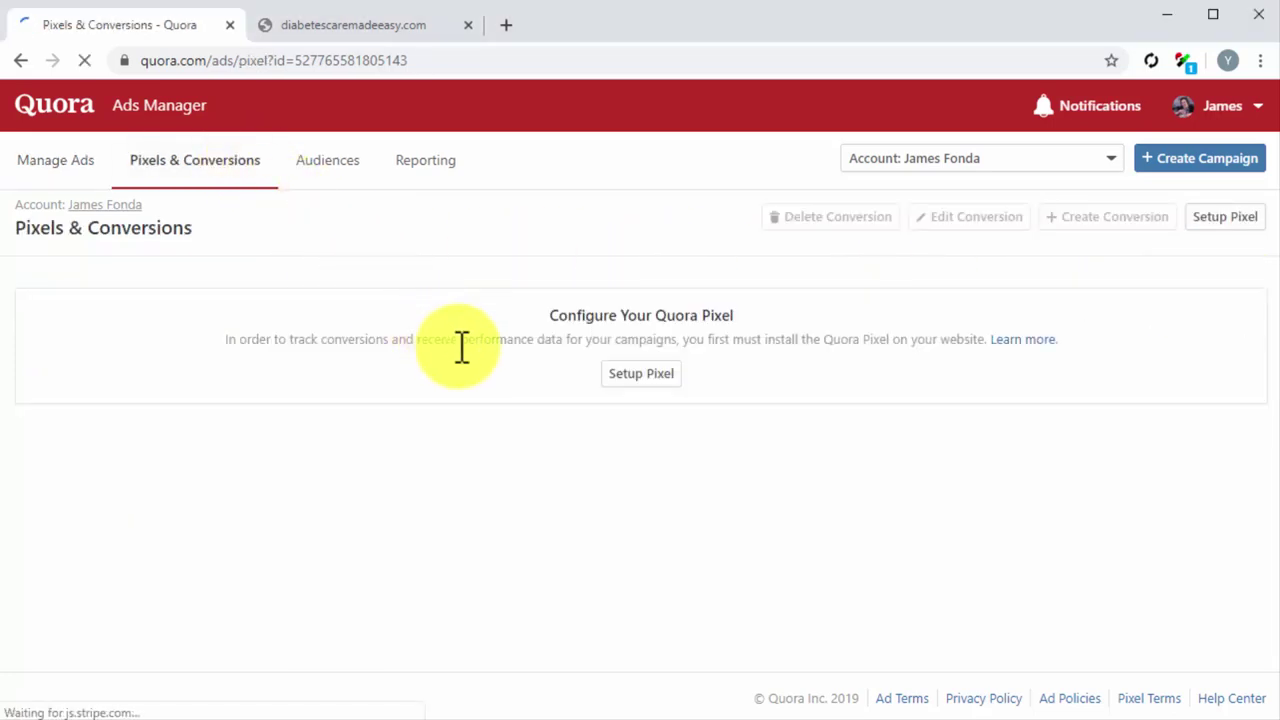
left_click(620, 376)
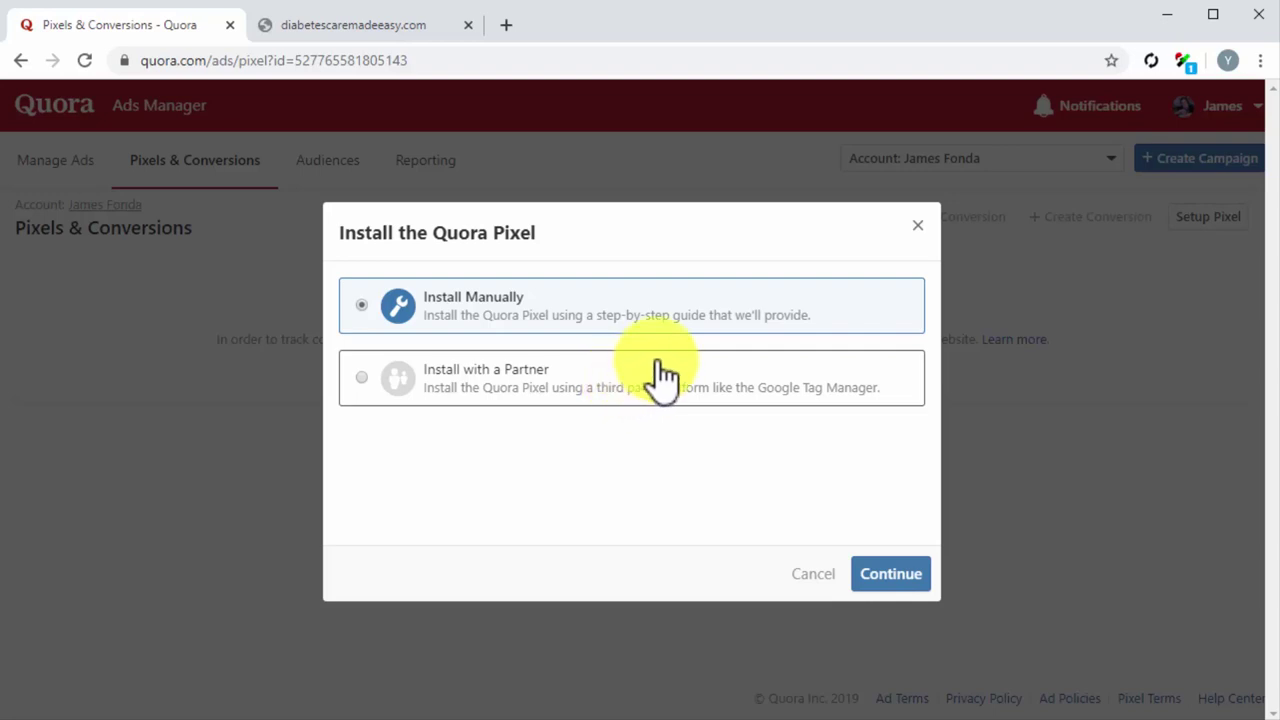
left_click(718, 314)
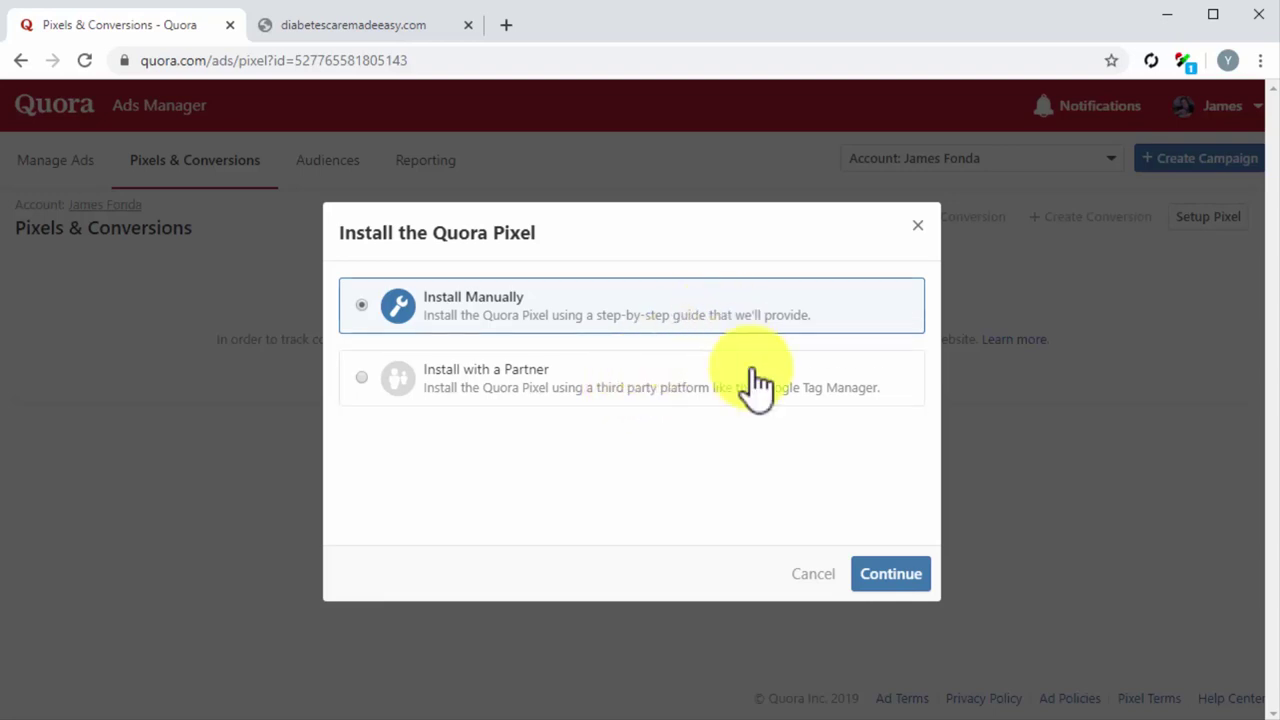
left_click(880, 584)
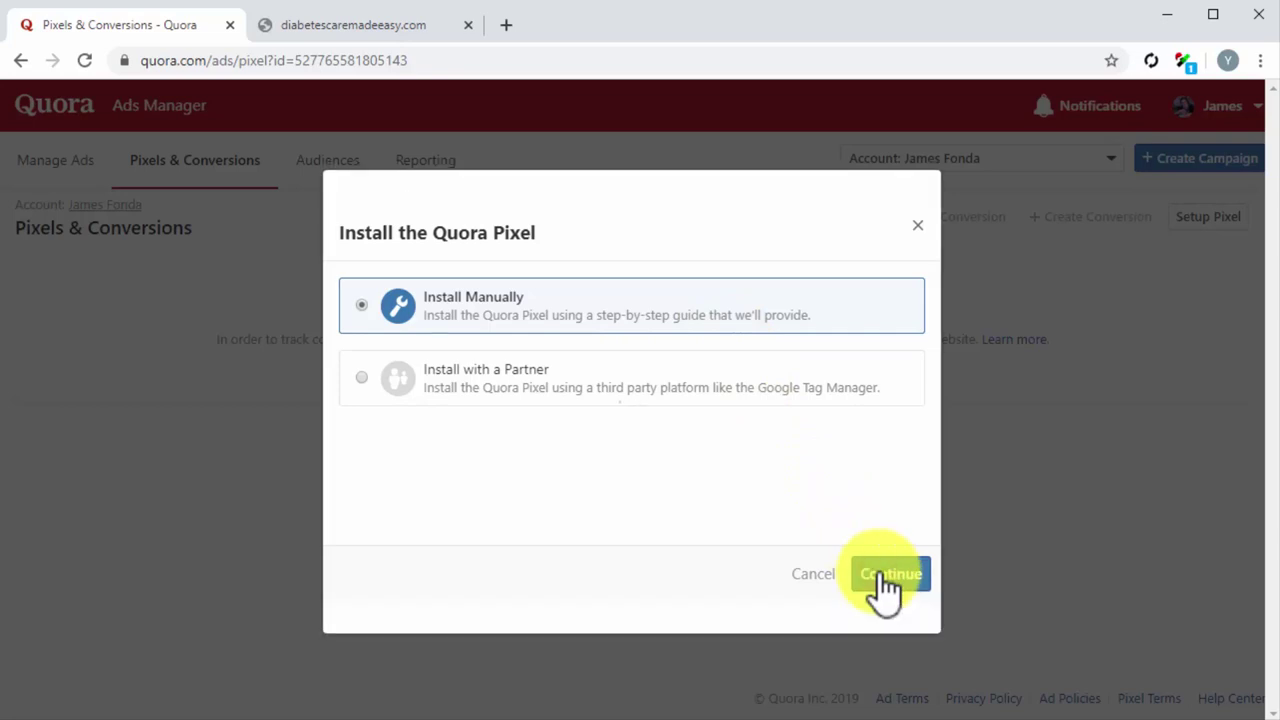
left_click(678, 402)
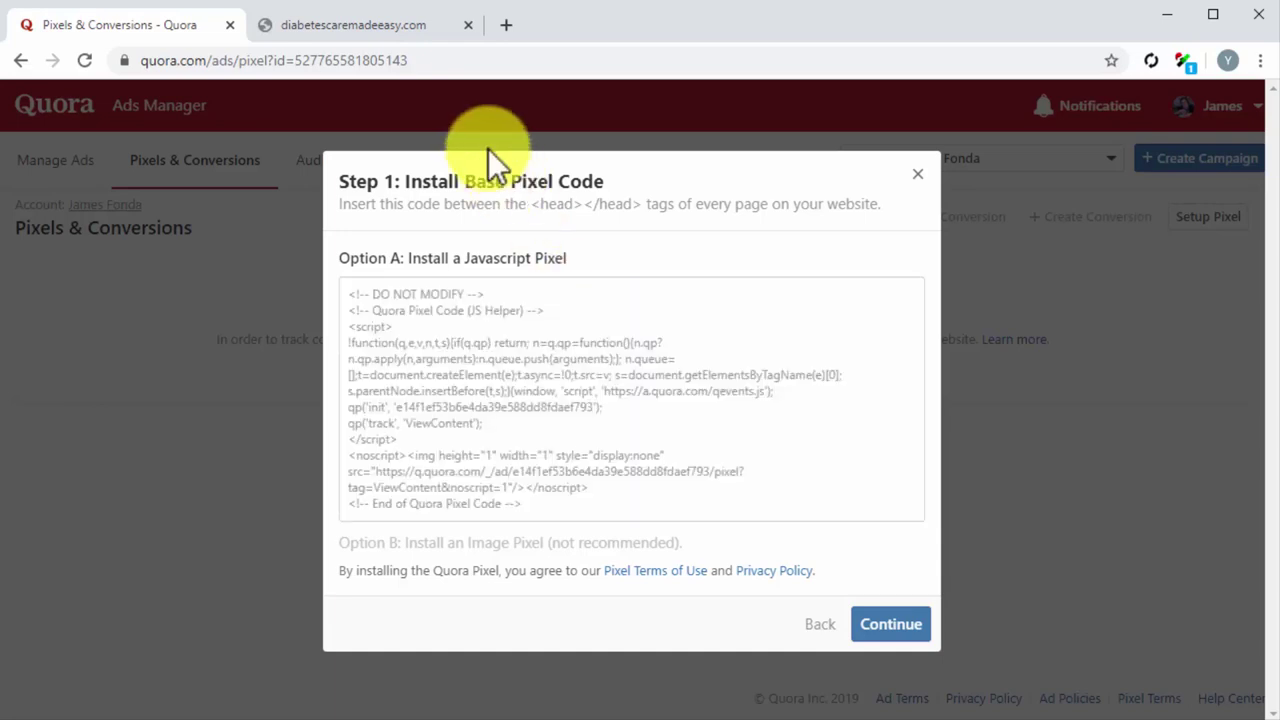
Switch to the site's WordPress dashboard and open the Twenty Sixteen Theme Header file (header.php) in the Theme Editor.
left_click(410, 28)
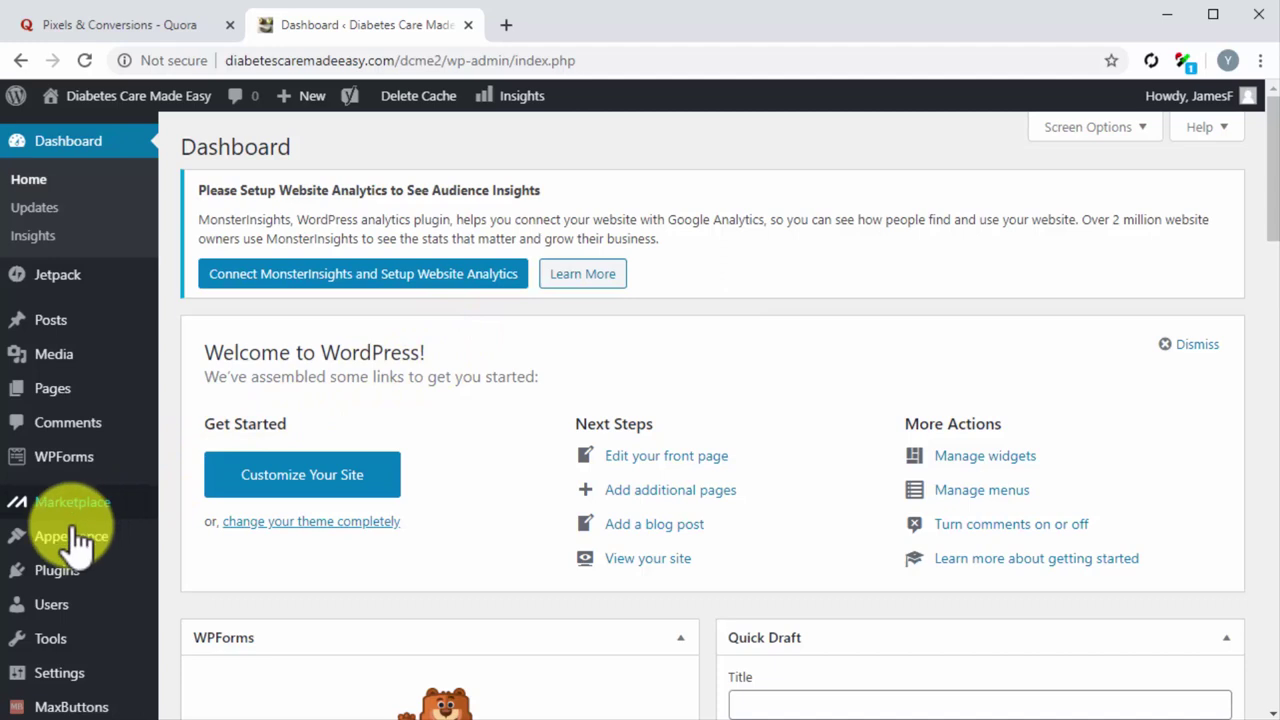
mouse_move(78, 540)
left_click(207, 664)
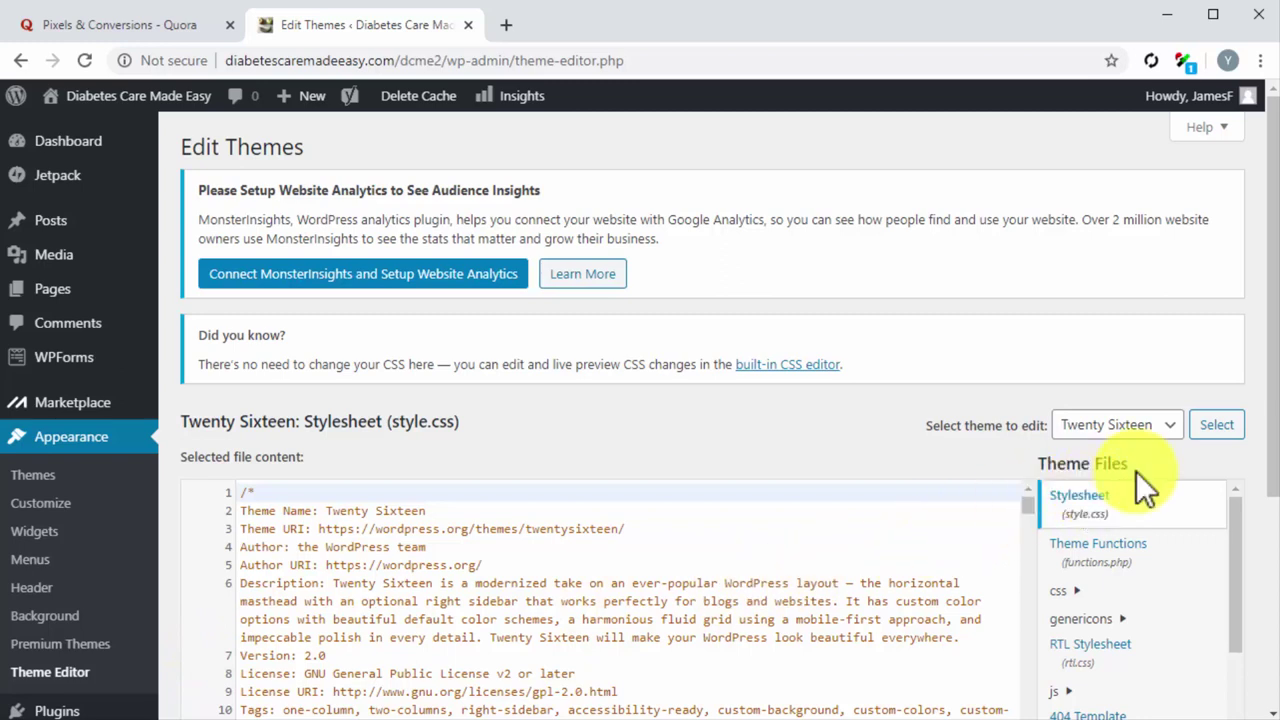
scroll(1138, 586, "down", 3)
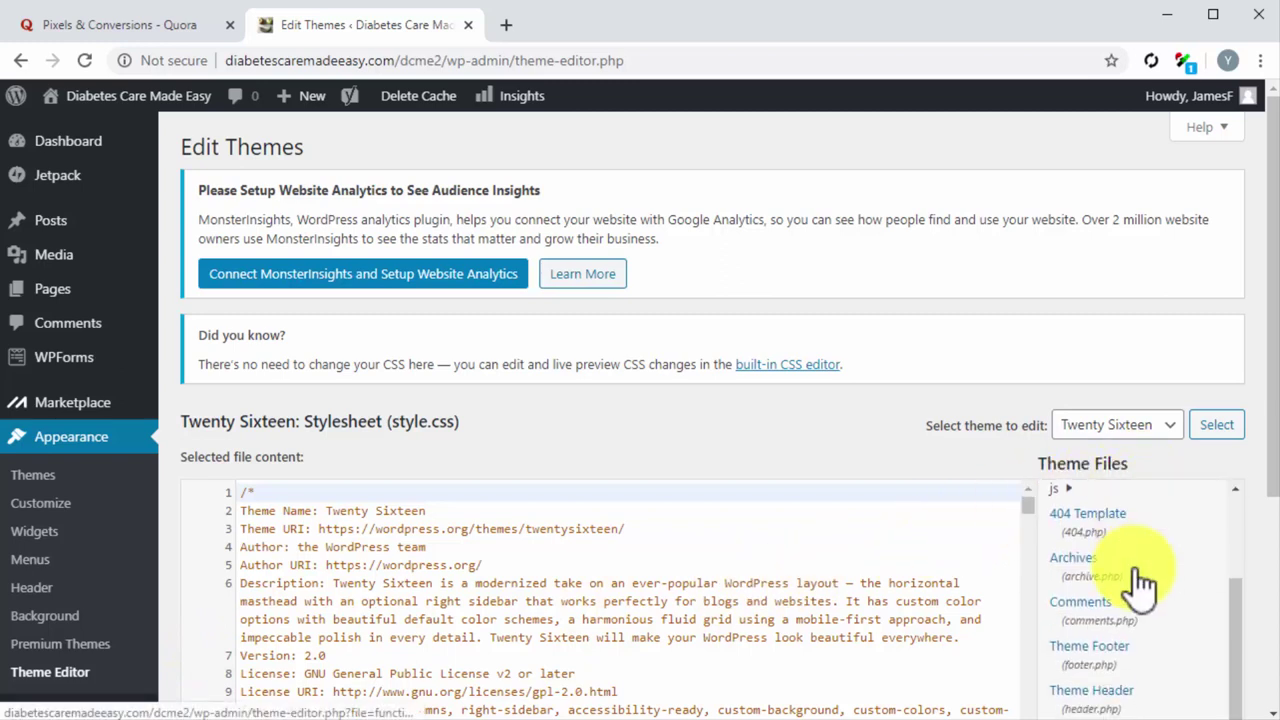
scroll(1140, 586, "down", 1)
left_click(1089, 606)
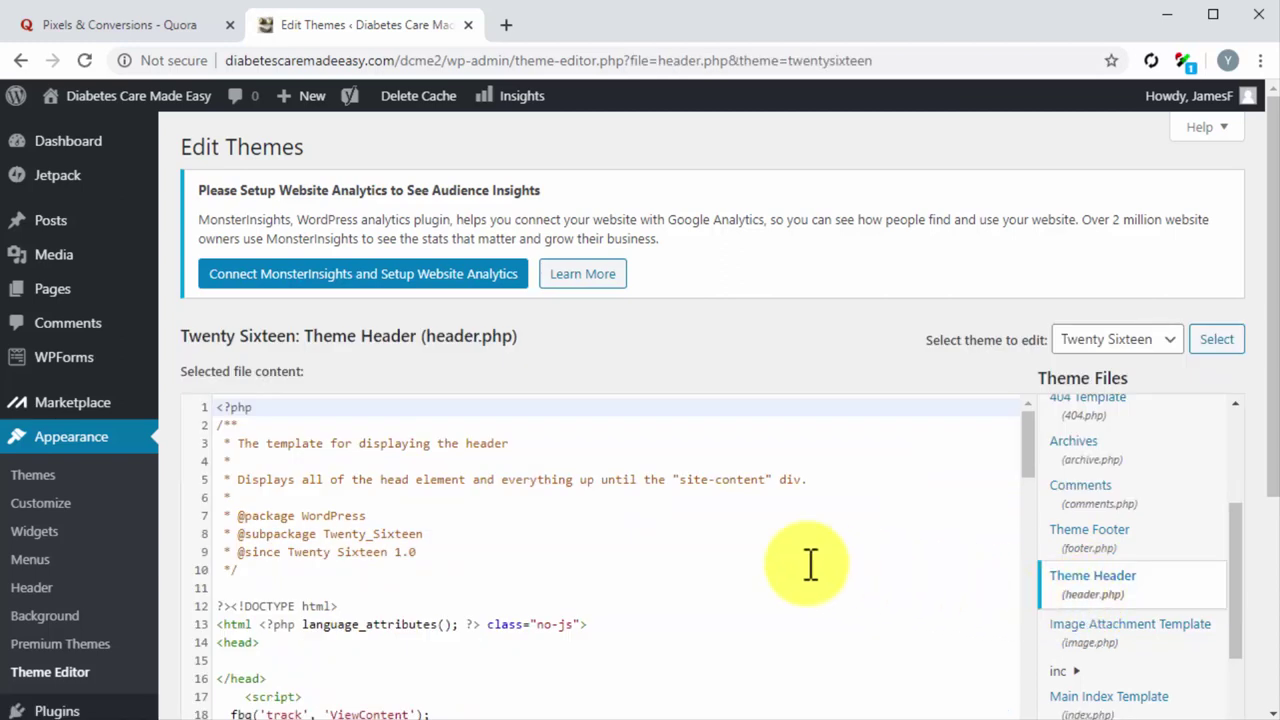
Paste the Quora Pixel base code between the opening and closing head tags of header.php.
scroll(796, 562, "down", 1)
scroll(796, 562, "down", 3)
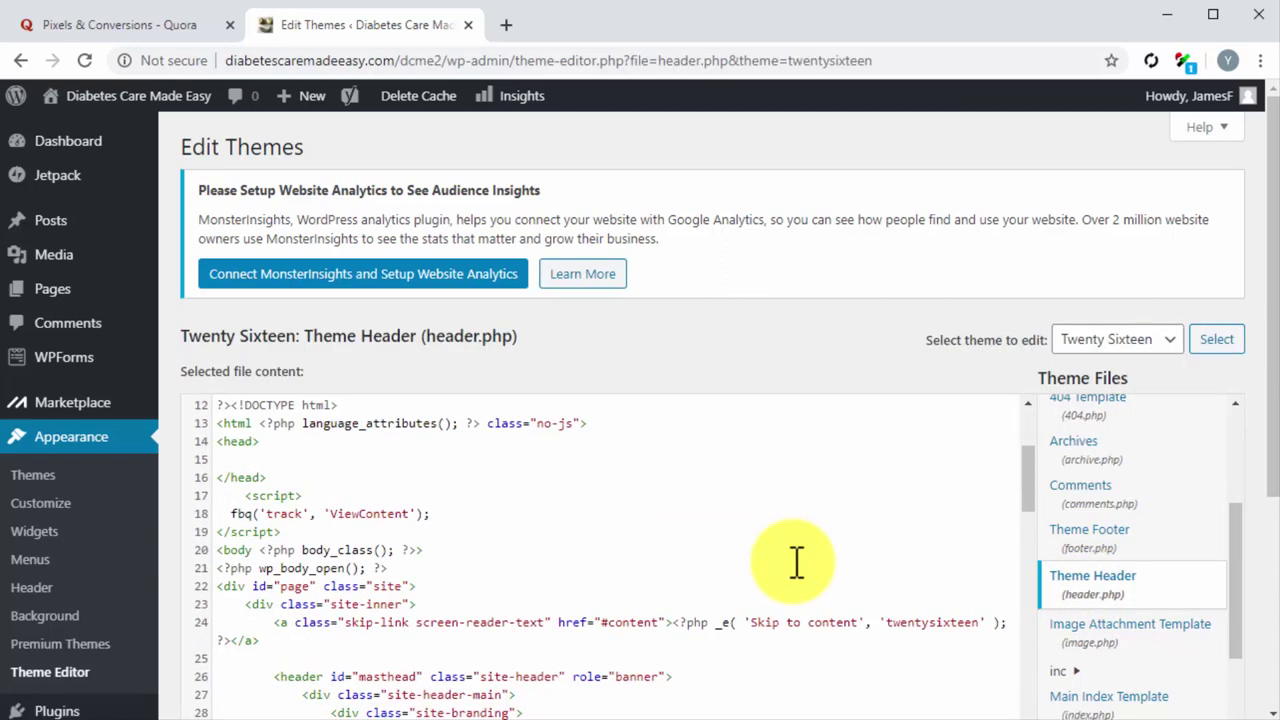
left_click(249, 459)
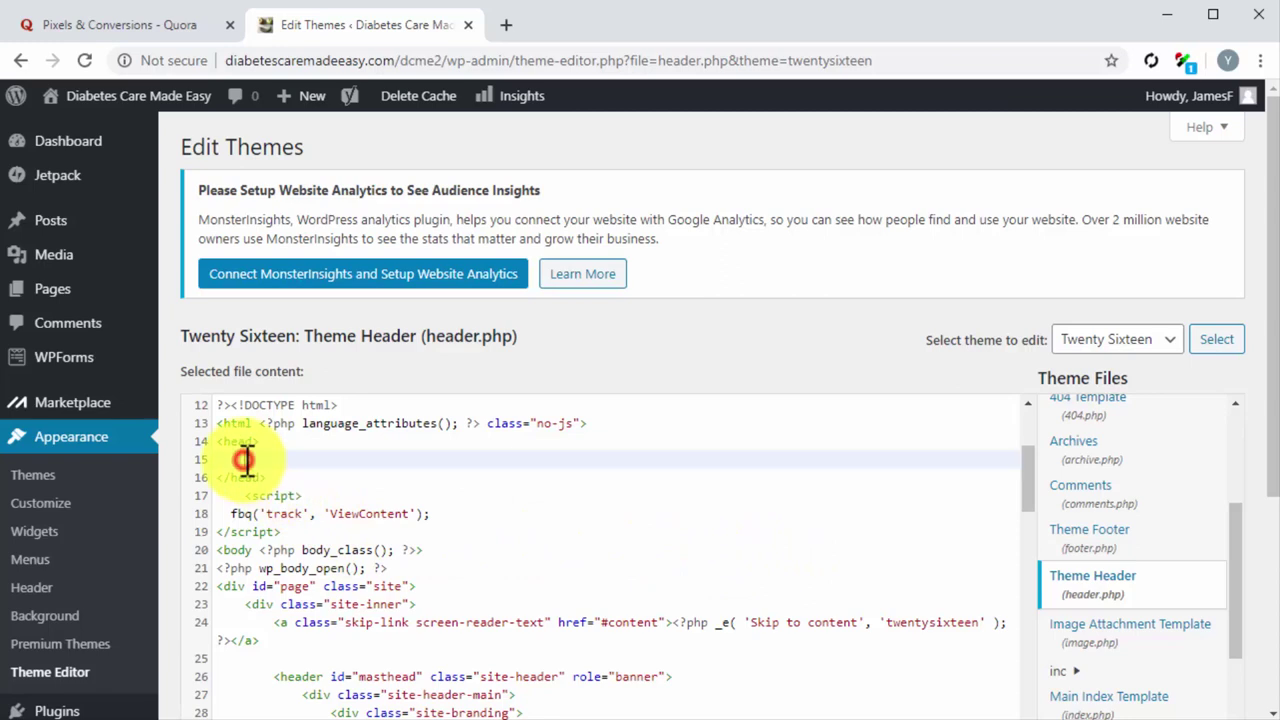
key("ctrl+v")
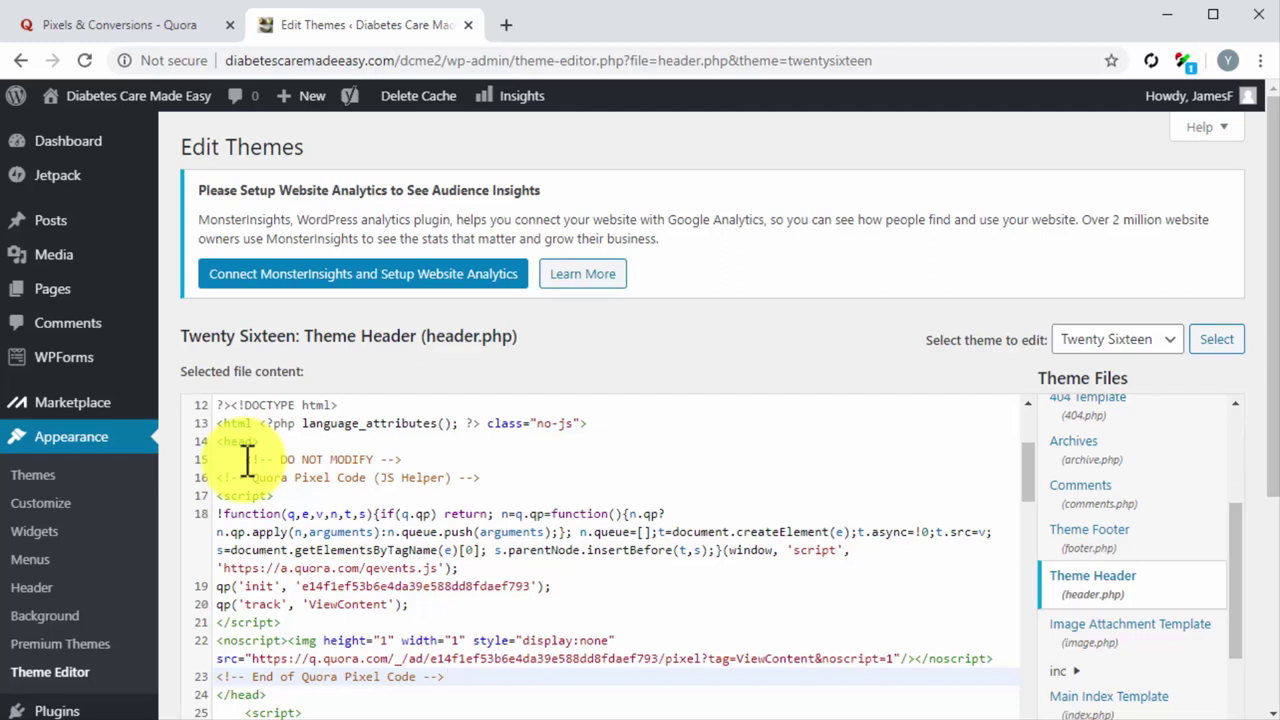
Switch back to the Quora Pixel setup, choose Search as the standard event, and copy its page load event code.
left_click(174, 32)
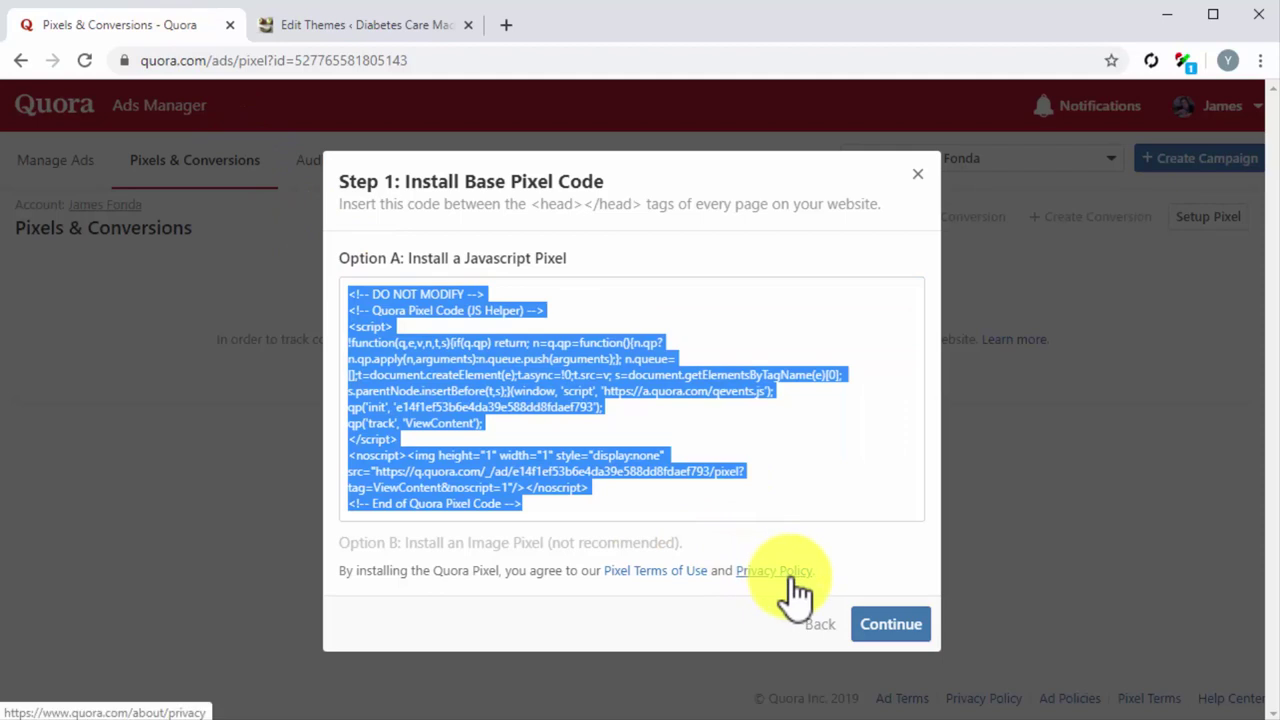
left_click(882, 624)
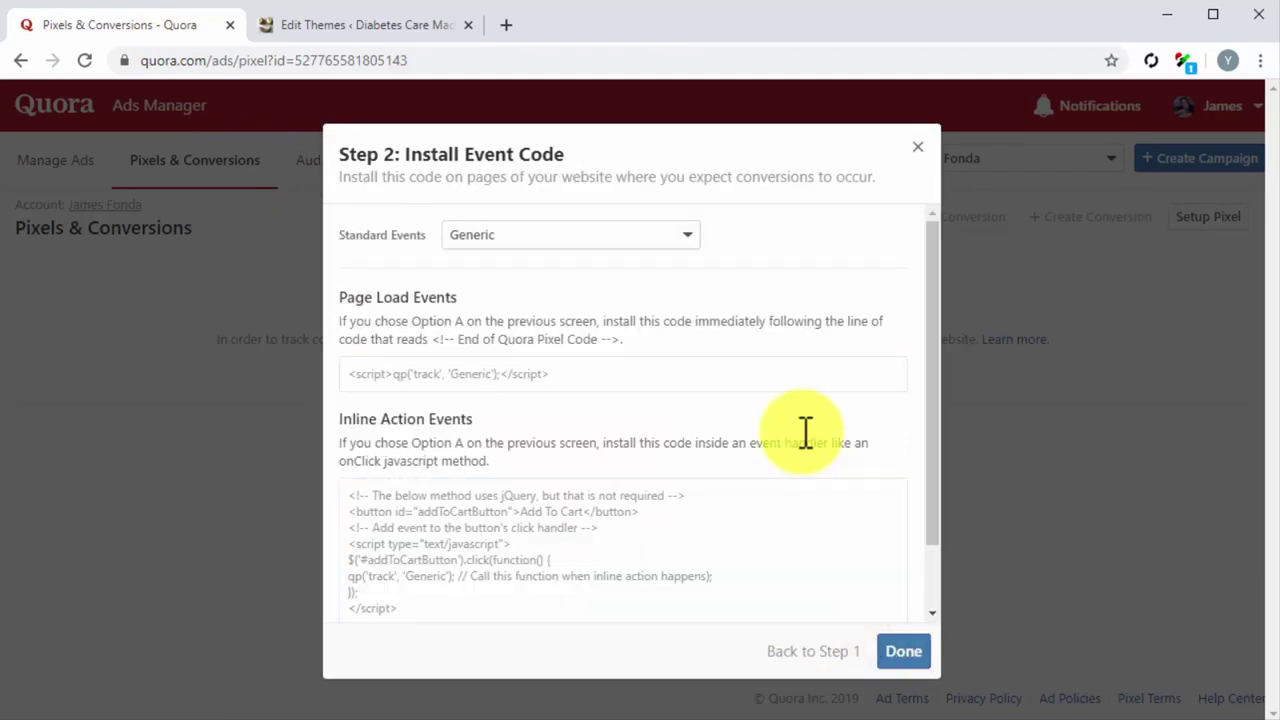
left_click(690, 240)
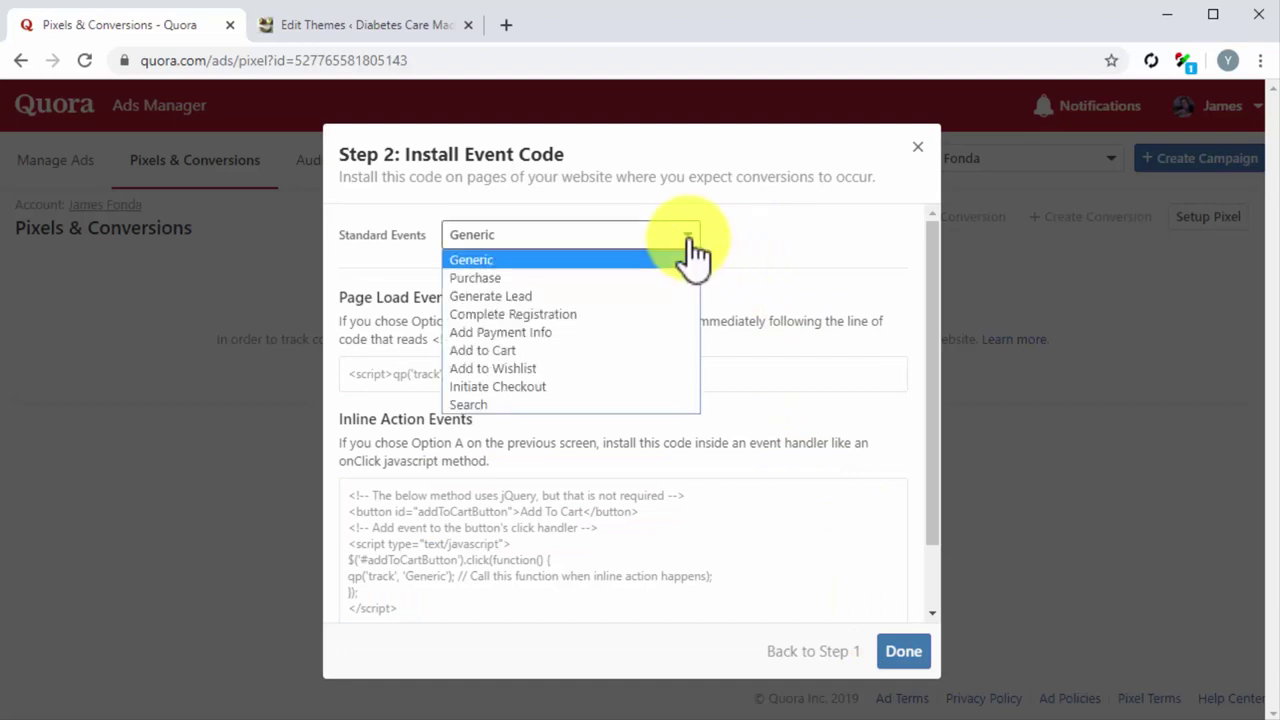
left_click(576, 404)
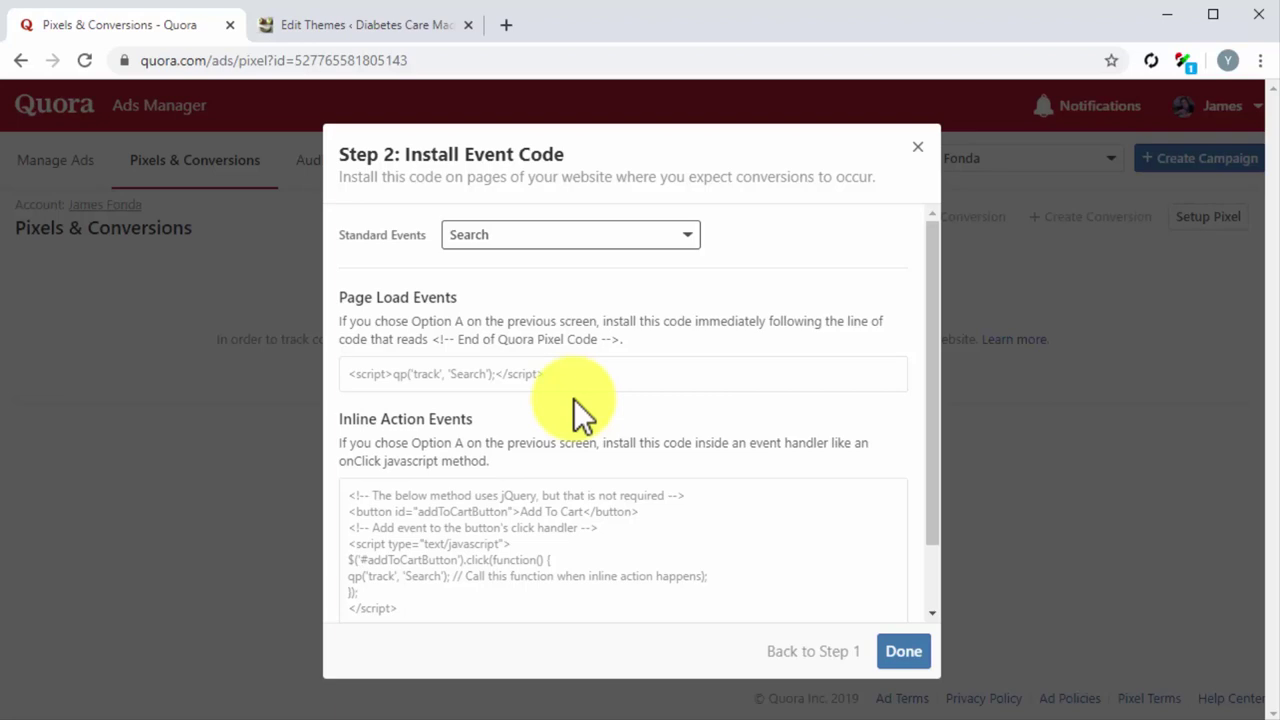
left_click(550, 380)
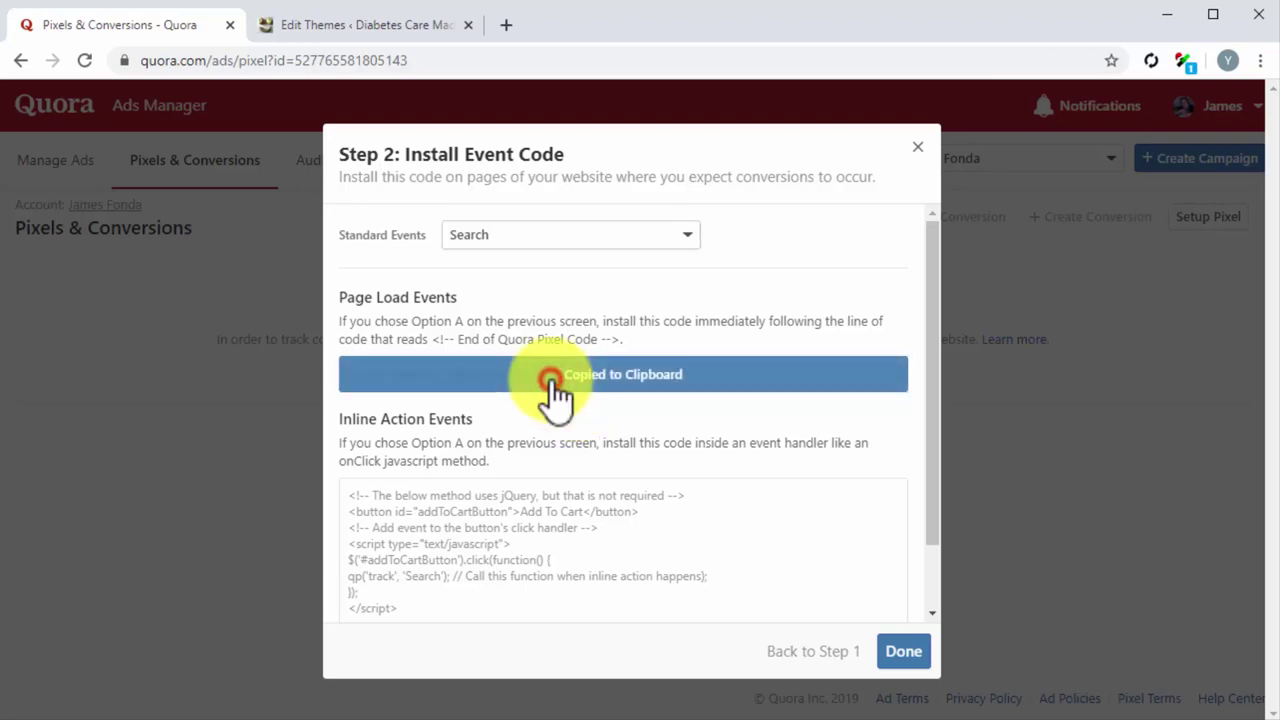
Switch to WordPress, paste the Search event code after the "End of Quora Pixel Code" line in header.php, and save the file.
left_click(407, 30)
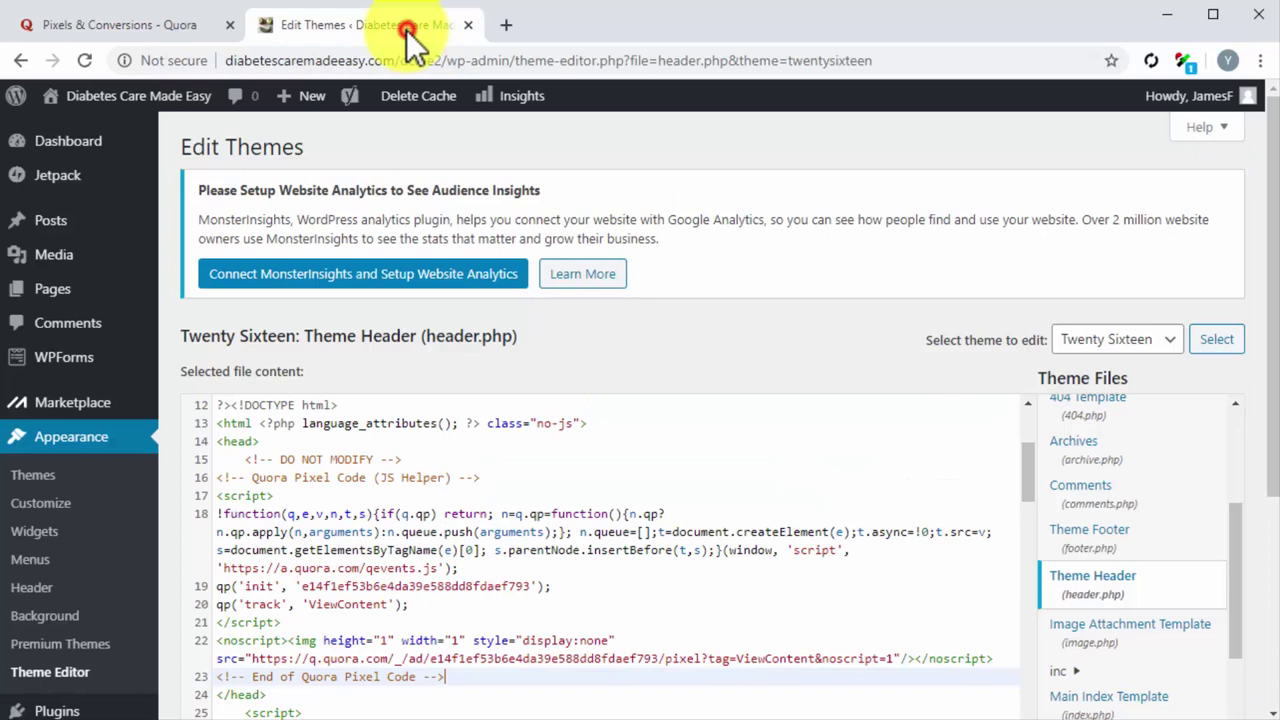
scroll(557, 478, "down", 3)
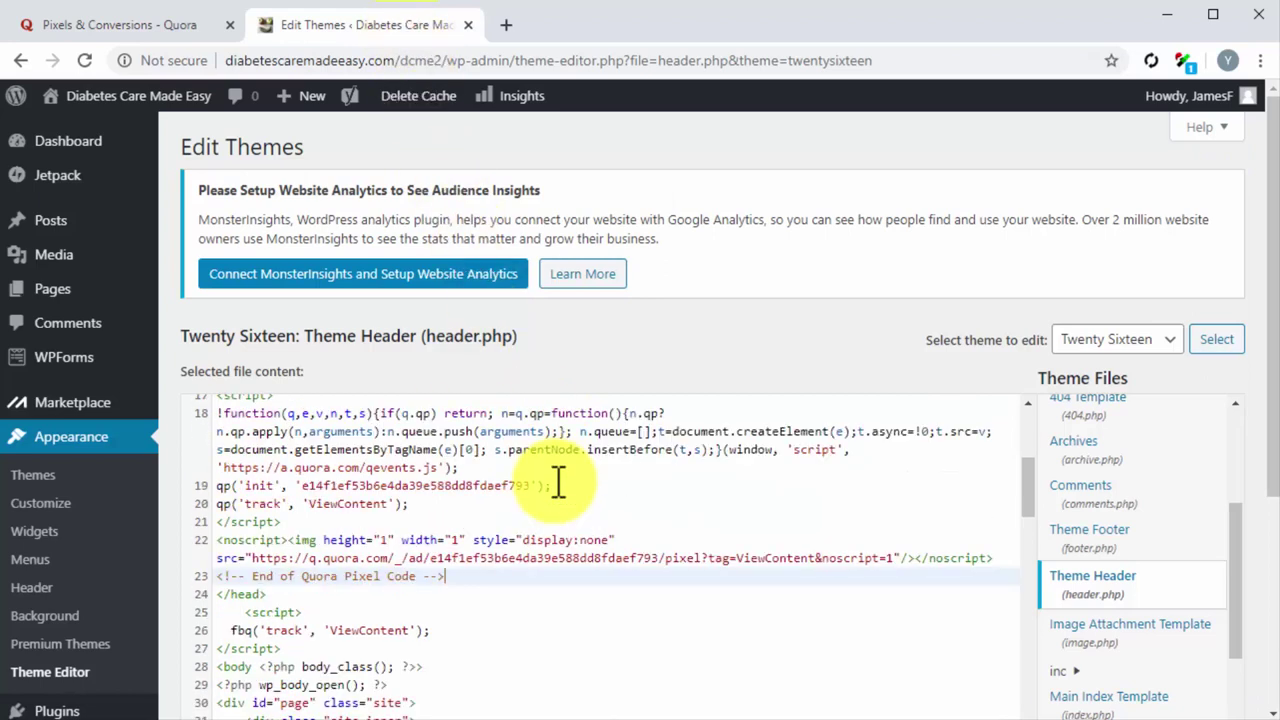
scroll(557, 478, "down", 1)
key("ctrl+v")
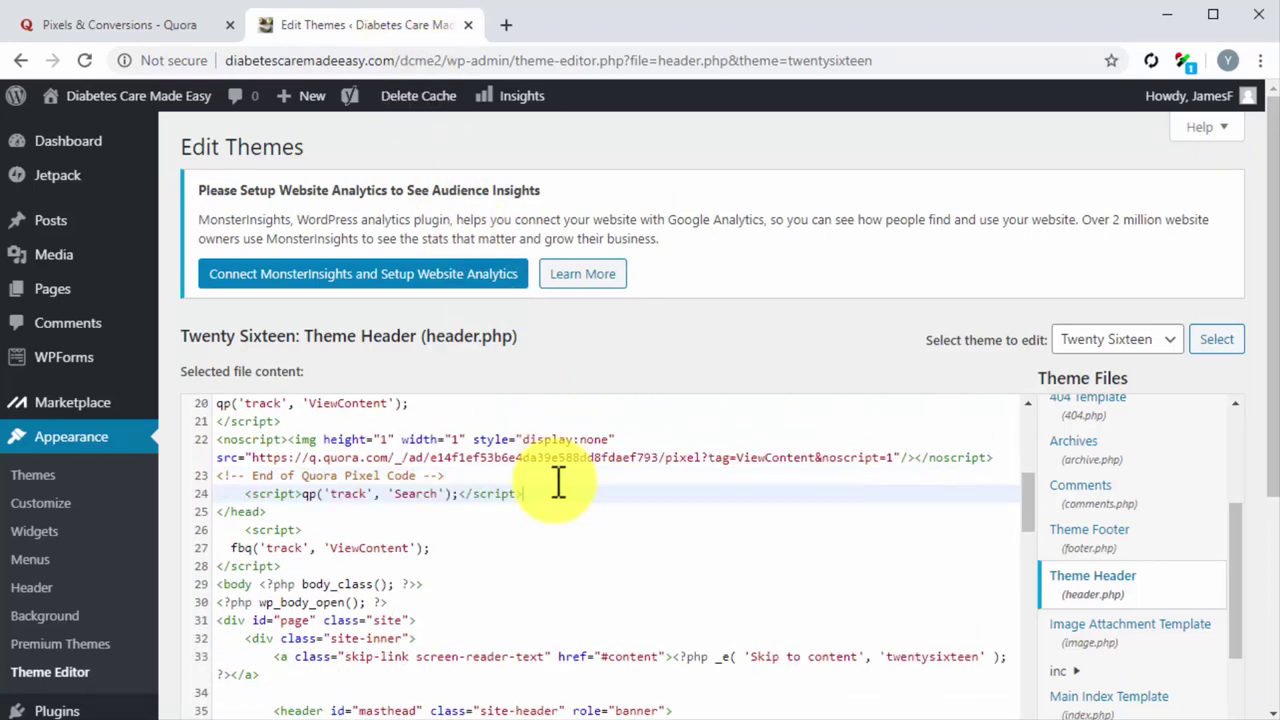
scroll(180, 612, "down", 2)
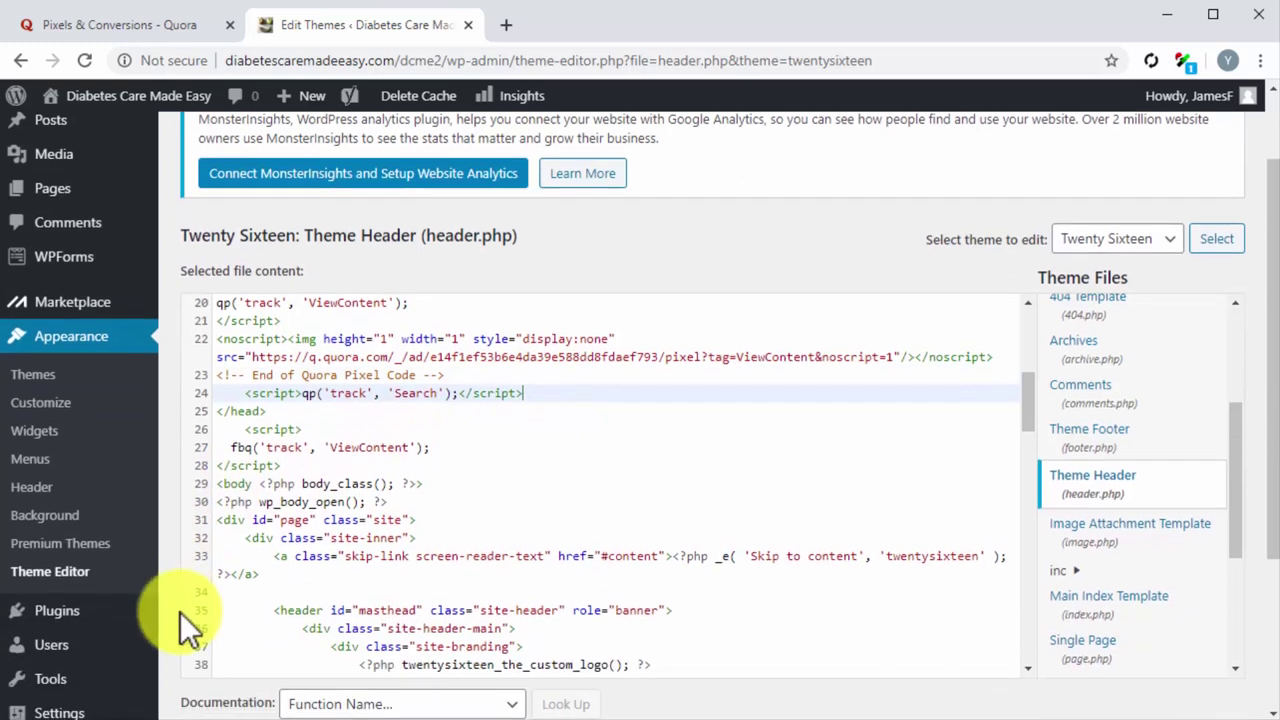
left_click(247, 650)
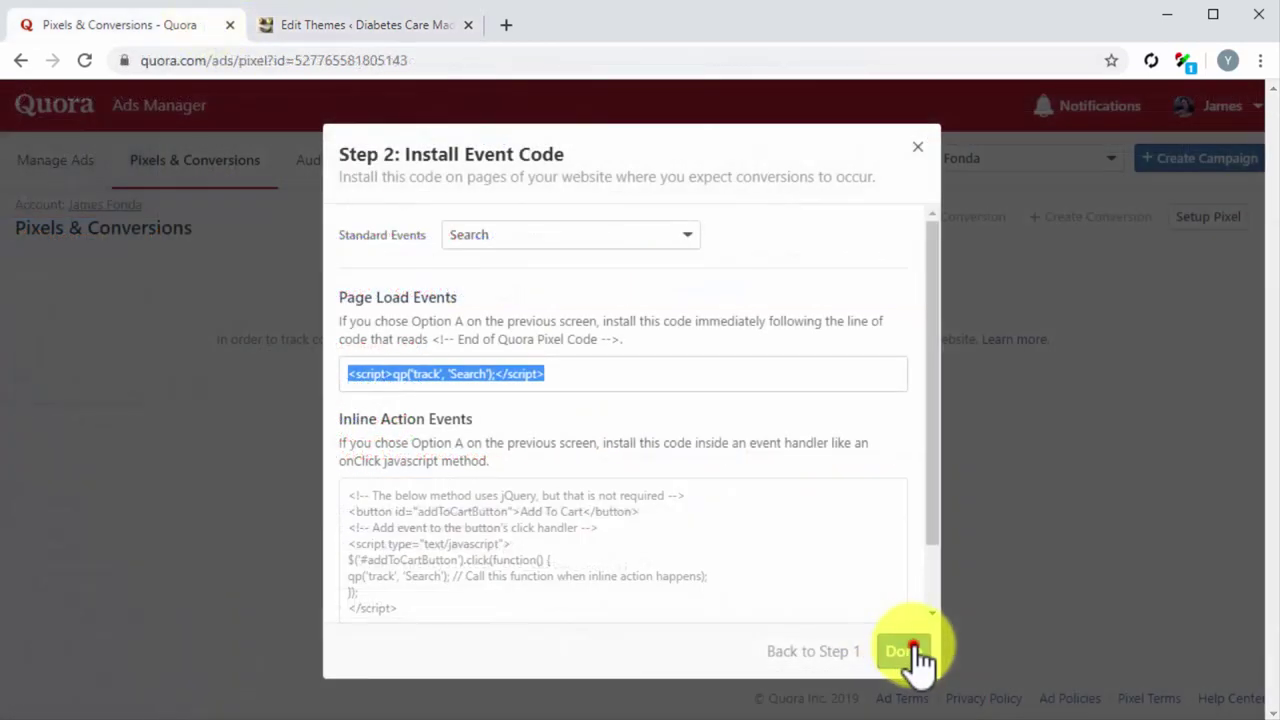
Finish the Quora Pixel setup and reload the Pixels & Conversions page to check the pixel status.
left_click(908, 652)
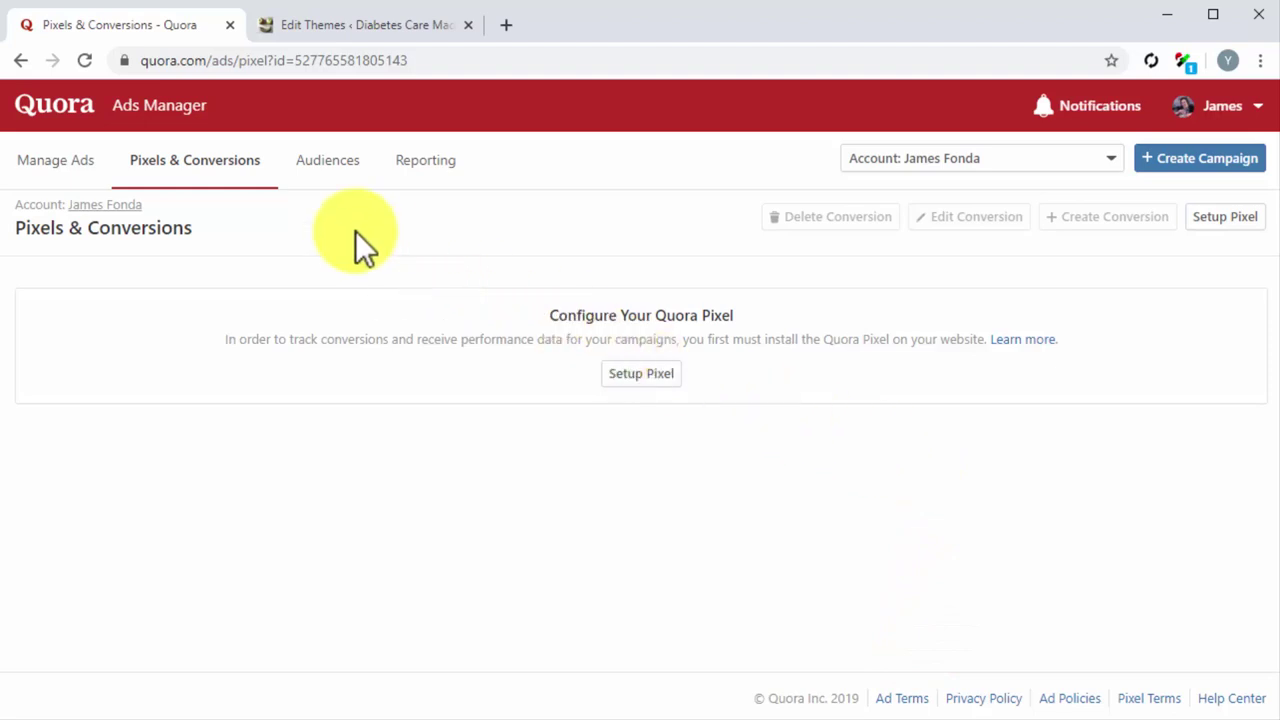
left_click(84, 60)
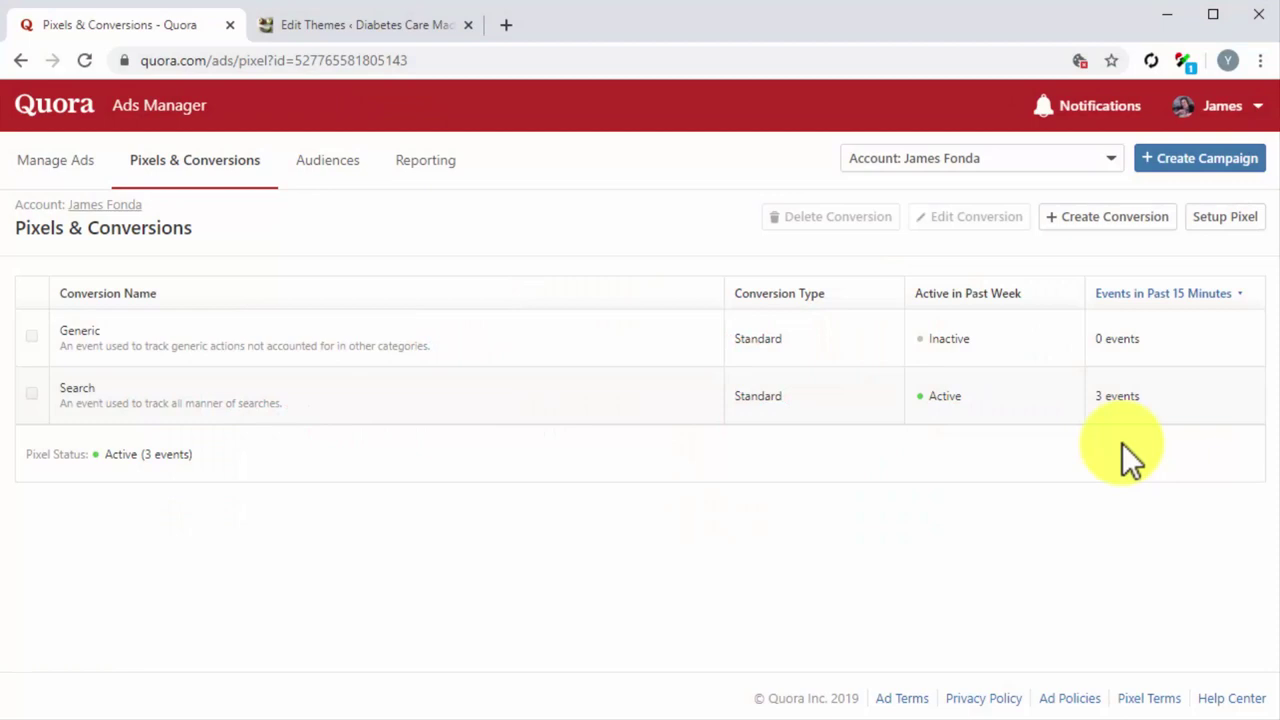
Start a new campaign named "My Quora Remarketing Campaign" with Conversions as its objective.
left_click(1150, 180)
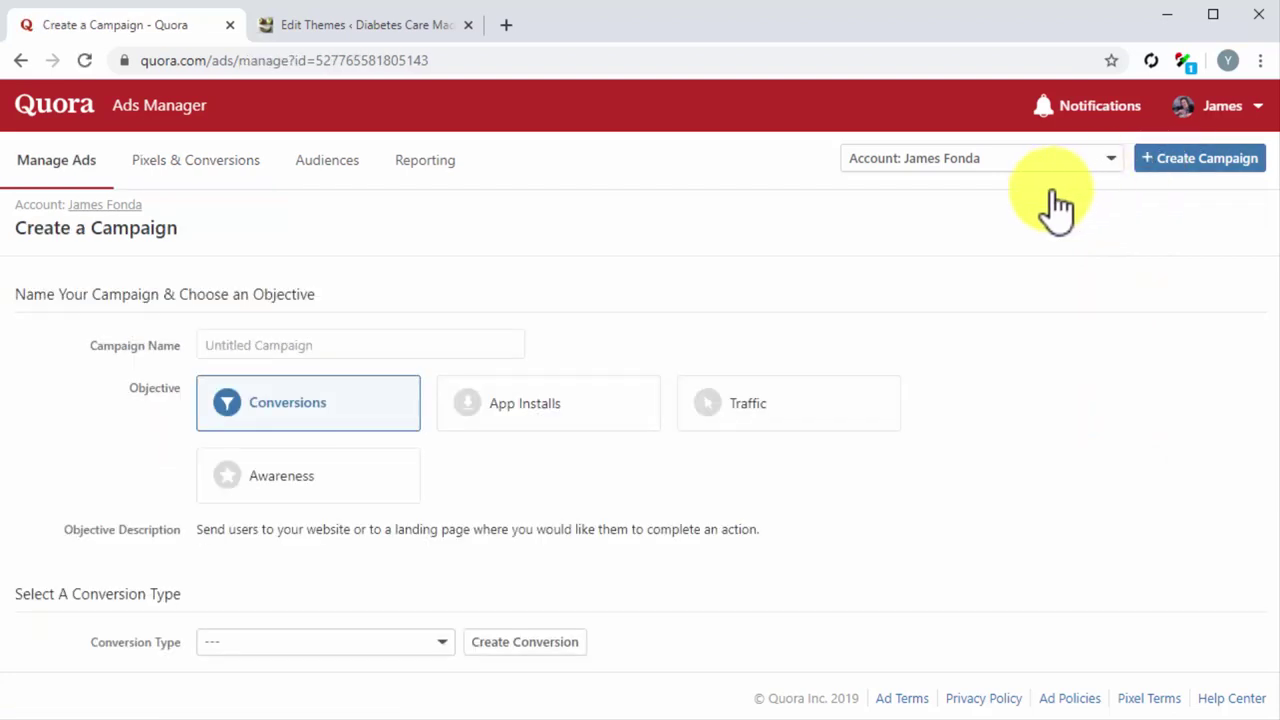
left_click(456, 343)
type("My Quora Remarketing Campaign")
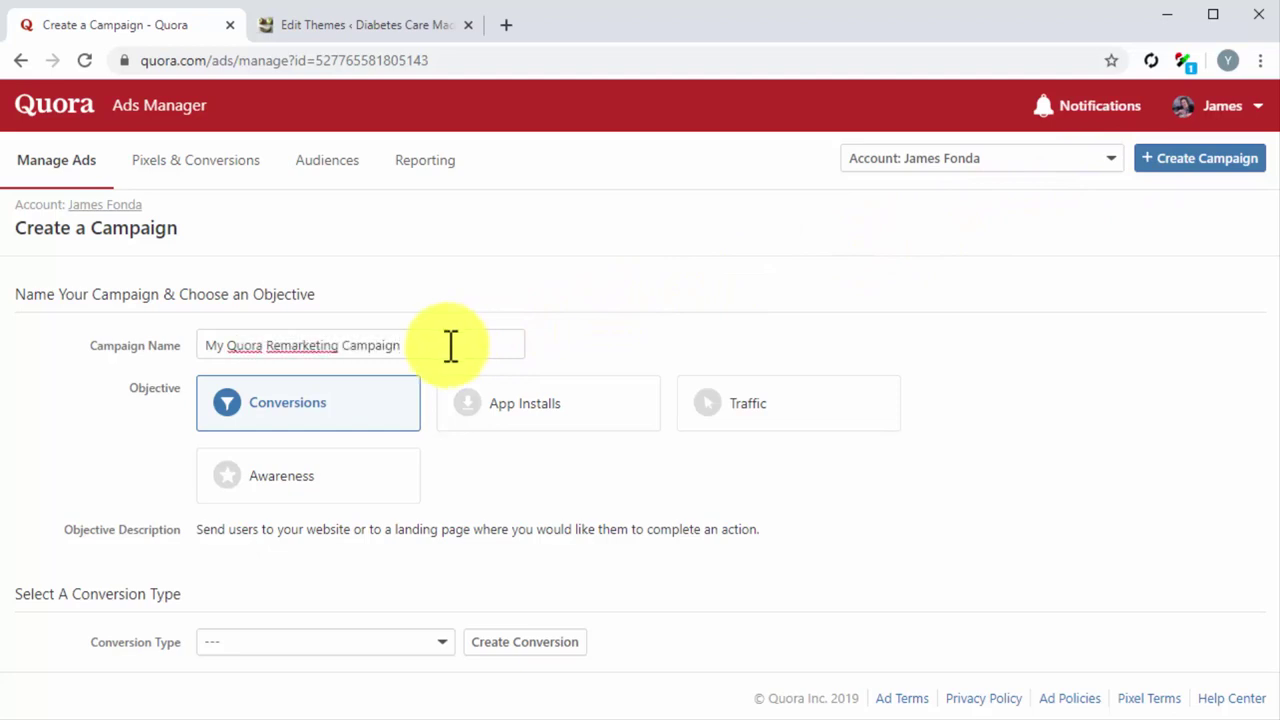
left_click(360, 398)
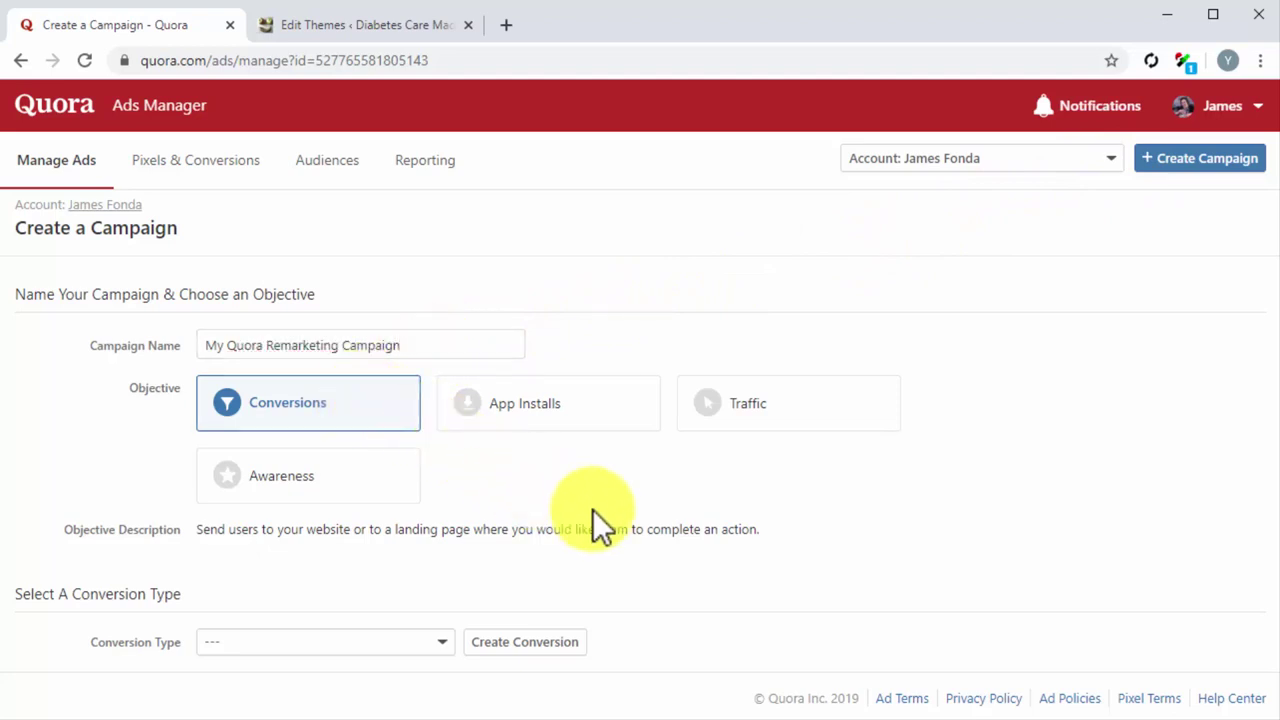
Choose Search as the conversion type for the remarketing campaign.
scroll(618, 530, "down", 1)
scroll(614, 519, "down", 2)
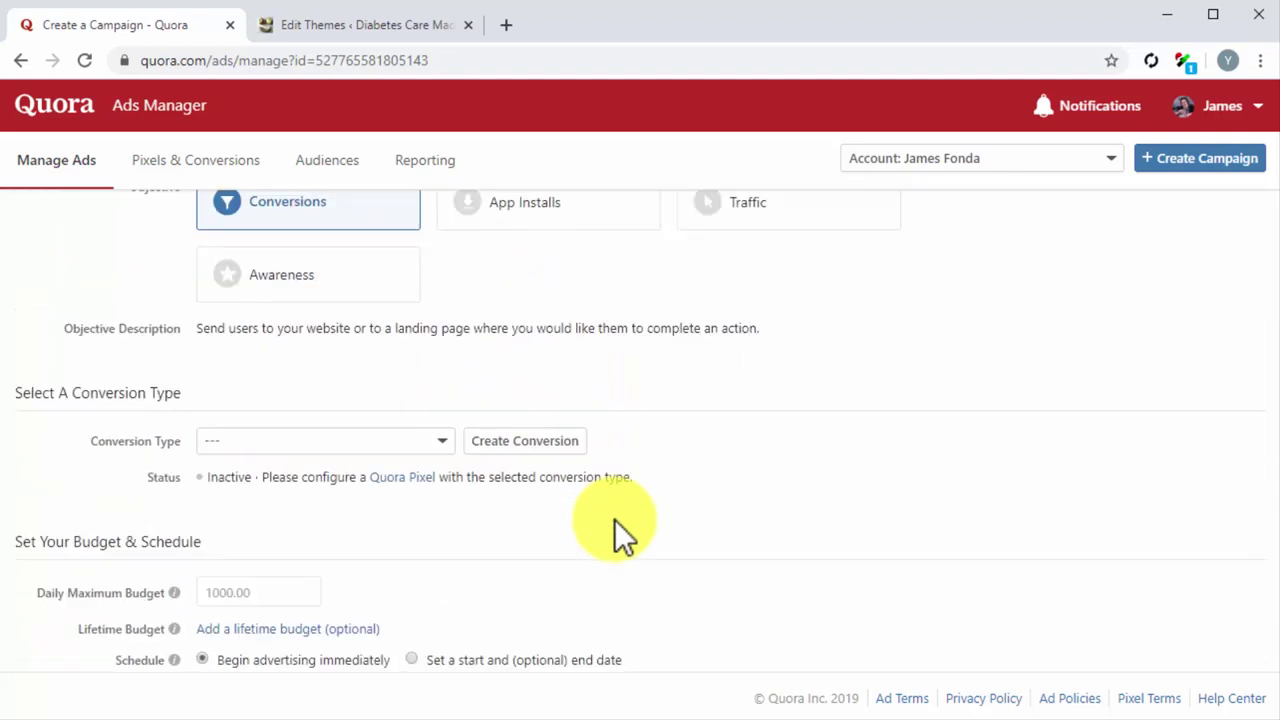
left_click(443, 458)
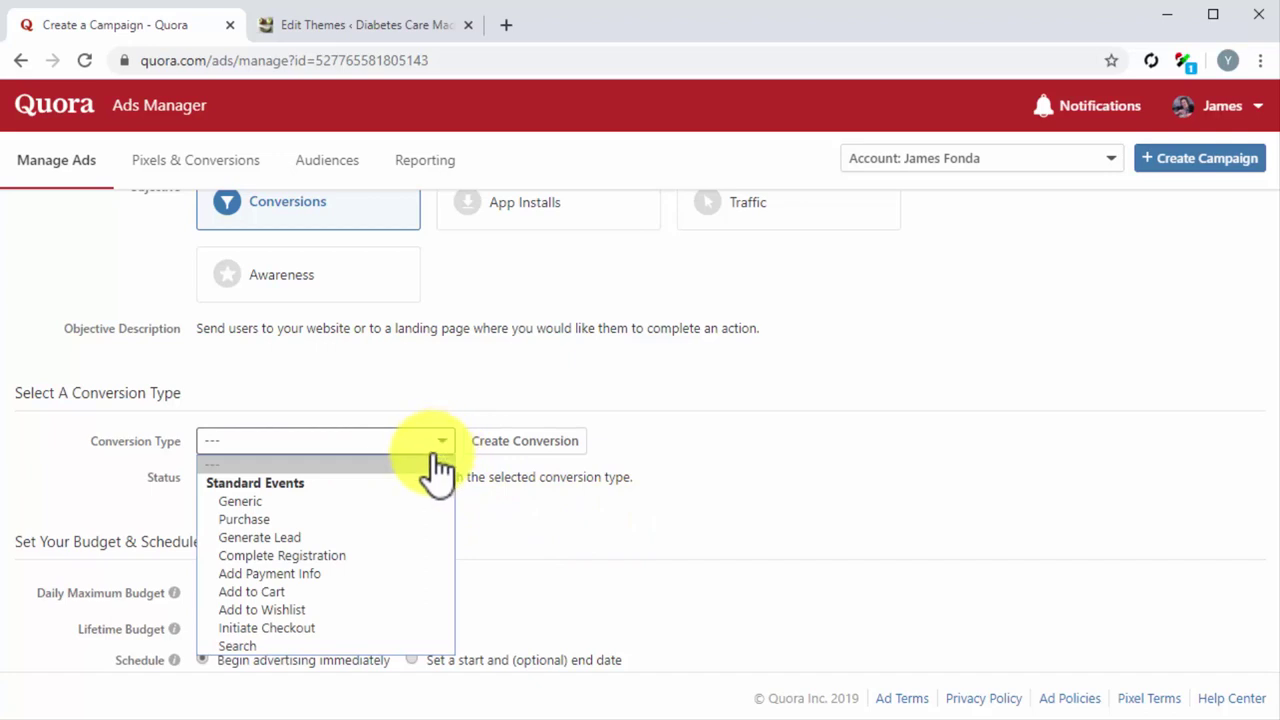
left_click(330, 648)
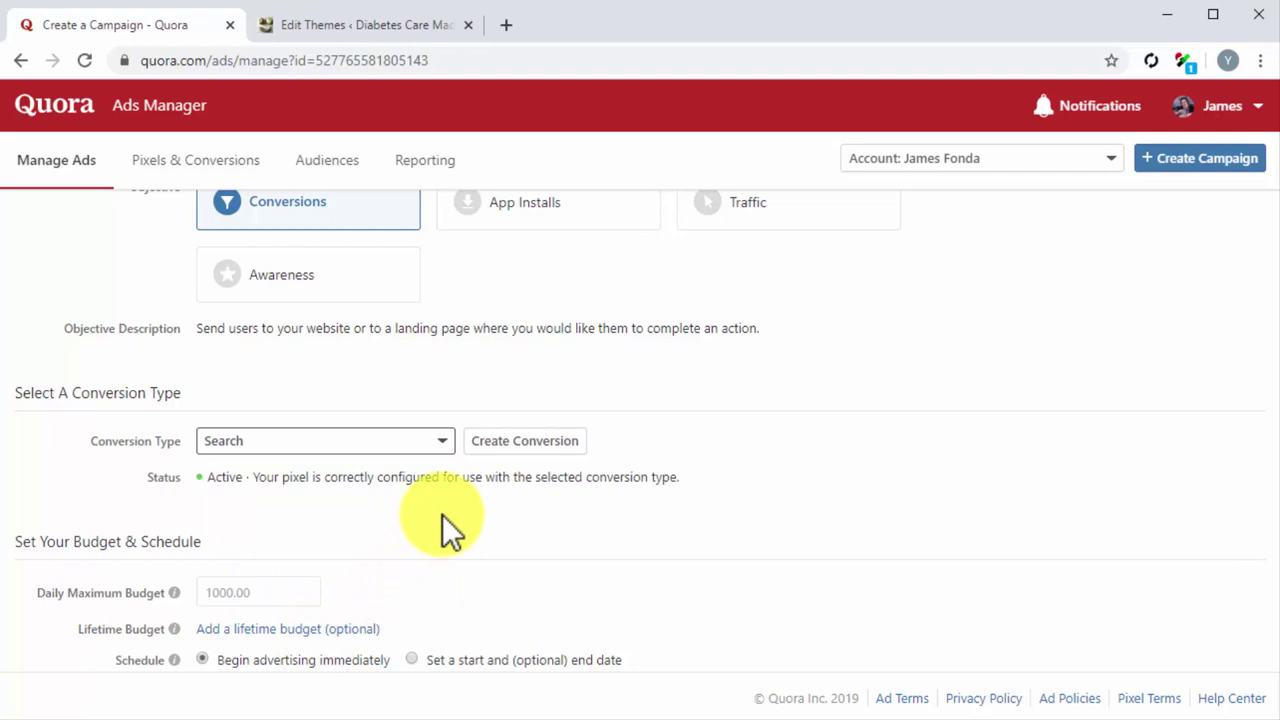
Set the daily maximum budget to $25, schedule advertising to begin immediately, and continue to the ad set.
scroll(450, 530, "down", 2)
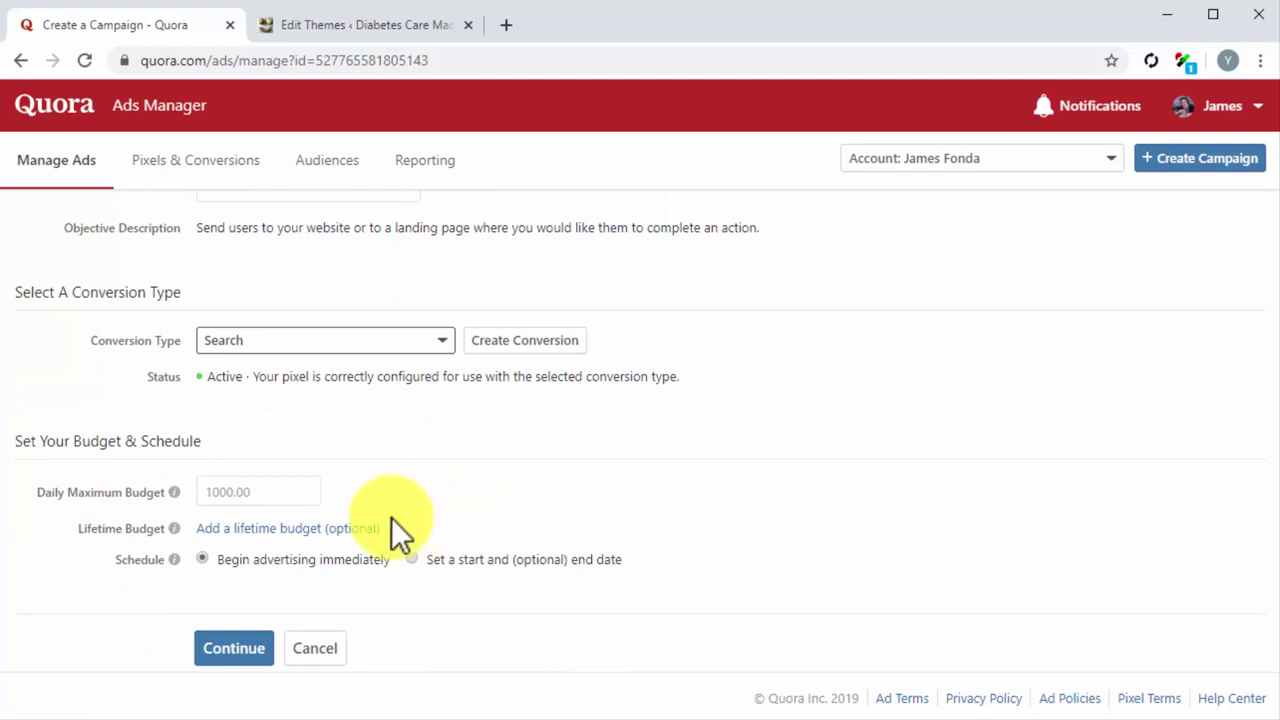
left_click(229, 494)
type("25")
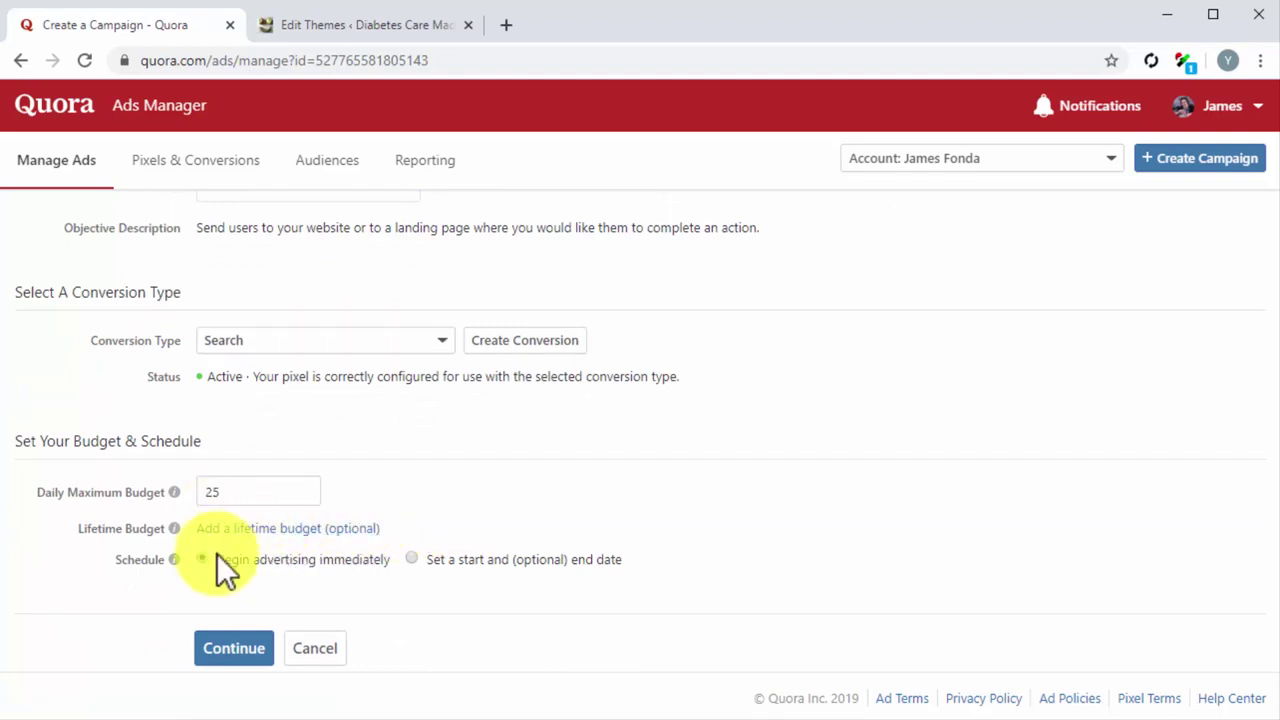
left_click(205, 556)
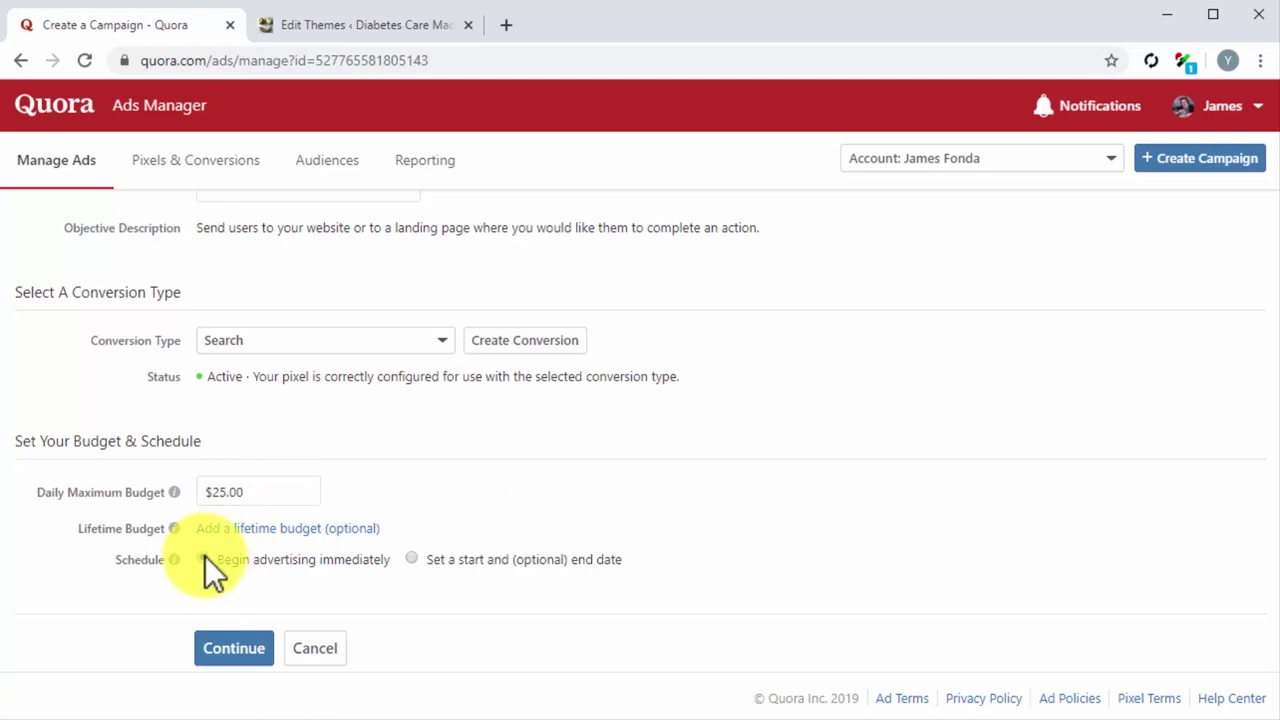
left_click(252, 650)
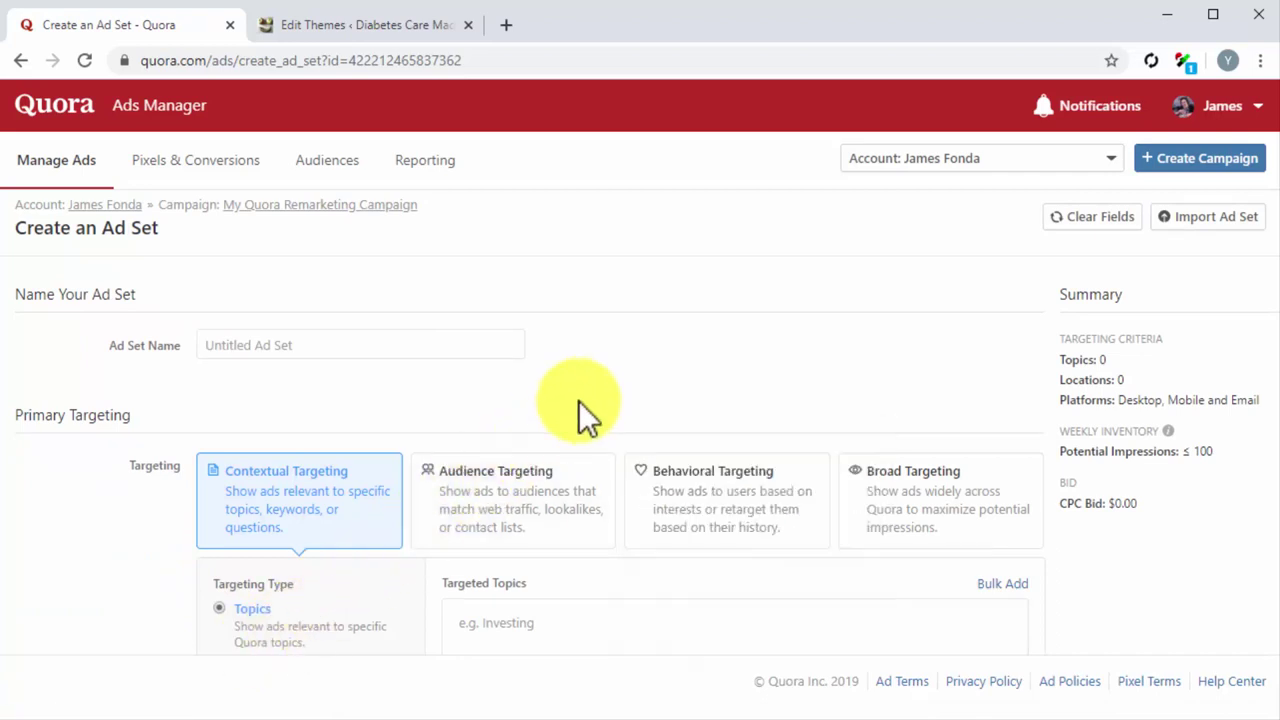
Name the ad set "My Remarketing Ad Set" and target the topics Diabetes, Diabetics, and Type 2 Diabetes.
left_click(461, 345)
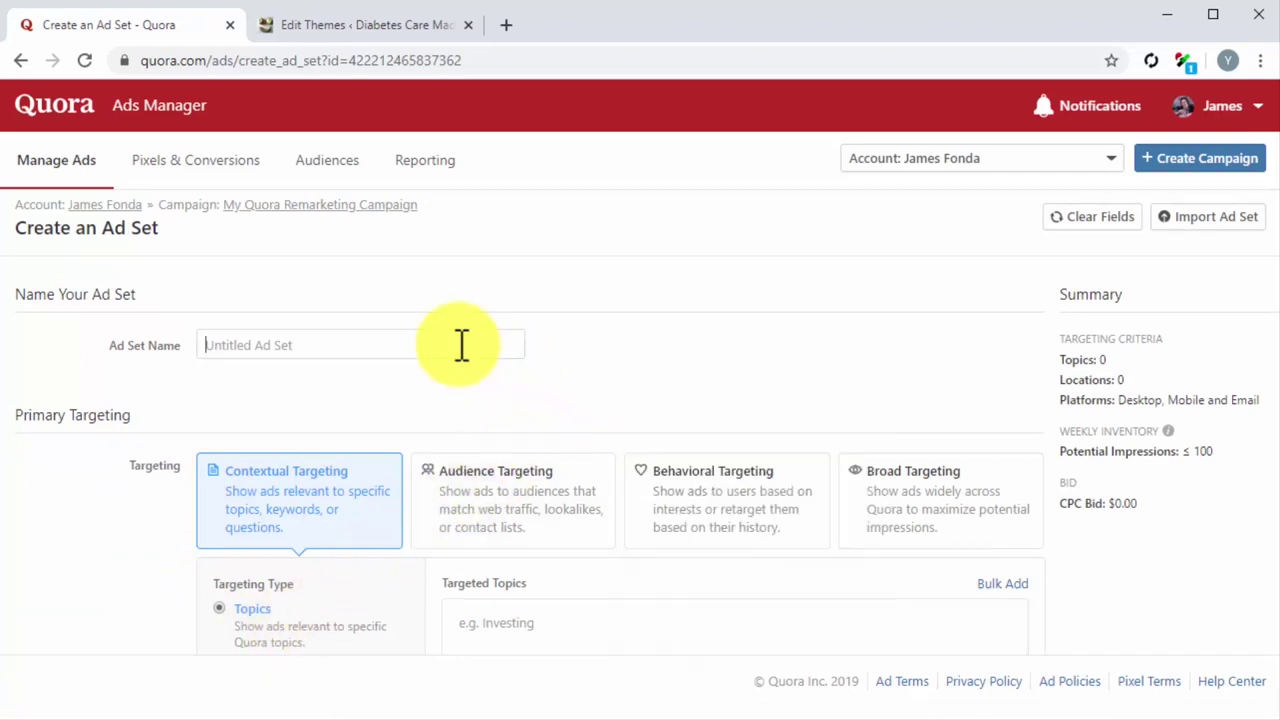
type("My Remarketing Ad Set")
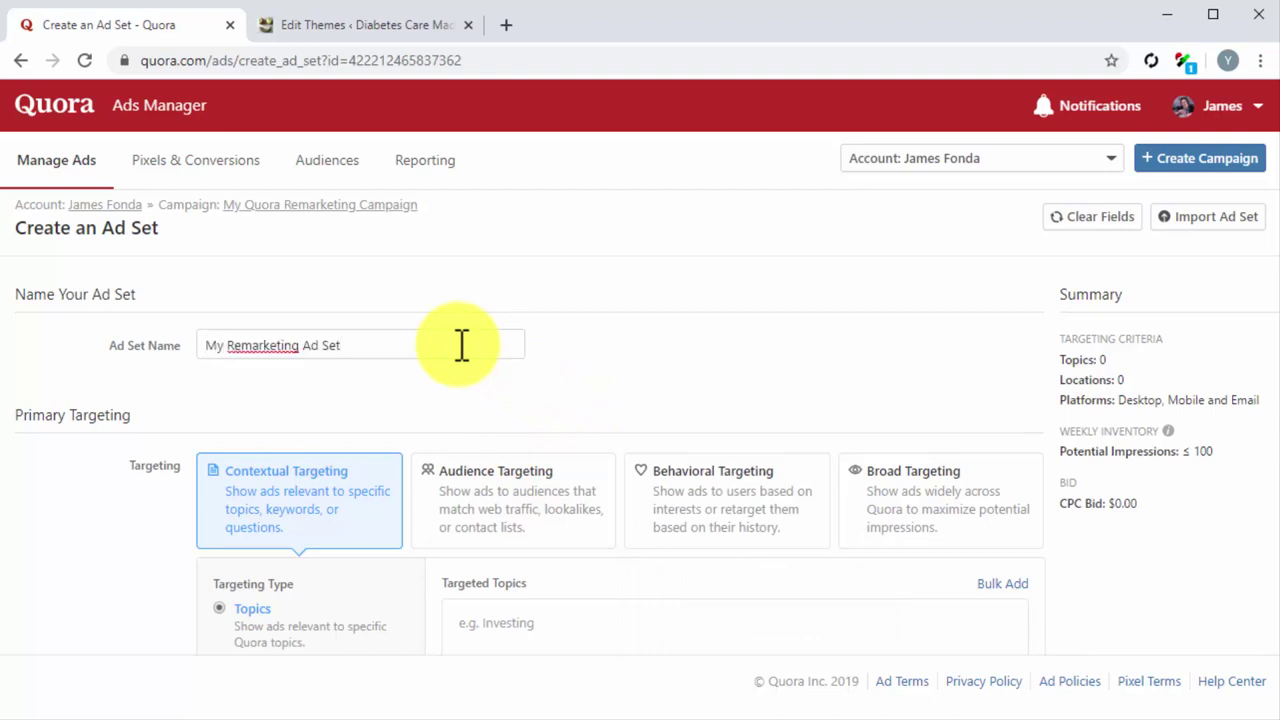
scroll(455, 340, "down", 1)
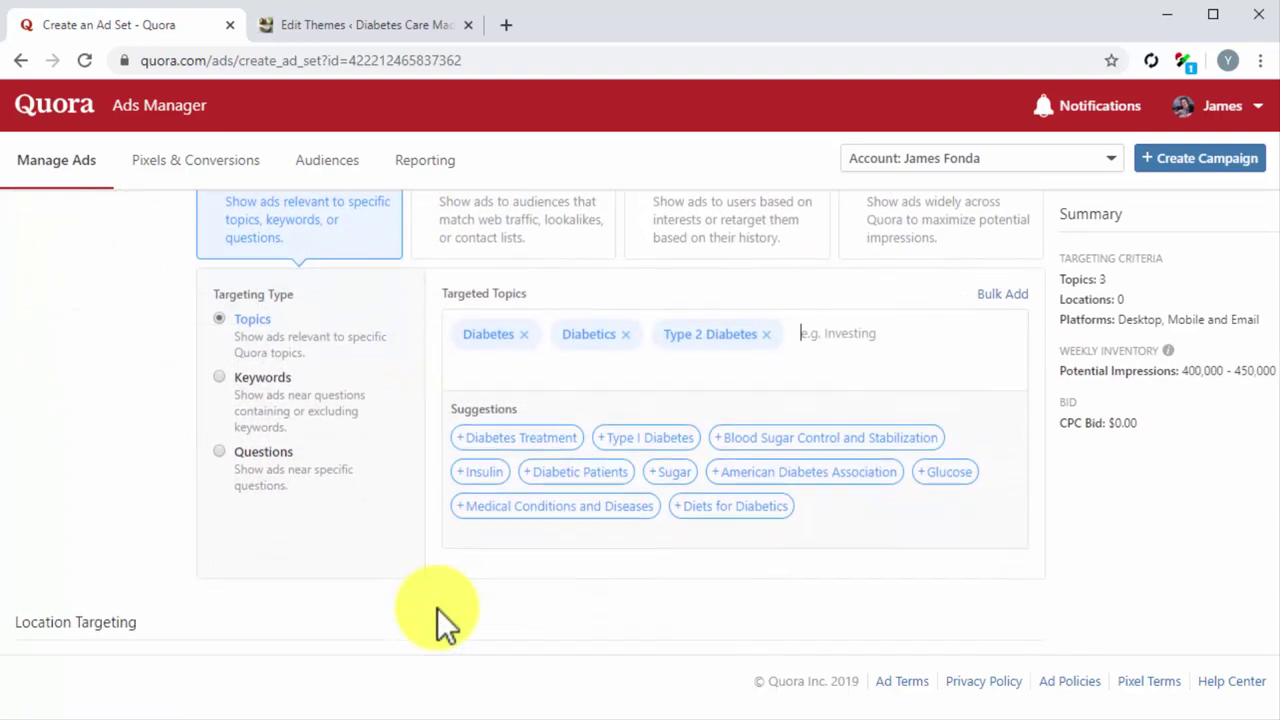
scroll(437, 608, "down", 2)
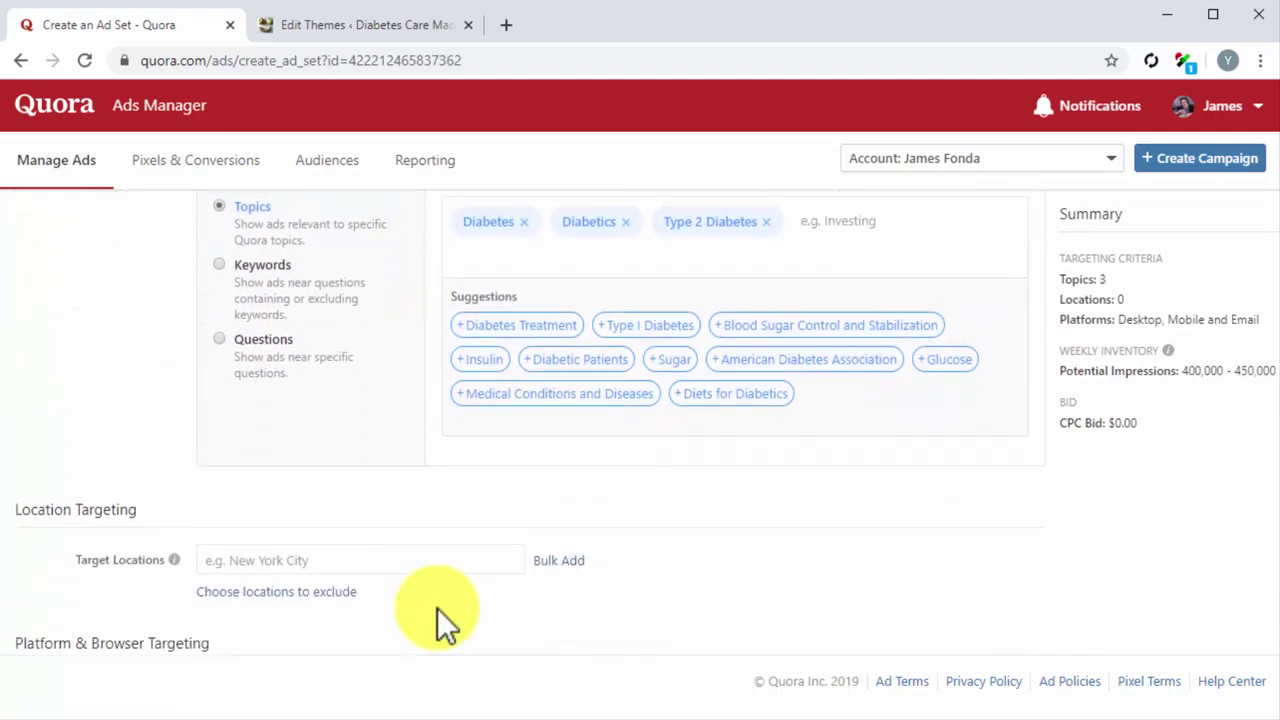
Target the United States, and select desktop and mobile device types, all mobile devices, and all desktop browsers.
left_click(345, 466)
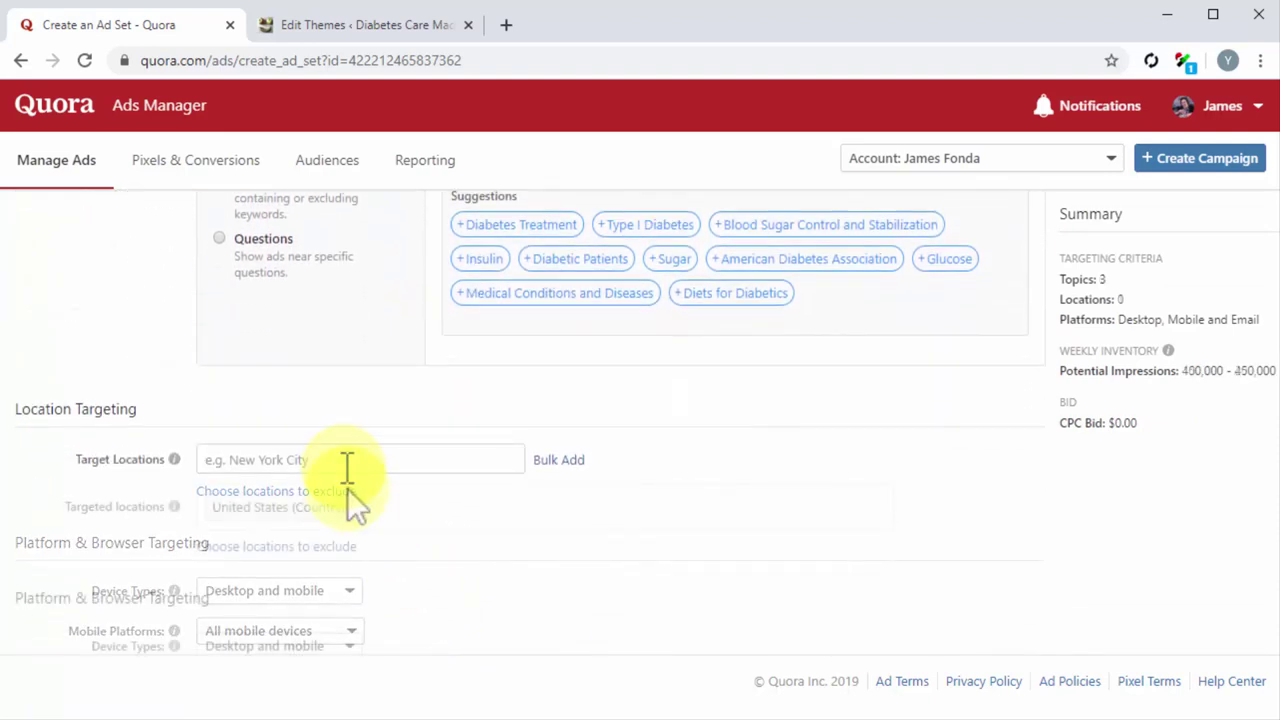
scroll(413, 555, "down", 3)
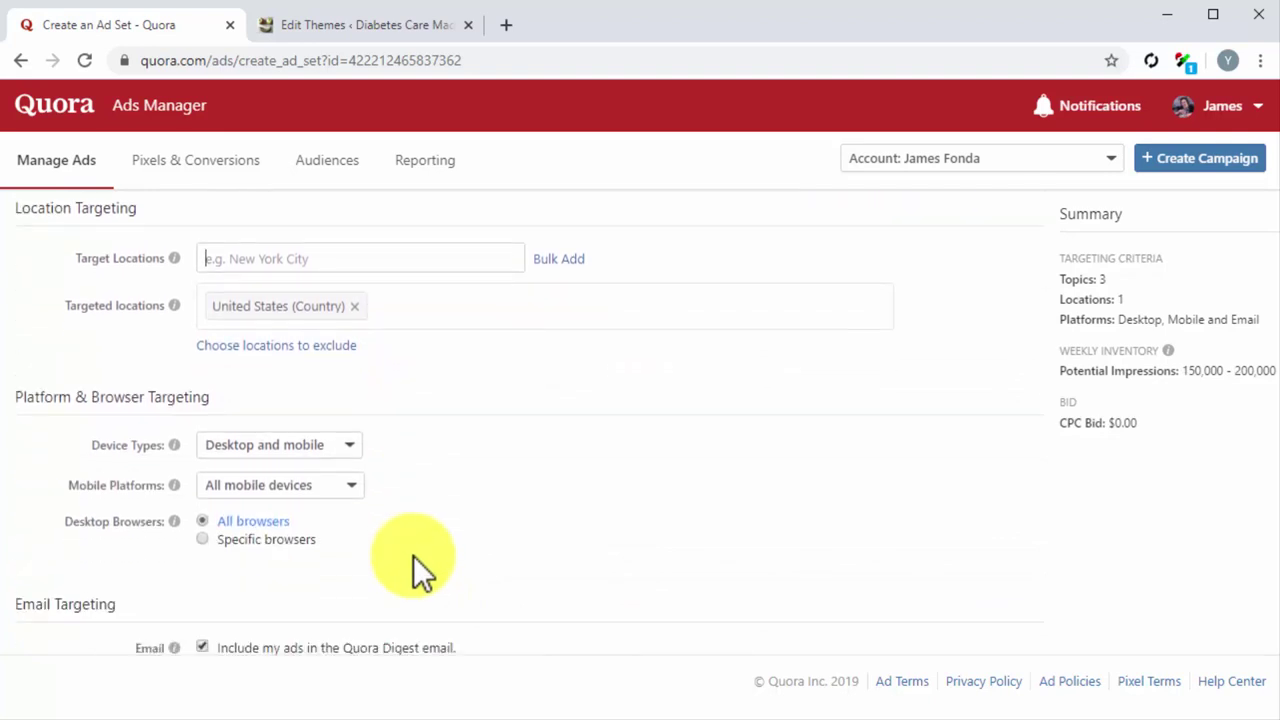
left_click(333, 347)
left_click(333, 368)
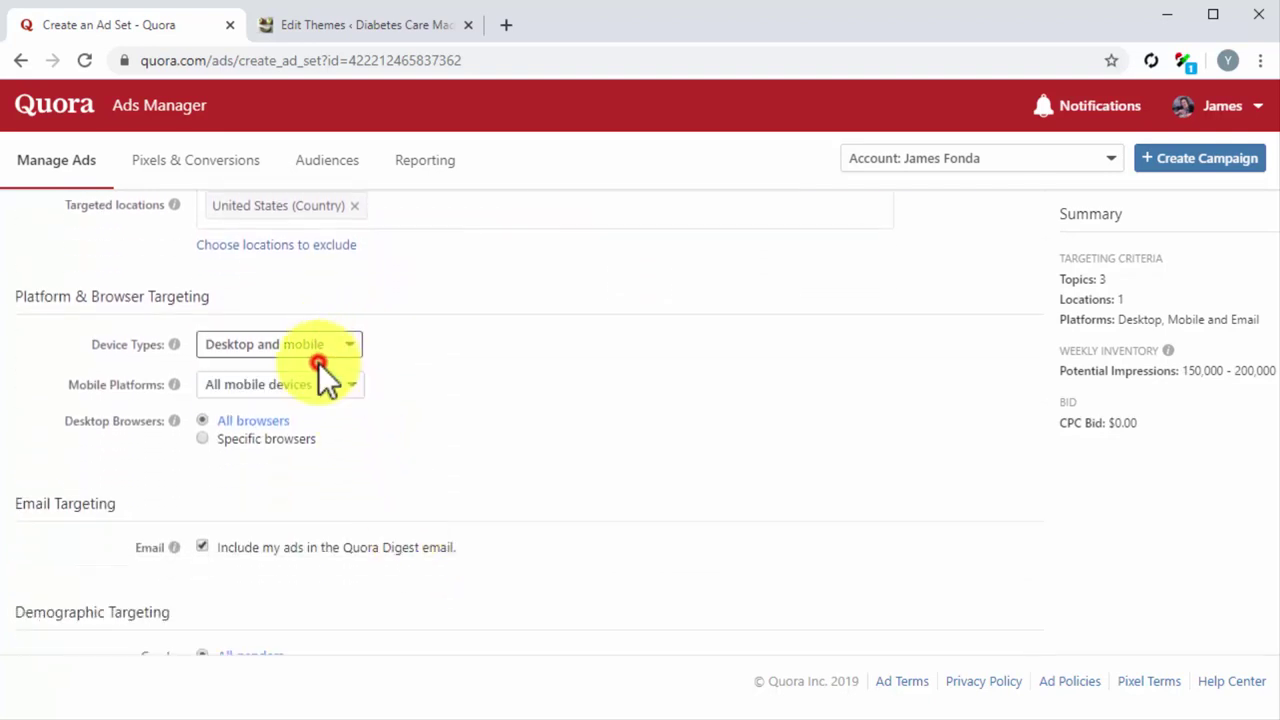
left_click(306, 386)
left_click(202, 417)
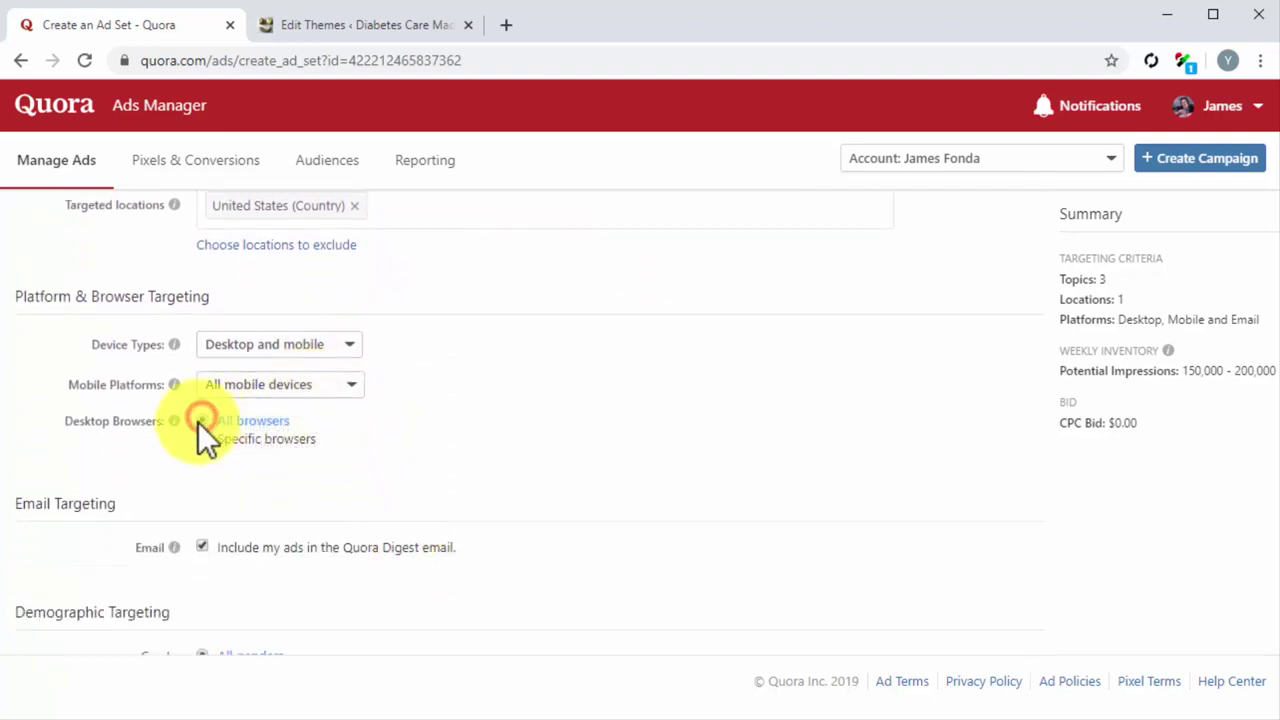
Optimize ad delivery for 'Search' conversions with a target cost per action of 0.50, and continue to ad creation.
scroll(165, 477, "down", 1)
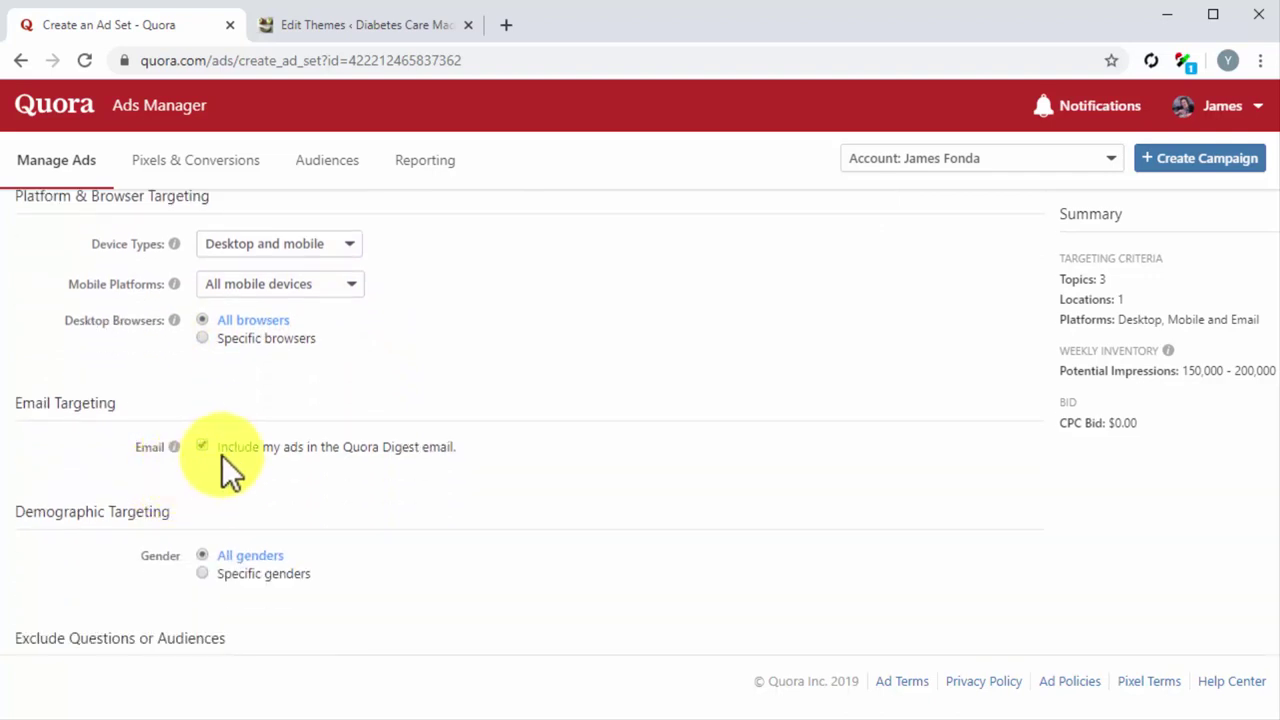
scroll(226, 506, "down", 2)
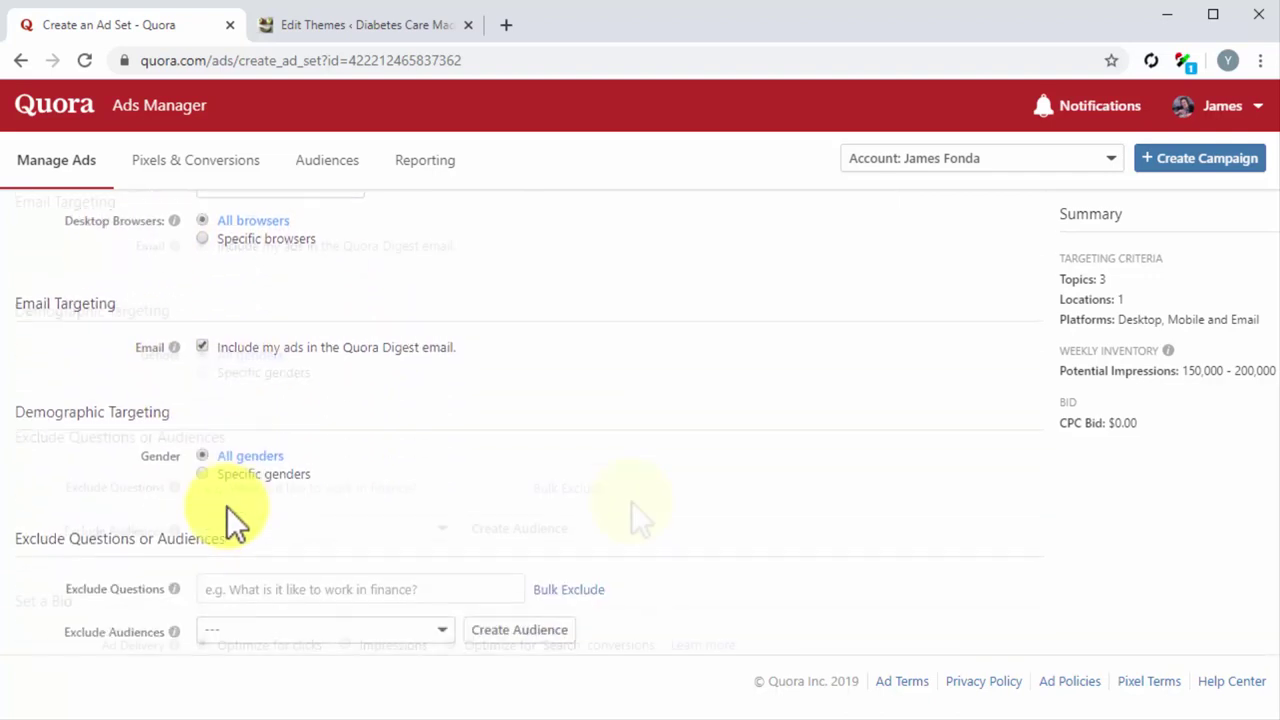
scroll(888, 539, "down", 2)
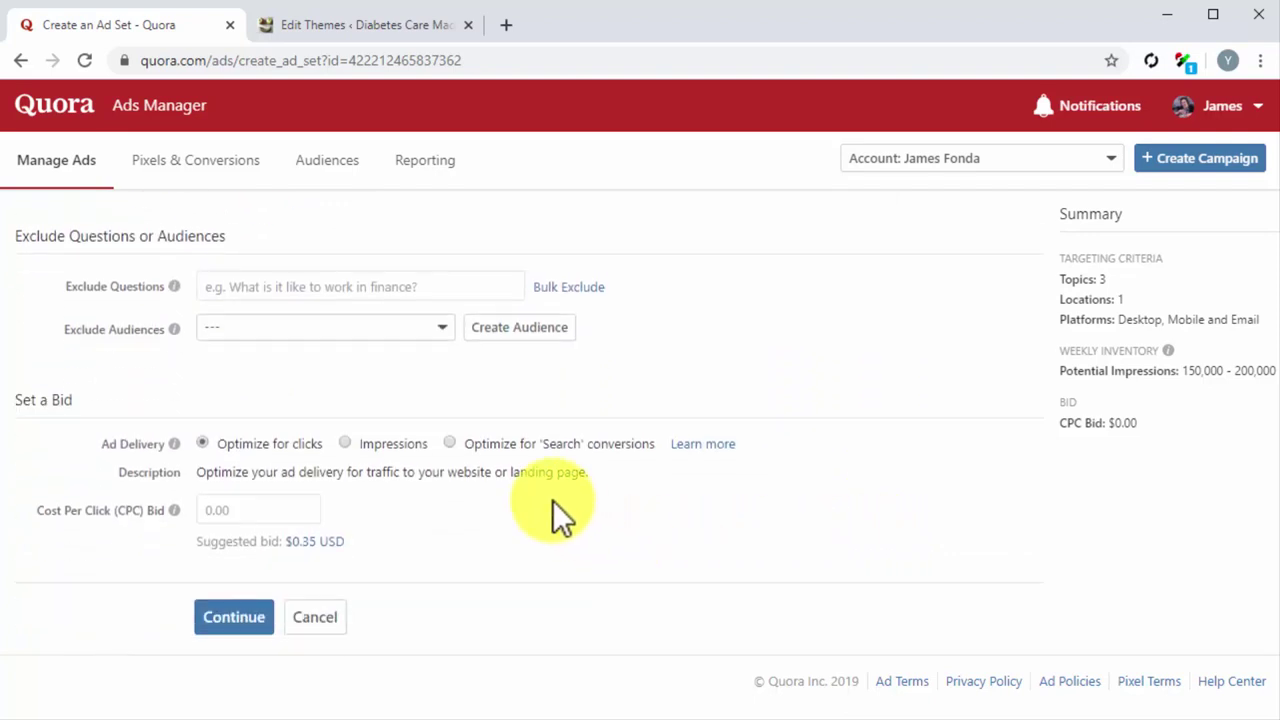
left_click(452, 444)
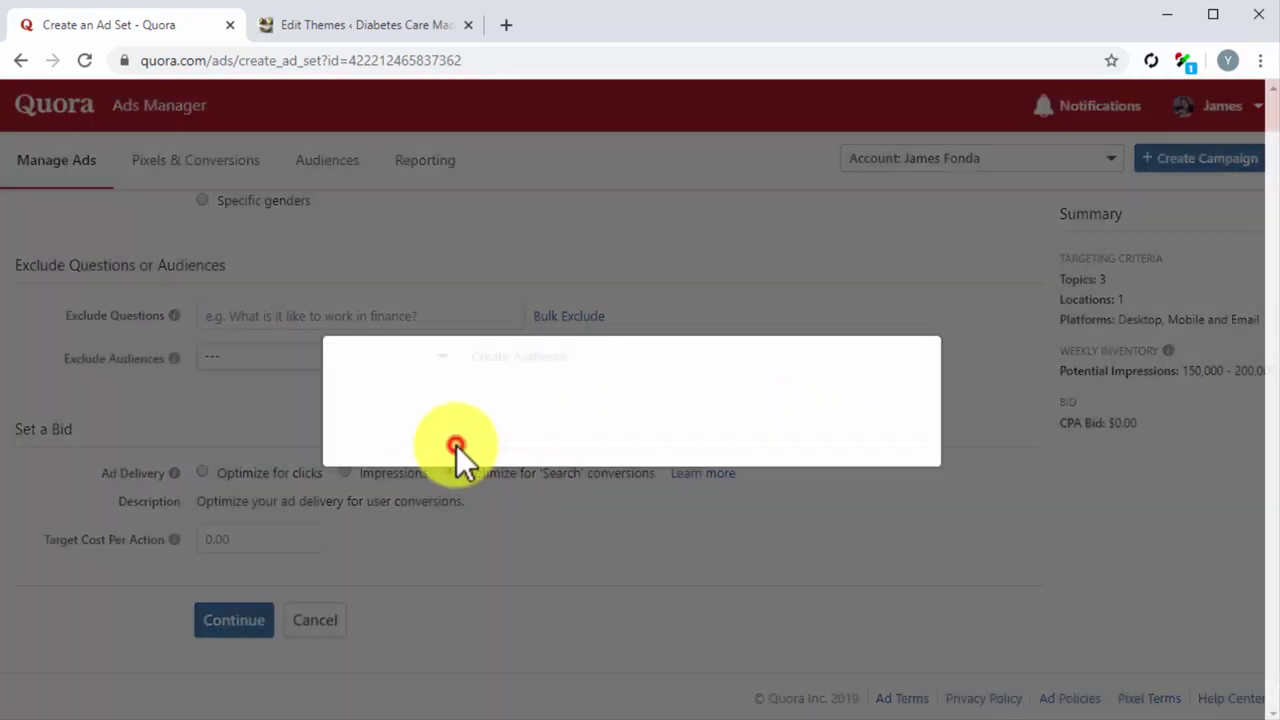
left_click(477, 505)
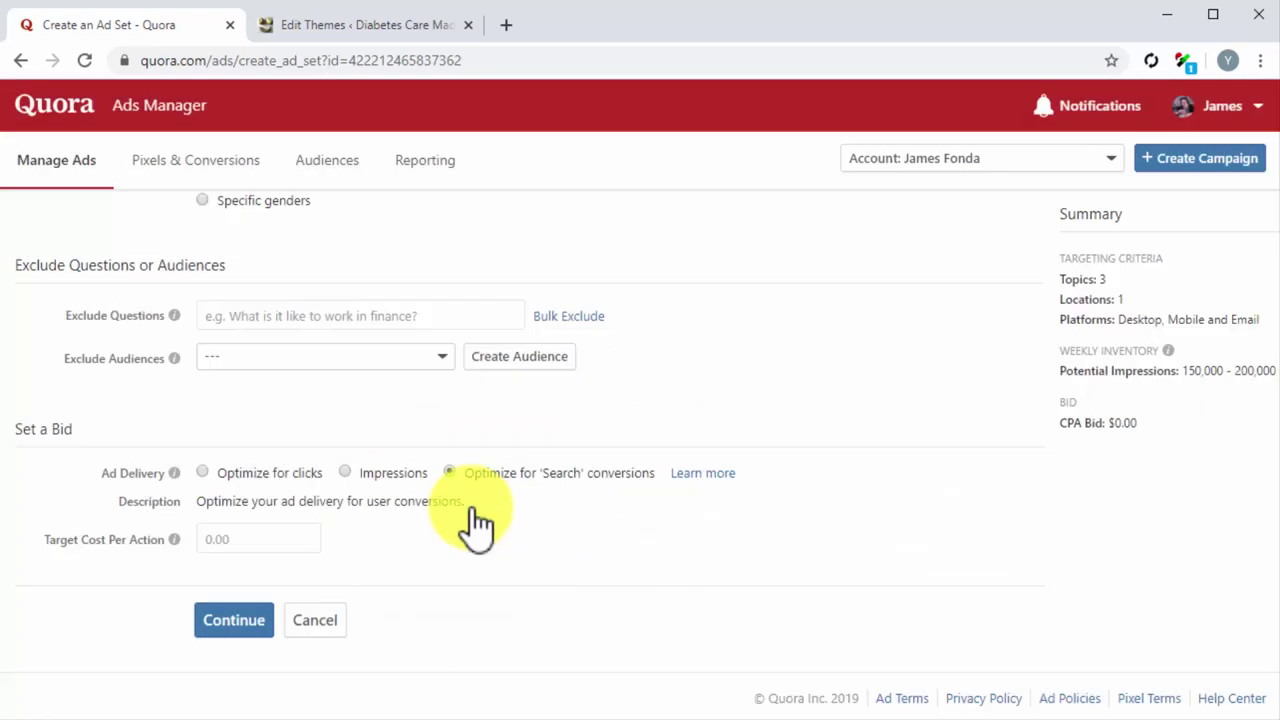
left_click(300, 540)
key("BackSpace")
key("BackSpace")
type("50")
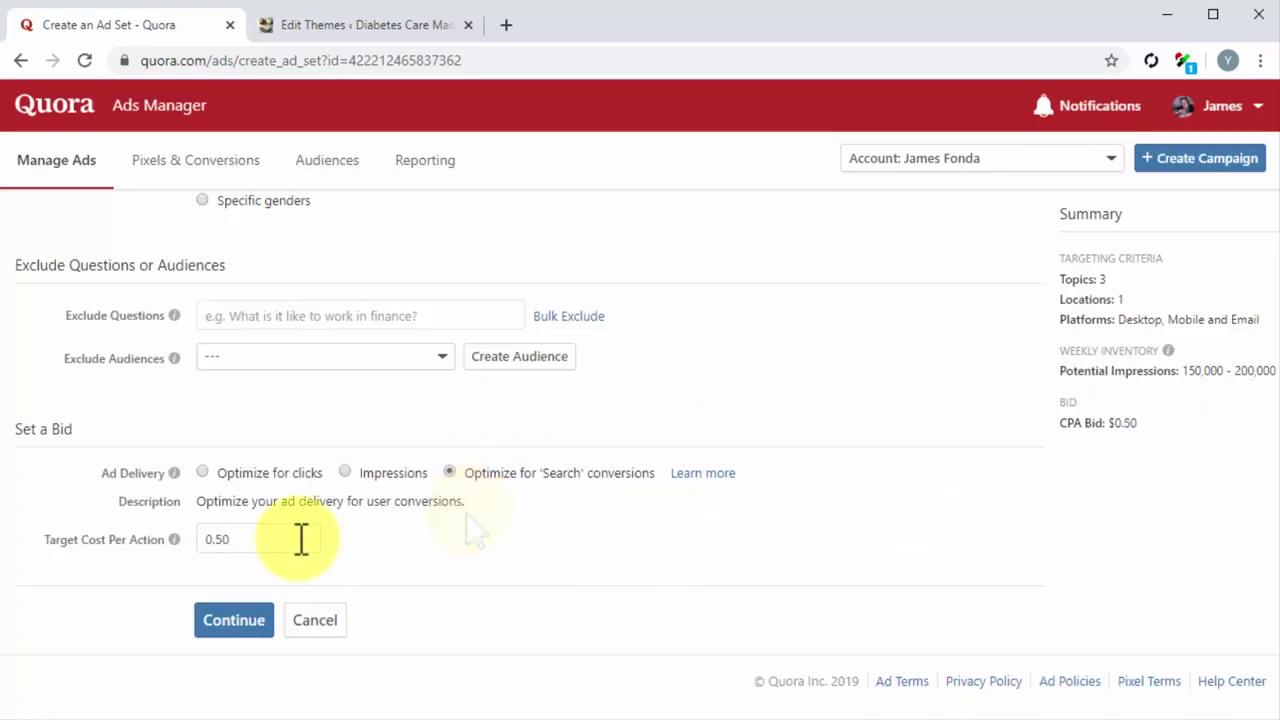
left_click(257, 622)
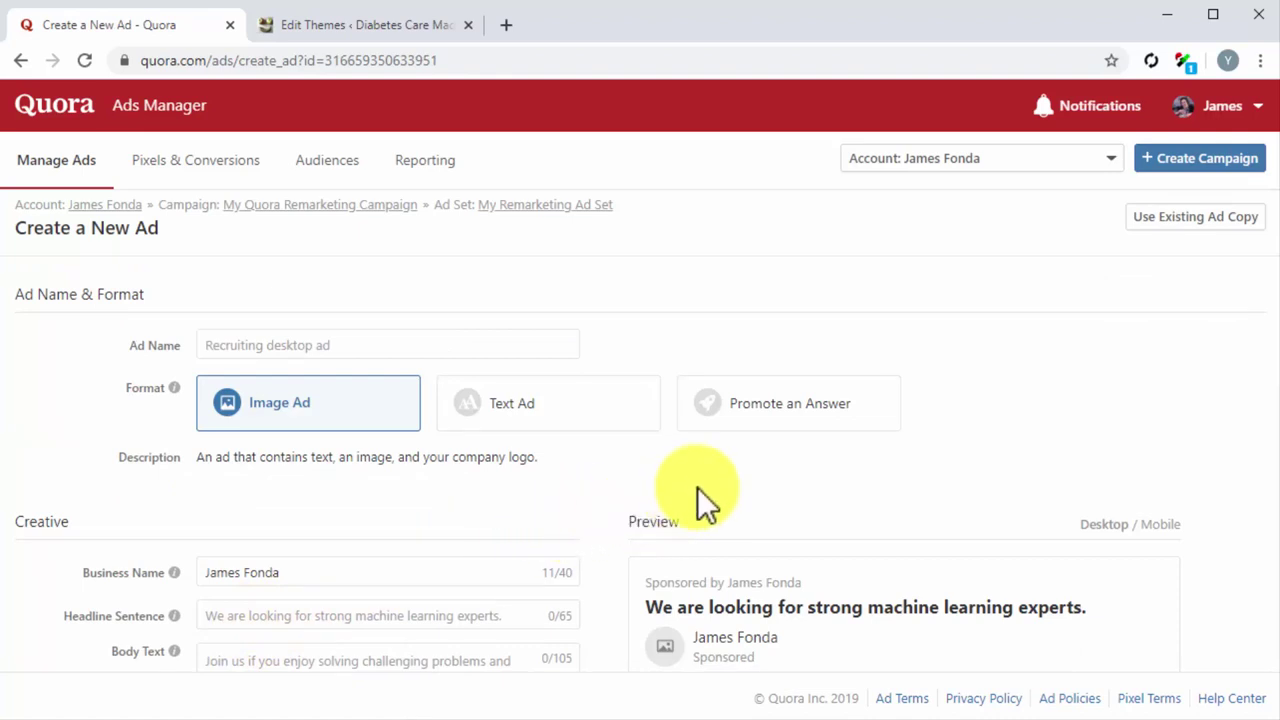
Name the ad "My New Quora Remarketing Ad" and choose Promote an Answer as its format.
left_click(568, 348)
type("My New Quora Remarketing Ad")
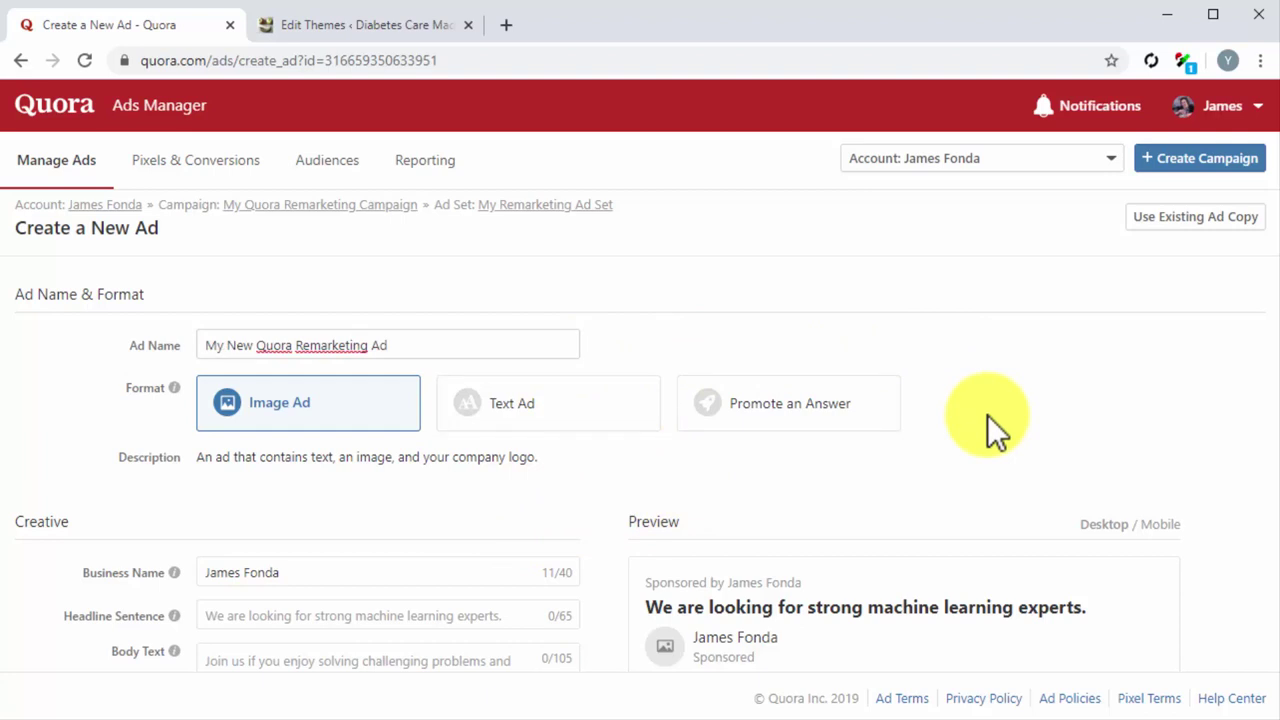
left_click(868, 428)
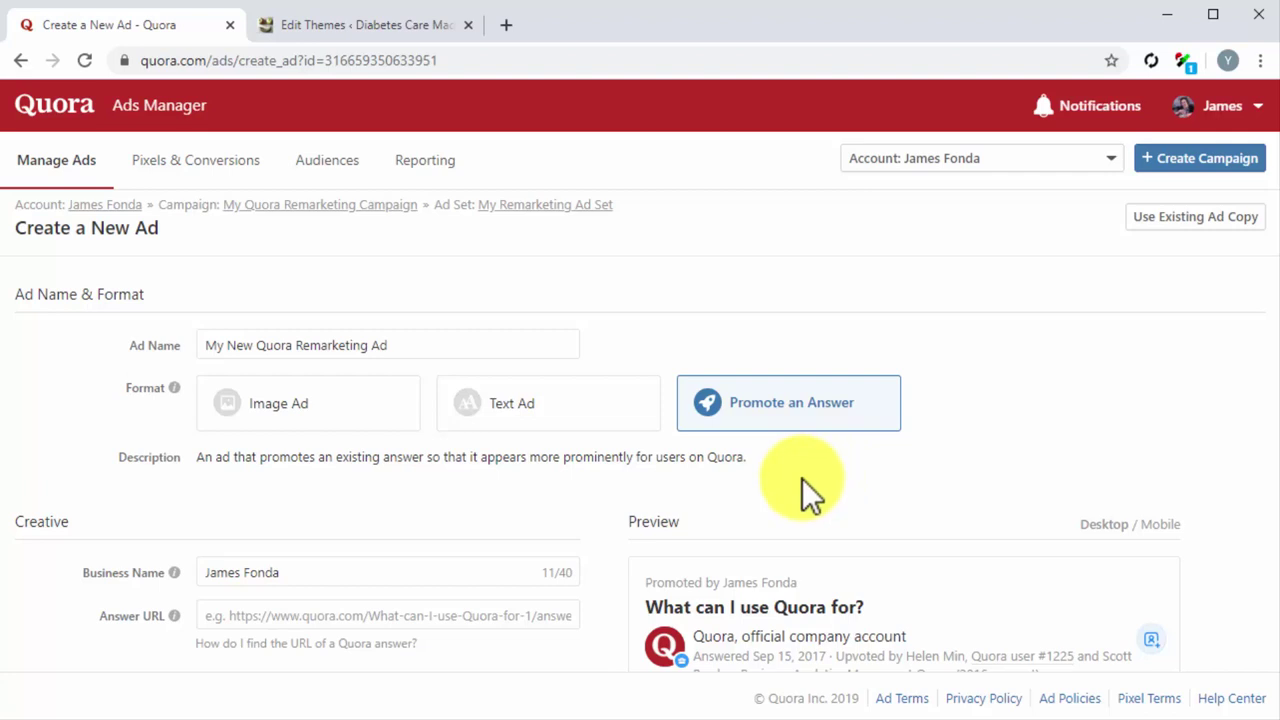
Set the business name to "Diabetes Care Made Easy", enter the URL of the "How do you stay healthy with Diabetes?" answer, and submit the ad.
scroll(590, 485, "down", 2)
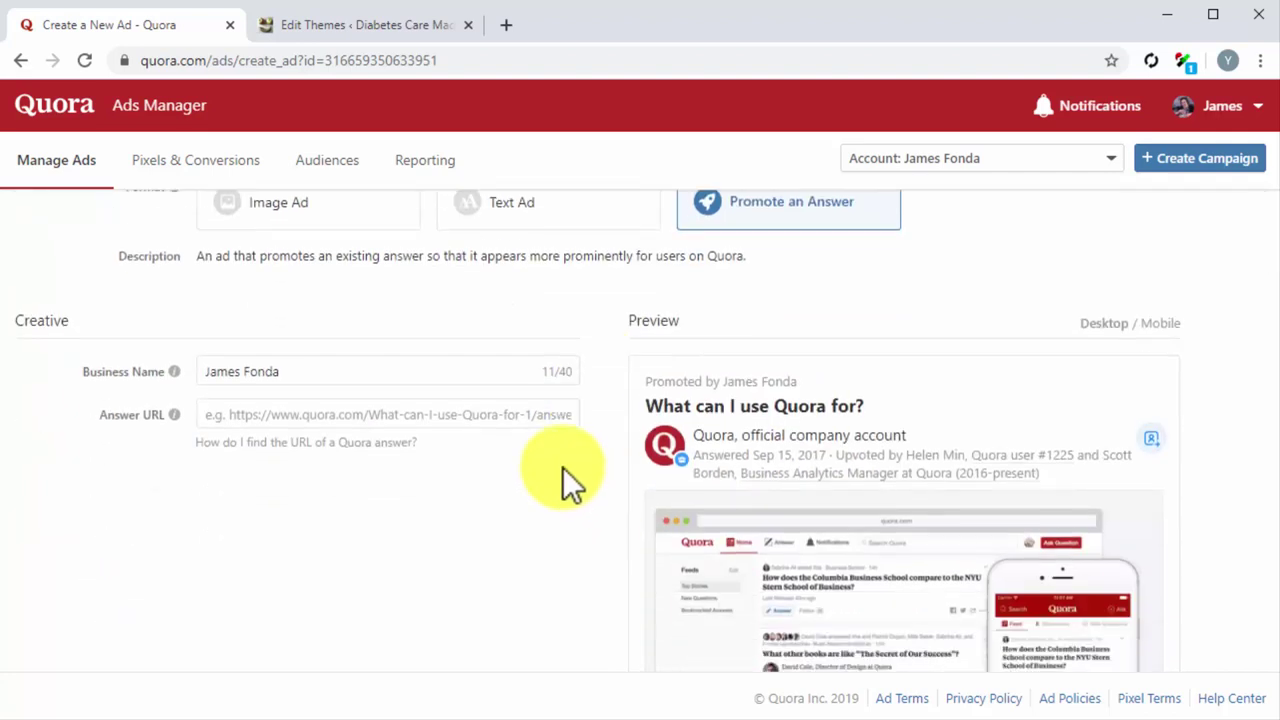
left_click(437, 383)
key("ctrl+a")
type("Diabetes Care Made Easy")
left_click(445, 414)
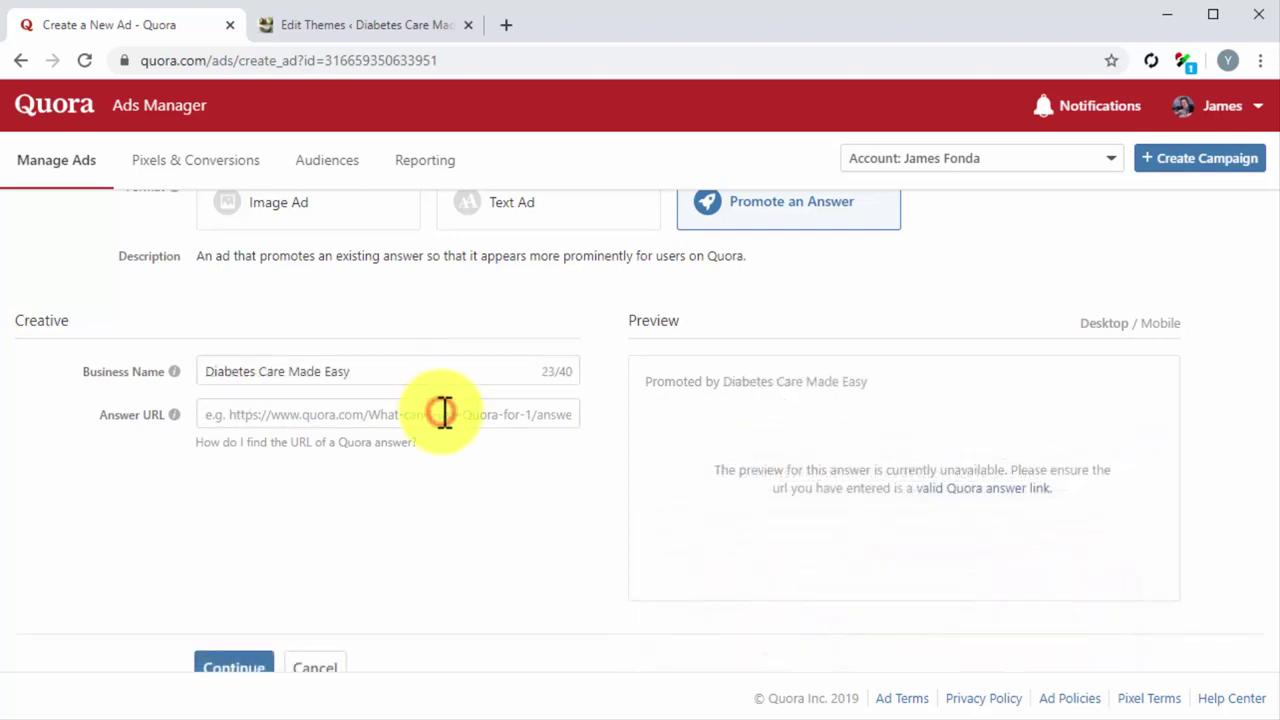
type("https://www.quora.com/How-do-you-stay-healthy-with-Diabetes/answer/James-Fonda-8")
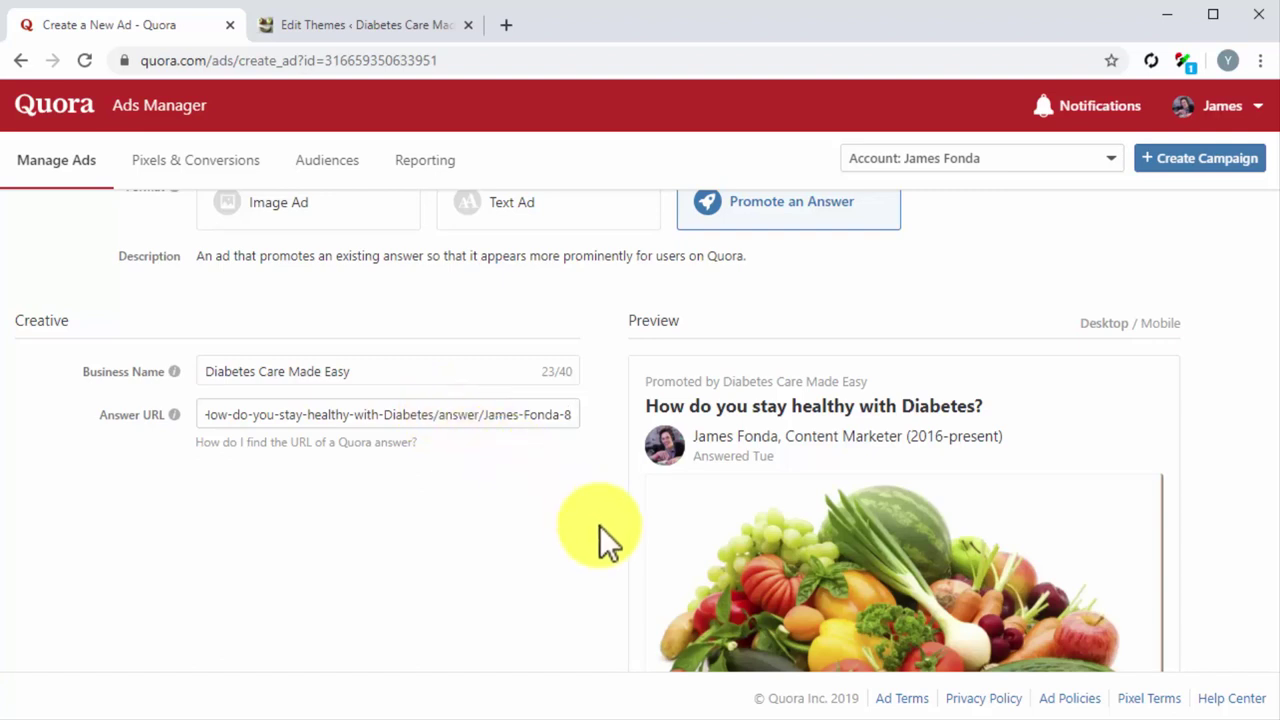
scroll(599, 525, "down", 4)
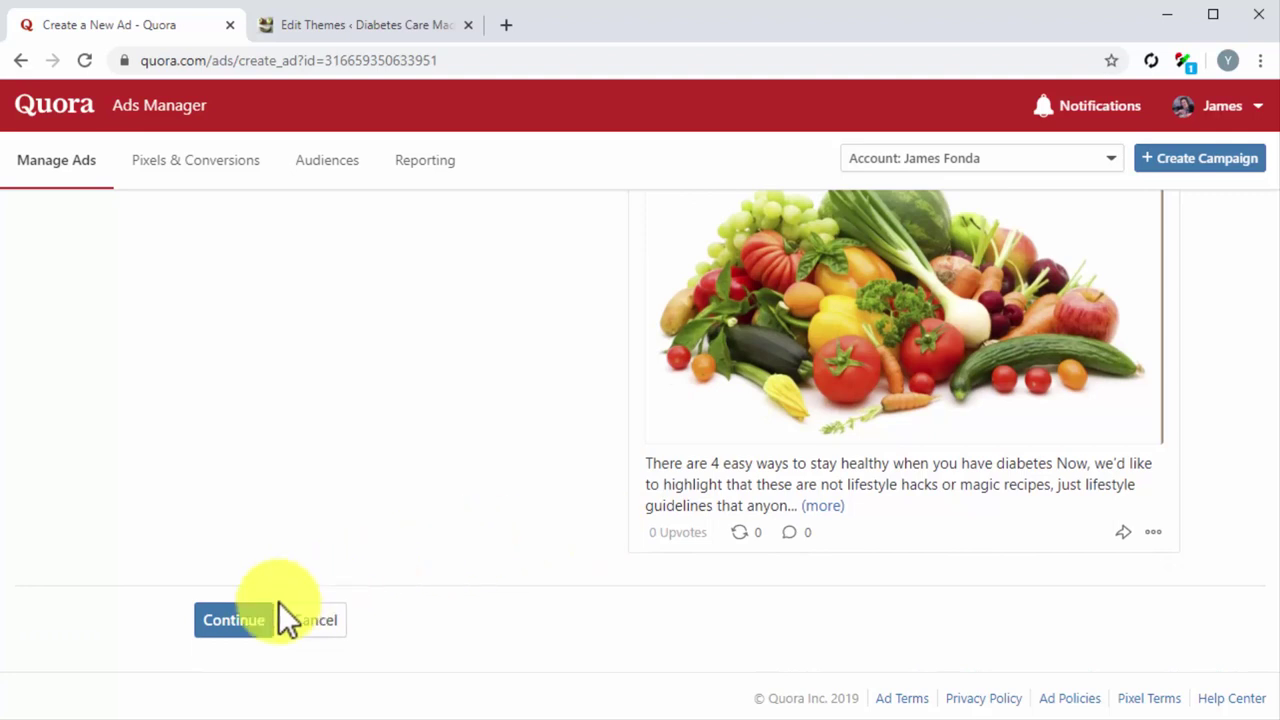
left_click(244, 616)
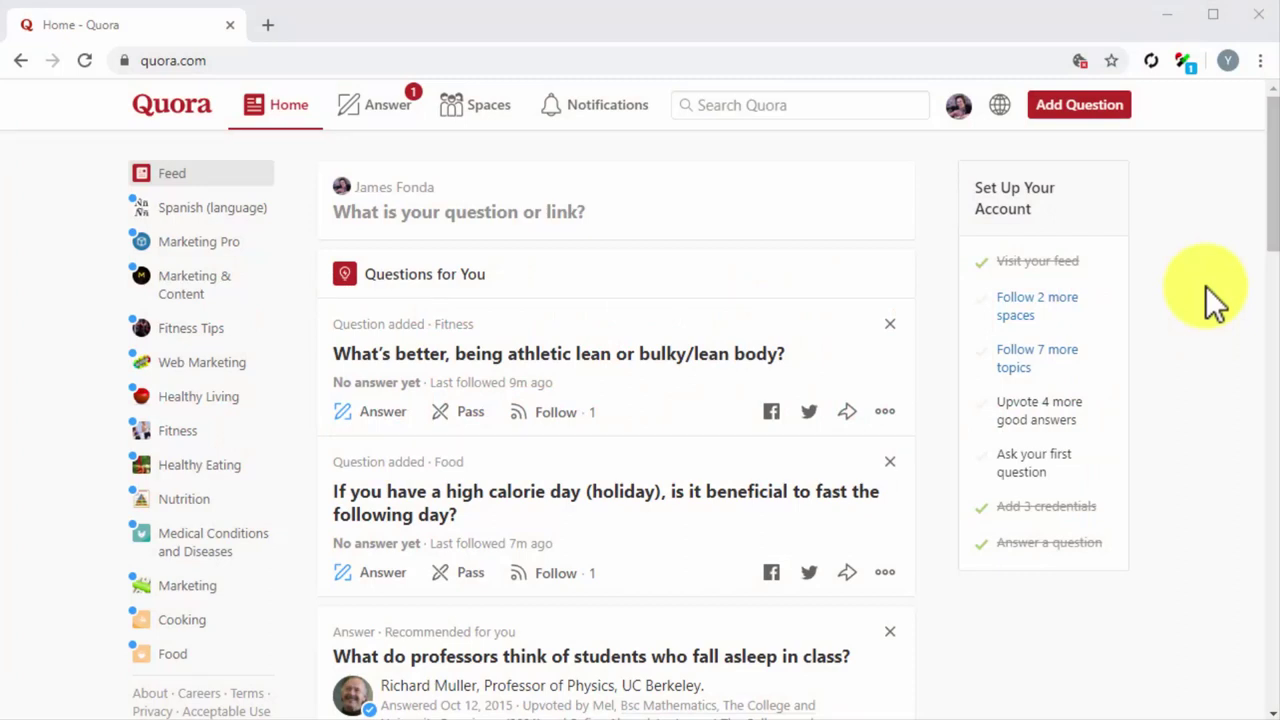
Open the Quora account settings and connect the Twitter account, authorizing Quora with the Twitter username and password.
left_click(968, 108)
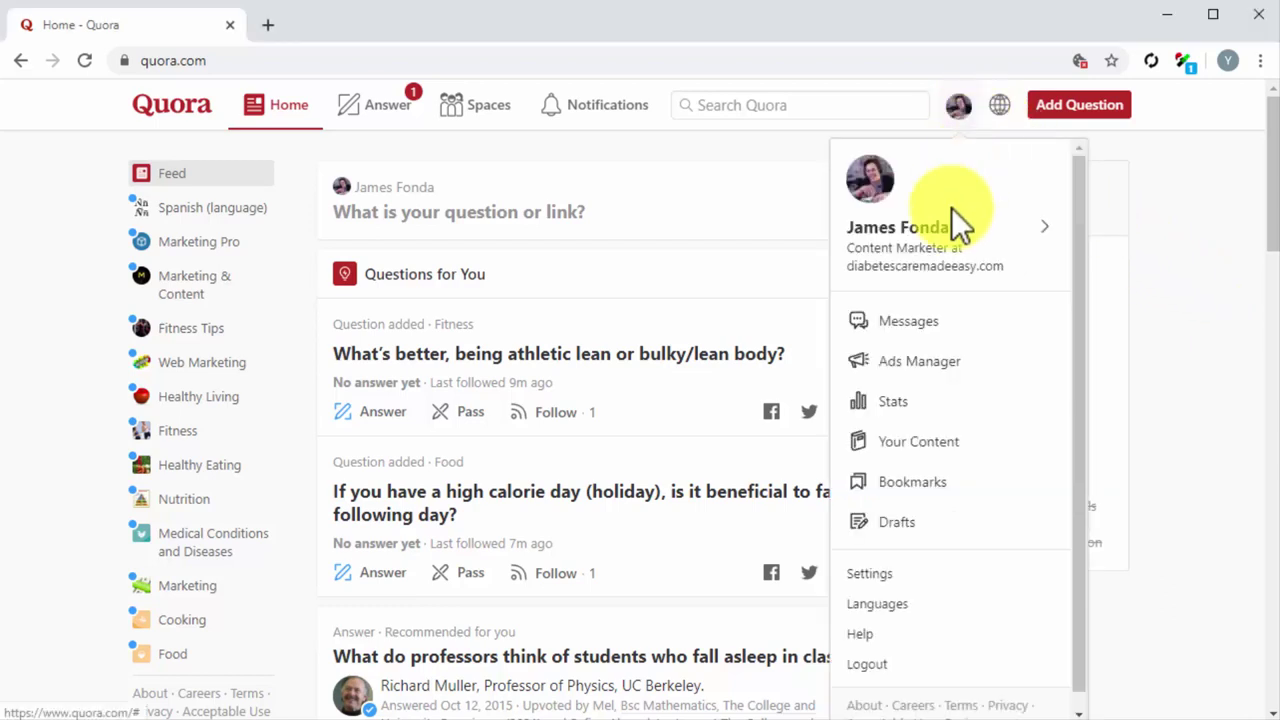
left_click(864, 576)
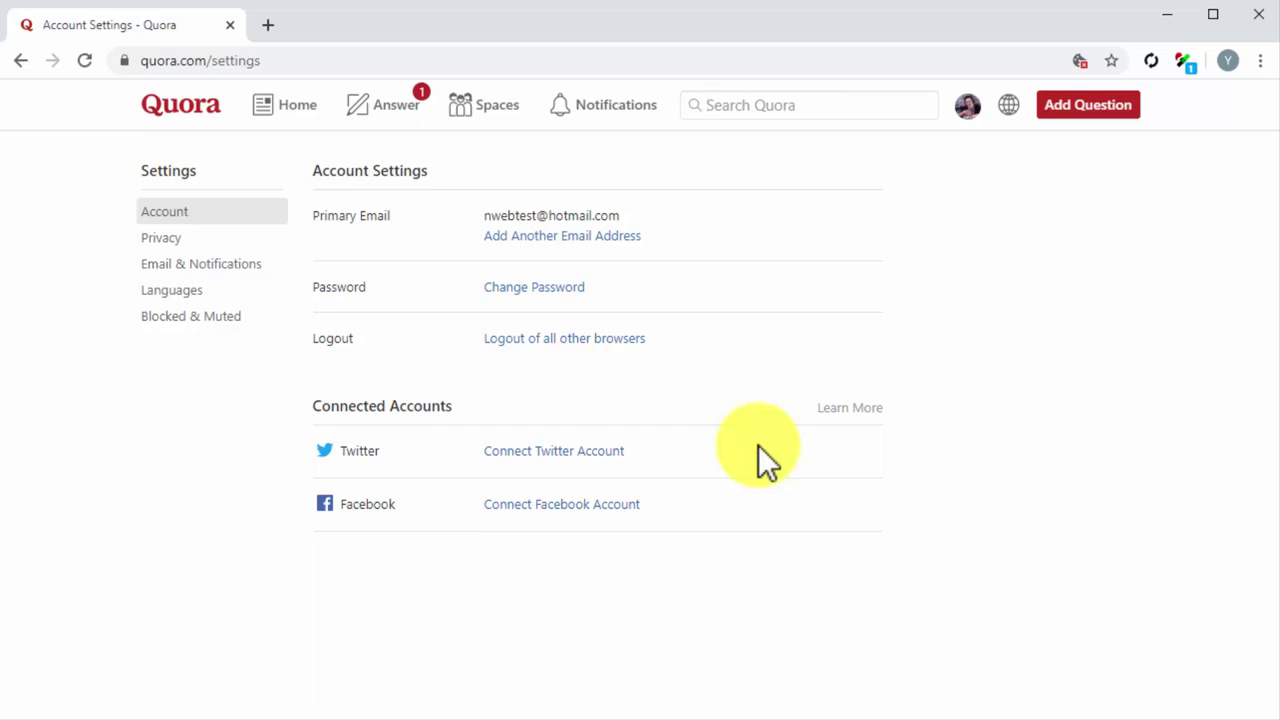
left_click(594, 451)
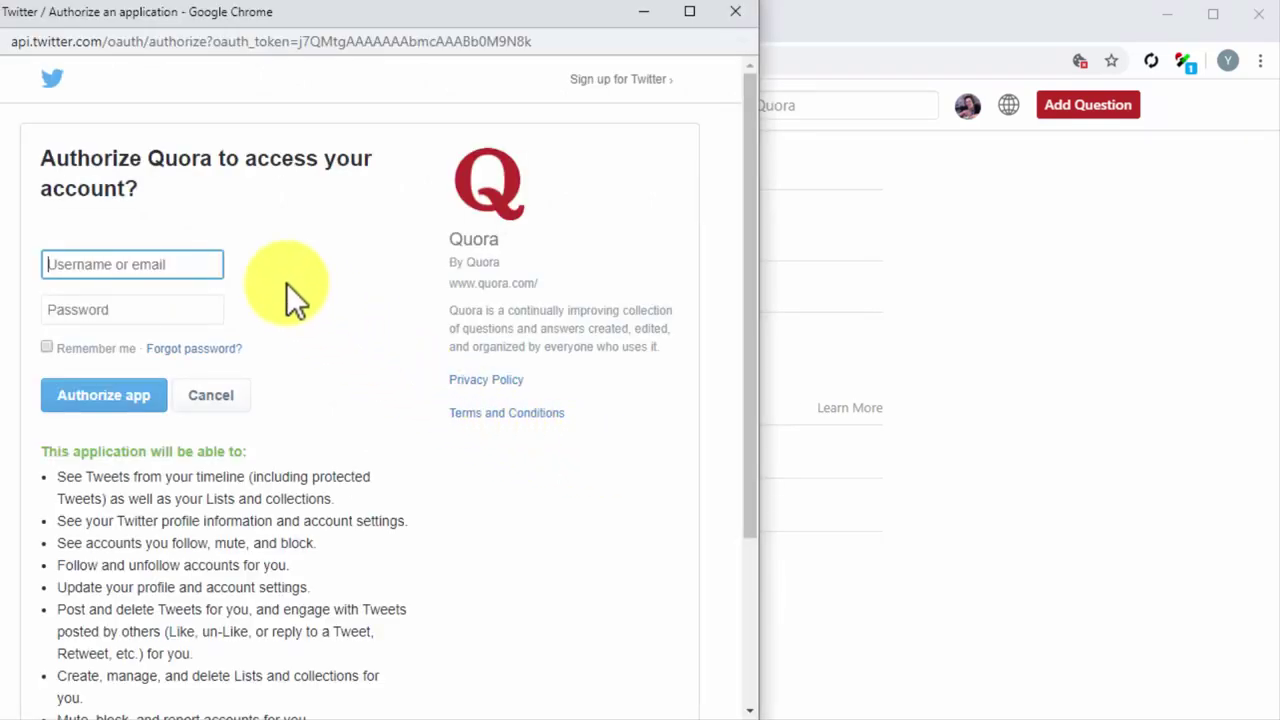
left_click(214, 305)
left_click(168, 395)
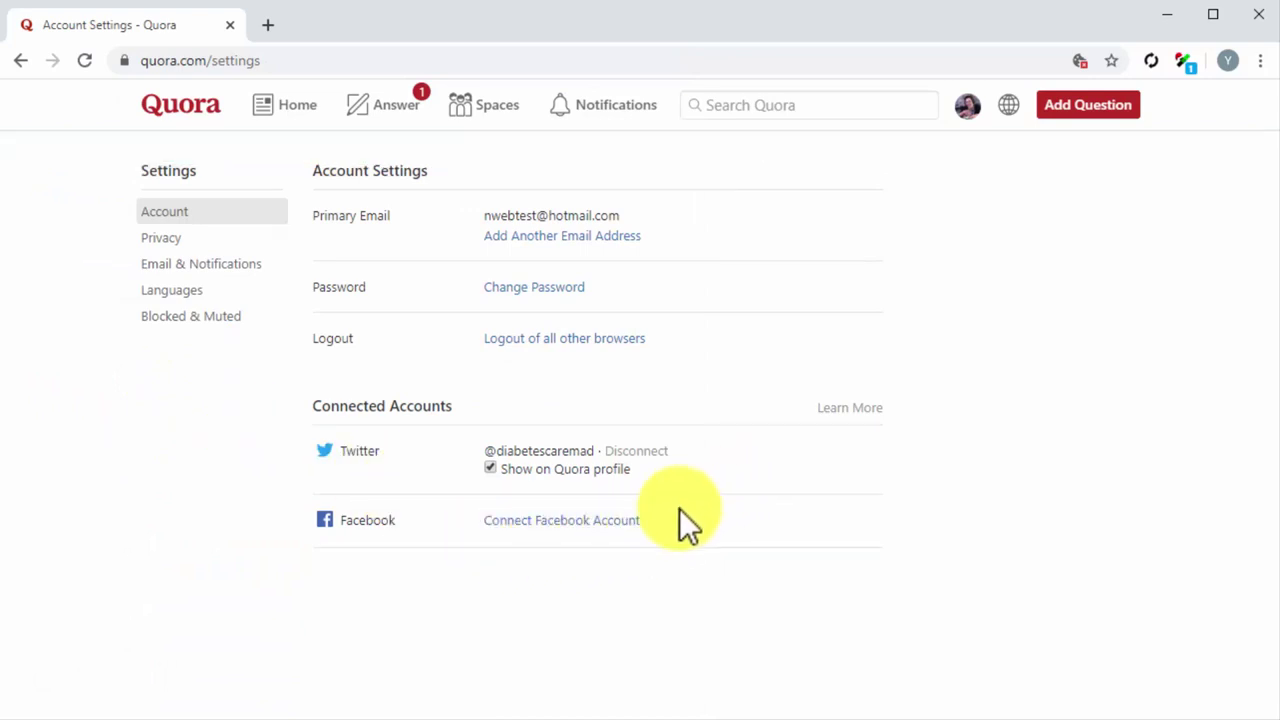
Connect the Facebook account to Quora, logging in with the Facebook password and authorizing Quora to receive the name and profile picture.
left_click(620, 520)
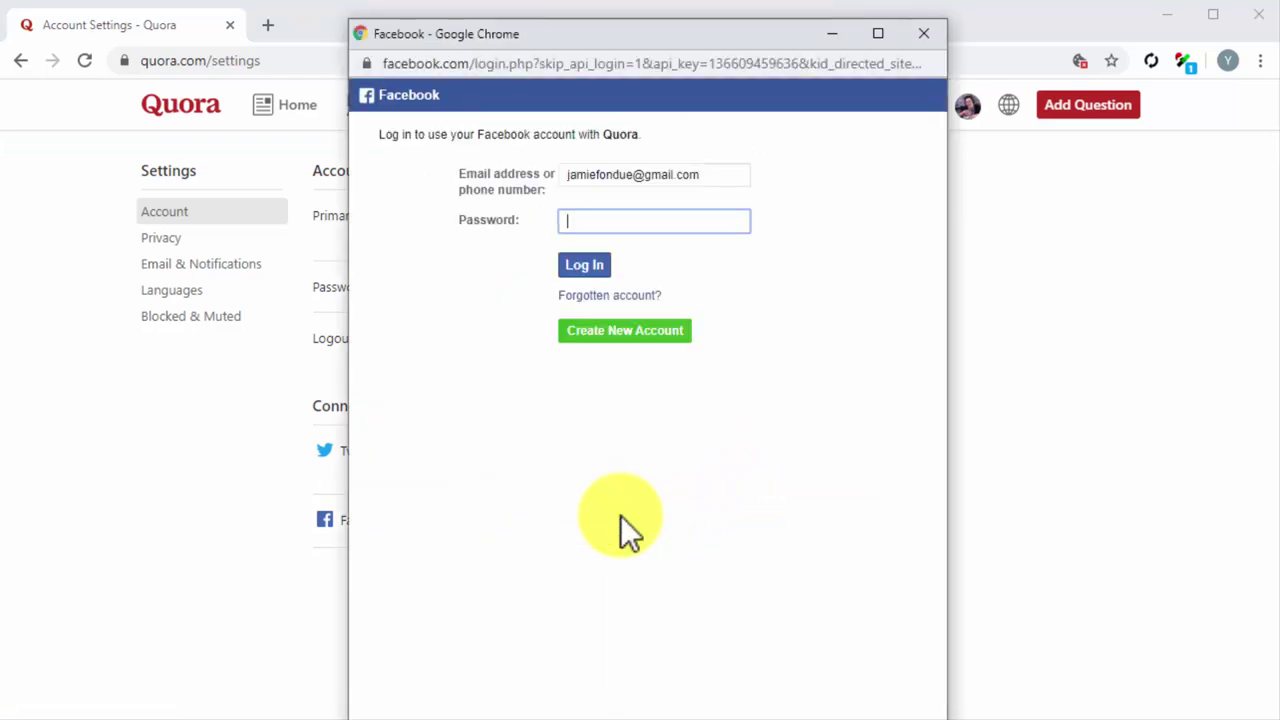
type("••••••••")
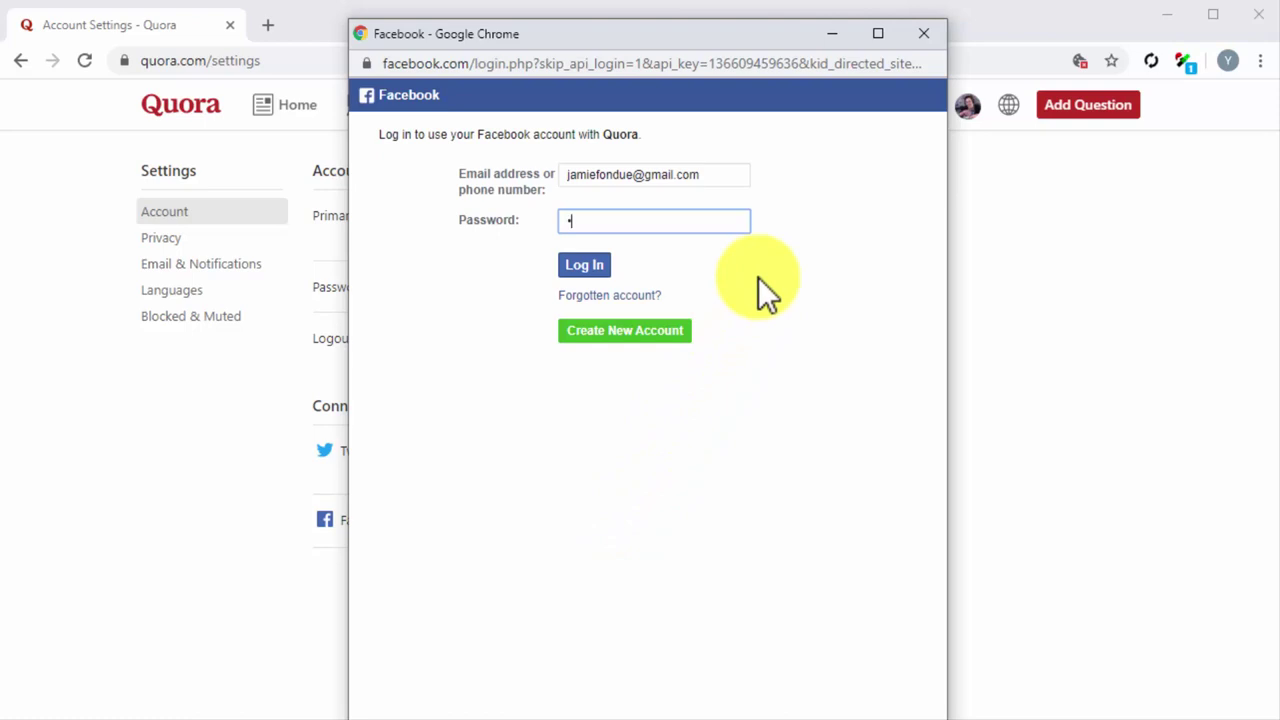
left_click(600, 265)
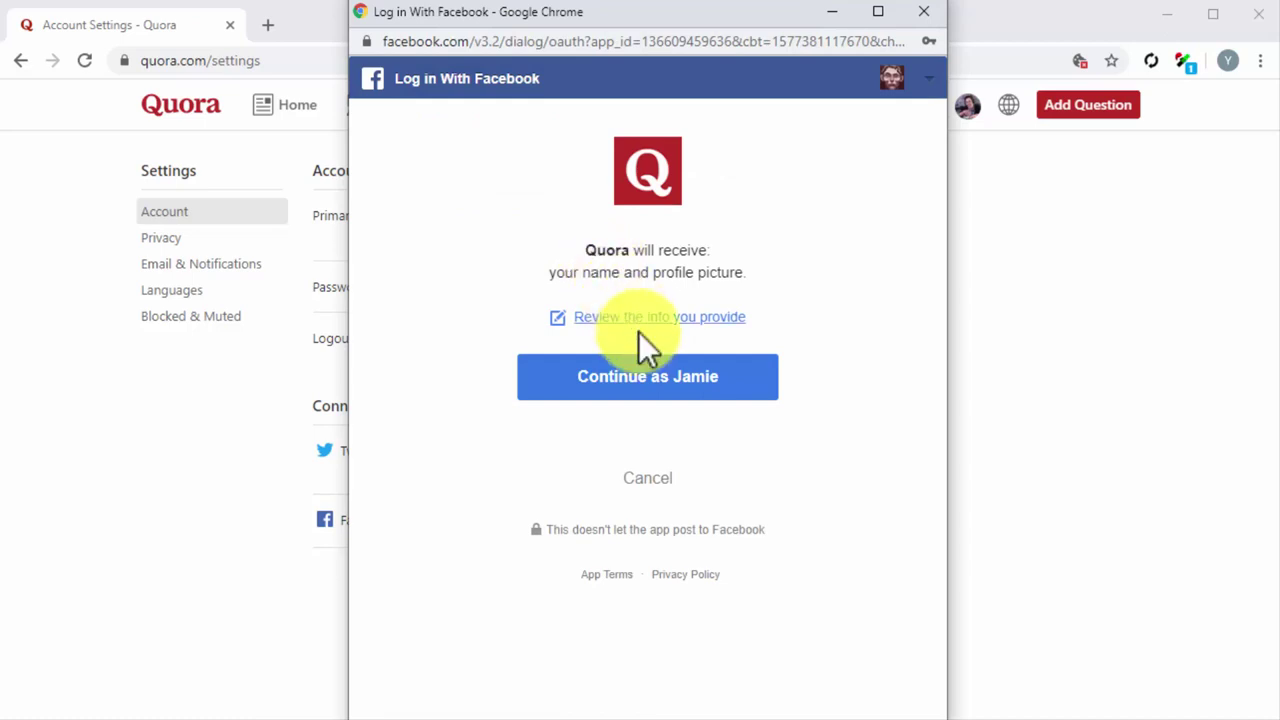
left_click(668, 398)
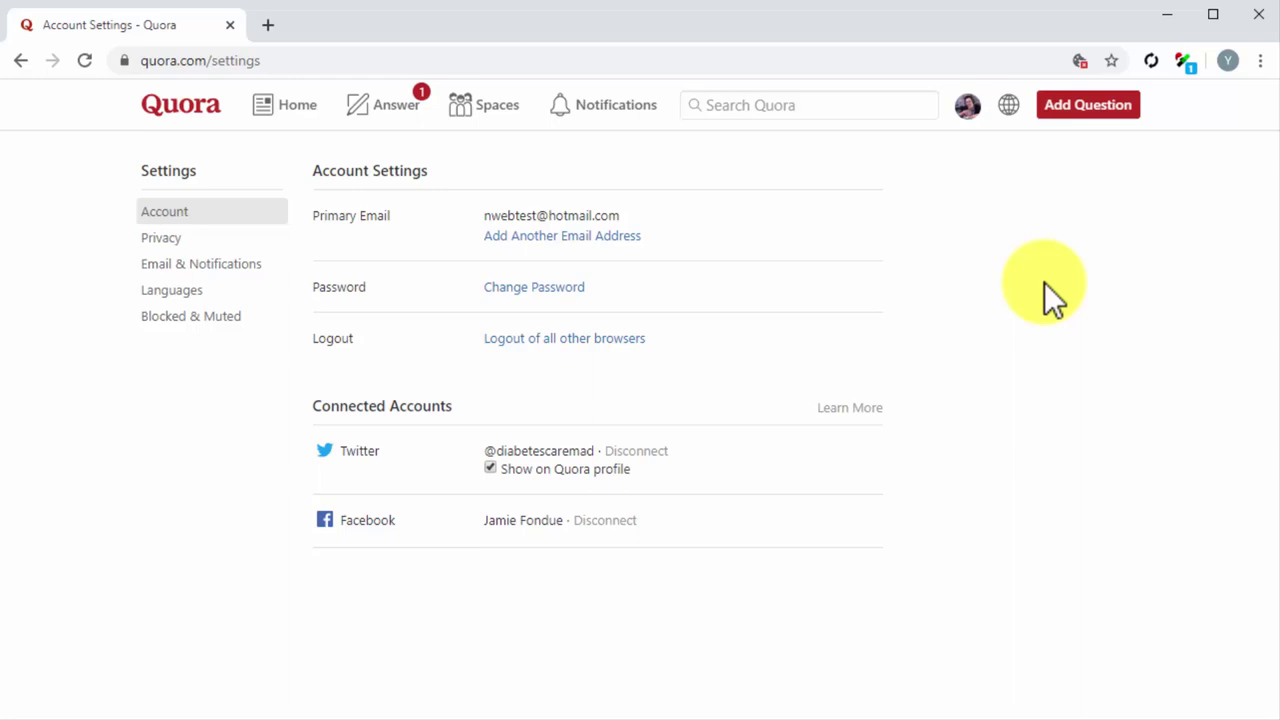
Share the "How do you stay healthy with Diabetes?" answer on Facebook with "I'm answering questions about diabetes care on Quora. Come join me in!".
left_click(968, 104)
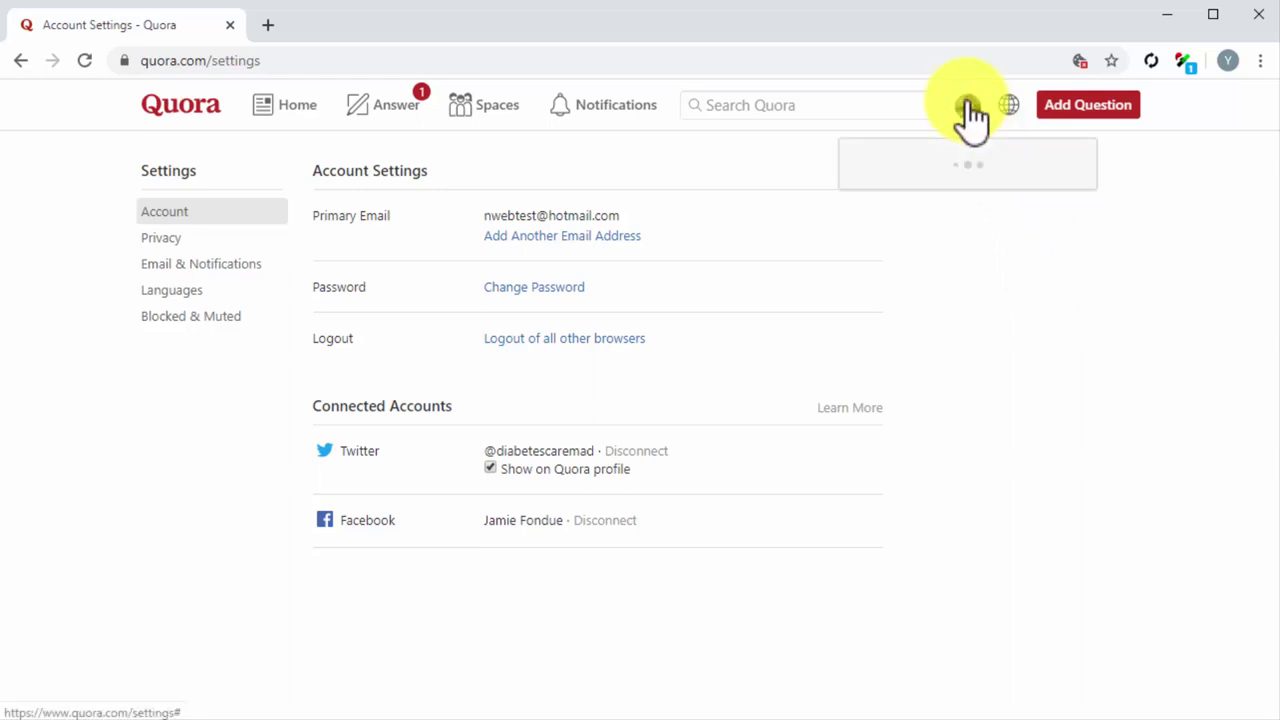
left_click(905, 443)
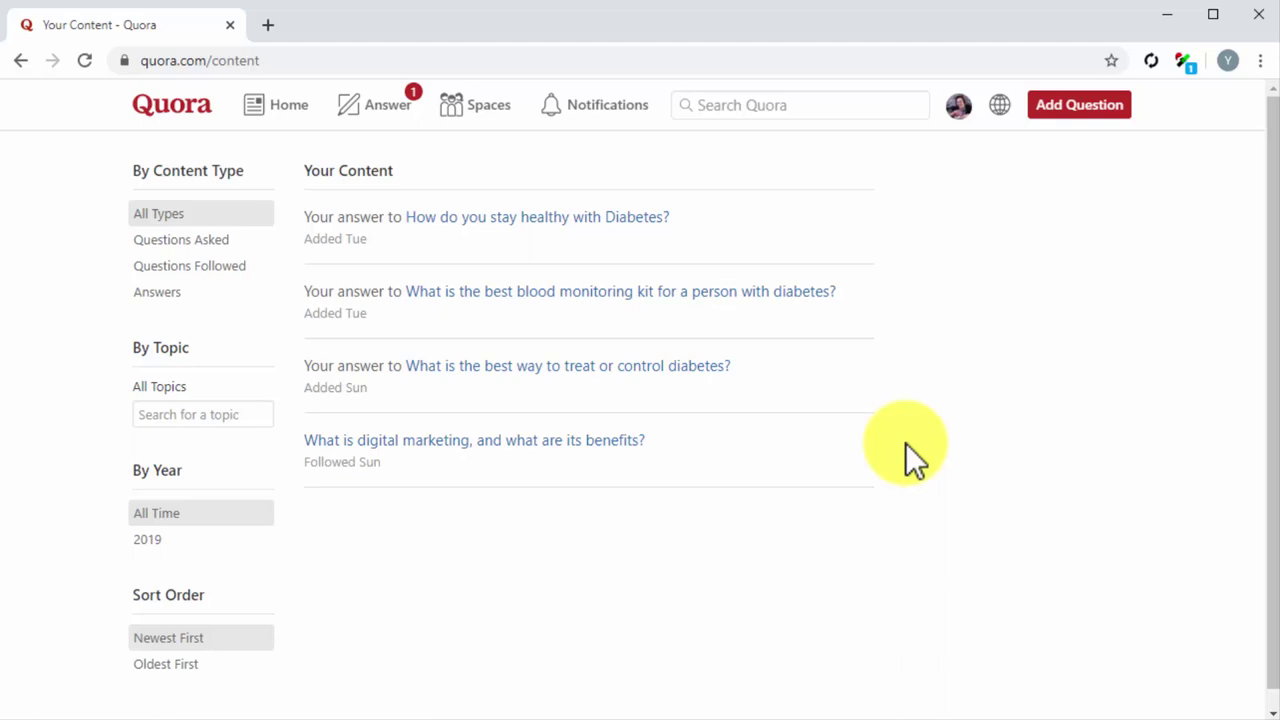
left_click(632, 232)
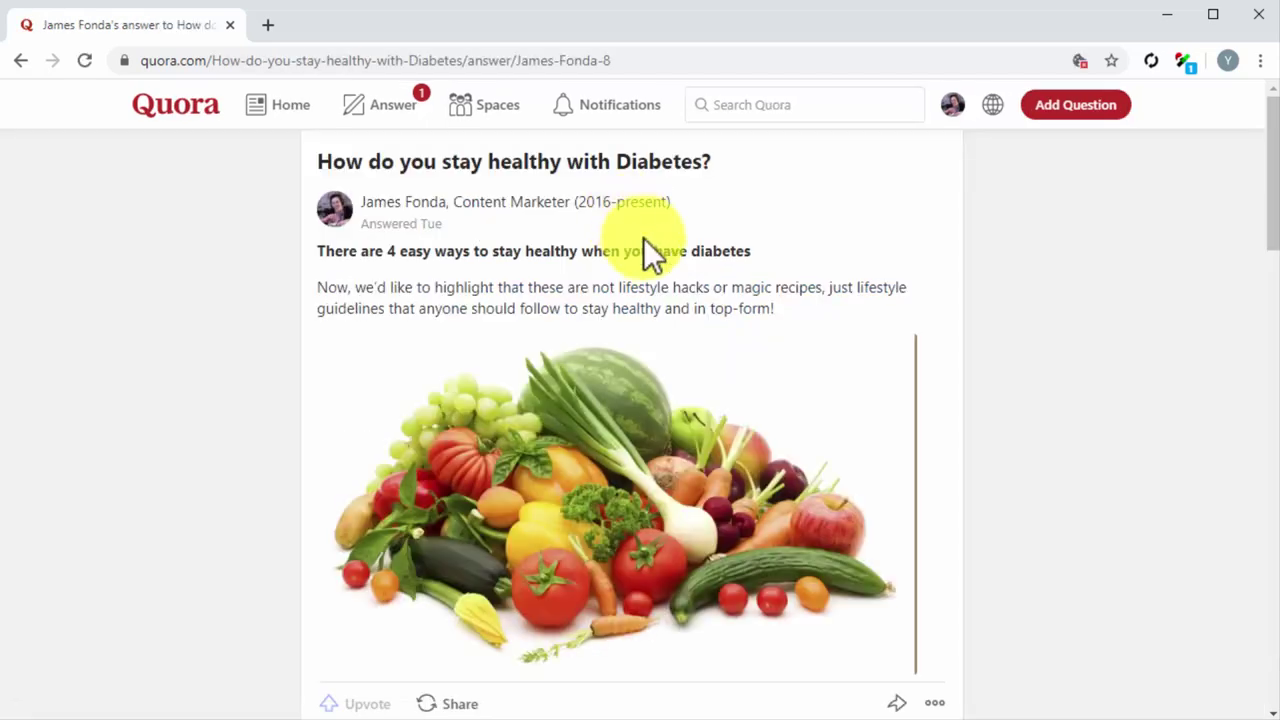
left_click(905, 704)
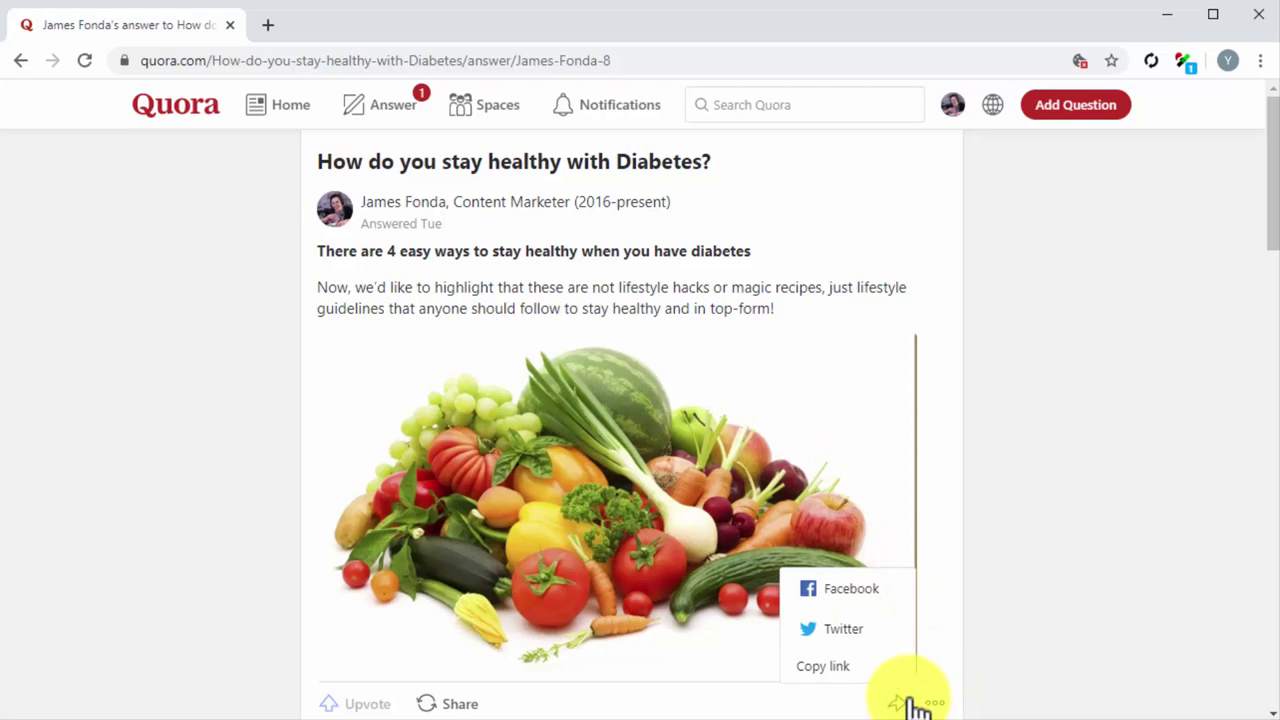
left_click(862, 590)
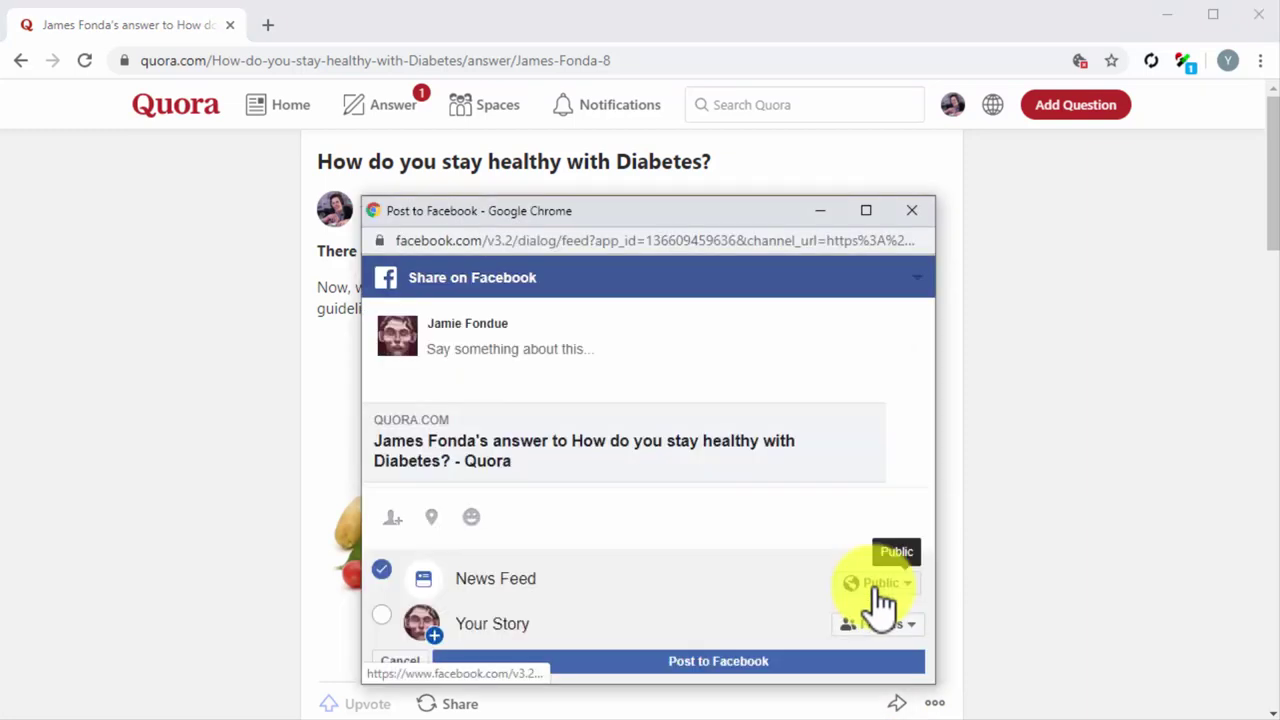
left_click(565, 348)
type("I'm answering questions about diabetes care on Quora. Come join me in!")
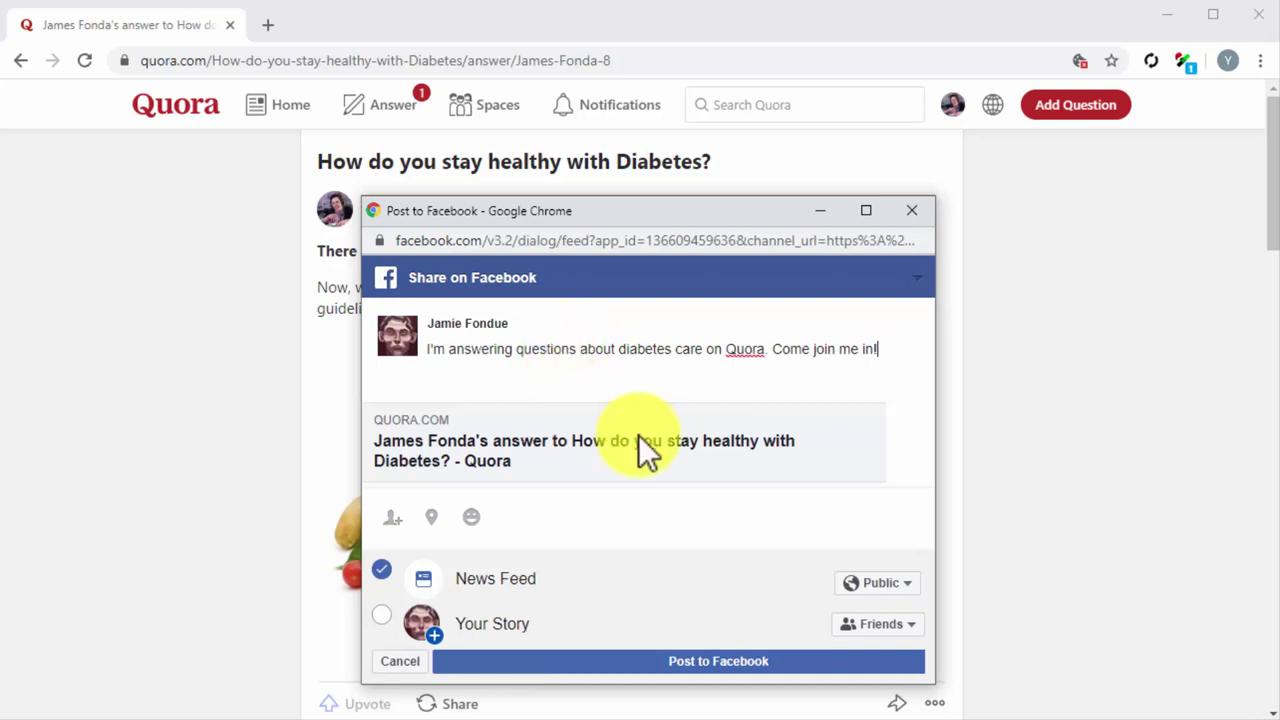
left_click(795, 660)
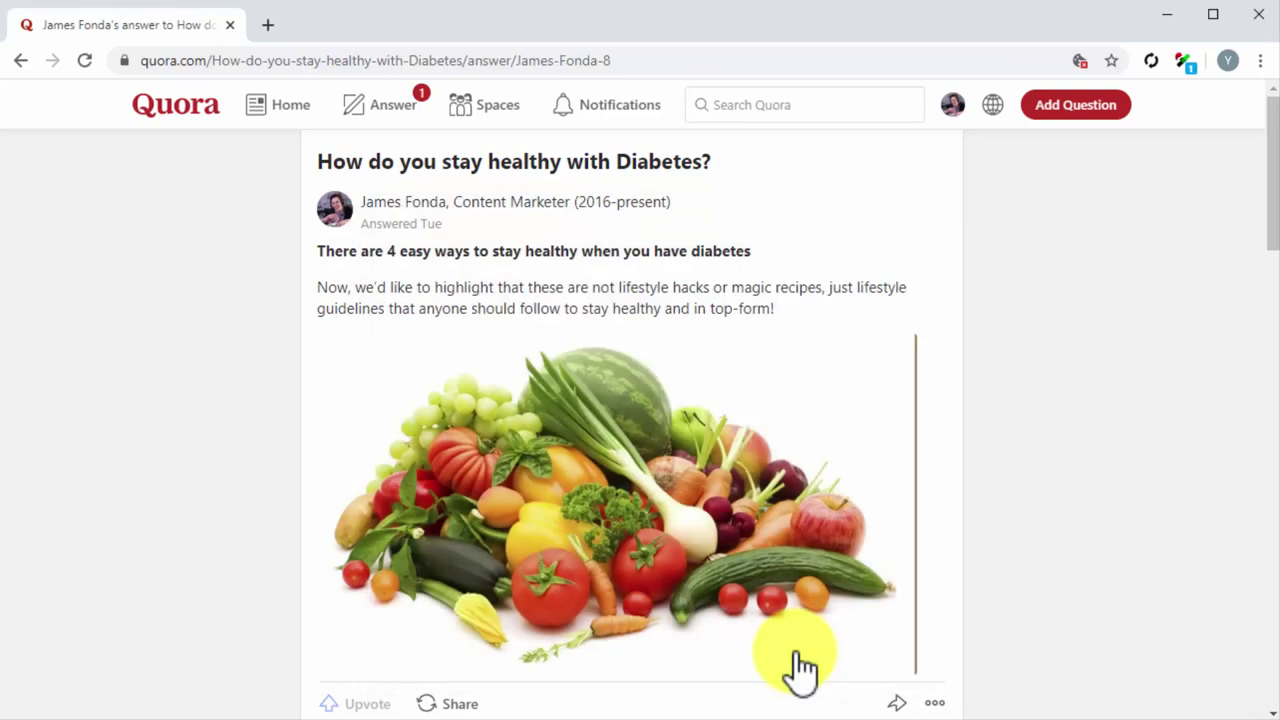
Tweet the answer's link with the text "I'm answering questions about #diabetes care on #Quora. Come join me in!" and close the Twitter window.
left_click(899, 702)
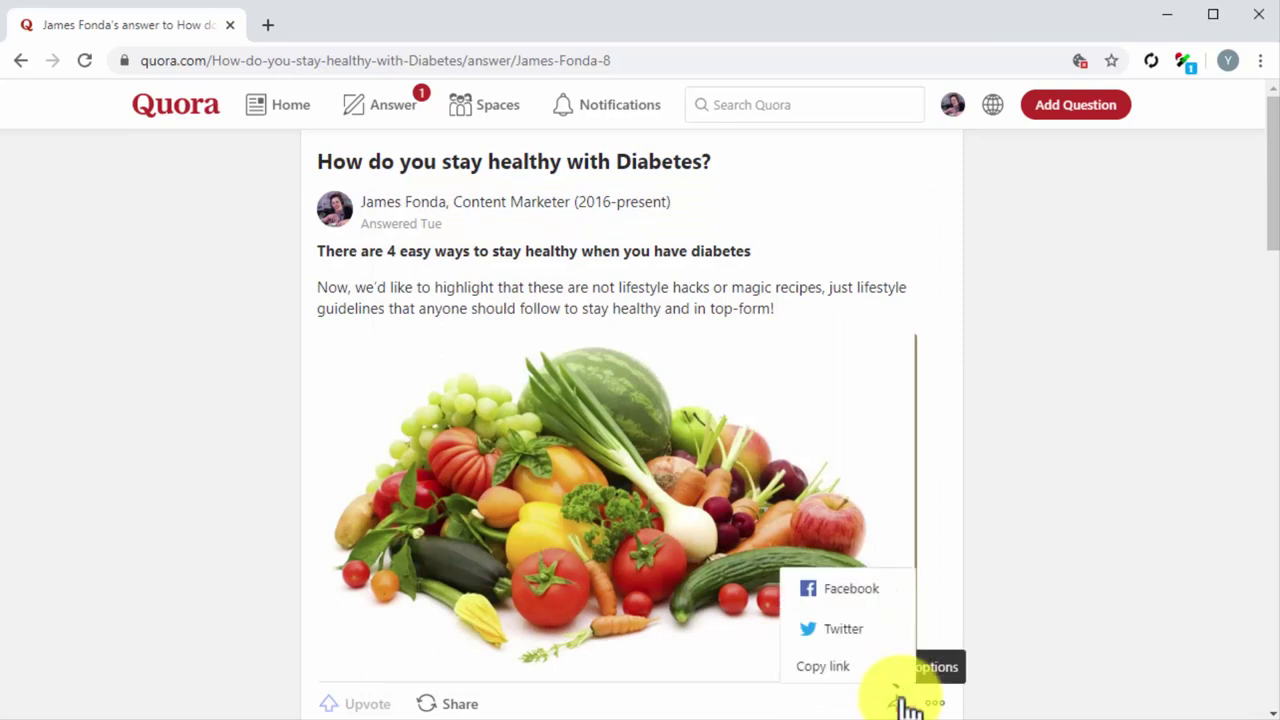
left_click(885, 630)
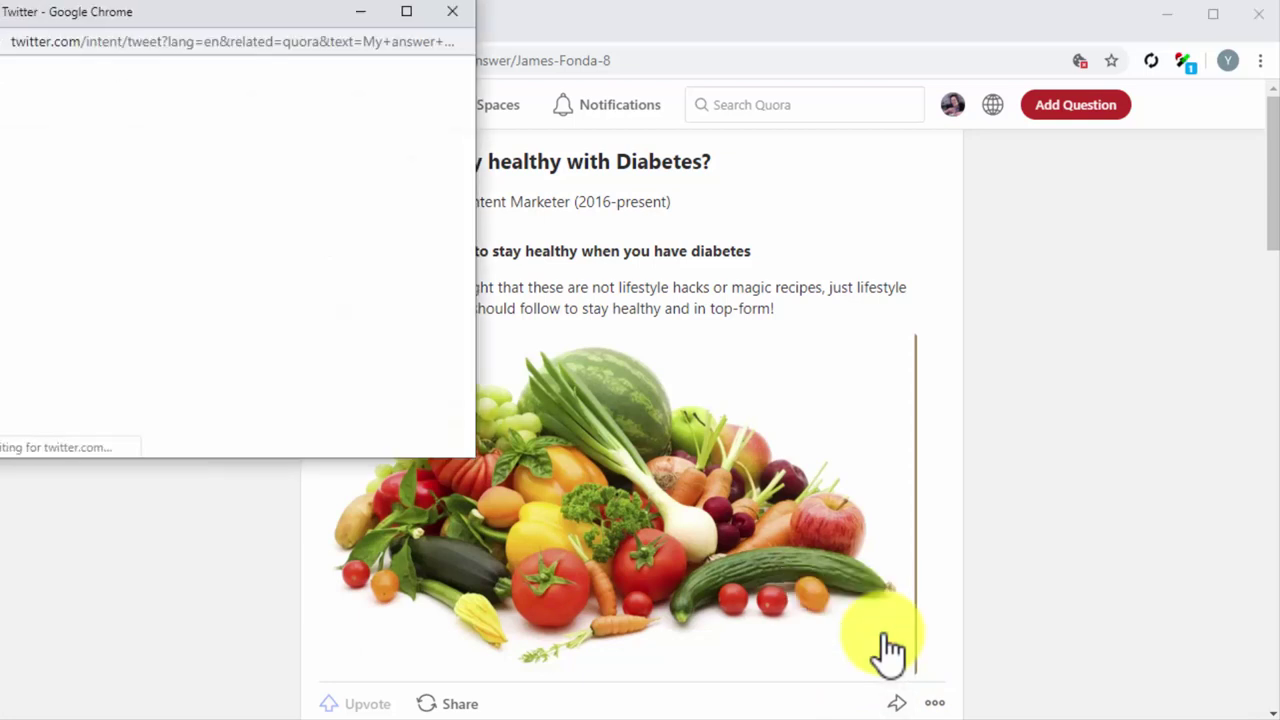
left_click_drag(335, 27, 395, 66)
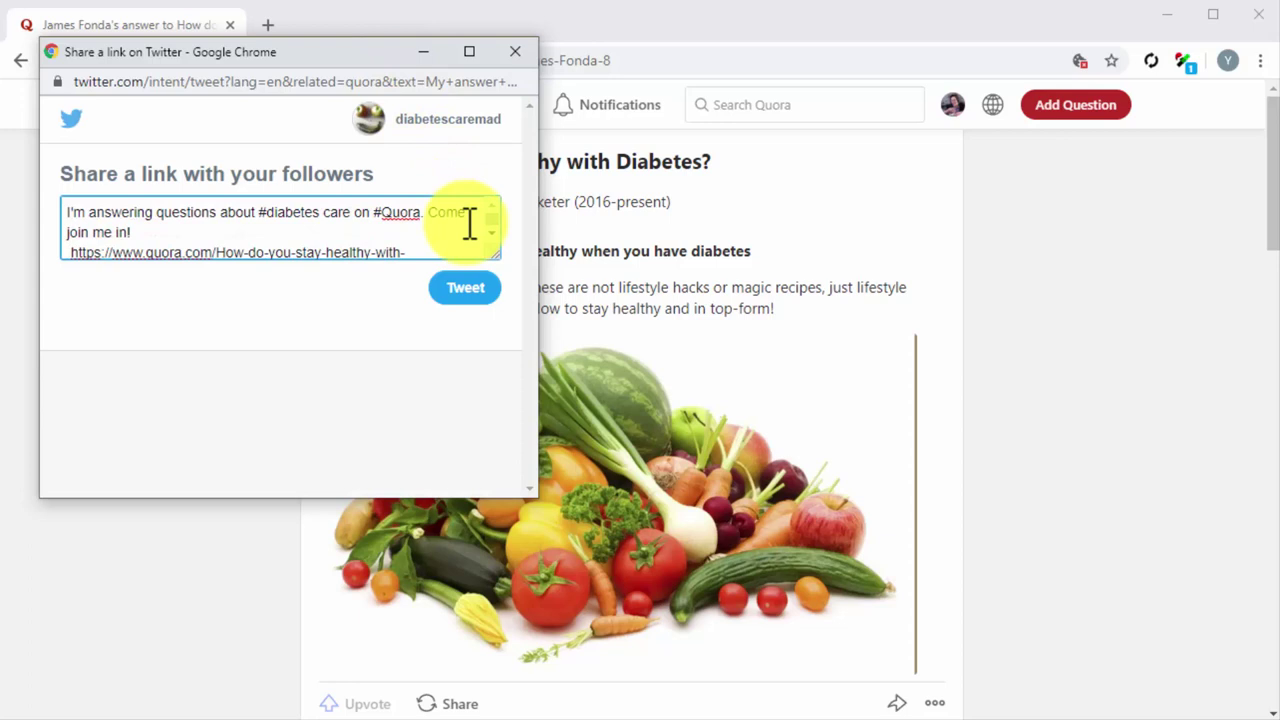
left_click(462, 300)
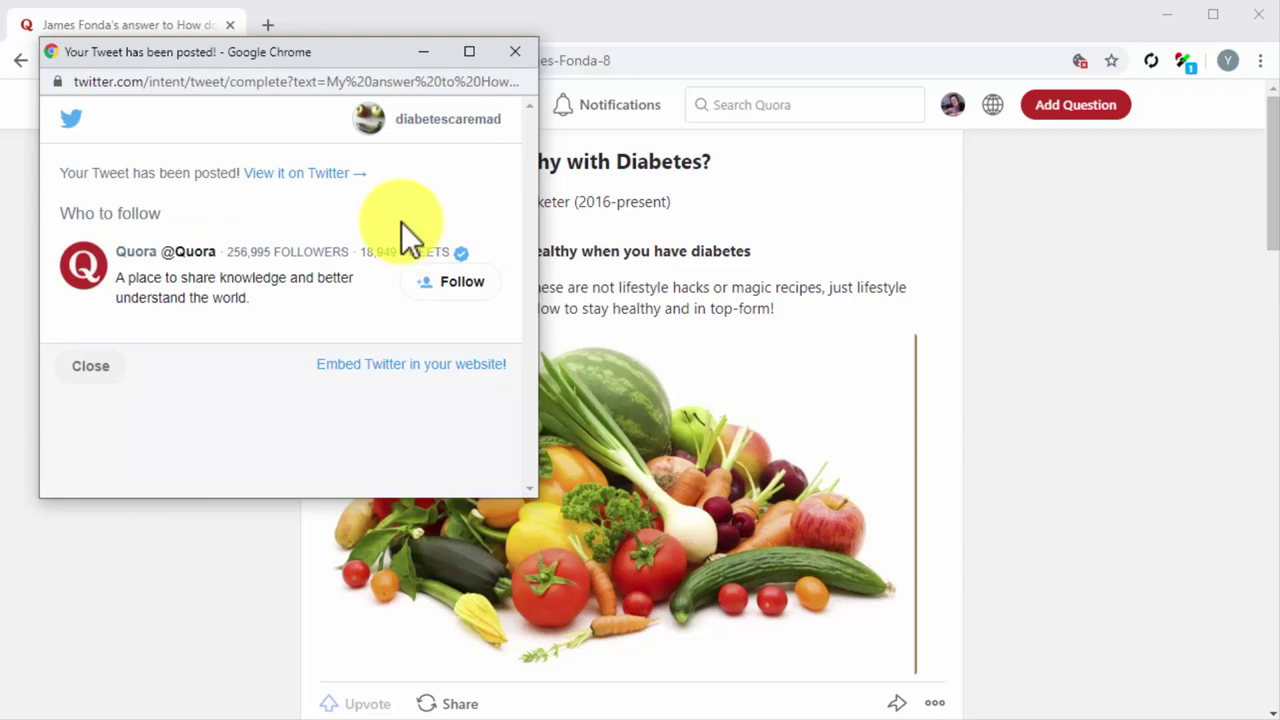
left_click(121, 362)
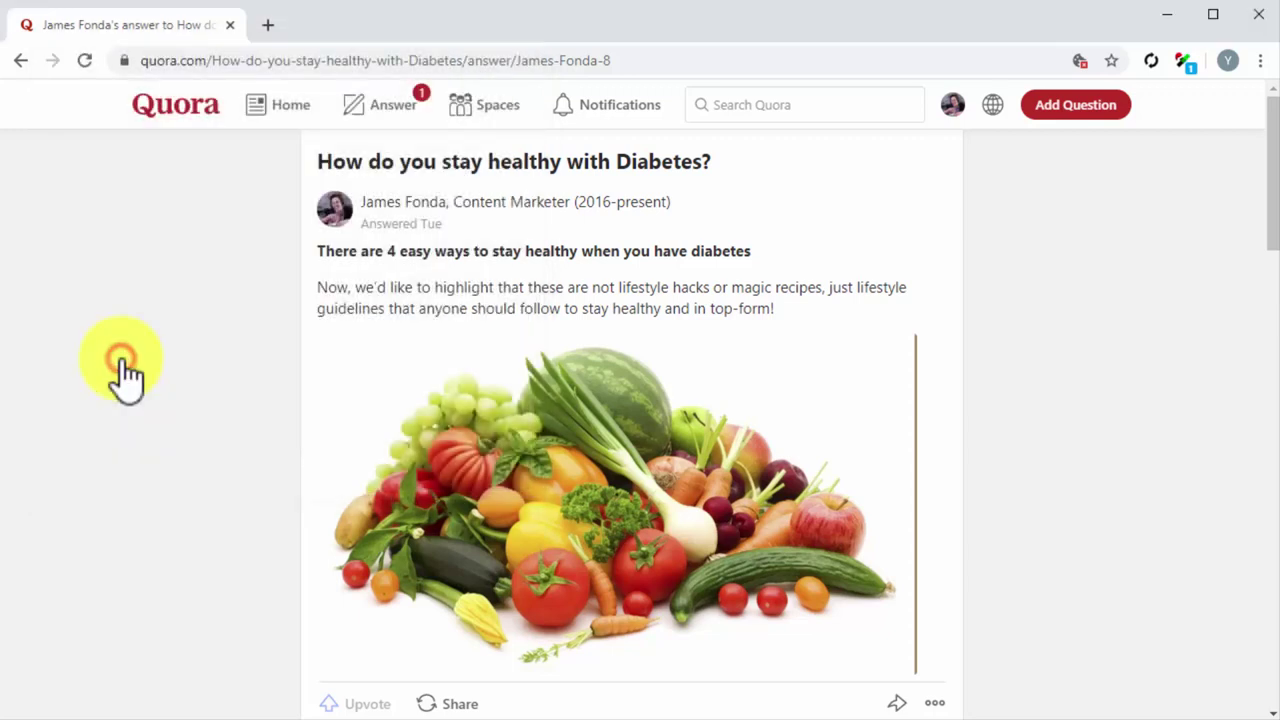